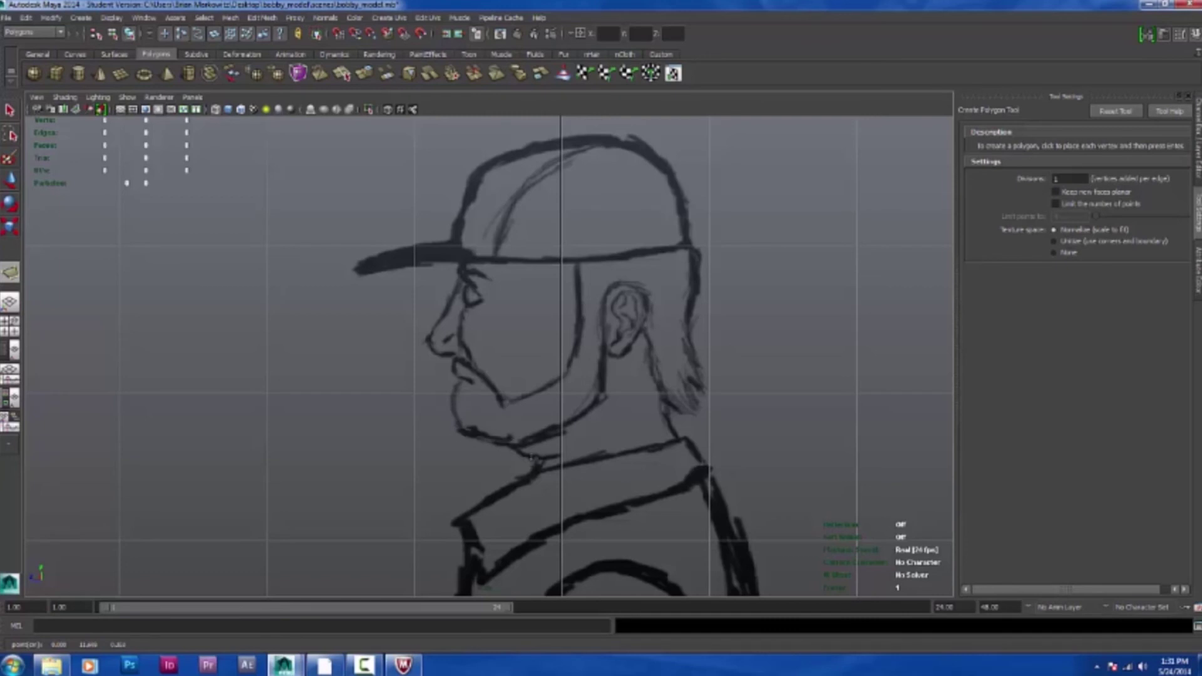
# Complete the polygon traced around the cap wearer's head in the side-view sketch, from the face over the skull to the neck
pyautogui.press('Return')
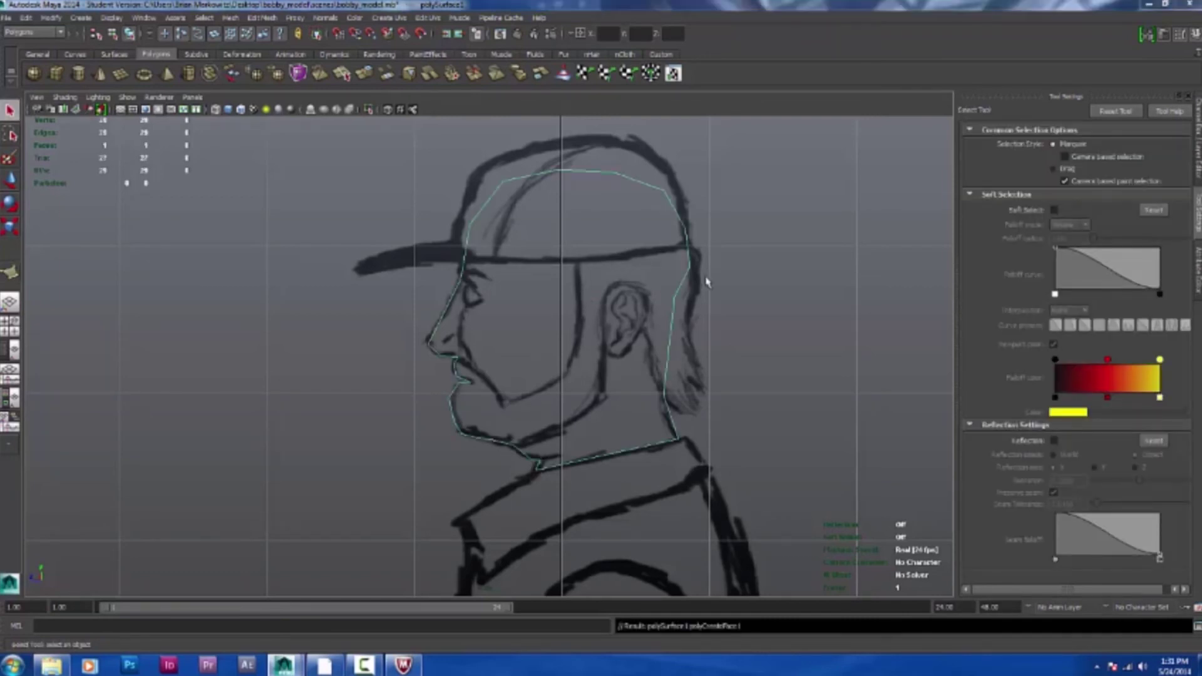
pyautogui.keyDown('alt'); pyautogui.moveTo(707, 282); pyautogui.dragTo(761, 264); pyautogui.keyUp('alt')
pyautogui.keyDown('alt'); pyautogui.moveTo(607, 235); pyautogui.dragTo(361, 301, button='right'); pyautogui.keyUp('alt')
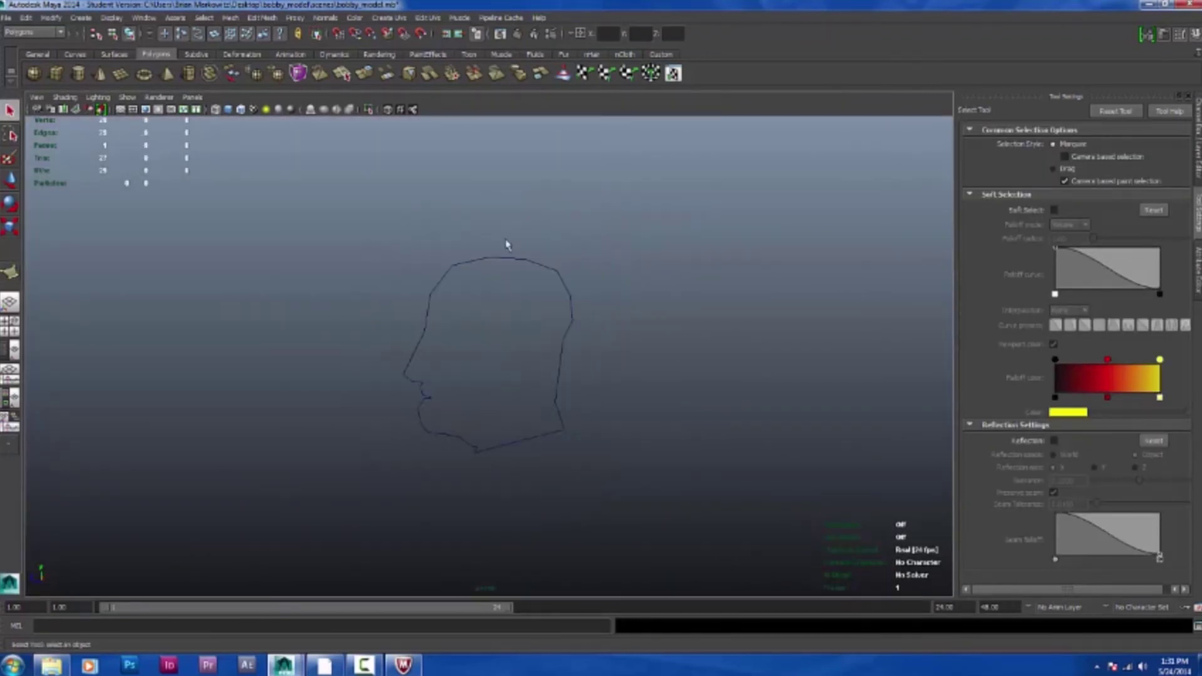
pyautogui.click(244, 22)
pyautogui.click(270, 213)
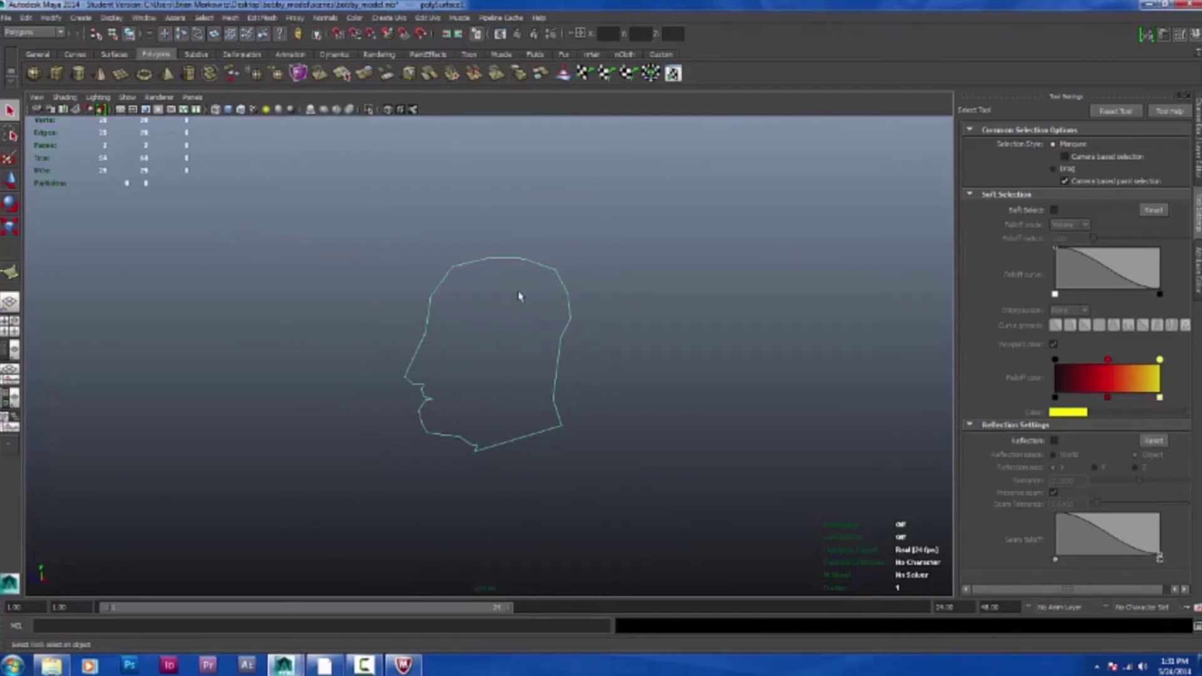
# Extrude all border edges of the head profile sideways to form a narrow strip, and show the mesh shaded
pyautogui.press('F10')
pyautogui.moveTo(370, 247); pyautogui.dragTo(622, 501)
pyautogui.hotkey('ctrl', 'e')
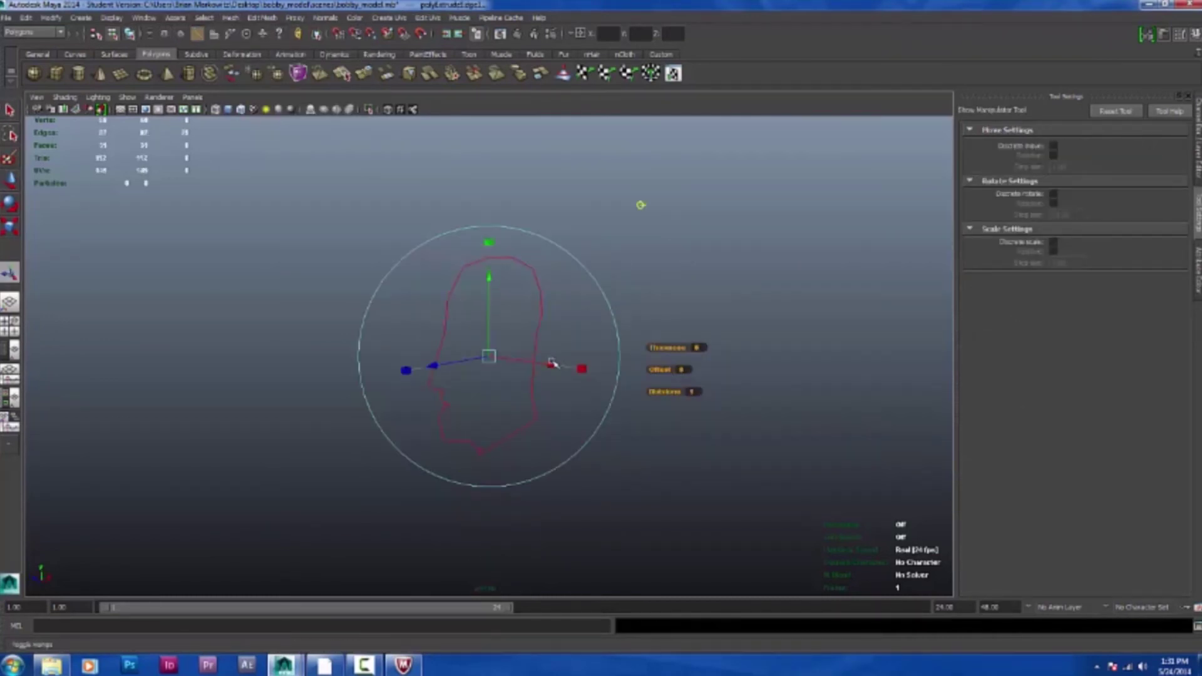
pyautogui.keyDown('alt'); pyautogui.moveTo(551, 363); pyautogui.dragTo(655, 209); pyautogui.keyUp('alt')
pyautogui.press('5')
# Delete the large flat face filling the head profile and the faces closing the bottom of the neck
pyautogui.moveTo(550, 242); pyautogui.dragTo(539, 290, button='right')
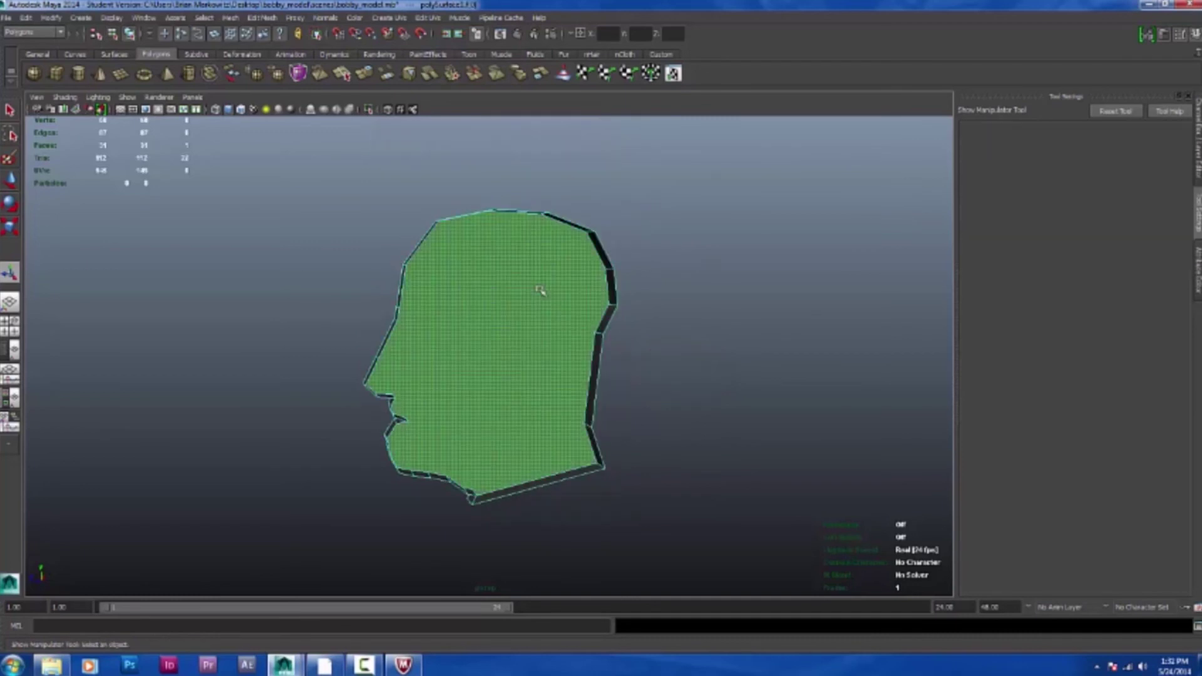
pyautogui.click(539, 290)
pyautogui.press('Delete')
pyautogui.keyDown('alt'); pyautogui.moveTo(542, 357); pyautogui.dragTo(510, 471); pyautogui.keyUp('alt')
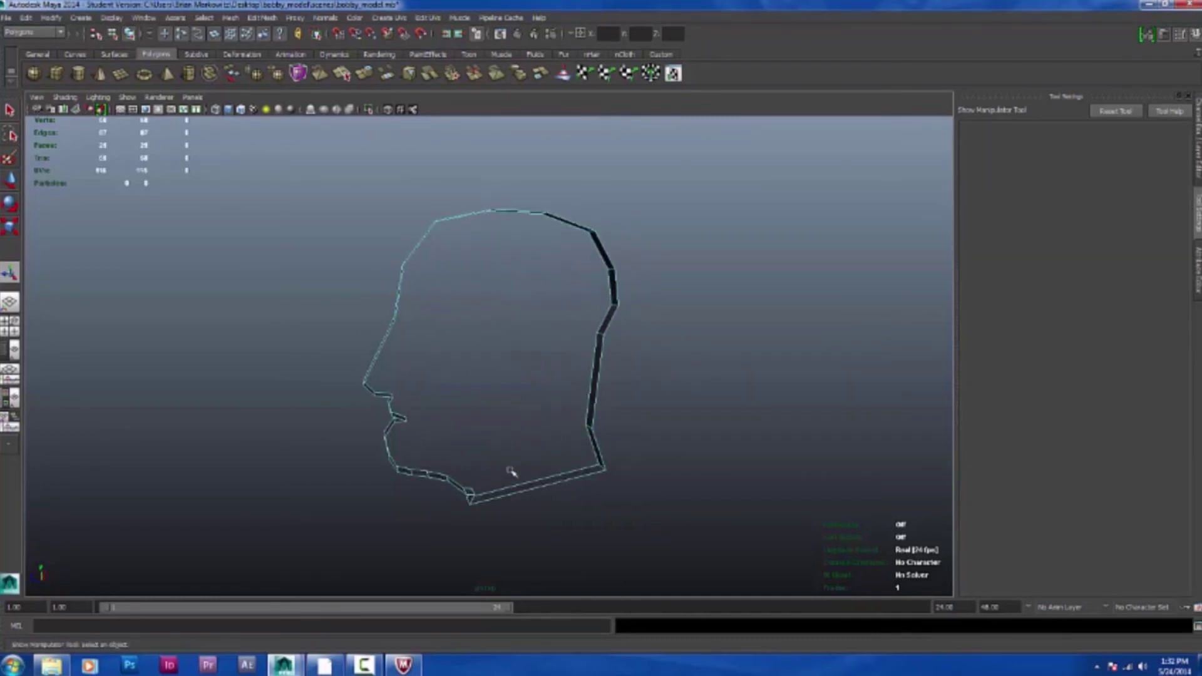
pyautogui.keyDown('alt'); pyautogui.moveTo(620, 443); pyautogui.dragTo(591, 330); pyautogui.keyUp('alt')
pyautogui.keyDown('alt'); pyautogui.moveTo(578, 432); pyautogui.dragTo(556, 369); pyautogui.keyUp('alt')
pyautogui.press('w')
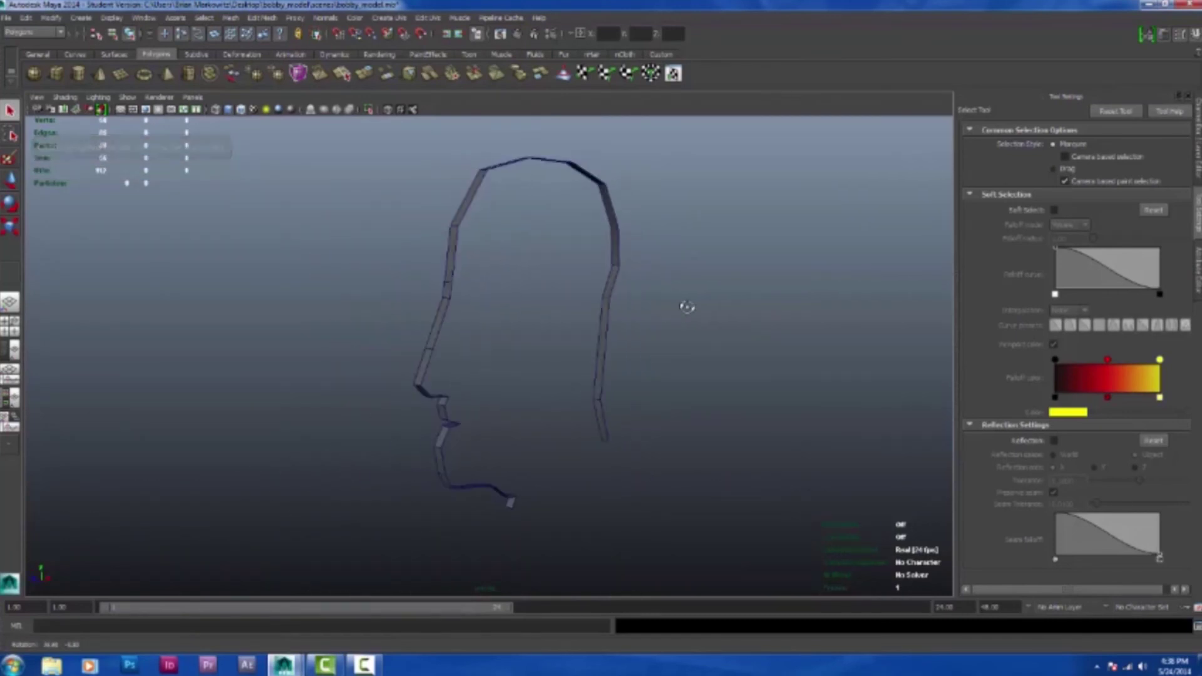
# Insert an edge loop across the strip at the back of the neck and shift it in the side view to match the sketch
pyautogui.keyDown('alt'); pyautogui.moveTo(686, 307); pyautogui.dragTo(483, 349); pyautogui.keyUp('alt')
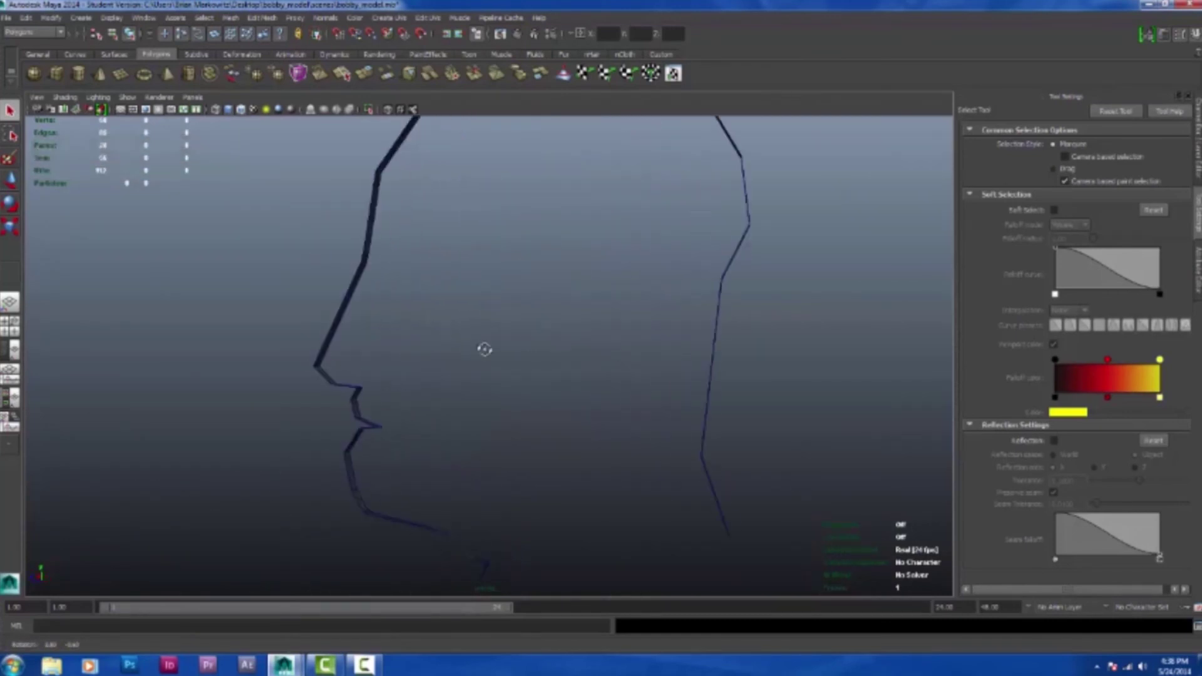
pyautogui.keyDown('shift'); pyautogui.moveTo(617, 335); pyautogui.dragTo(617, 398, button='right'); pyautogui.keyUp('shift')
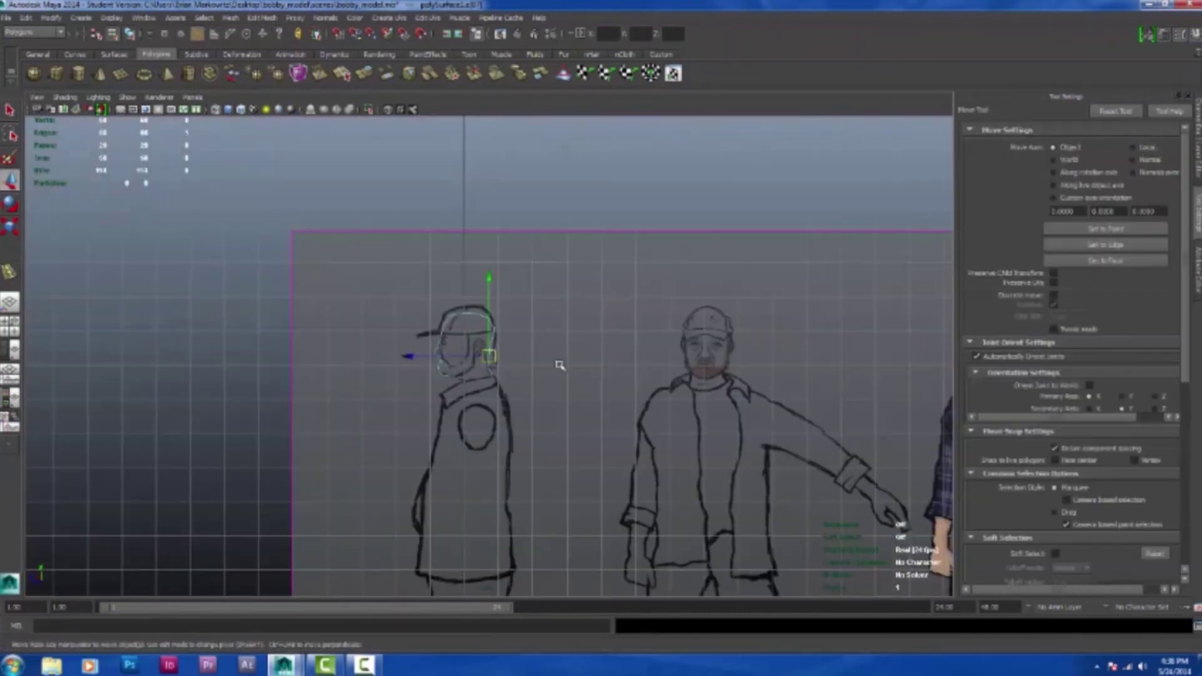
pyautogui.scroll(5, 655, 373)
pyautogui.moveTo(634, 268); pyautogui.dragTo(600, 235, button='right')
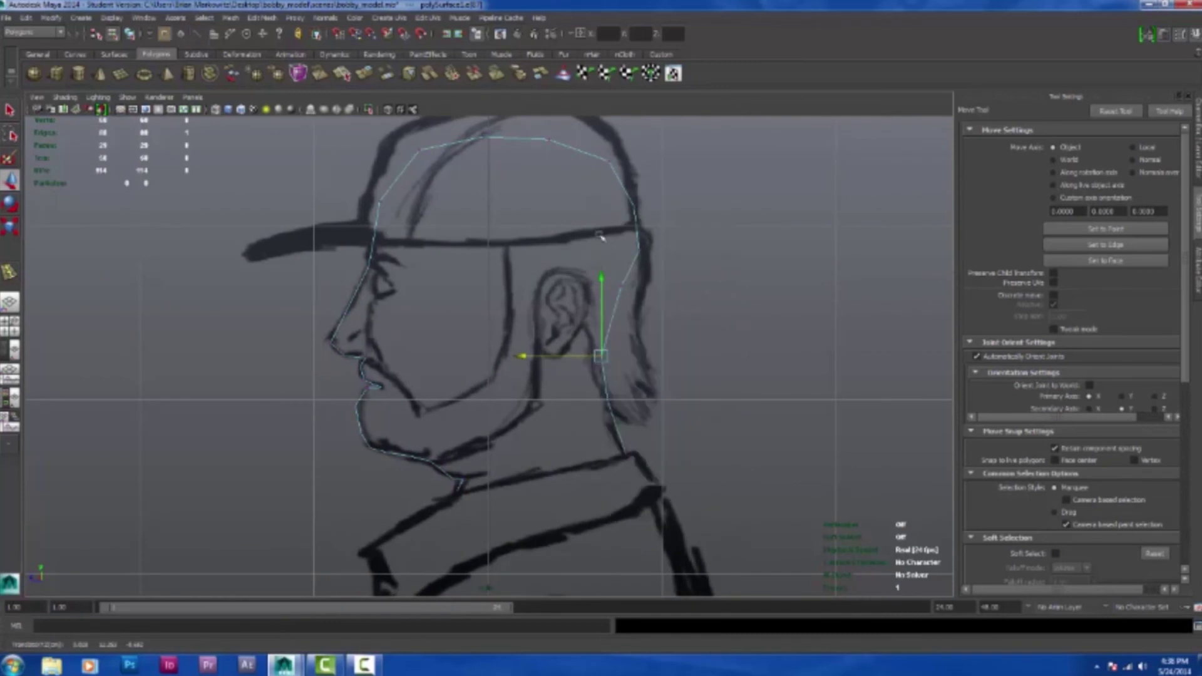
# Reposition the strip's vertices at the forehead, nose bridge and mouth to follow the side-view sketch
pyautogui.click(476, 300)
pyautogui.keyDown('alt'); pyautogui.moveTo(410, 221); pyautogui.dragTo(457, 274, button='middle'); pyautogui.keyUp('alt')
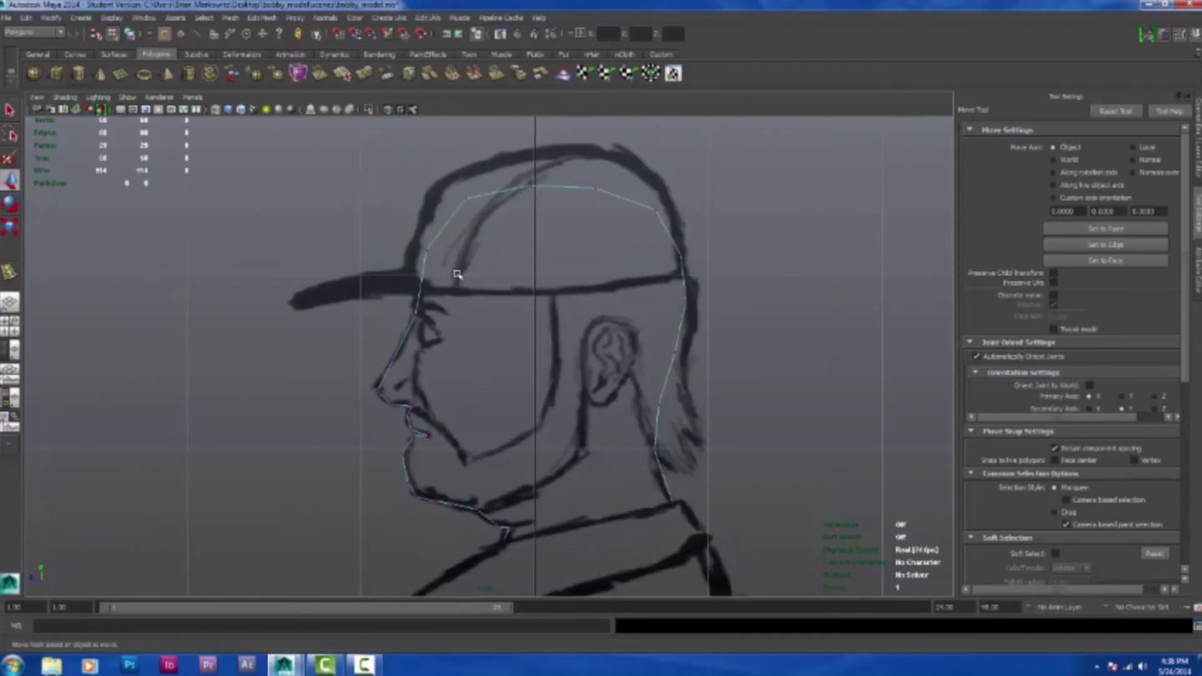
pyautogui.scroll(6, 596, 268)
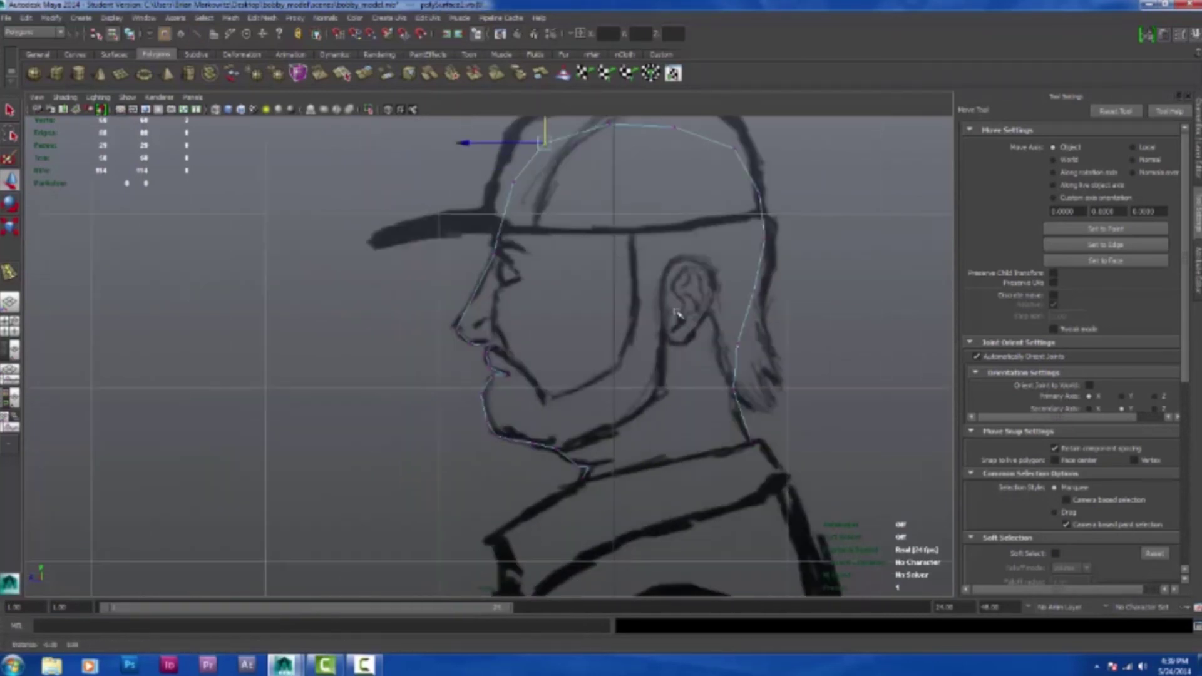
pyautogui.click(463, 307)
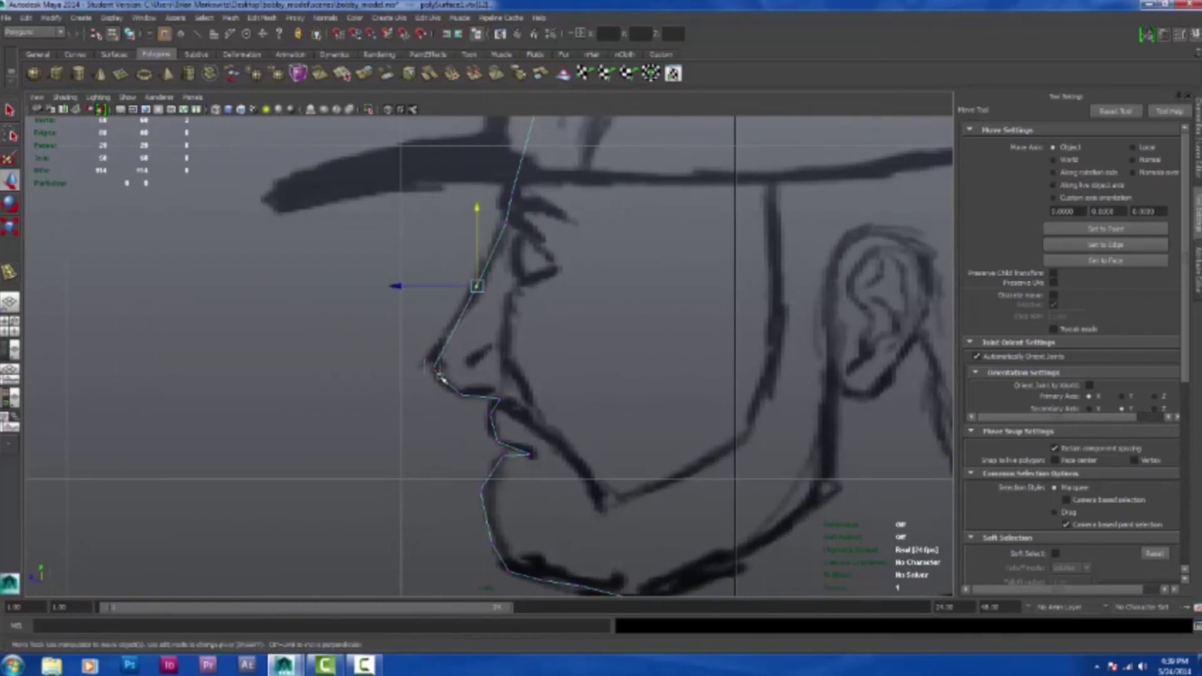
pyautogui.scroll(5, 529, 386)
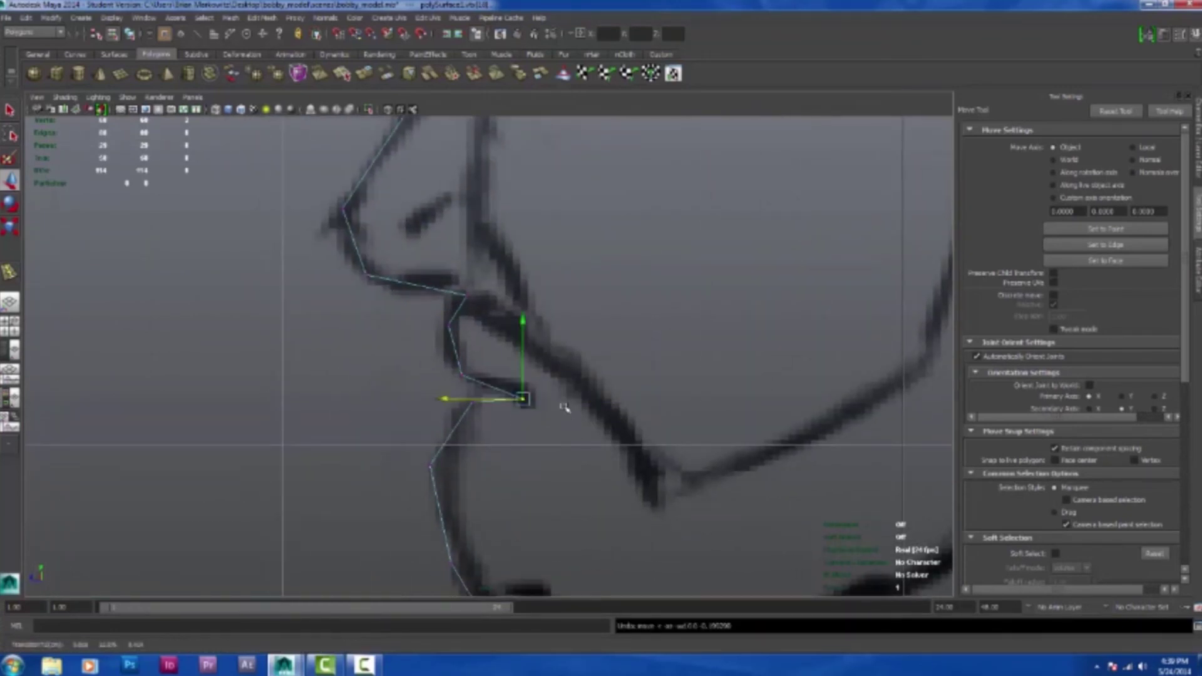
# Insert edge loops across the profile strip around the lips, and return to object selection
pyautogui.keyDown('alt'); pyautogui.moveTo(598, 329); pyautogui.dragTo(633, 300); pyautogui.keyUp('alt')
pyautogui.keyDown('shift'); pyautogui.moveTo(576, 257); pyautogui.dragTo(575, 301, button='right'); pyautogui.keyUp('shift')
pyautogui.click(557, 255)
pyautogui.keyDown('alt'); pyautogui.moveTo(558, 254); pyautogui.dragTo(124, 138); pyautogui.keyUp('alt')
pyautogui.press('q')
pyautogui.moveTo(643, 338); pyautogui.dragTo(632, 325, button='right')
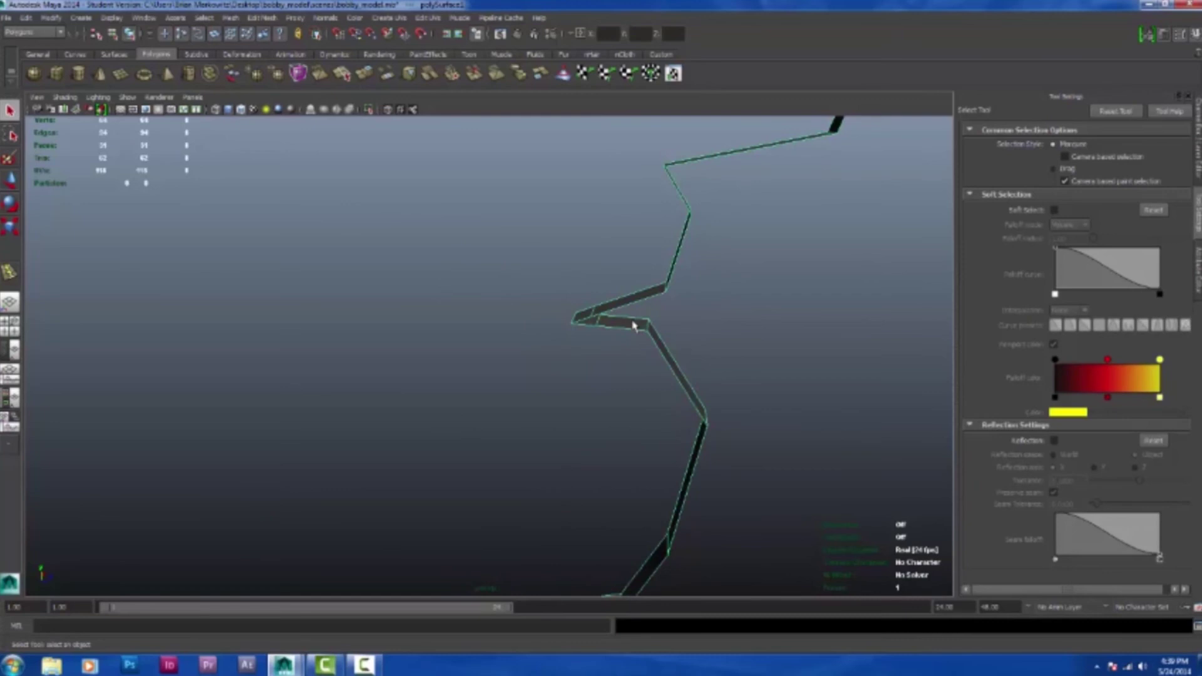
# Save the scene and delete the construction history of all objects
pyautogui.keyDown('alt'); pyautogui.moveTo(687, 356); pyautogui.dragTo(577, 358); pyautogui.keyUp('alt')
pyautogui.hotkey('ctrl', 's')
pyautogui.click(573, 338)
pyautogui.click(6, 18)
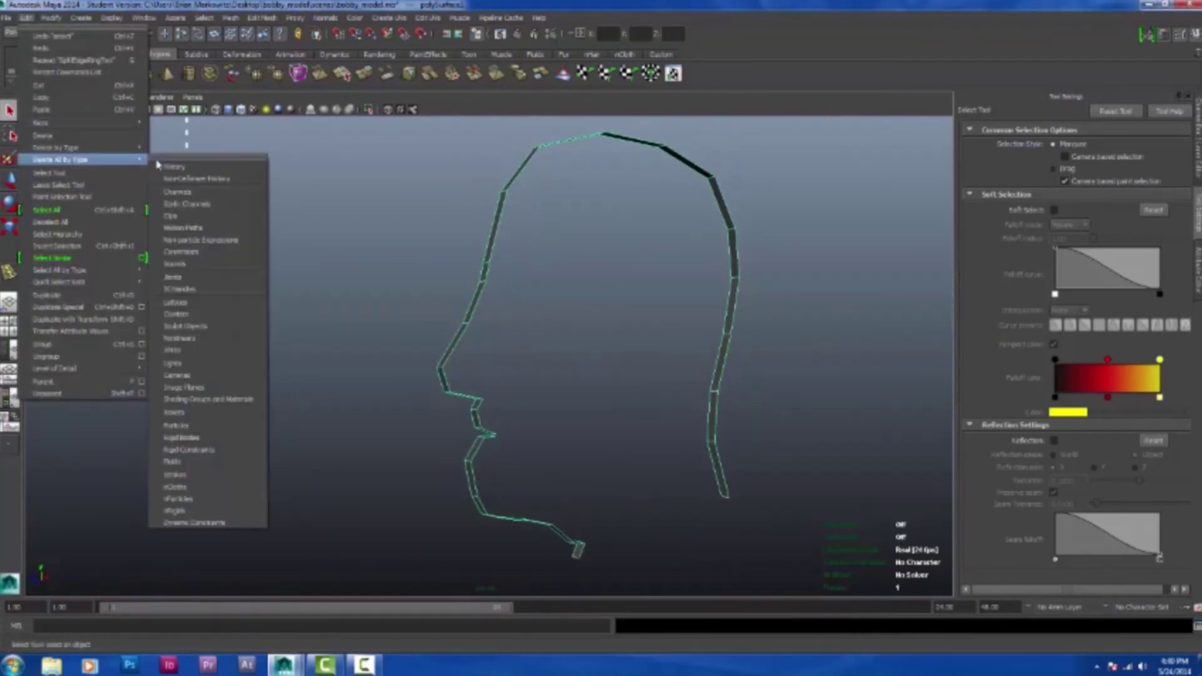
pyautogui.click(632, 342)
# Move the upper forehead vertices outward in the side view to follow the front of the cap
pyautogui.press('space')
pyautogui.keyDown('alt'); pyautogui.moveTo(676, 410); pyautogui.dragTo(717, 423, button='right'); pyautogui.keyUp('alt')
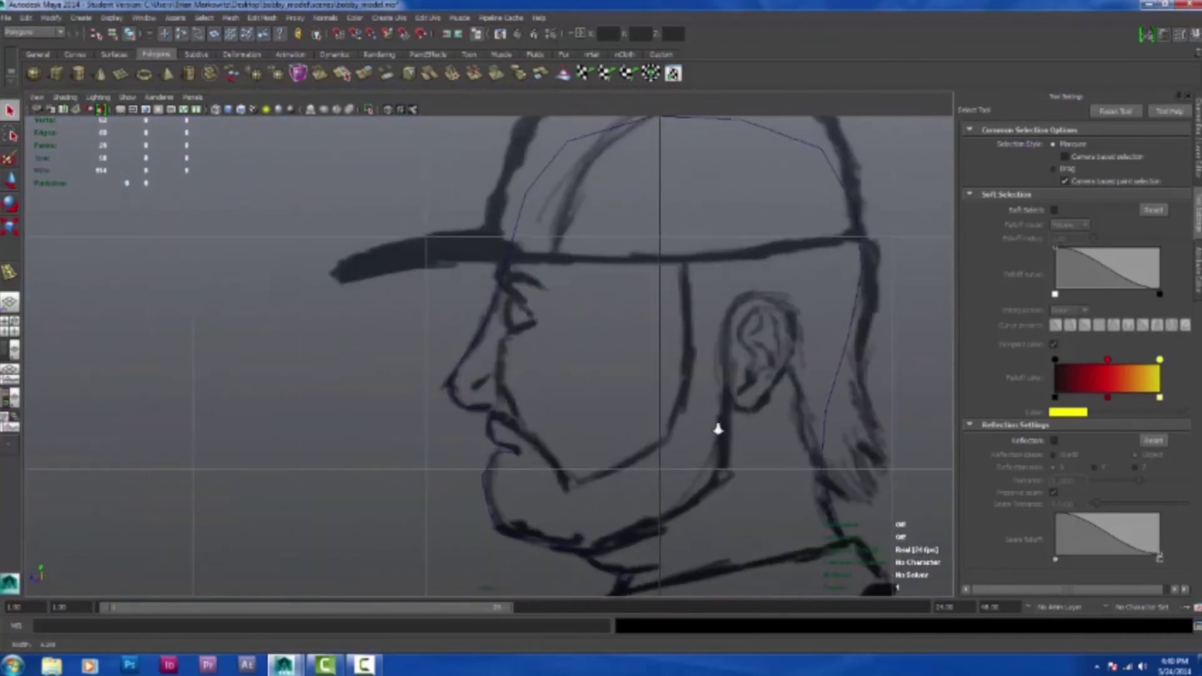
pyautogui.moveTo(525, 192); pyautogui.dragTo(504, 196, button='right')
pyautogui.press('w')
pyautogui.click(566, 137)
pyautogui.keyDown('alt'); pyautogui.moveTo(591, 172); pyautogui.dragTo(571, 276, button='middle'); pyautogui.keyUp('alt')
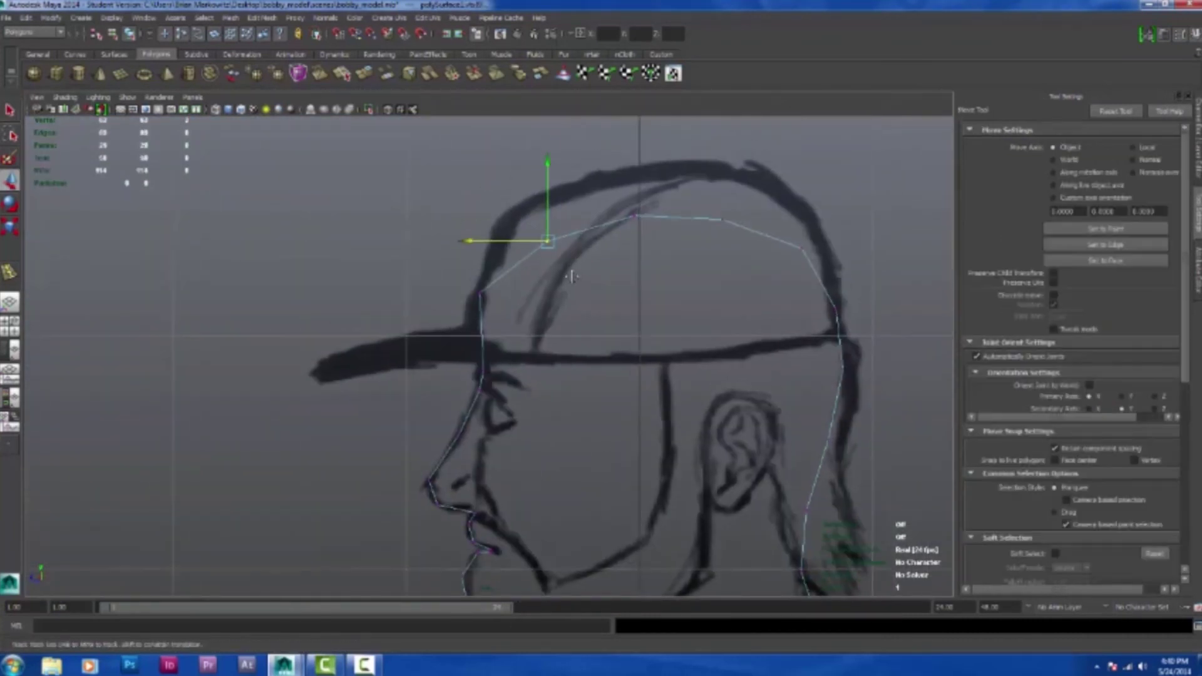
pyautogui.keyDown('alt'); pyautogui.moveTo(444, 230); pyautogui.dragTo(406, 262, button='middle'); pyautogui.keyUp('alt')
# Reposition the crown and back-of-head vertices to follow the skull under the cap, and save the scene
pyautogui.click(596, 249)
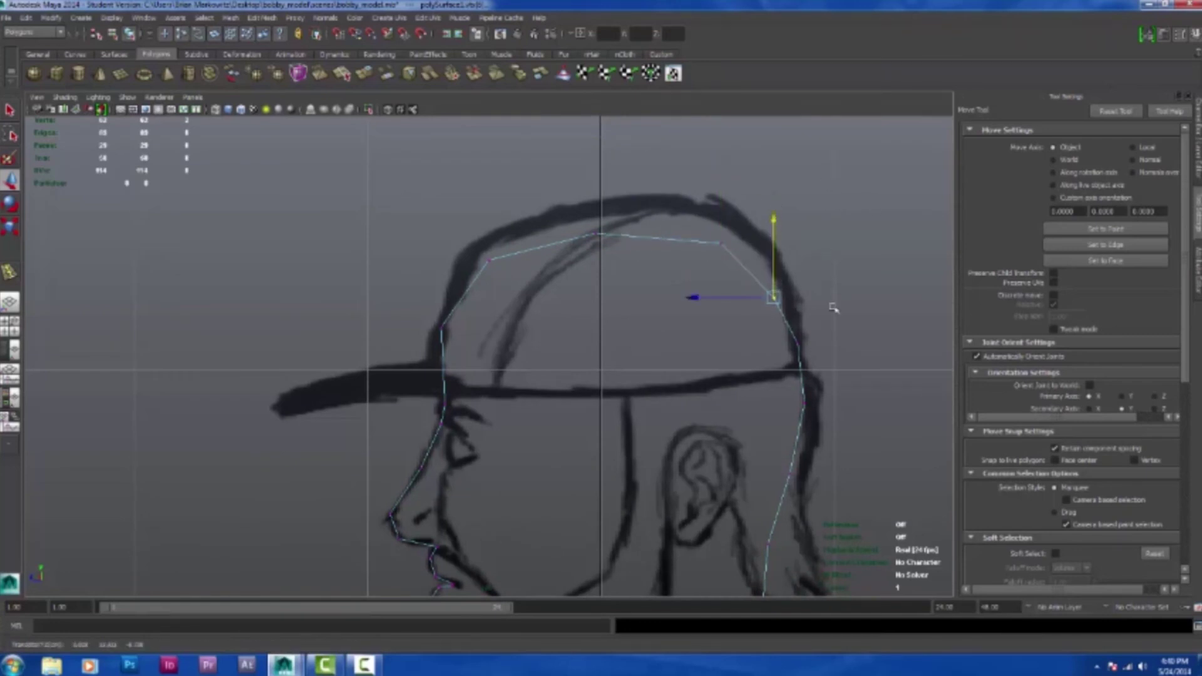
pyautogui.keyDown('alt'); pyautogui.moveTo(832, 307); pyautogui.dragTo(738, 216, button='middle'); pyautogui.keyUp('alt')
pyautogui.click(705, 250)
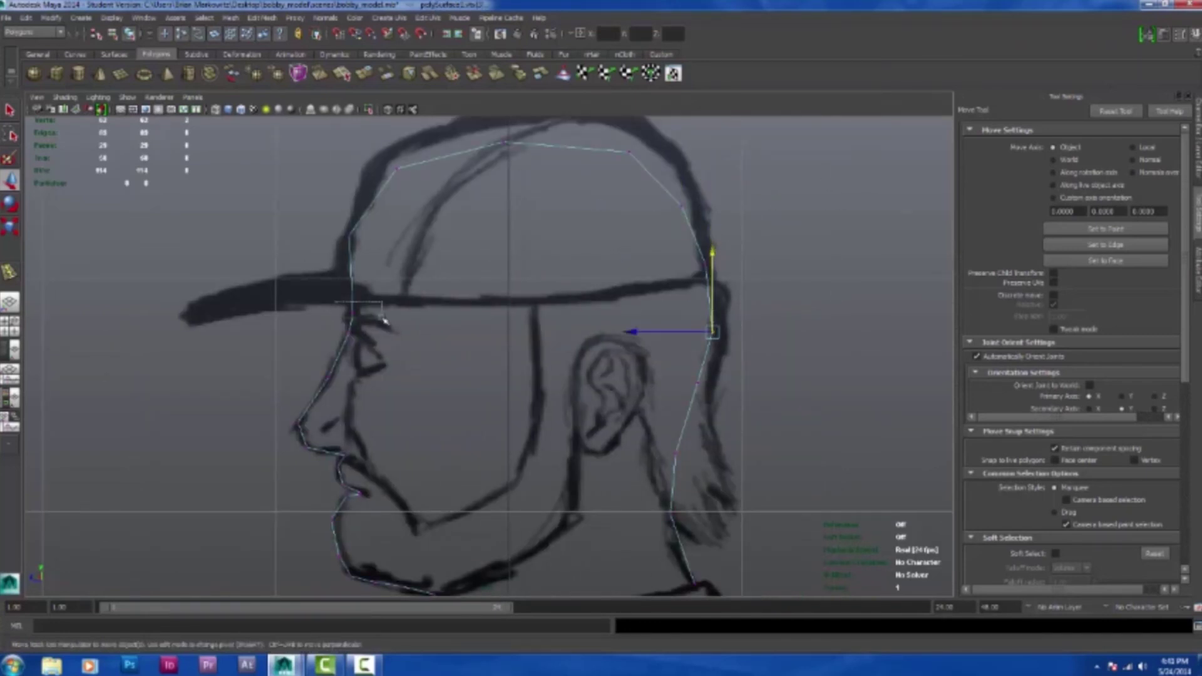
pyautogui.keyDown('alt'); pyautogui.moveTo(431, 311); pyautogui.dragTo(506, 311); pyautogui.keyUp('alt')
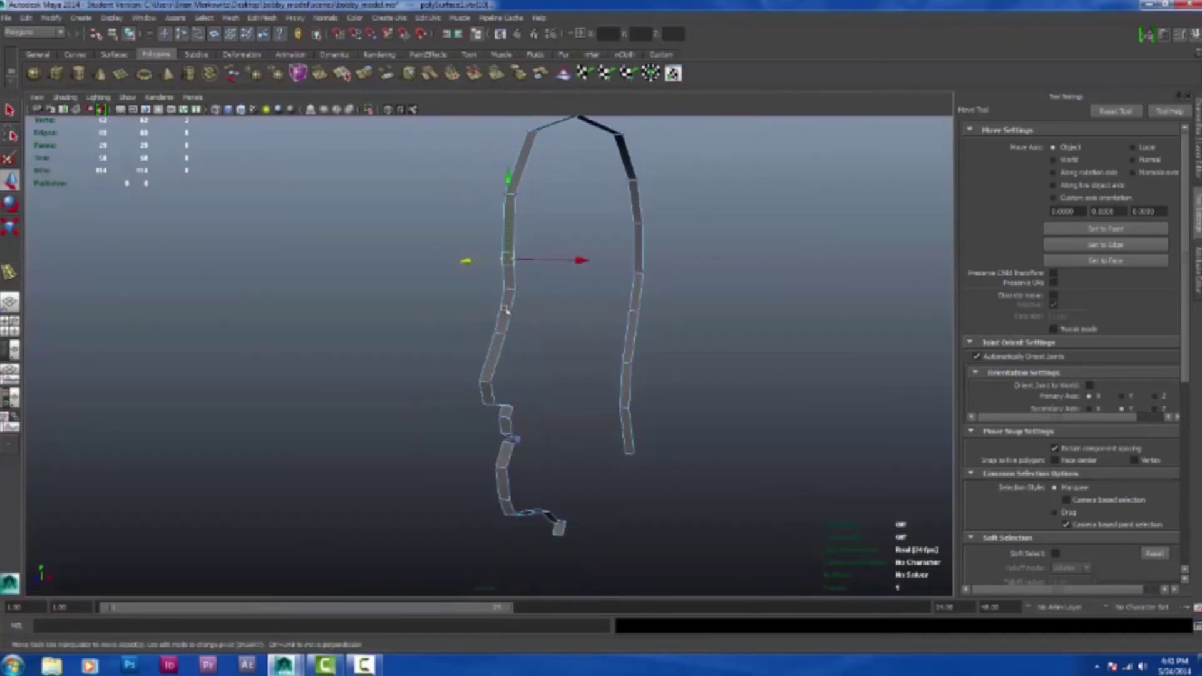
pyautogui.hotkey('ctrl', 's')
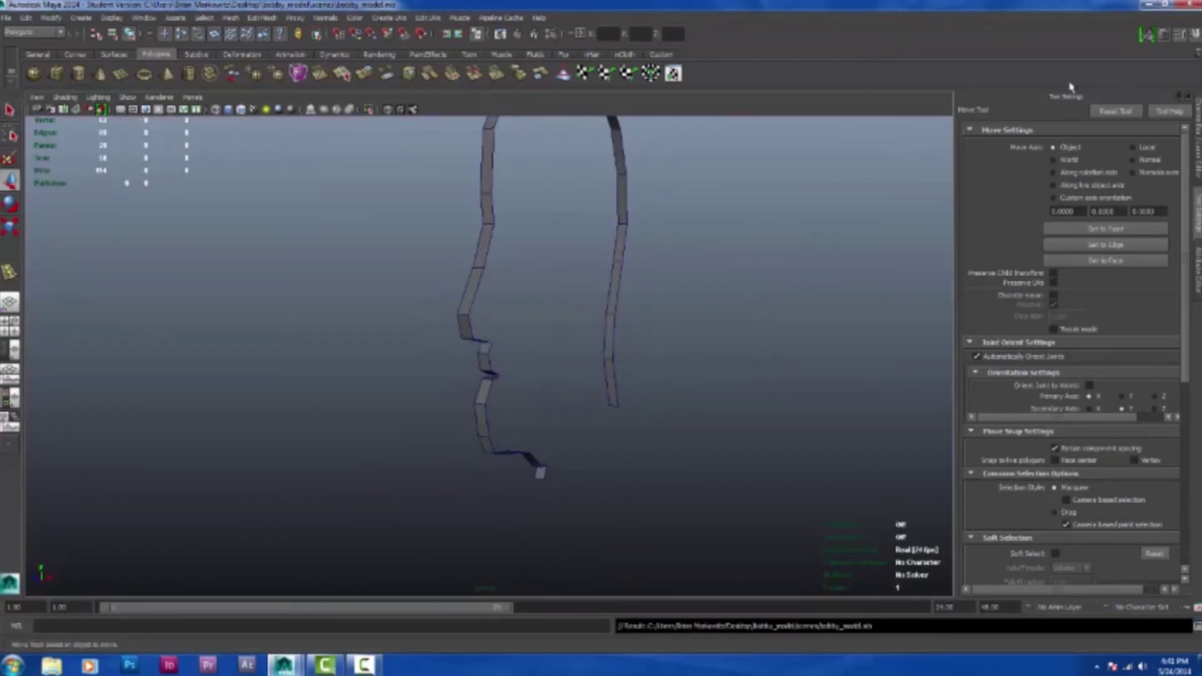
# Insert additional edge loops across the strip along the forehead, crown and back of the head
pyautogui.keyDown('alt'); pyautogui.moveTo(635, 370); pyautogui.dragTo(579, 179); pyautogui.keyUp('alt')
pyautogui.keyDown('shift'); pyautogui.moveTo(579, 179); pyautogui.dragTo(543, 240, button='right'); pyautogui.keyUp('shift')
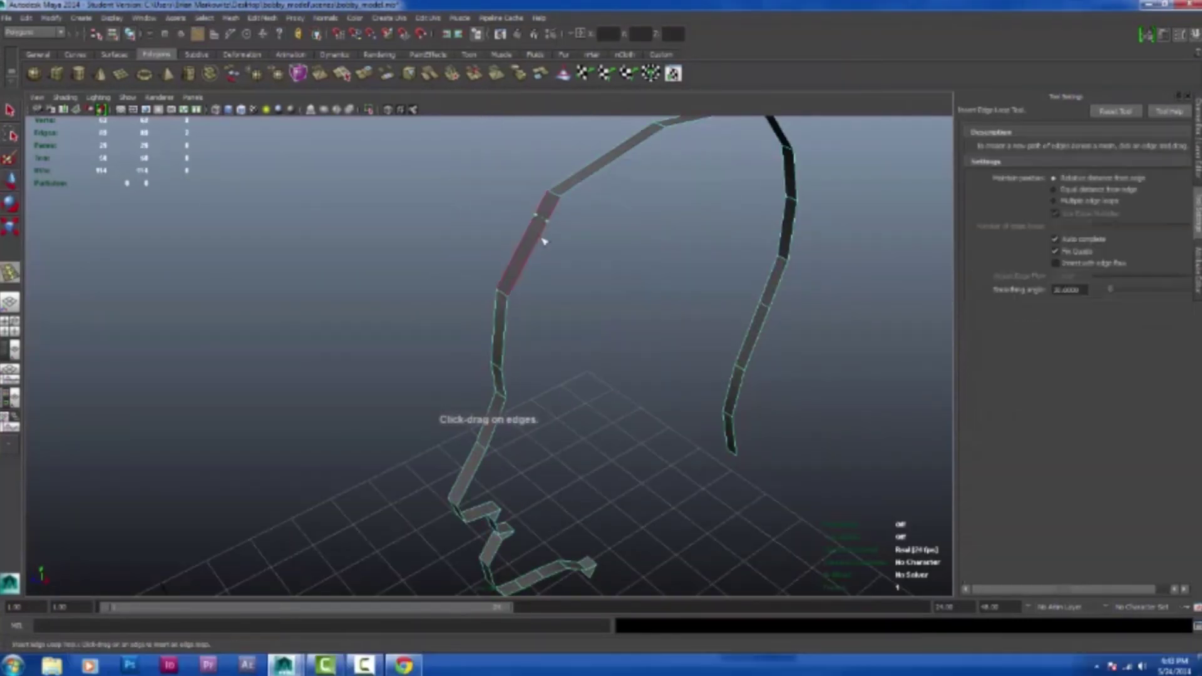
pyautogui.click(543, 241)
pyautogui.keyDown('alt'); pyautogui.moveTo(543, 241); pyautogui.dragTo(788, 388); pyautogui.keyUp('alt')
pyautogui.keyDown('alt'); pyautogui.moveTo(708, 404); pyautogui.dragTo(536, 367); pyautogui.keyUp('alt')
pyautogui.press('q')
# Adjust the new forehead and front crown vertices in the side view to round the front of the skull
pyautogui.press('space')
pyautogui.scroll(2, 411, 280)
pyautogui.keyDown('alt'); pyautogui.moveTo(411, 280); pyautogui.dragTo(442, 298, button='middle'); pyautogui.keyUp('alt')
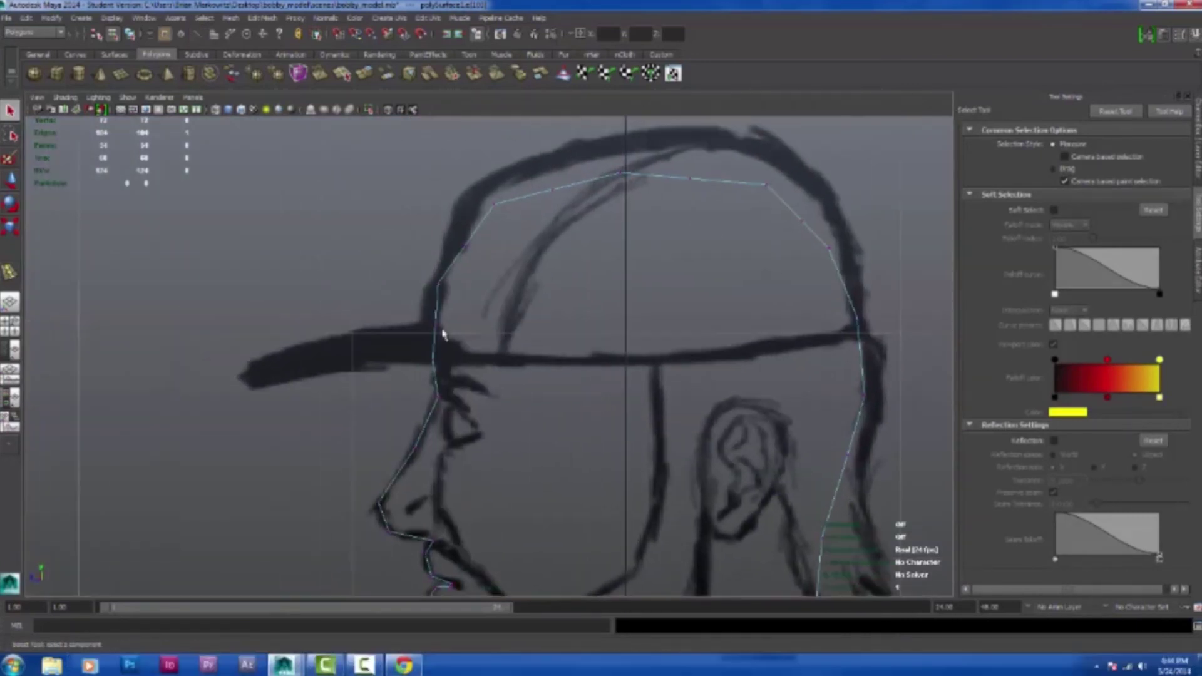
pyautogui.click(435, 326)
pyautogui.press('w')
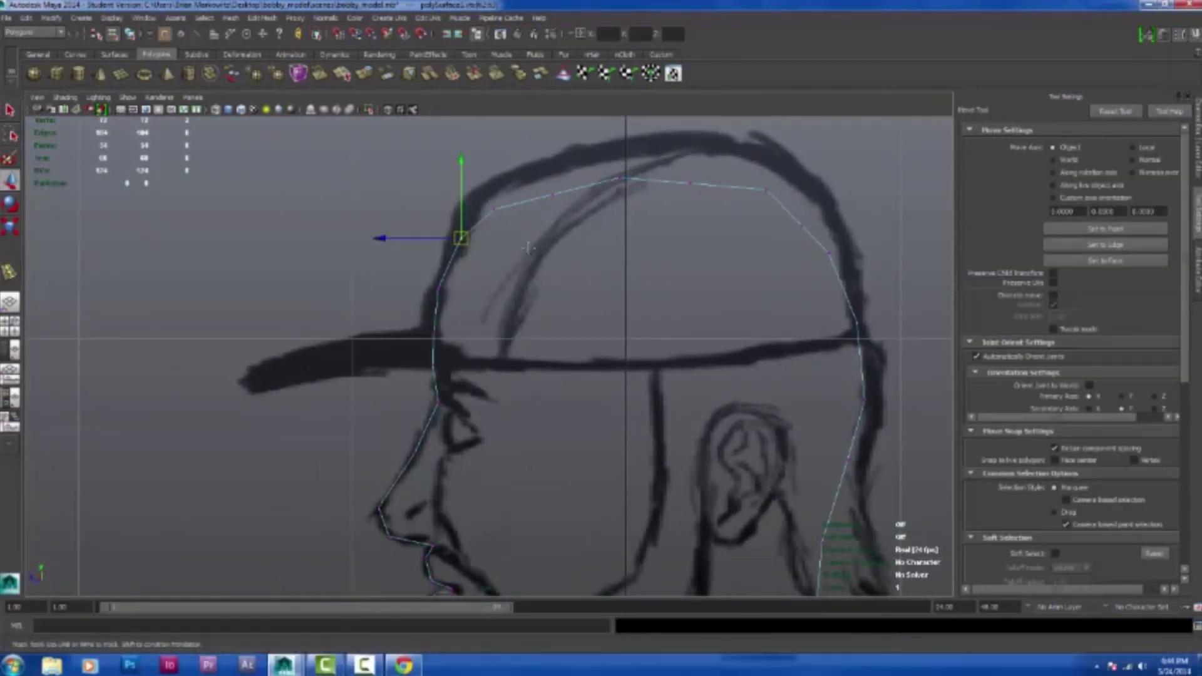
pyautogui.keyDown('alt'); pyautogui.moveTo(489, 188); pyautogui.dragTo(493, 254, button='middle'); pyautogui.keyUp('alt')
pyautogui.click(554, 247)
# Adjust the vertices at the back of the skull and neck to smooth the rear contour, and leave component mode
pyautogui.keyDown('alt'); pyautogui.moveTo(769, 188); pyautogui.dragTo(704, 155, button='middle'); pyautogui.keyUp('alt')
pyautogui.keyDown('alt'); pyautogui.moveTo(688, 407); pyautogui.dragTo(541, 156, button='middle'); pyautogui.keyUp('alt')
pyautogui.keyDown('alt'); pyautogui.moveTo(659, 186); pyautogui.dragTo(665, 305, button='middle'); pyautogui.keyUp('alt')
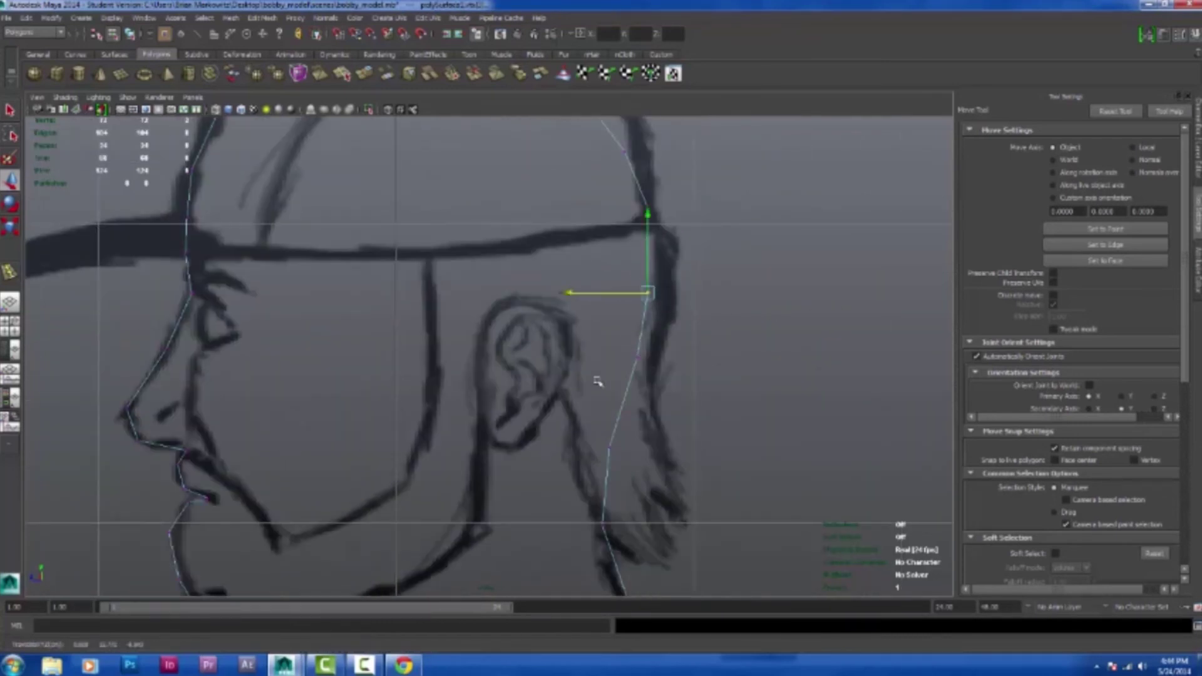
pyautogui.keyDown('alt'); pyautogui.moveTo(598, 381); pyautogui.dragTo(743, 298, button='middle'); pyautogui.keyUp('alt')
pyautogui.click(620, 163)
pyautogui.keyDown('alt'); pyautogui.moveTo(607, 187); pyautogui.dragTo(694, 292, button='middle'); pyautogui.keyUp('alt')
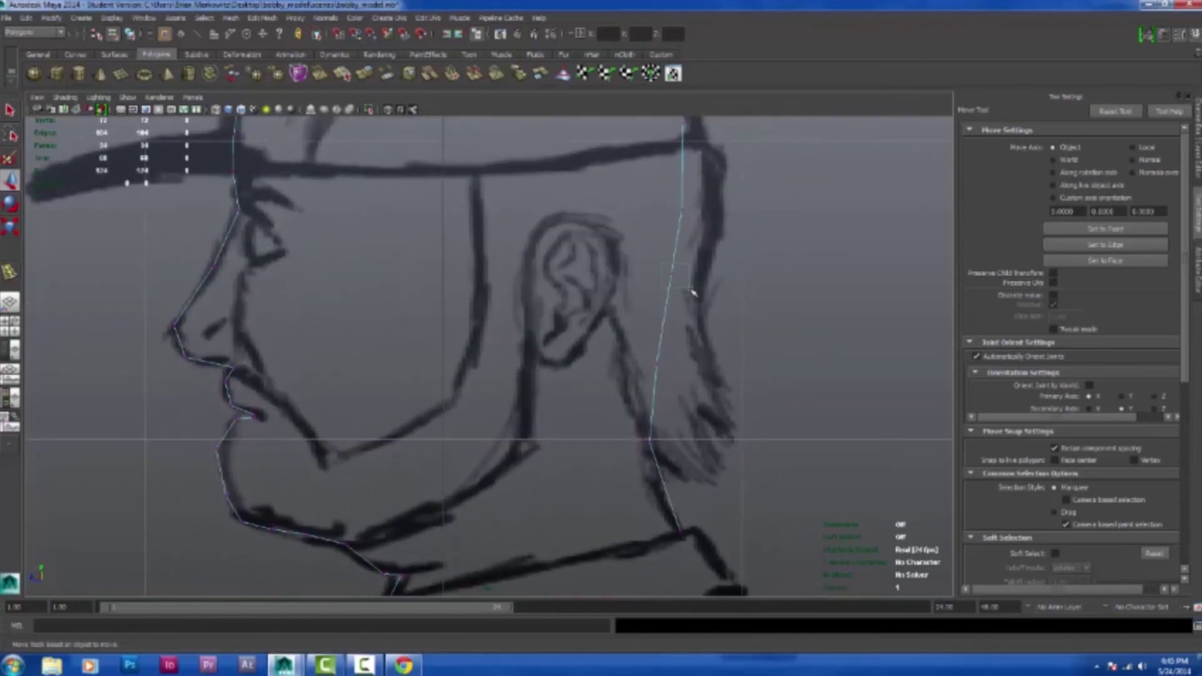
pyautogui.press('F8')
# Select the strip's side edges from below the nose to the chin and extrude them sideways across the mouth area
pyautogui.keyDown('alt'); pyautogui.moveTo(571, 364); pyautogui.dragTo(740, 345, button='middle'); pyautogui.keyUp('alt')
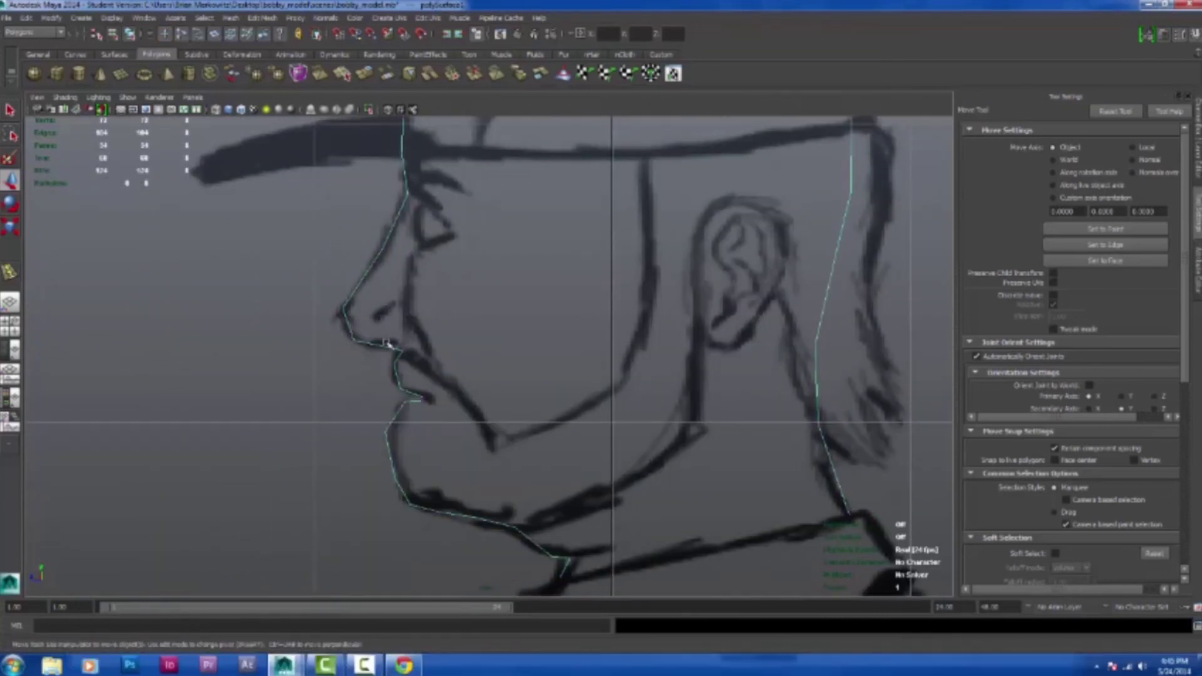
pyautogui.moveTo(499, 329)
pyautogui.keyDown('alt'); pyautogui.mouseDown()
pyautogui.moveTo(496, 313)
pyautogui.moveTo(498, 402)
pyautogui.moveTo(486, 237)
pyautogui.mouseUp(); pyautogui.keyUp('alt')
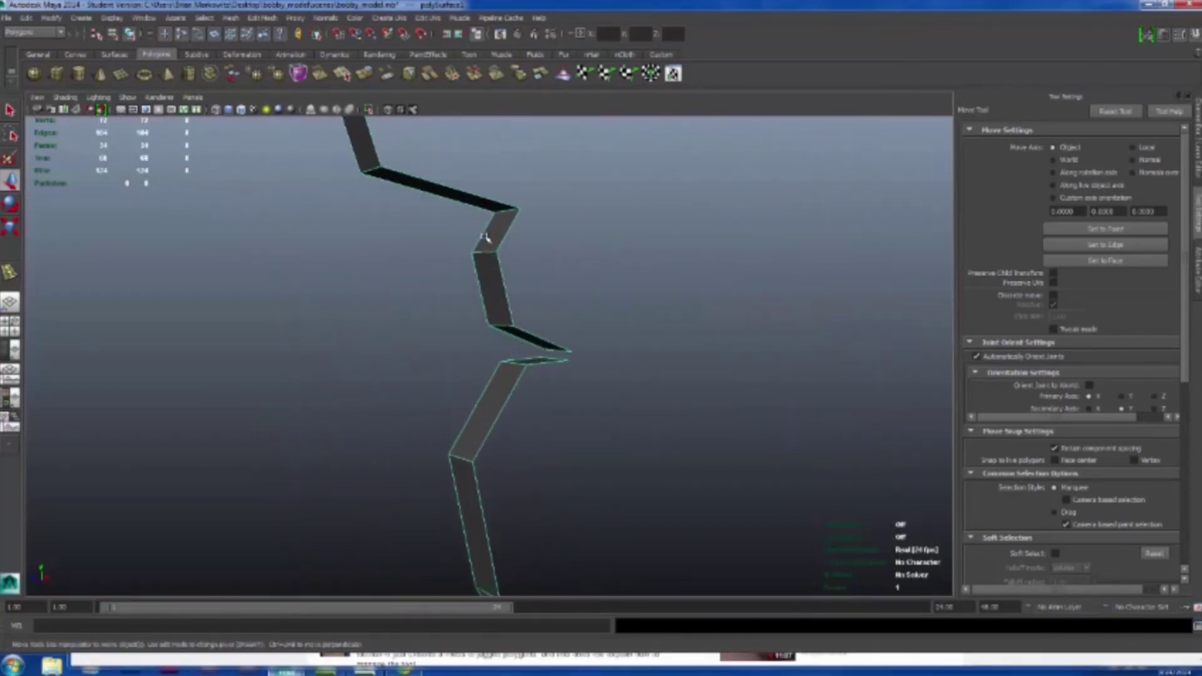
pyautogui.click(499, 245)
pyautogui.moveTo(509, 408)
pyautogui.keyDown('alt'); pyautogui.mouseDown()
pyautogui.moveTo(482, 445)
pyautogui.moveTo(456, 357)
pyautogui.mouseUp(); pyautogui.keyUp('alt')
pyautogui.press('space')
pyautogui.press('space')
pyautogui.press('f')
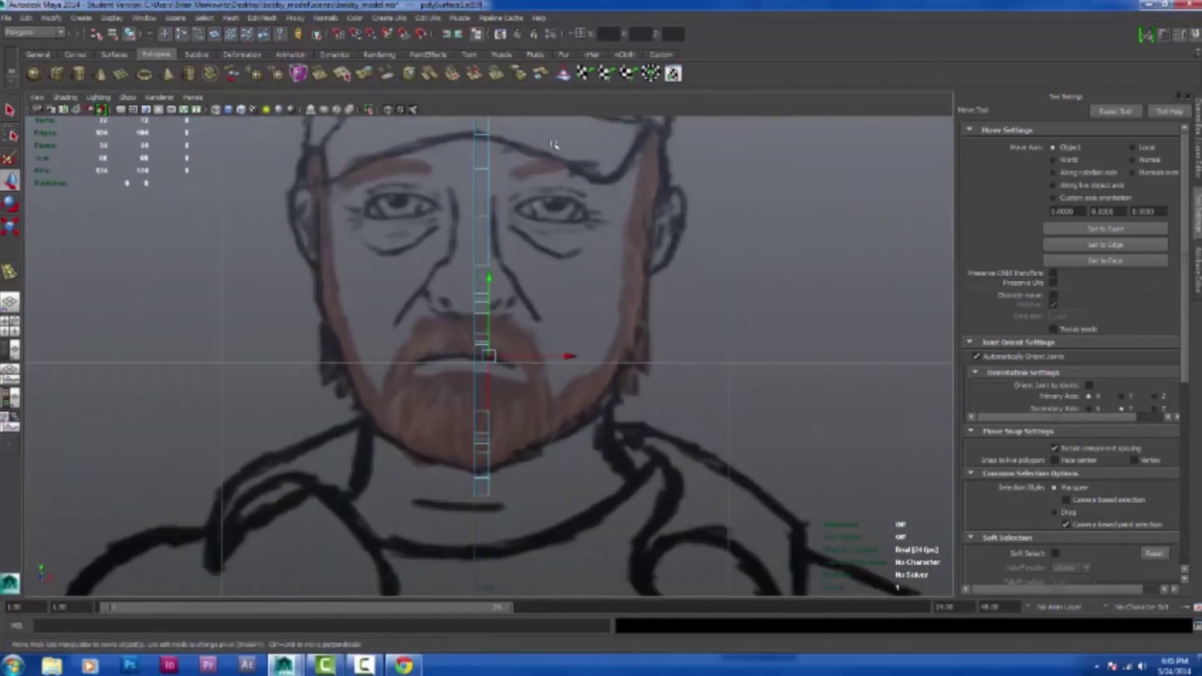
pyautogui.click(365, 76)
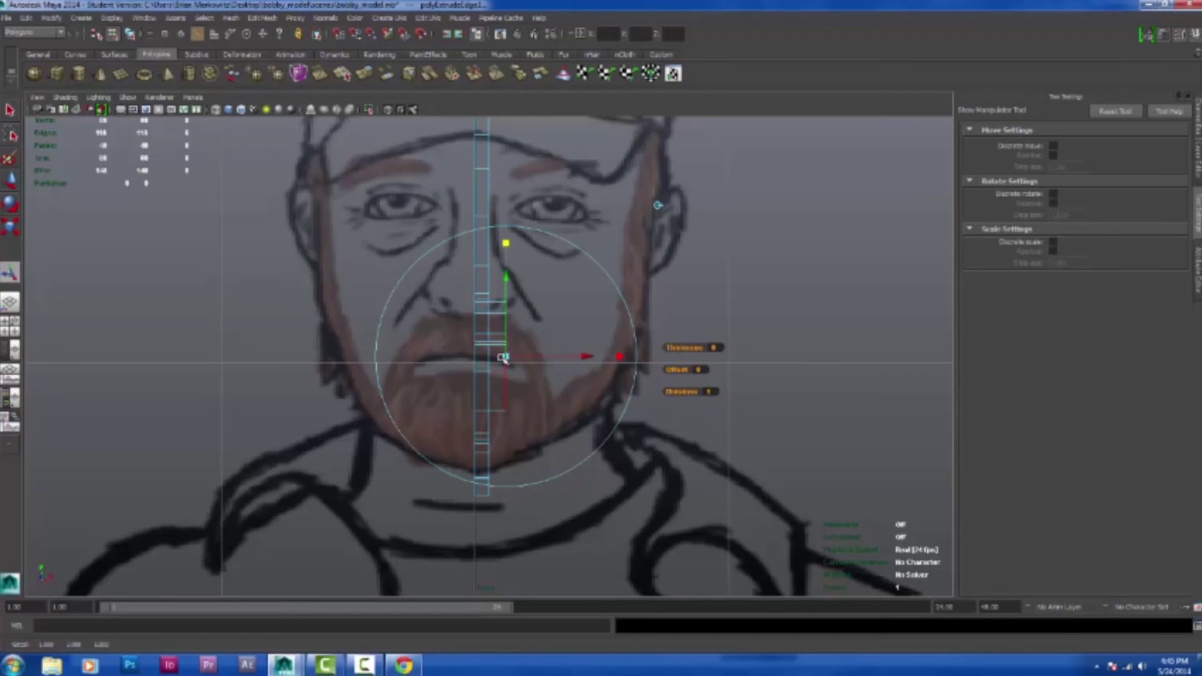
pyautogui.press('space')
pyautogui.press('space')
pyautogui.press('space')
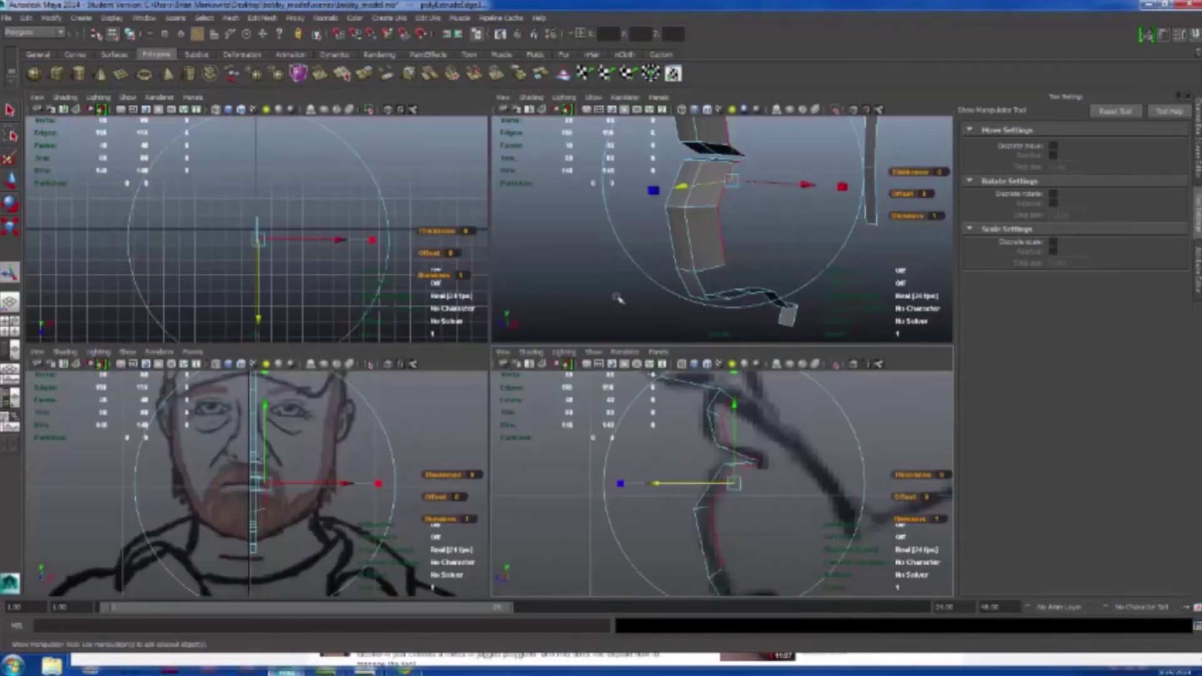
# Extrude the mouth-area edges again, scaling them down and pulling them back to curve around the corner of the mouth
pyautogui.press('space')
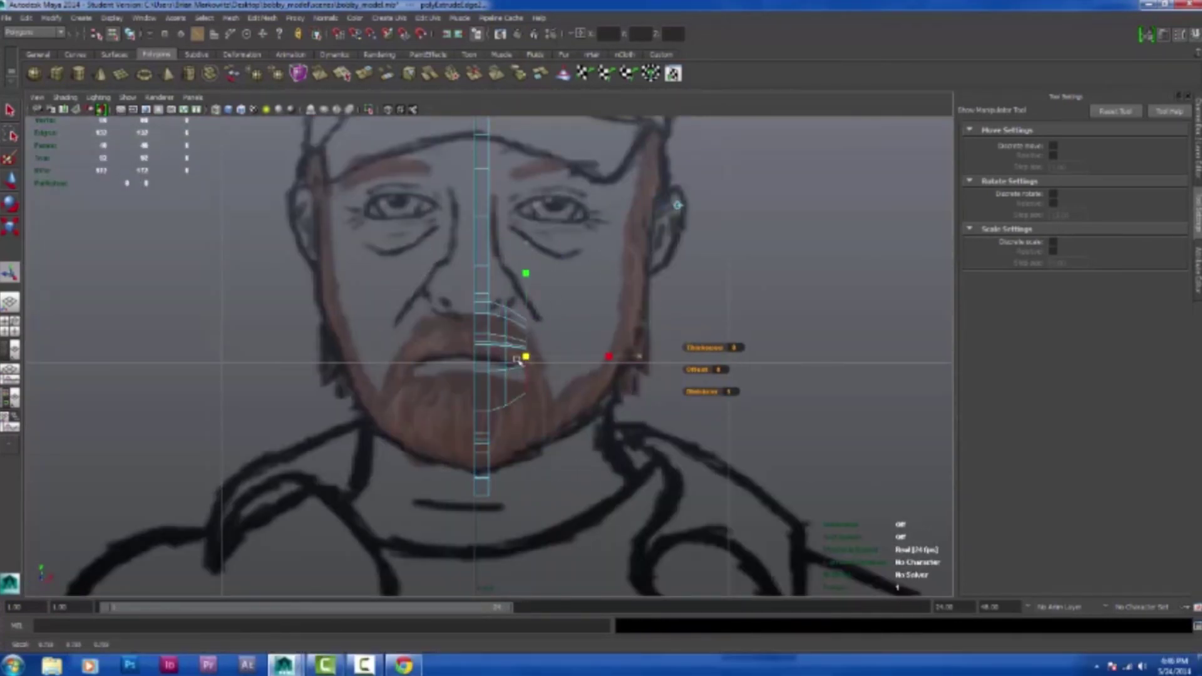
pyautogui.press('space')
pyautogui.press('space')
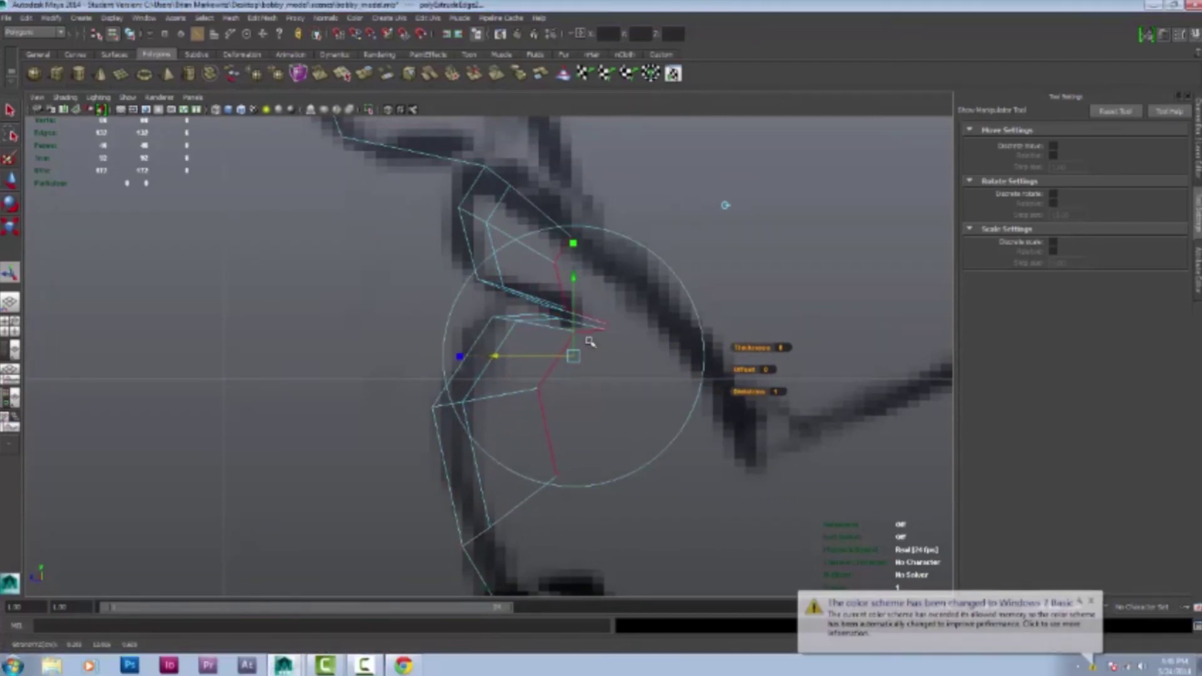
pyautogui.press('space')
pyautogui.press('space')
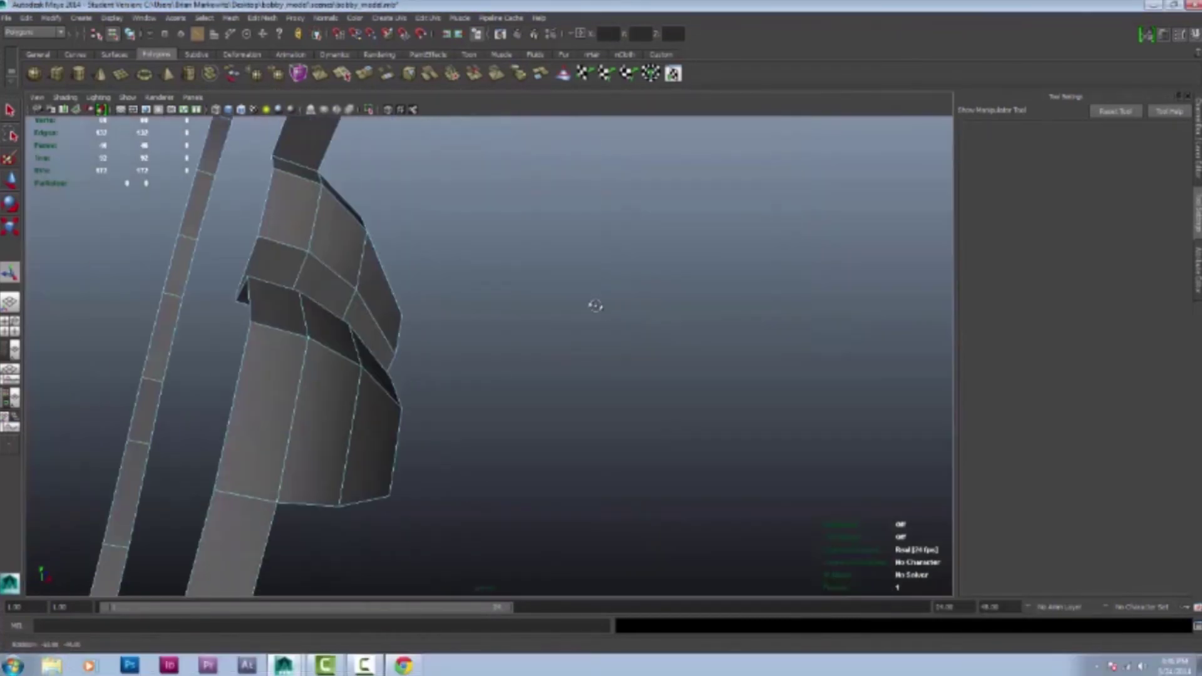
# Examine the mouth-area mesh against the front reference sketch and in the perspective view
pyautogui.keyDown('alt'); pyautogui.moveTo(592, 303); pyautogui.dragTo(766, 363); pyautogui.keyUp('alt')
pyautogui.press('space')
pyautogui.press('space')
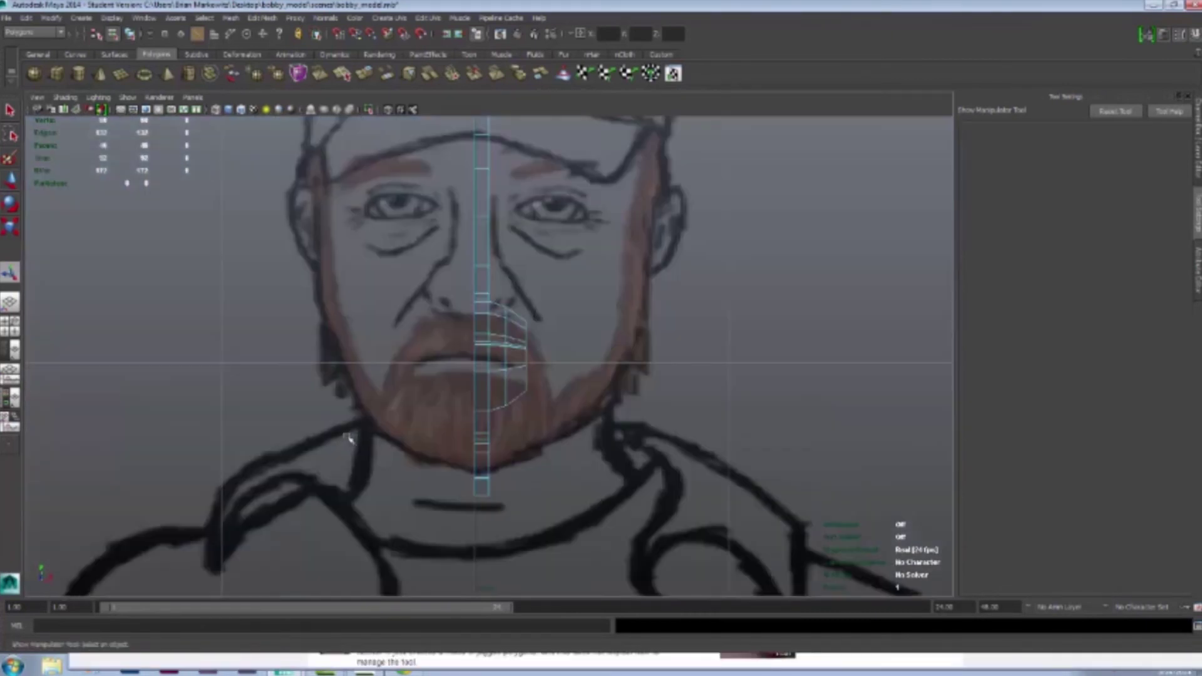
pyautogui.scroll(-5, 757, 438)
pyautogui.scroll(5, 754, 470)
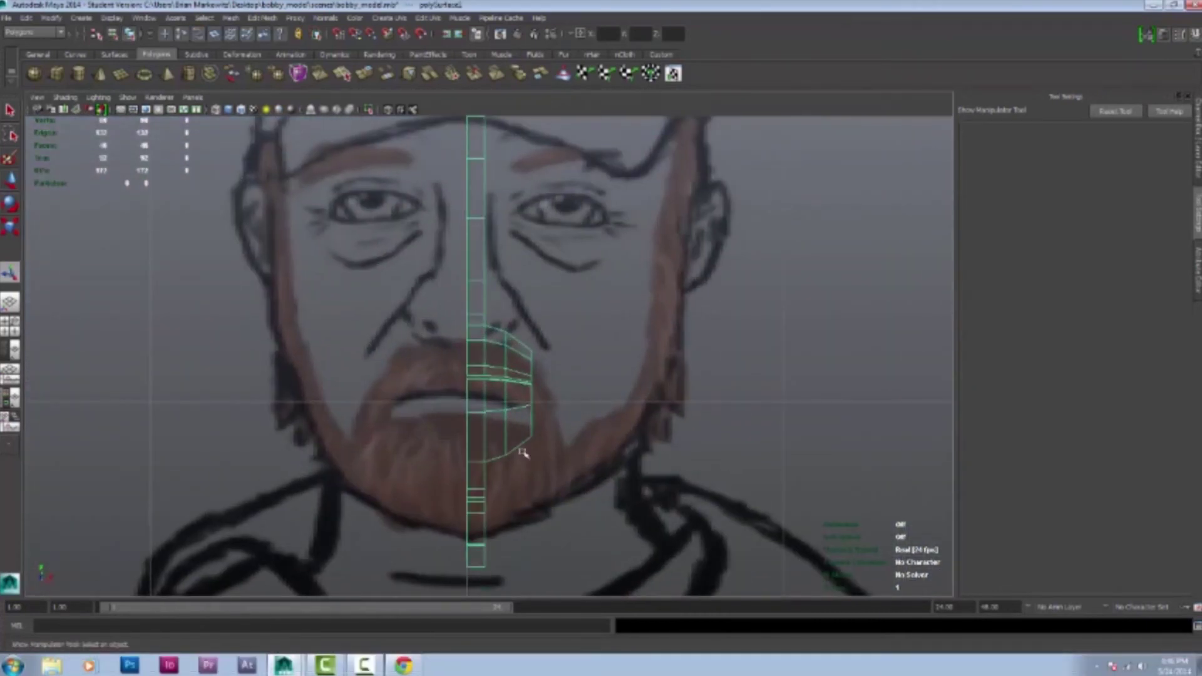
pyautogui.scroll(-3, 555, 428)
pyautogui.press('space')
pyautogui.press('space')
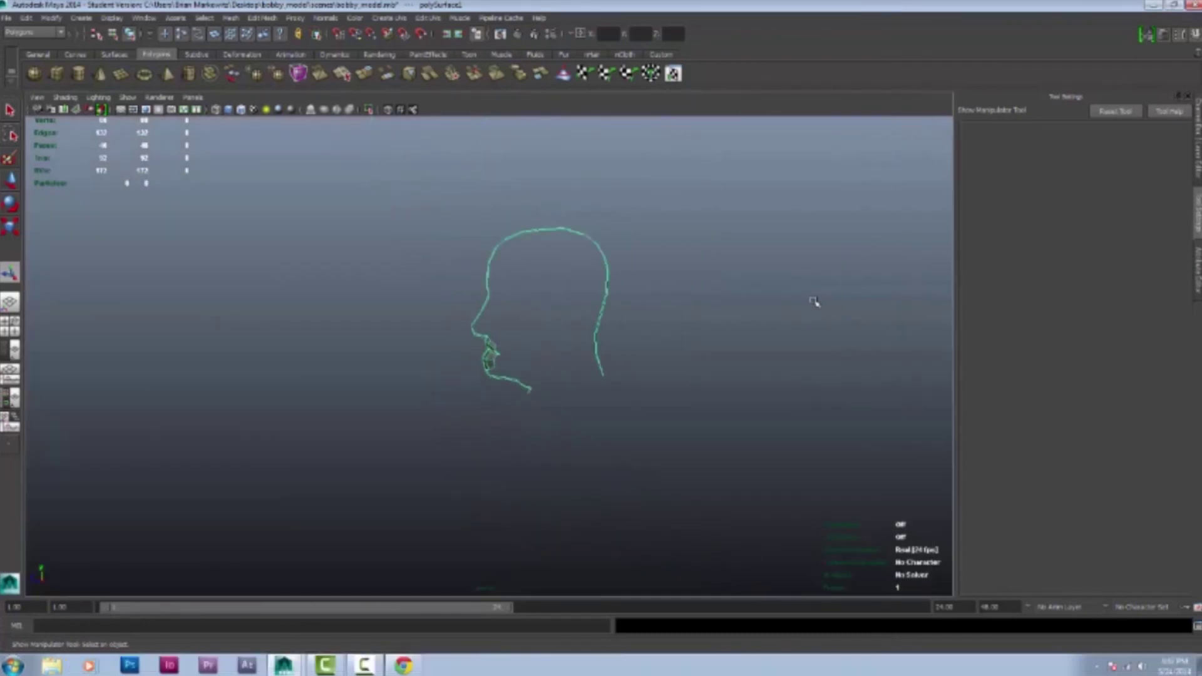
pyautogui.press('space')
pyautogui.press('space')
pyautogui.scroll(-6, 540, 451)
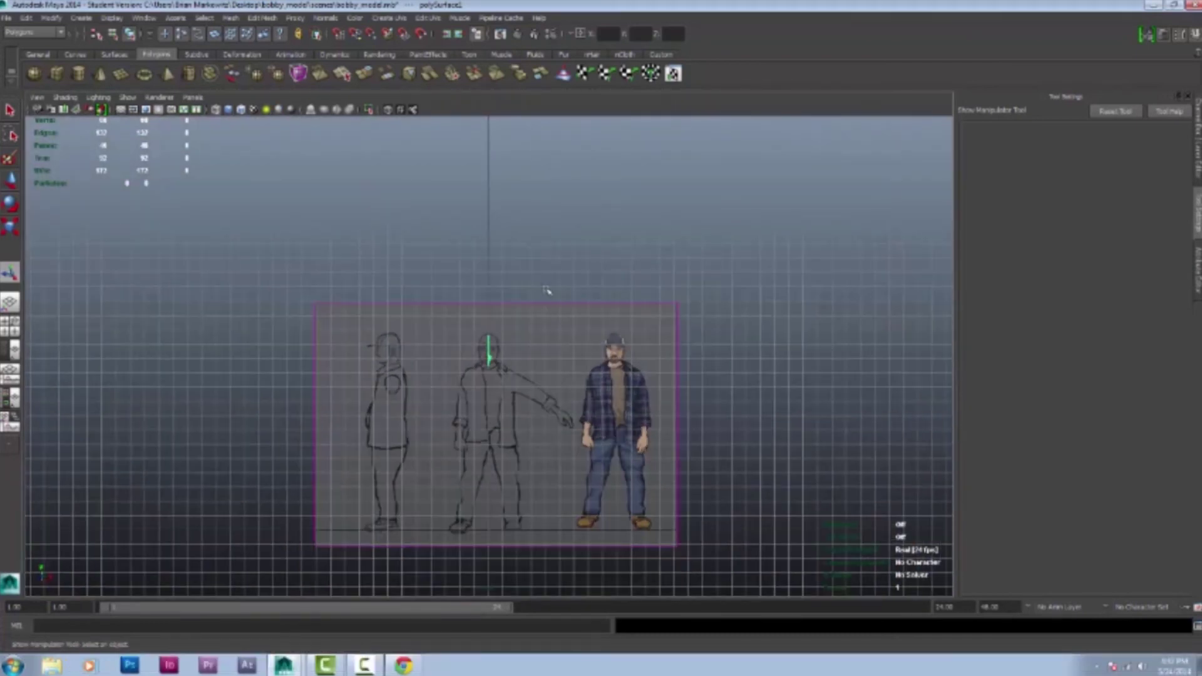
# Set the front reference image plane's center to 0.1 in X and 7.4 in Y to align the sketch with the face strip
pyautogui.hotkey('ctrl', 'a')
pyautogui.scroll(-3, 1057, 363)
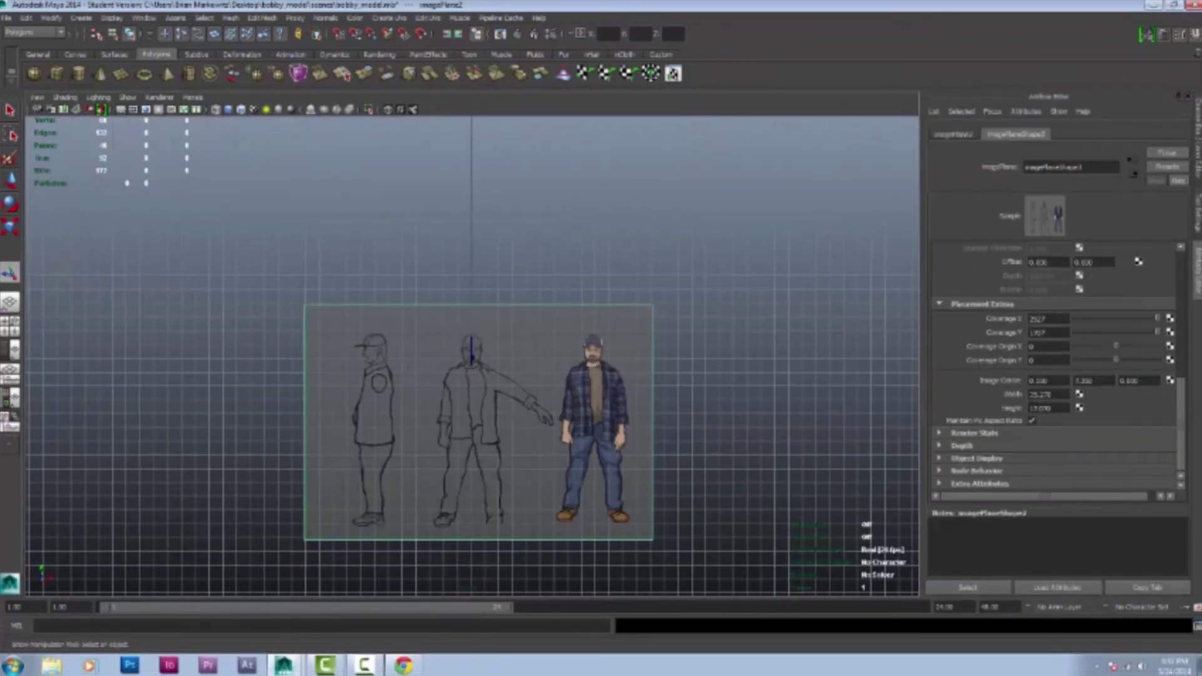
pyautogui.scroll(6, 832, 402)
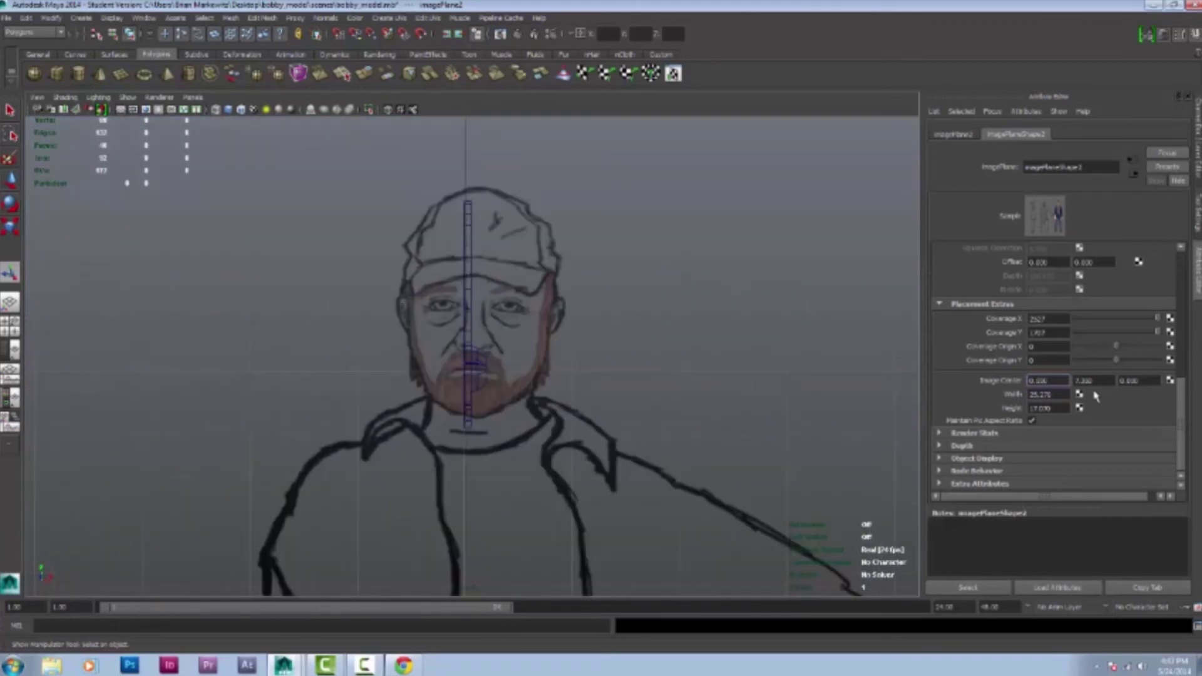
pyautogui.click(1093, 382)
pyautogui.write('7.4')
pyautogui.press('Return')
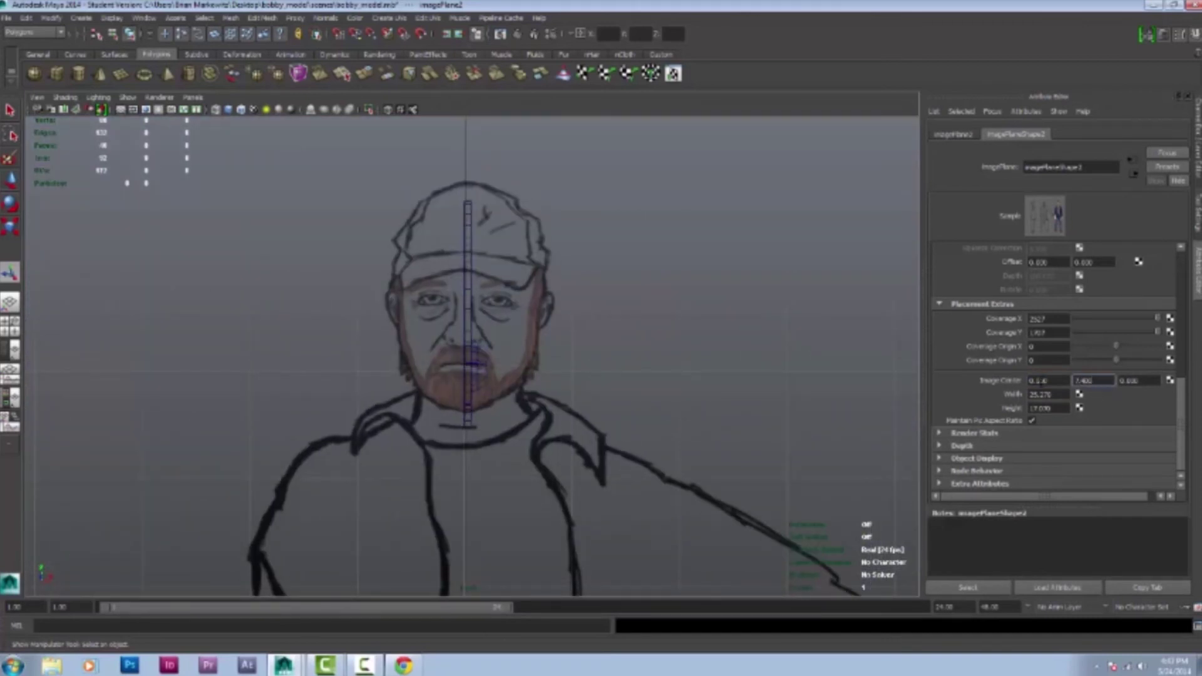
pyautogui.click(1043, 380)
pyautogui.write('0.1')
pyautogui.press('Return')
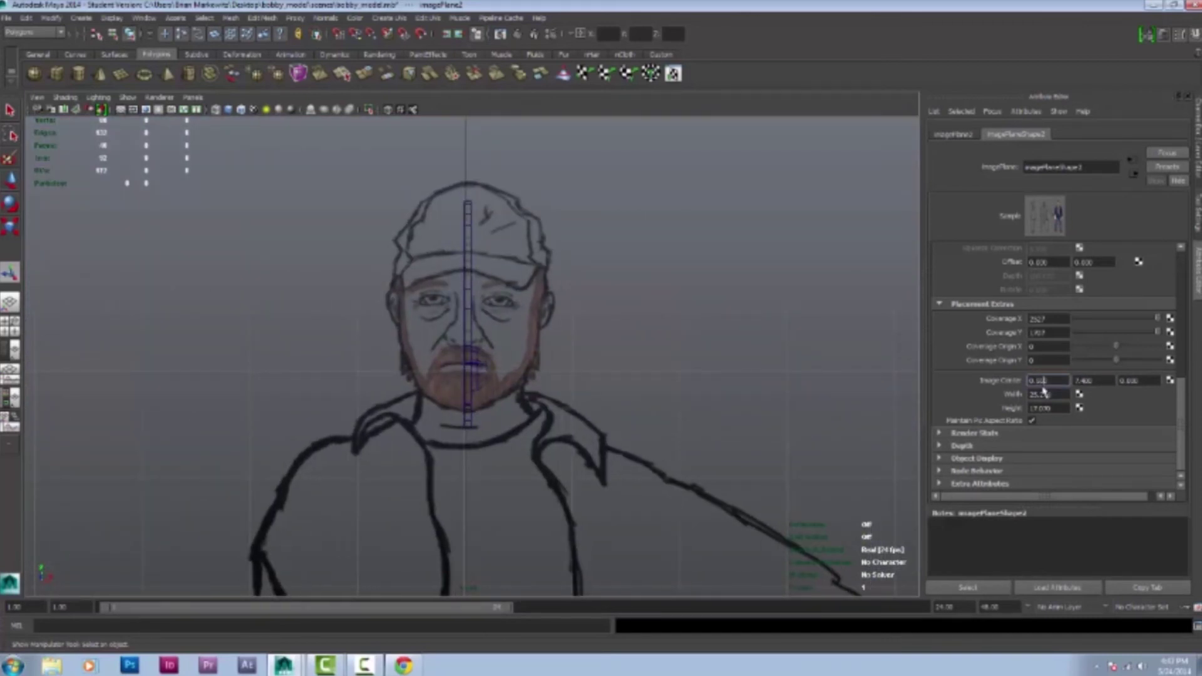
# Leave component mode on the head mesh and delete its construction history
pyautogui.click(542, 352)
pyautogui.keyDown('alt'); pyautogui.moveTo(556, 371); pyautogui.dragTo(430, 397); pyautogui.keyUp('alt')
pyautogui.press('w')
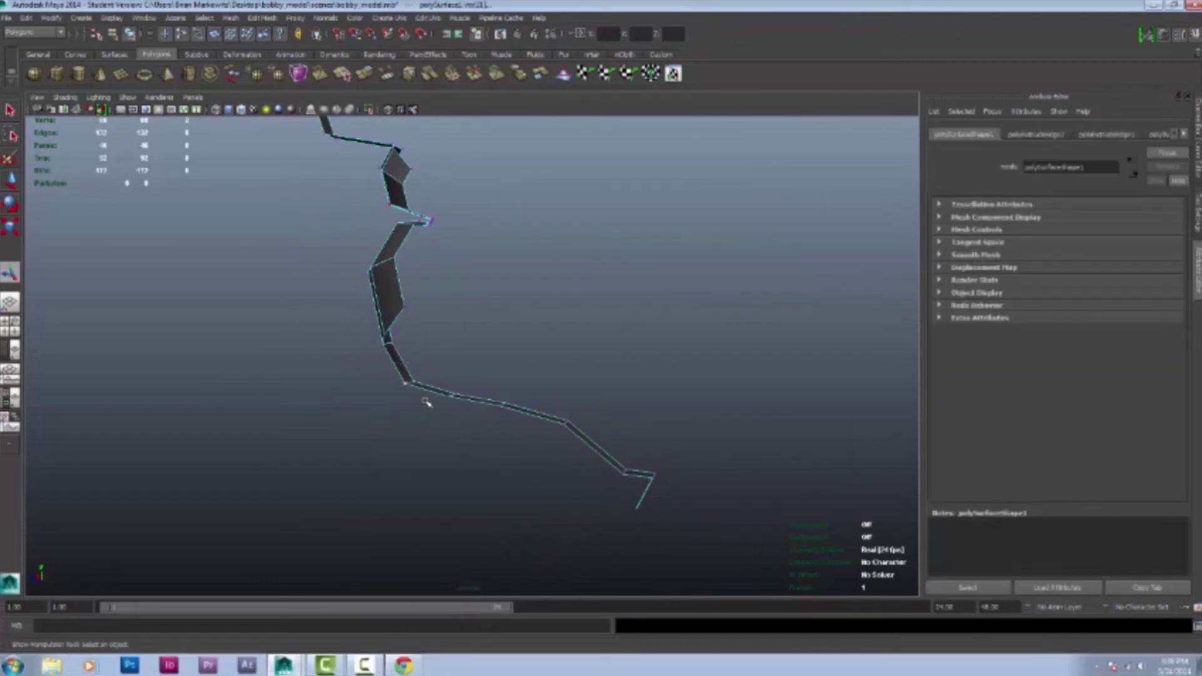
pyautogui.scroll(4, 392, 309)
pyautogui.keyDown('alt'); pyautogui.moveTo(443, 253); pyautogui.dragTo(539, 325); pyautogui.keyUp('alt')
pyautogui.press('F8')
pyautogui.click(26, 17)
pyautogui.click(44, 169)
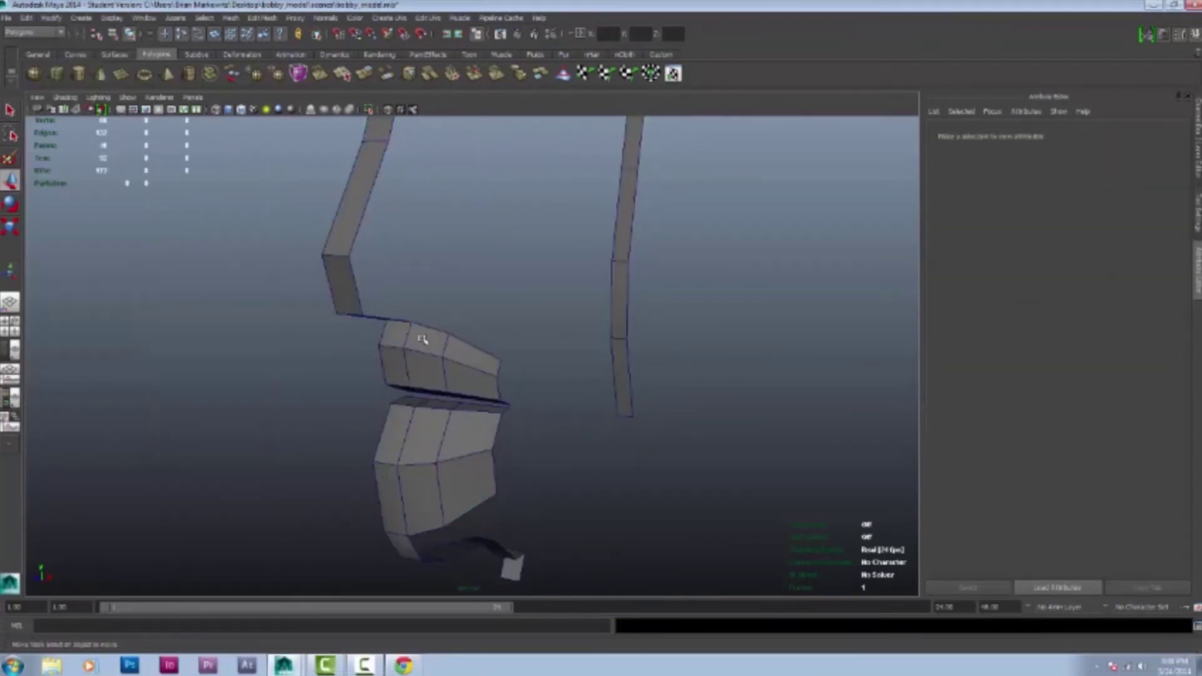
# Extrude the outer side edges of the upper and lower mouth sections outward and back around the mouth corner
pyautogui.click(498, 432)
pyautogui.keyDown('alt'); pyautogui.moveTo(498, 432); pyautogui.dragTo(539, 438); pyautogui.keyUp('alt')
pyautogui.scroll(5, 711, 448)
pyautogui.keyDown('alt'); pyautogui.moveTo(711, 448); pyautogui.dragTo(464, 415); pyautogui.keyUp('alt')
pyautogui.press('F10')
pyautogui.click(482, 316)
pyautogui.press('w')
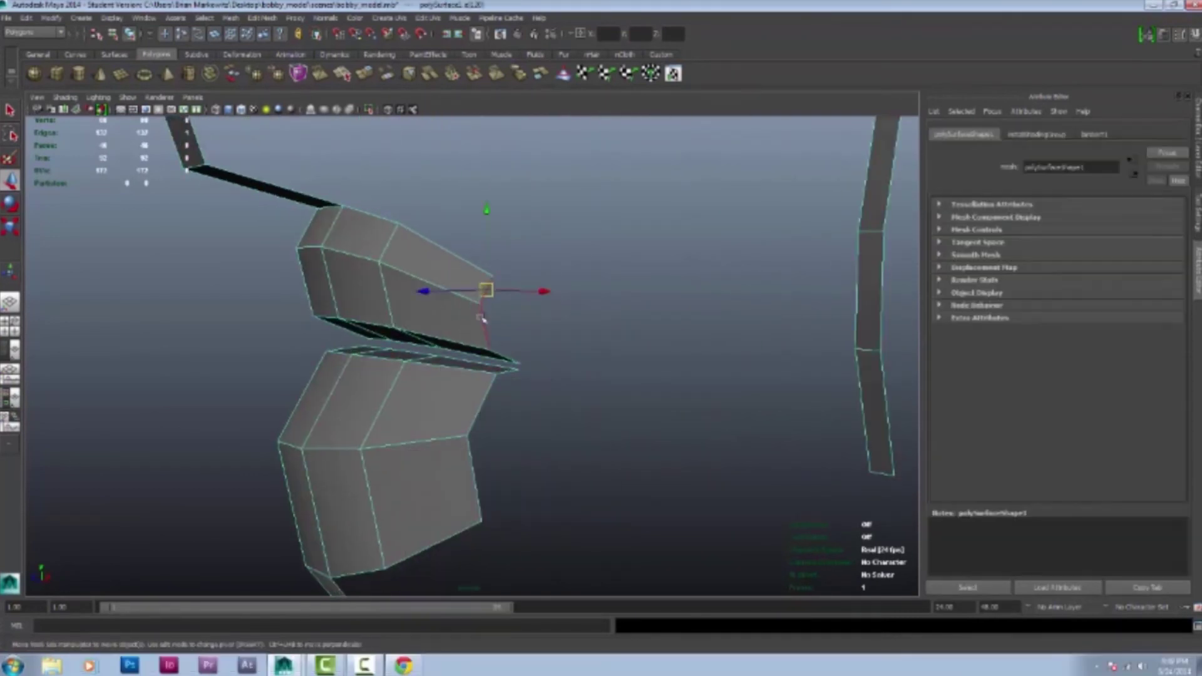
pyautogui.hotkey('ctrl', 'e')
pyautogui.keyDown('alt'); pyautogui.moveTo(488, 304); pyautogui.dragTo(688, 124); pyautogui.keyUp('alt')
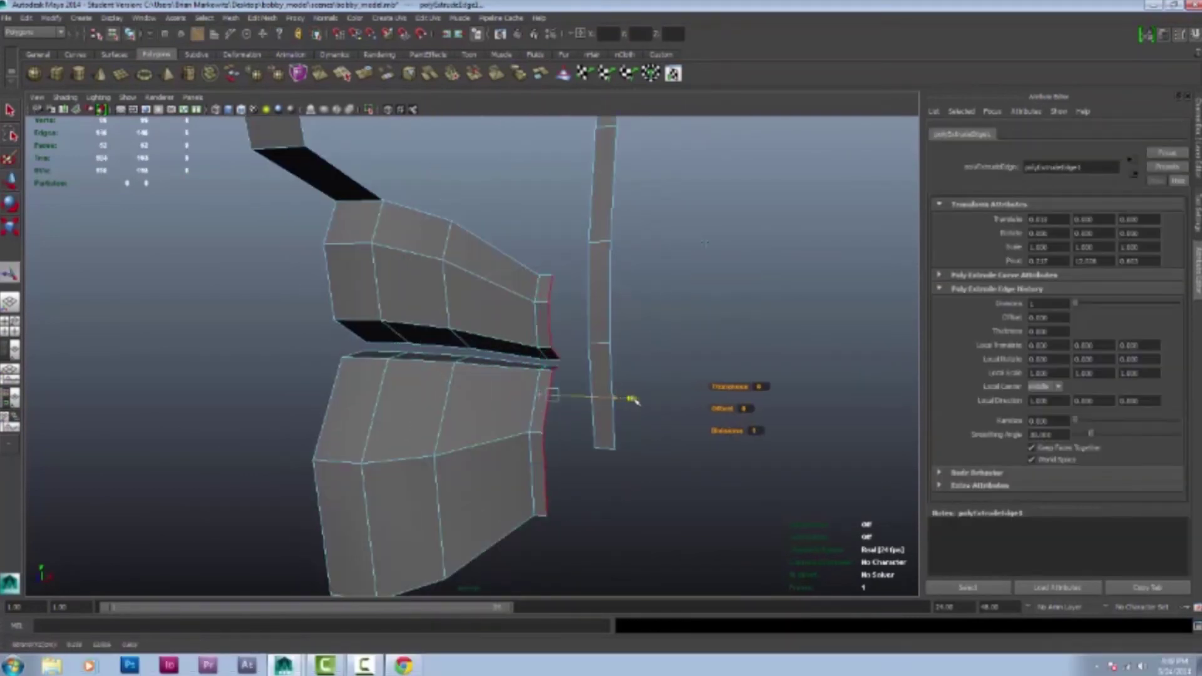
pyautogui.keyDown('alt'); pyautogui.moveTo(633, 399); pyautogui.dragTo(495, 425); pyautogui.keyUp('alt')
pyautogui.click(443, 414)
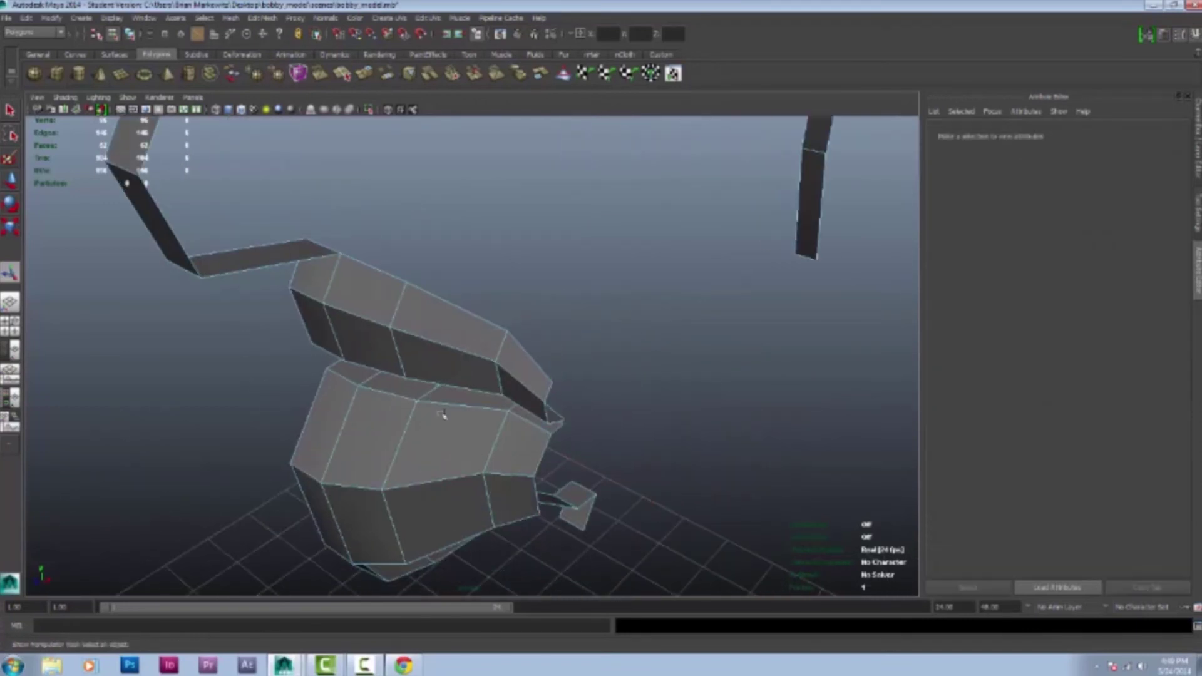
# Scale the outer upper and lower mouth-corner vertices vertically and reposition them to taper the lips toward the corner
pyautogui.click(490, 496)
pyautogui.keyDown('alt'); pyautogui.moveTo(491, 497); pyautogui.dragTo(548, 327); pyautogui.keyUp('alt')
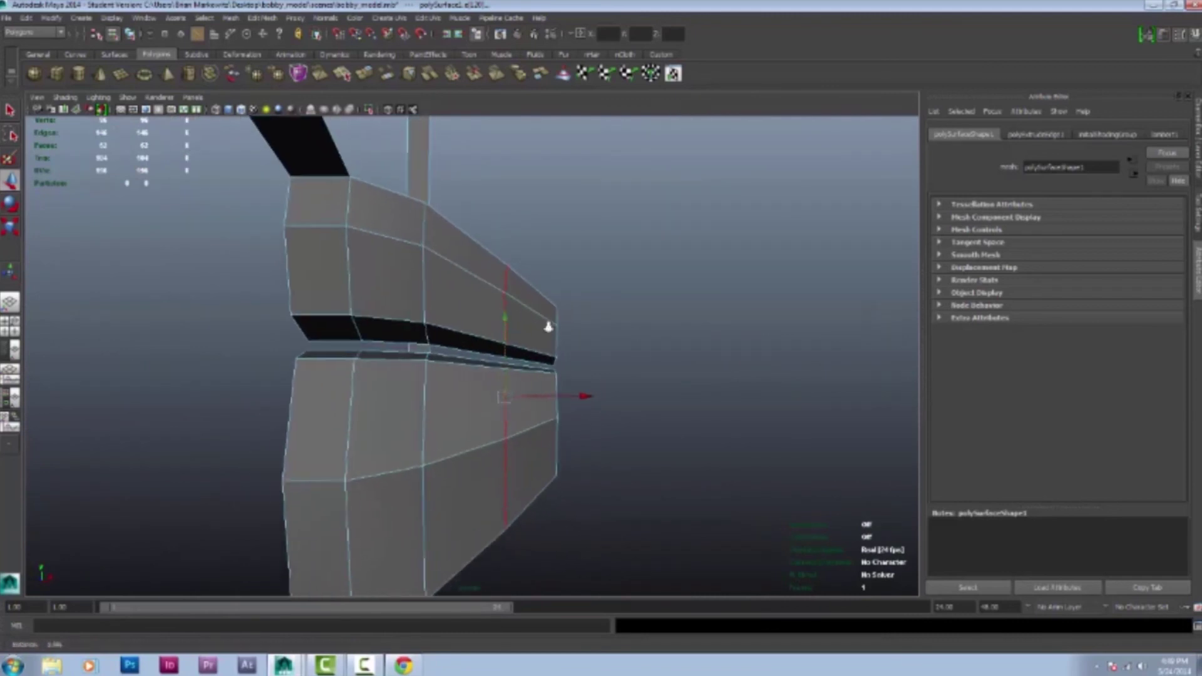
pyautogui.press('F9')
pyautogui.click(556, 305)
pyautogui.keyDown('alt'); pyautogui.moveTo(638, 395); pyautogui.dragTo(470, 321); pyautogui.keyUp('alt')
pyautogui.click(415, 349)
pyautogui.moveTo(507, 260); pyautogui.dragTo(529, 450)
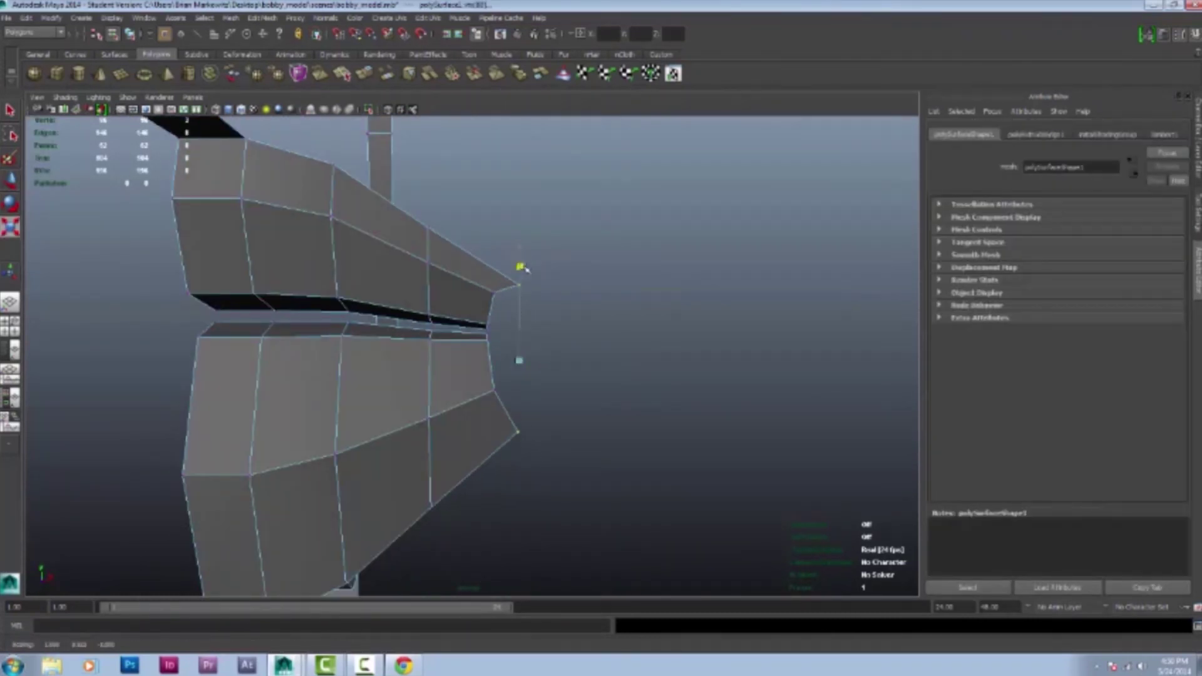
pyautogui.keyDown('alt'); pyautogui.moveTo(524, 268); pyautogui.dragTo(470, 294); pyautogui.keyUp('alt')
pyautogui.press('f')
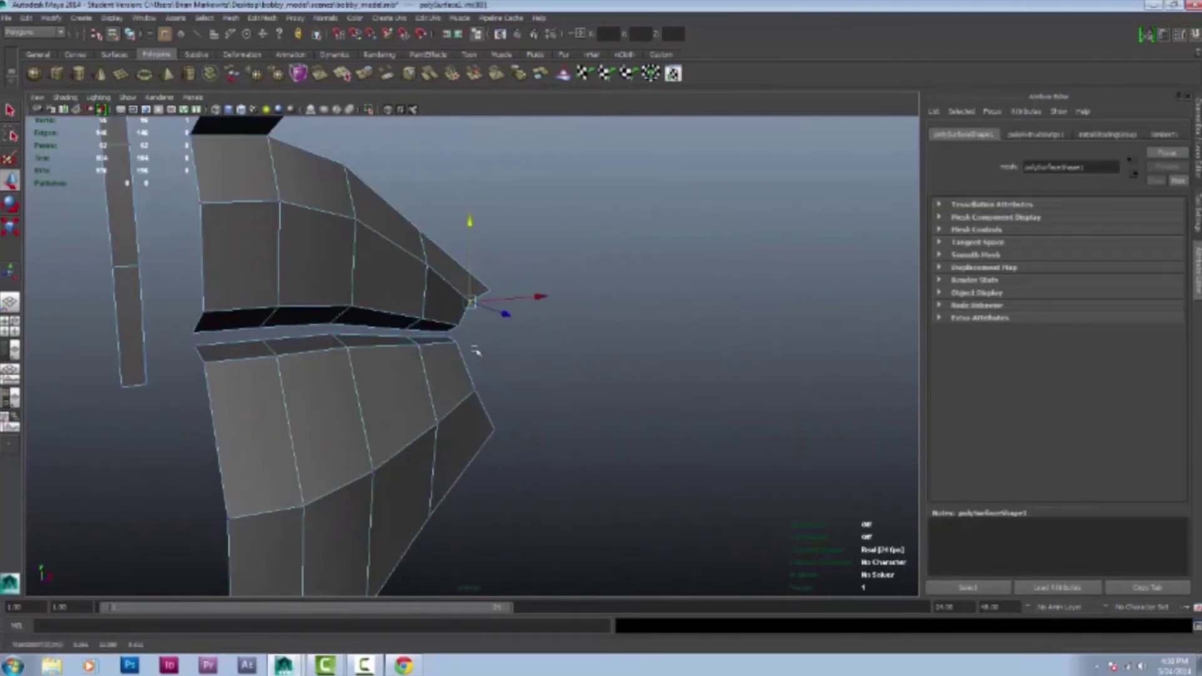
pyautogui.keyDown('alt'); pyautogui.moveTo(476, 351); pyautogui.dragTo(510, 329); pyautogui.keyUp('alt')
# Append polygons between the upper and lower border edges to close the mesh at the mouth corner
pyautogui.press('F8')
pyautogui.keyDown('alt'); pyautogui.moveTo(520, 467); pyautogui.dragTo(488, 399); pyautogui.keyUp('alt')
pyautogui.keyDown('shift'); pyautogui.moveTo(488, 399); pyautogui.dragTo(489, 395, button='right'); pyautogui.keyUp('shift')
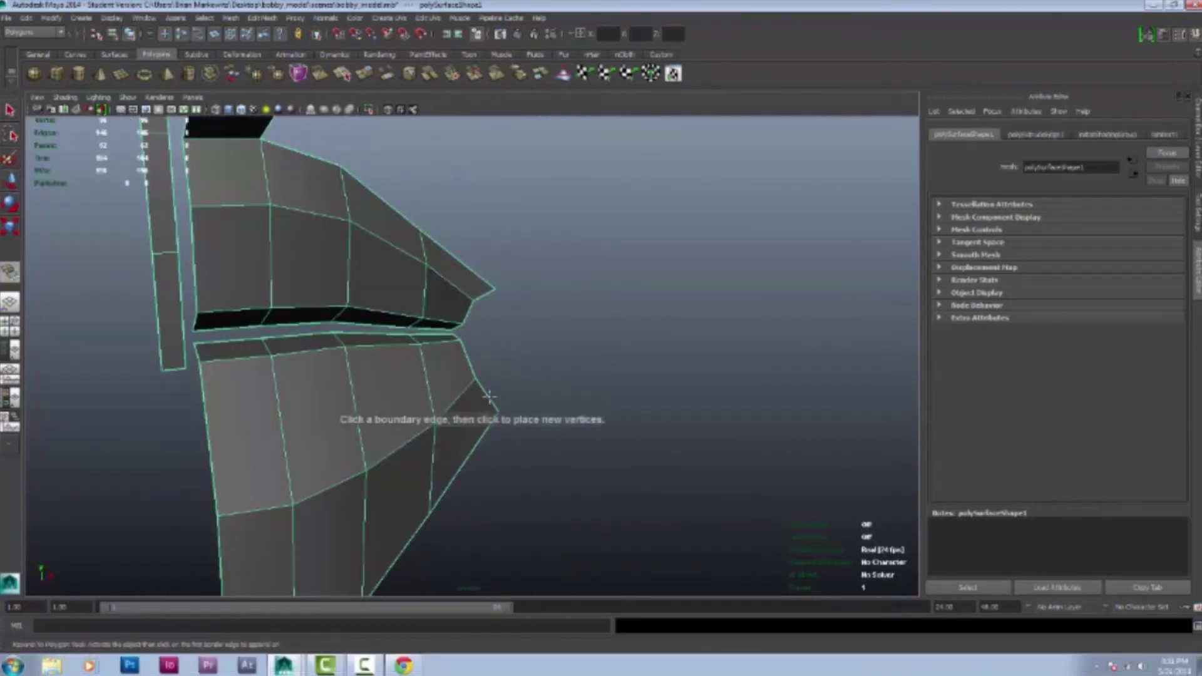
pyautogui.press('Return')
pyautogui.keyDown('alt'); pyautogui.moveTo(488, 325); pyautogui.dragTo(488, 377, button='right'); pyautogui.keyUp('alt')
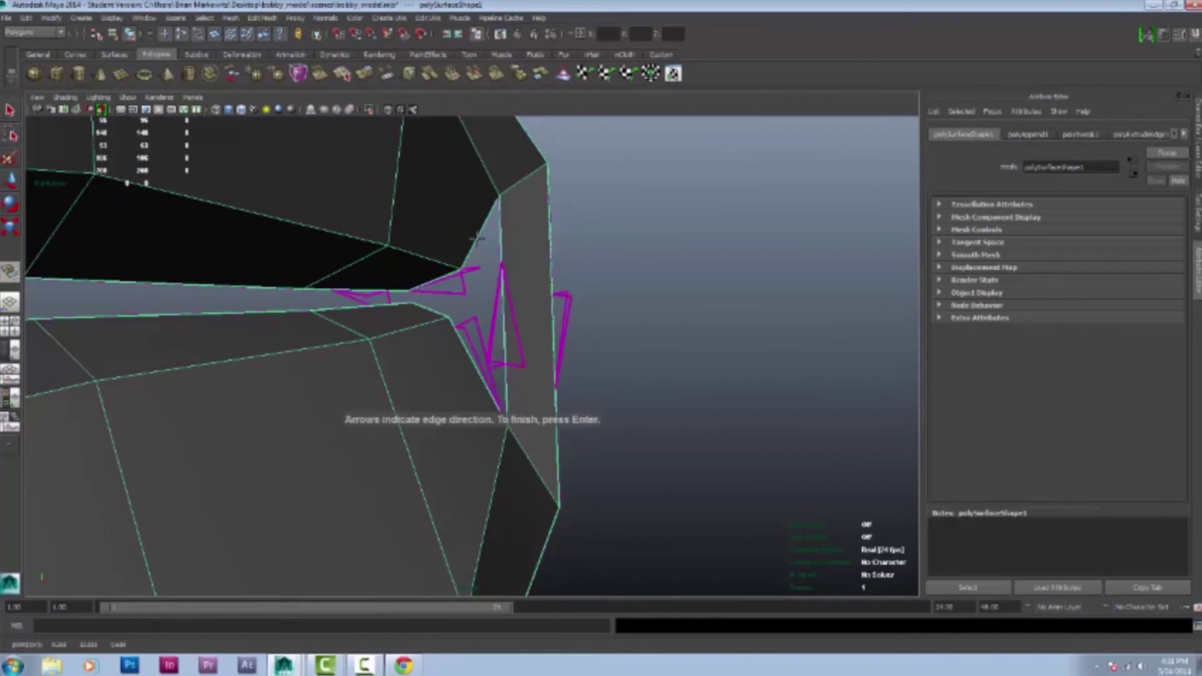
pyautogui.press('Return')
pyautogui.keyDown('alt'); pyautogui.moveTo(477, 239); pyautogui.dragTo(585, 329, button='right'); pyautogui.keyUp('alt')
pyautogui.keyDown('alt'); pyautogui.moveTo(585, 329); pyautogui.dragTo(623, 355); pyautogui.keyUp('alt')
pyautogui.press('Return')
pyautogui.keyDown('alt'); pyautogui.moveTo(627, 400); pyautogui.dragTo(617, 362, button='right'); pyautogui.keyUp('alt')
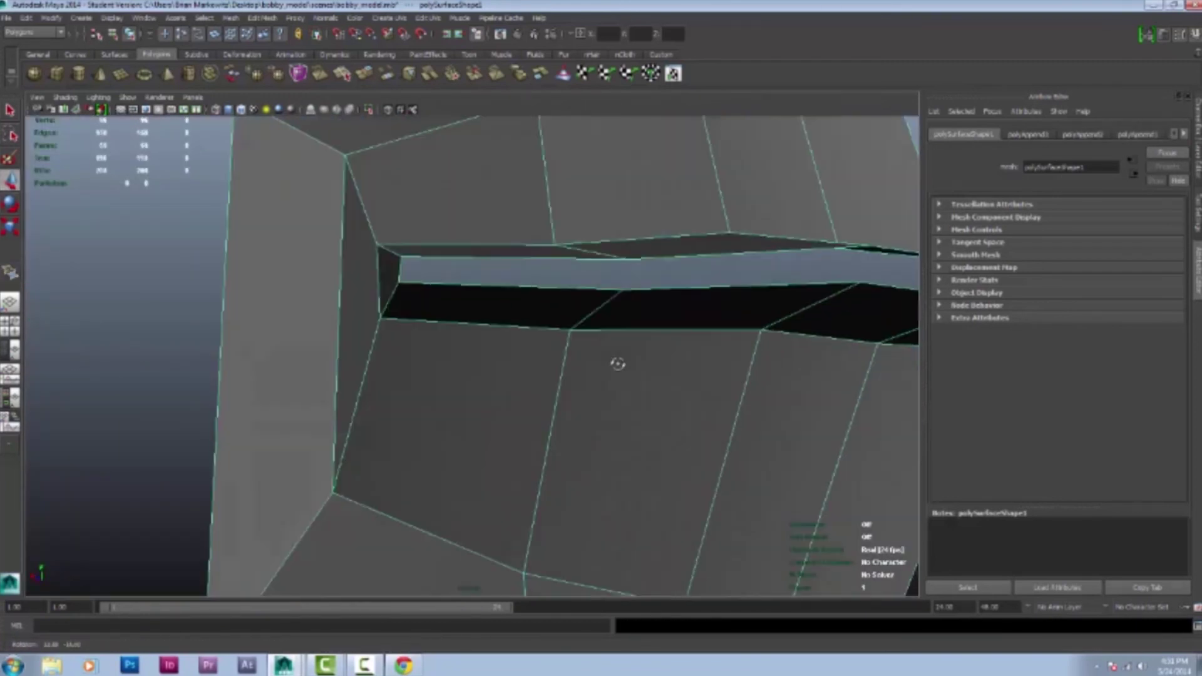
# Soften the edges of the head mesh so the mouth area shades smoothly
pyautogui.keyDown('alt'); pyautogui.moveTo(617, 362); pyautogui.dragTo(590, 349); pyautogui.keyUp('alt')
pyautogui.keyDown('alt'); pyautogui.moveTo(590, 348); pyautogui.dragTo(275, 113, button='right'); pyautogui.keyUp('alt')
pyautogui.press('w')
pyautogui.click(438, 350)
pyautogui.moveTo(558, 300); pyautogui.dragTo(645, 304, button='right')
pyautogui.keyDown('alt'); pyautogui.moveTo(644, 304); pyautogui.dragTo(478, 335); pyautogui.keyUp('alt')
pyautogui.keyDown('alt'); pyautogui.moveTo(478, 335); pyautogui.dragTo(627, 368, button='right'); pyautogui.keyUp('alt')
pyautogui.keyDown('alt'); pyautogui.moveTo(627, 368); pyautogui.dragTo(688, 313); pyautogui.keyUp('alt')
pyautogui.moveTo(689, 313); pyautogui.dragTo(688, 288, button='right')
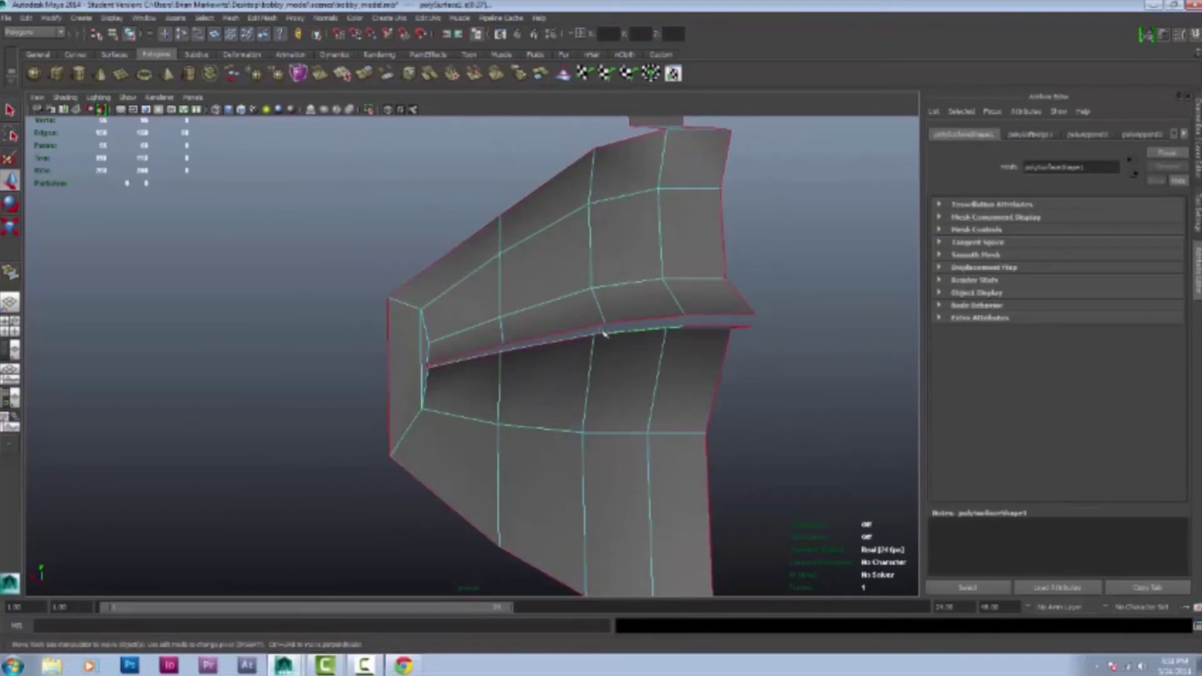
pyautogui.click(704, 302)
pyautogui.click(369, 78)
pyautogui.hotkey('ctrl', 'z')
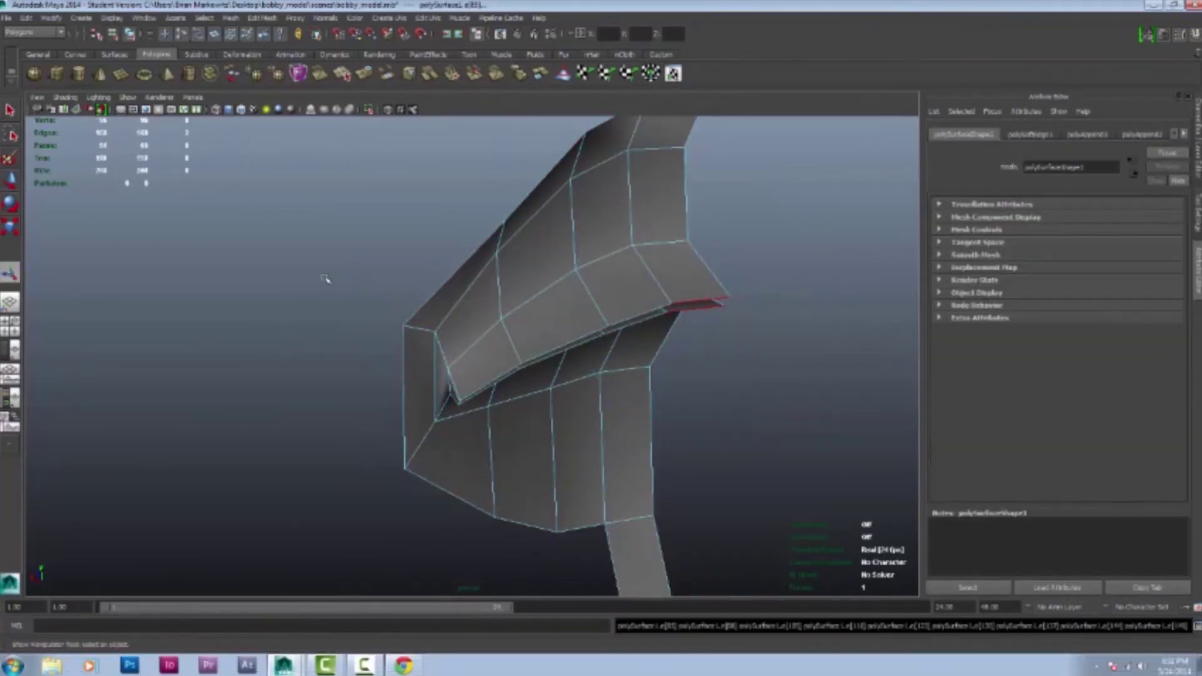
pyautogui.click(357, 284)
pyautogui.keyDown('alt'); pyautogui.moveTo(357, 284); pyautogui.dragTo(580, 389); pyautogui.keyUp('alt')
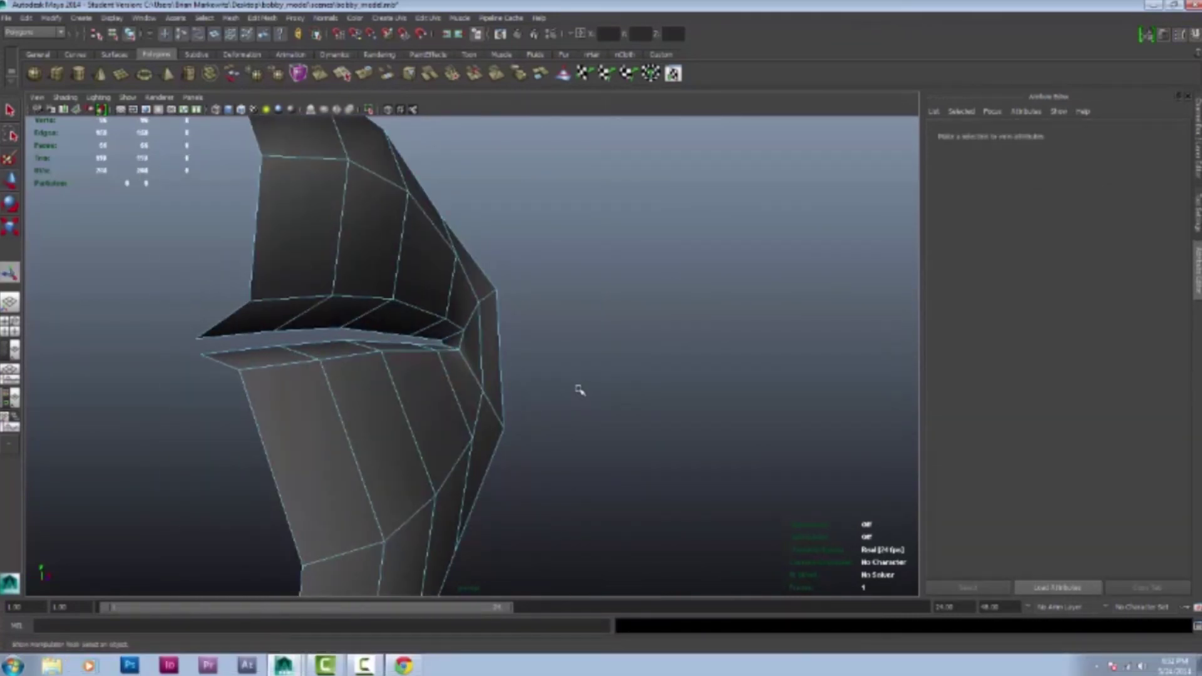
# Append polygons across the gap between the upper and lower lips from the mouth corner to the center line
pyautogui.keyDown('alt'); pyautogui.moveTo(588, 378); pyautogui.dragTo(518, 357); pyautogui.keyUp('alt')
pyautogui.click(497, 430)
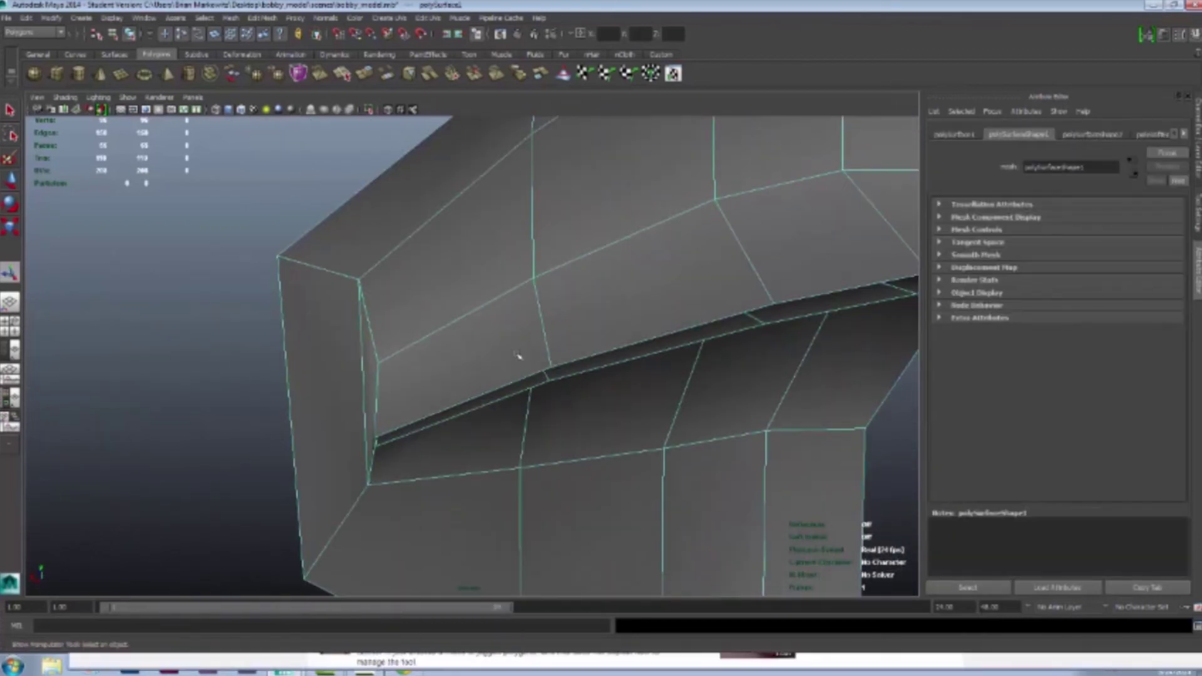
pyautogui.keyDown('shift'); pyautogui.moveTo(518, 357); pyautogui.dragTo(527, 374, button='right'); pyautogui.keyUp('shift')
pyautogui.keyDown('alt'); pyautogui.moveTo(605, 388); pyautogui.dragTo(333, 331); pyautogui.keyUp('alt')
pyautogui.press('g')
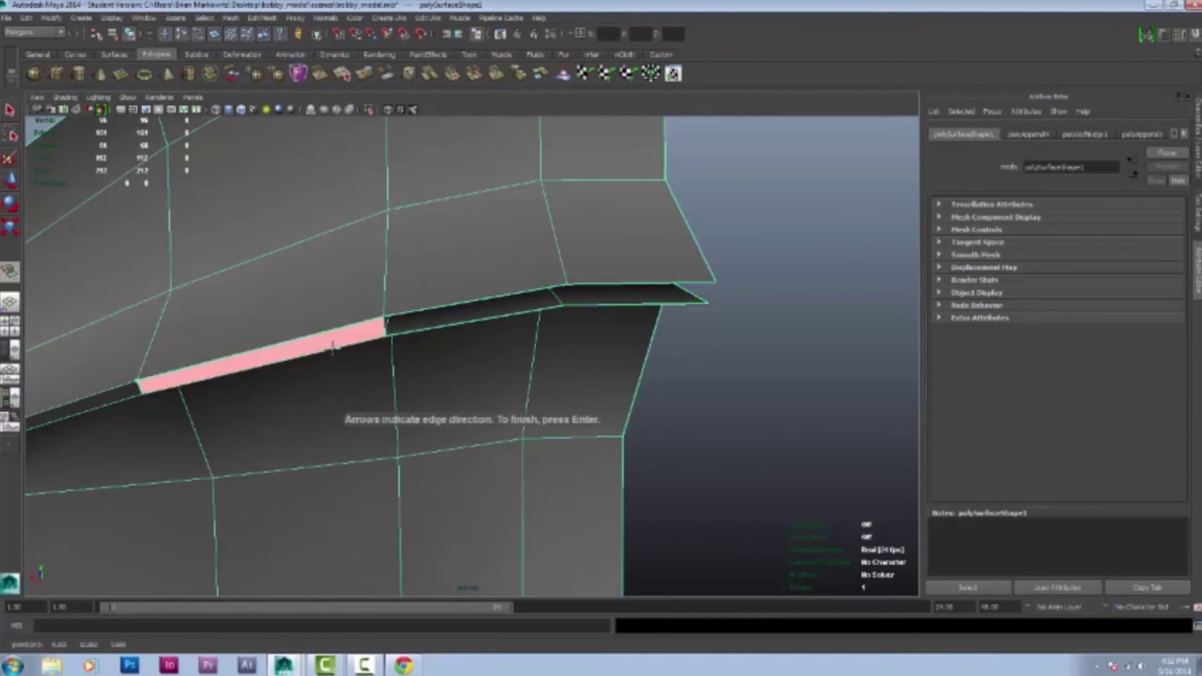
pyautogui.press('Return')
# Extrude the faces between the lips backward into the head and flatten the extrusion's rear end by scaling it in depth
pyautogui.keyDown('alt'); pyautogui.moveTo(656, 305); pyautogui.dragTo(669, 353); pyautogui.keyUp('alt')
pyautogui.press('w')
pyautogui.hotkey('ctrl', 'e')
pyautogui.keyDown('alt'); pyautogui.moveTo(669, 353); pyautogui.dragTo(550, 354, button='right'); pyautogui.keyUp('alt')
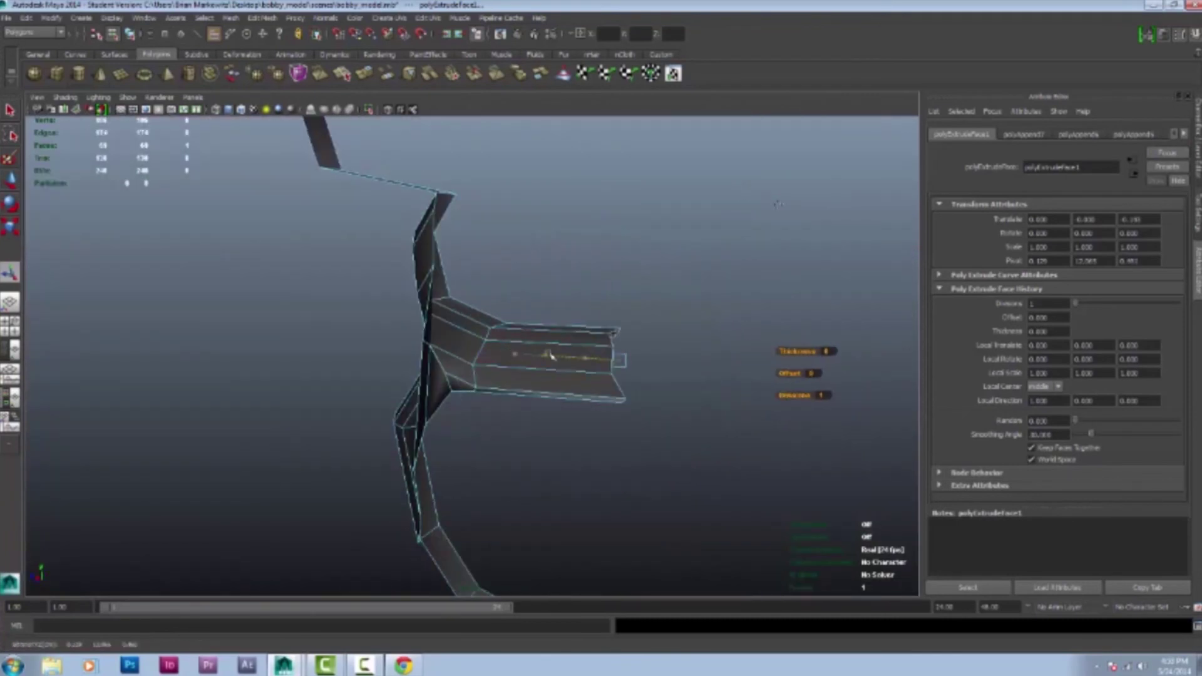
pyautogui.keyDown('alt'); pyautogui.moveTo(674, 333); pyautogui.dragTo(534, 388); pyautogui.keyUp('alt')
pyautogui.keyDown('alt'); pyautogui.moveTo(634, 432); pyautogui.dragTo(524, 418); pyautogui.keyUp('alt')
pyautogui.press('t')
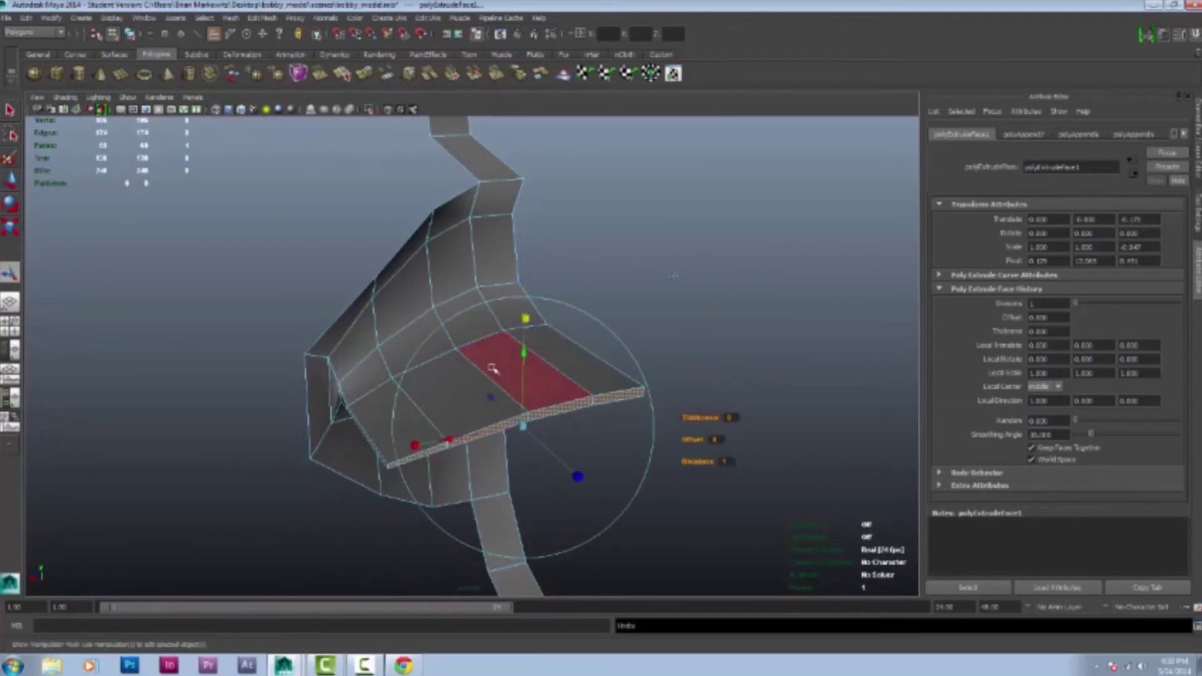
# Scale the rear faces taller to open up the mouth cavity and delete the cavity's side face on the center line
pyautogui.keyDown('alt'); pyautogui.moveTo(492, 368); pyautogui.dragTo(630, 363); pyautogui.keyUp('alt')
pyautogui.click(631, 363)
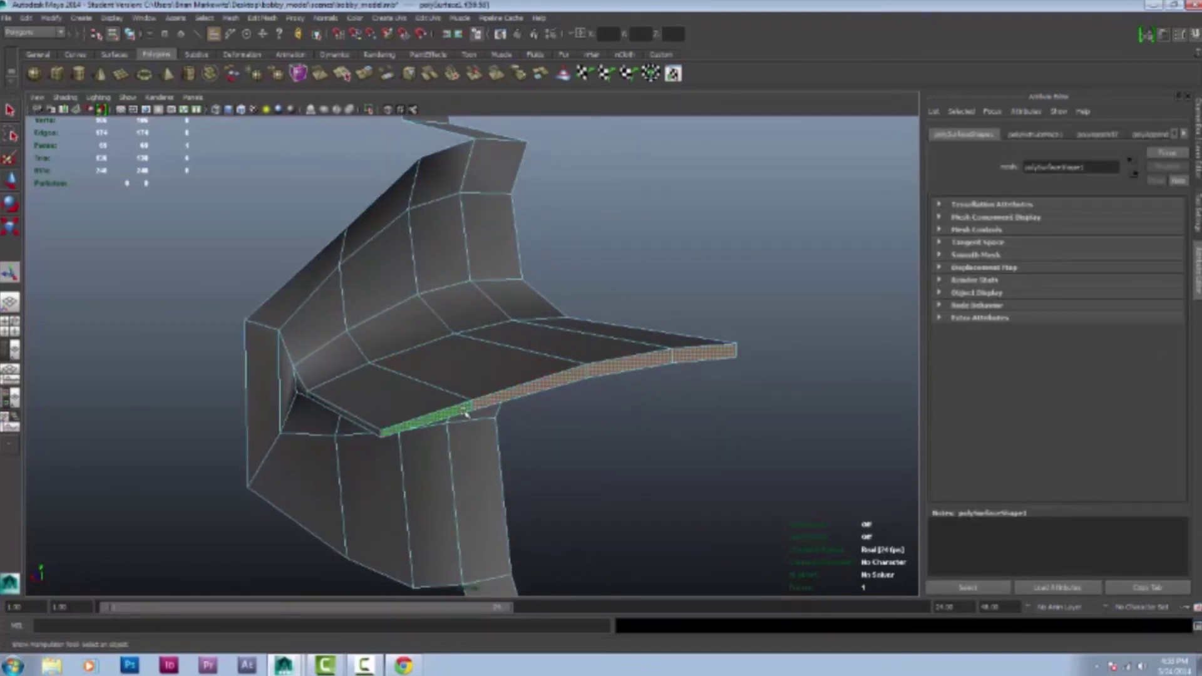
pyautogui.keyDown('alt'); pyautogui.moveTo(593, 581); pyautogui.dragTo(413, 351); pyautogui.keyUp('alt')
pyautogui.press('w')
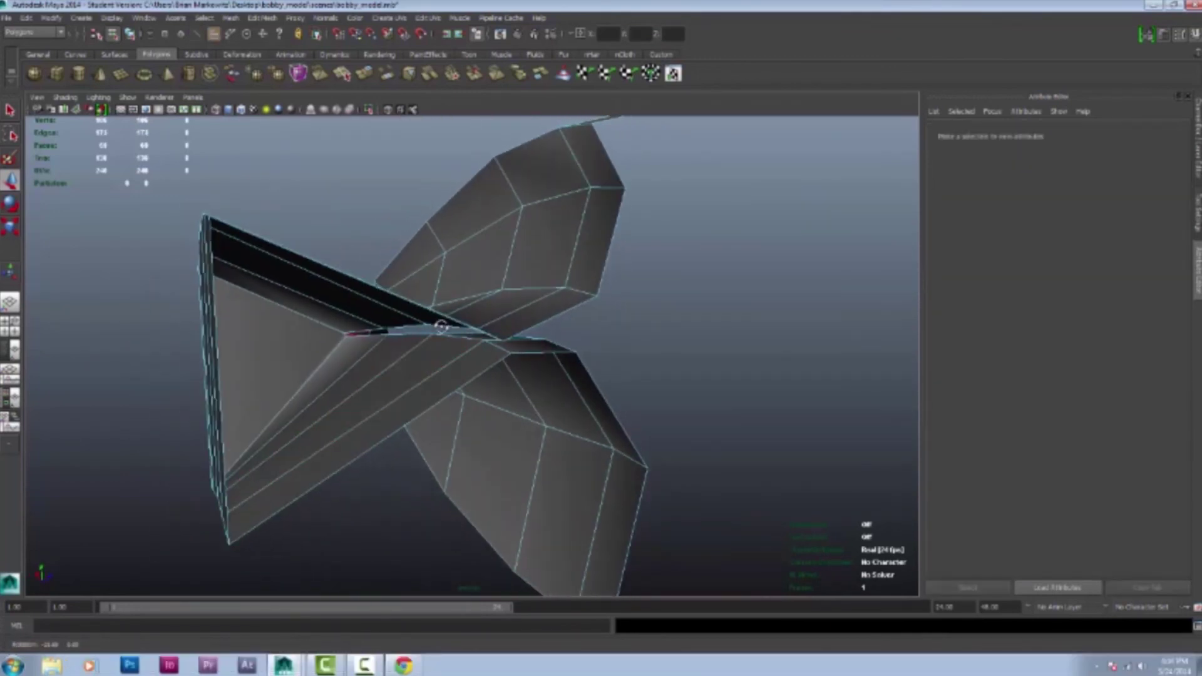
# Insert an edge loop around the mouth cavity behind the lips and scale it vertically to widen the cavity
pyautogui.keyDown('shift'); pyautogui.rightClick(401, 386); pyautogui.keyUp('shift')
pyautogui.click(338, 402)
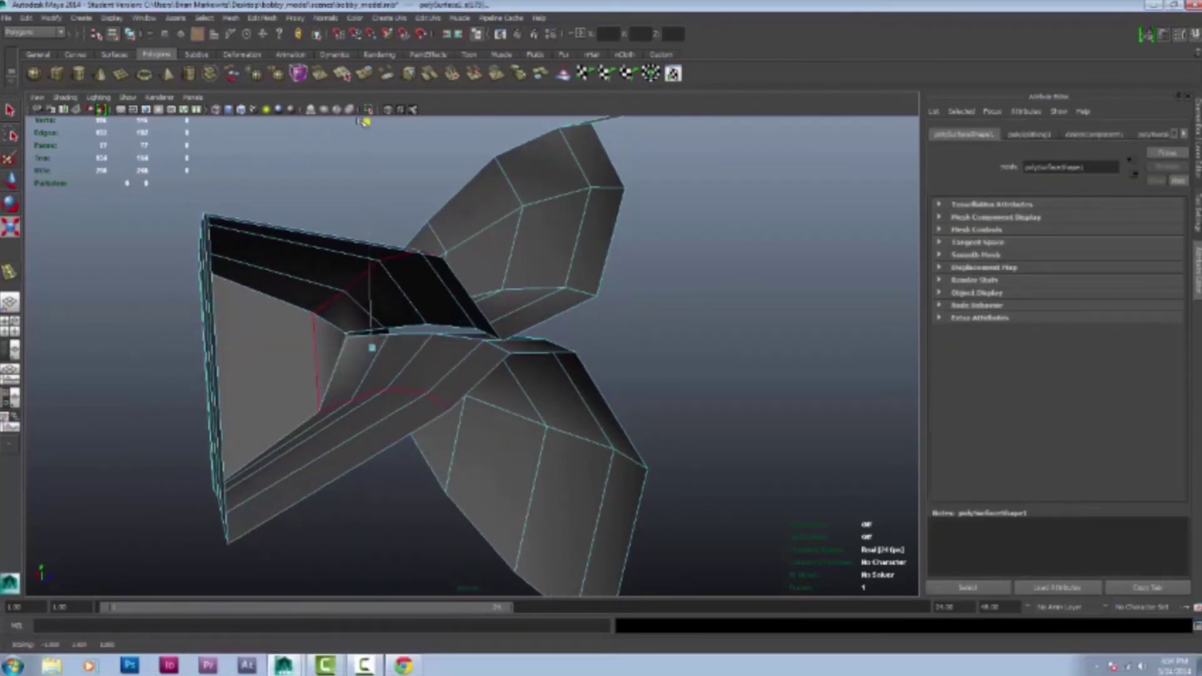
pyautogui.press('w')
# Move the vertices inside the mouth corner to shape the transition from the lips into the cavity
pyautogui.keyDown('alt'); pyautogui.moveTo(363, 121); pyautogui.dragTo(459, 332); pyautogui.keyUp('alt')
pyautogui.keyDown('alt'); pyautogui.moveTo(401, 366); pyautogui.dragTo(582, 276); pyautogui.keyUp('alt')
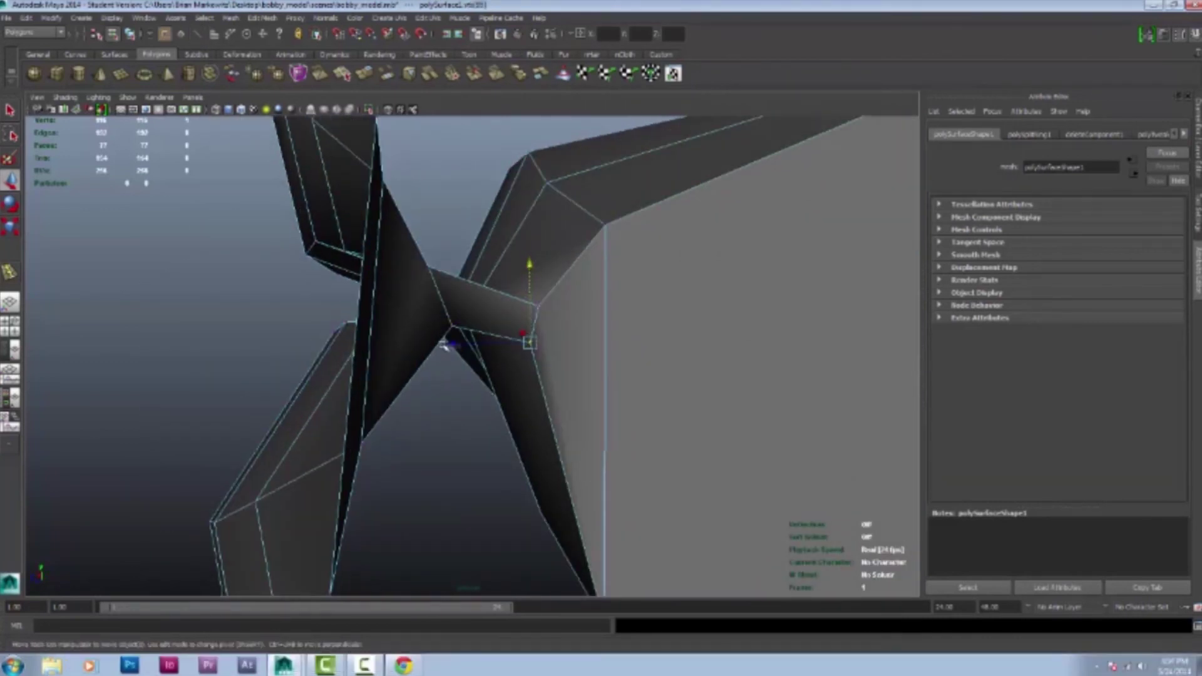
pyautogui.keyDown('alt'); pyautogui.moveTo(444, 344); pyautogui.dragTo(586, 192); pyautogui.keyUp('alt')
pyautogui.keyDown('alt'); pyautogui.moveTo(677, 249); pyautogui.dragTo(667, 289); pyautogui.keyUp('alt')
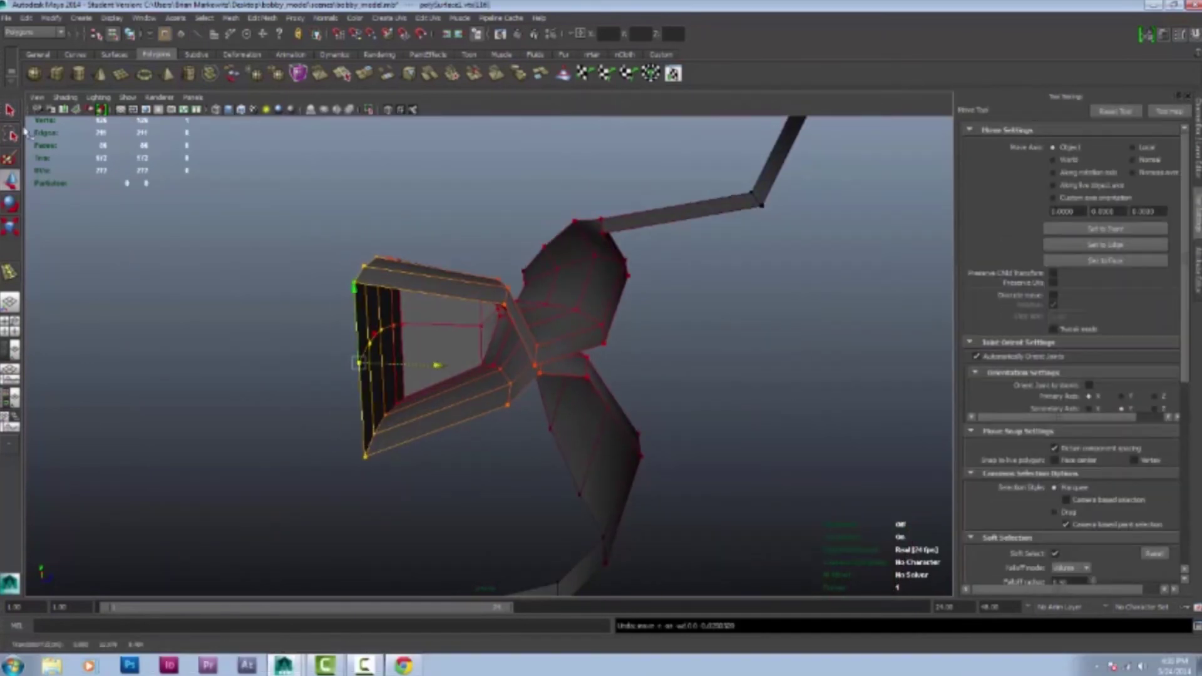
# Change the soft-selection falloff radius and move the rear cavity vertices and edges to round the back of the mouth
pyautogui.press('q')
pyautogui.doubleClick(1067, 239)
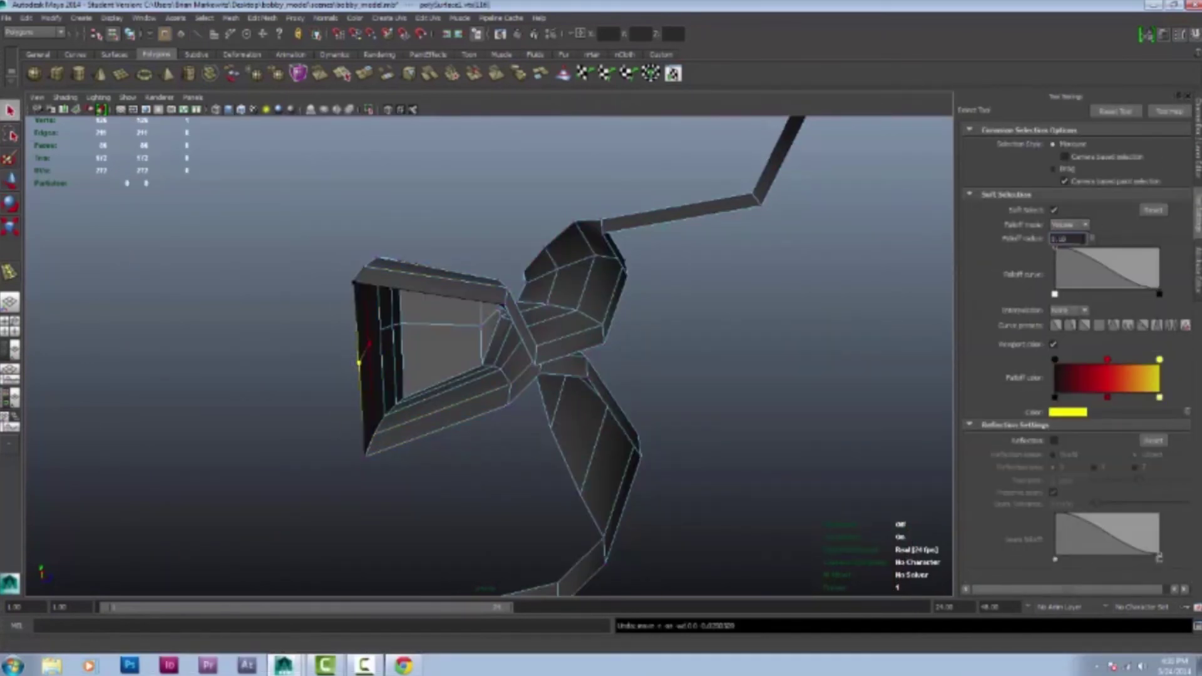
pyautogui.press('w')
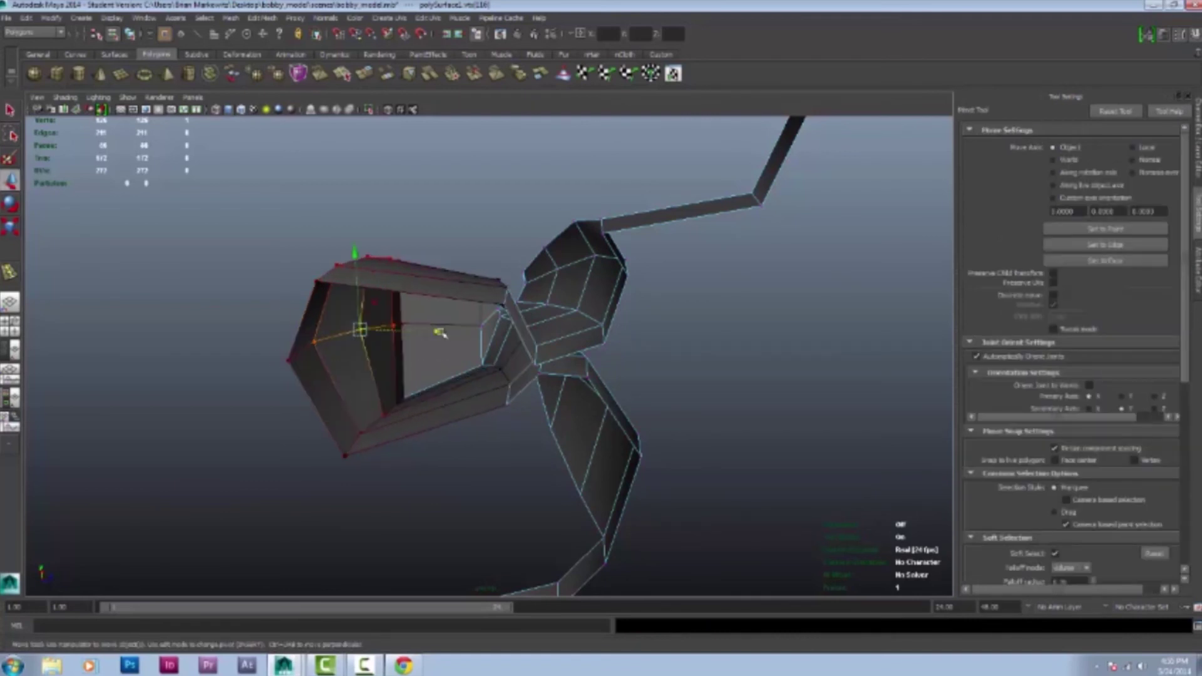
pyautogui.keyDown('alt'); pyautogui.moveTo(440, 332); pyautogui.dragTo(459, 389); pyautogui.keyUp('alt')
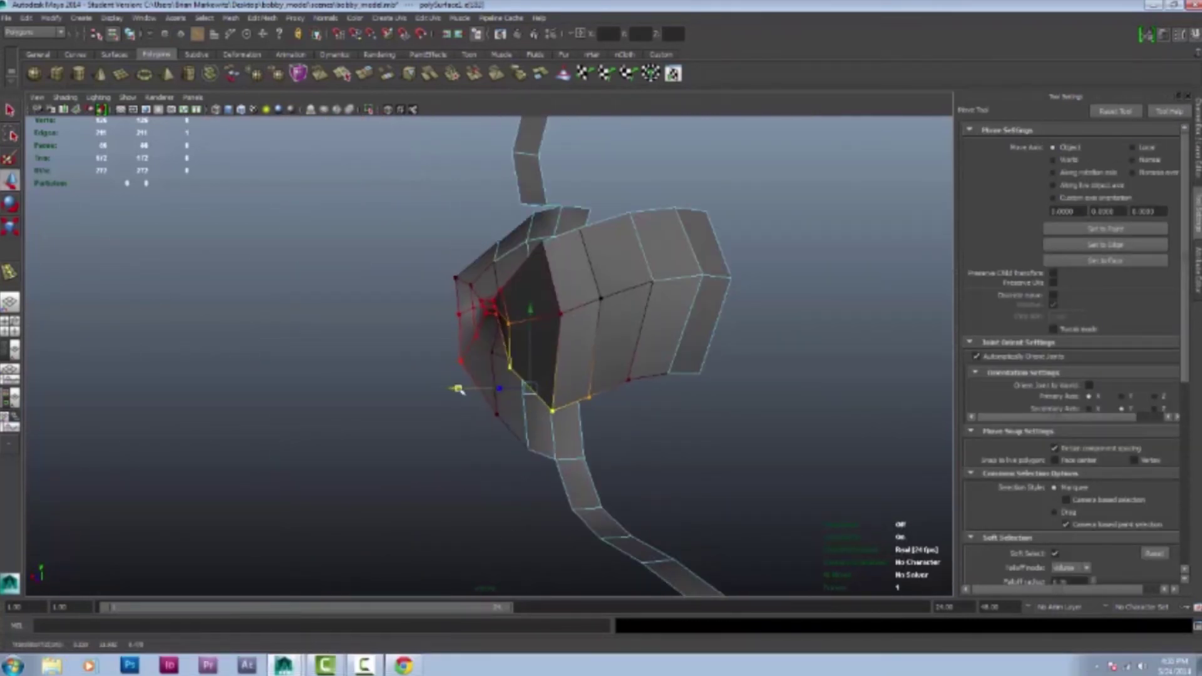
pyautogui.keyDown('alt'); pyautogui.moveTo(525, 290); pyautogui.dragTo(483, 386); pyautogui.keyUp('alt')
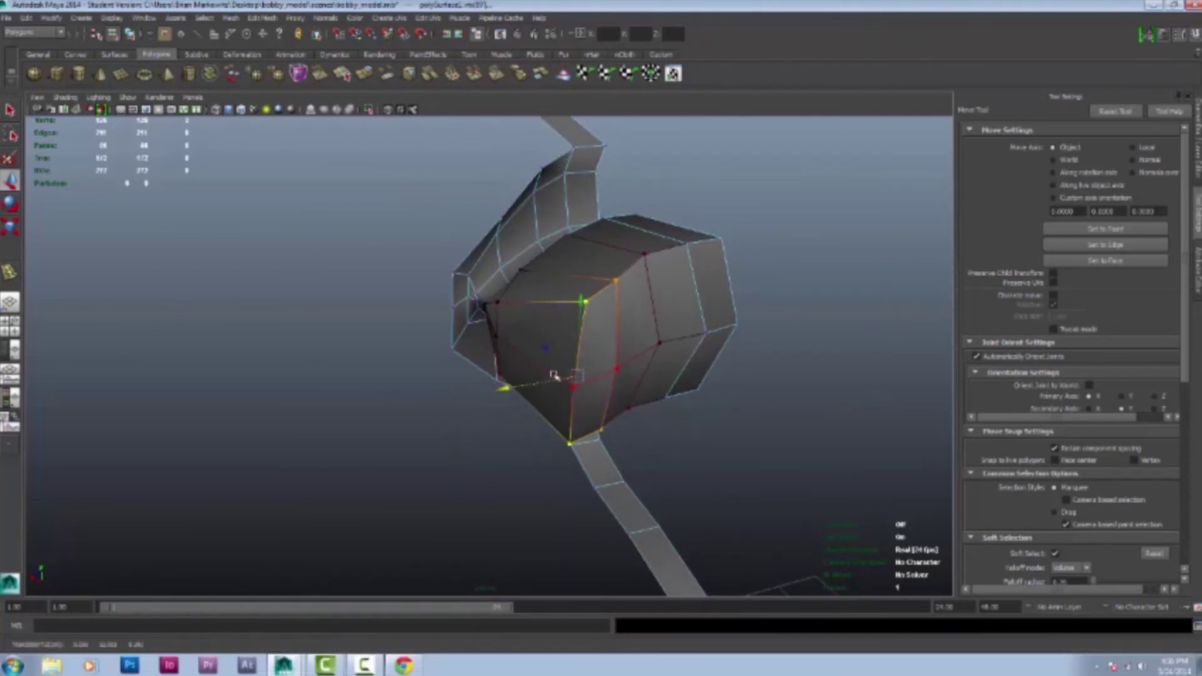
# Turn off soft selection and move the edges at the mouth corner outward to round the lips' outer border
pyautogui.keyDown('alt'); pyautogui.moveTo(553, 374); pyautogui.dragTo(668, 467); pyautogui.keyUp('alt')
pyautogui.scroll(5, 646, 231)
pyautogui.press('b')
pyautogui.press('q')
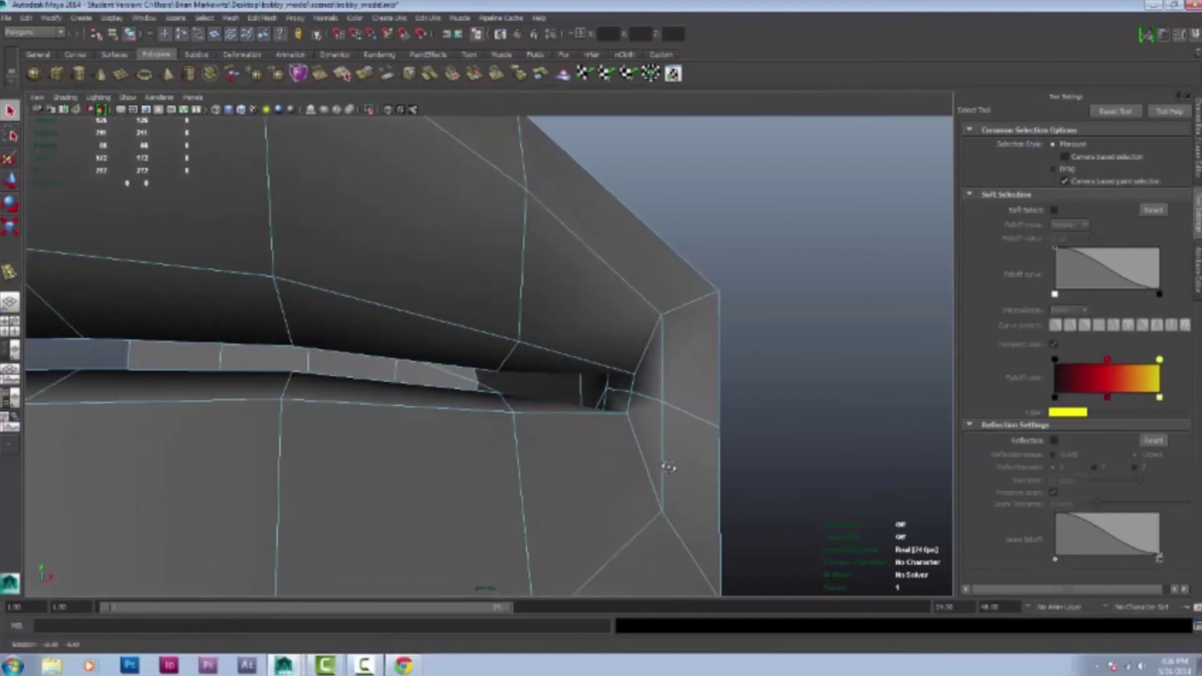
pyautogui.click(629, 405)
pyautogui.press('w')
pyautogui.scroll(-5, 751, 419)
pyautogui.scroll(5, 664, 397)
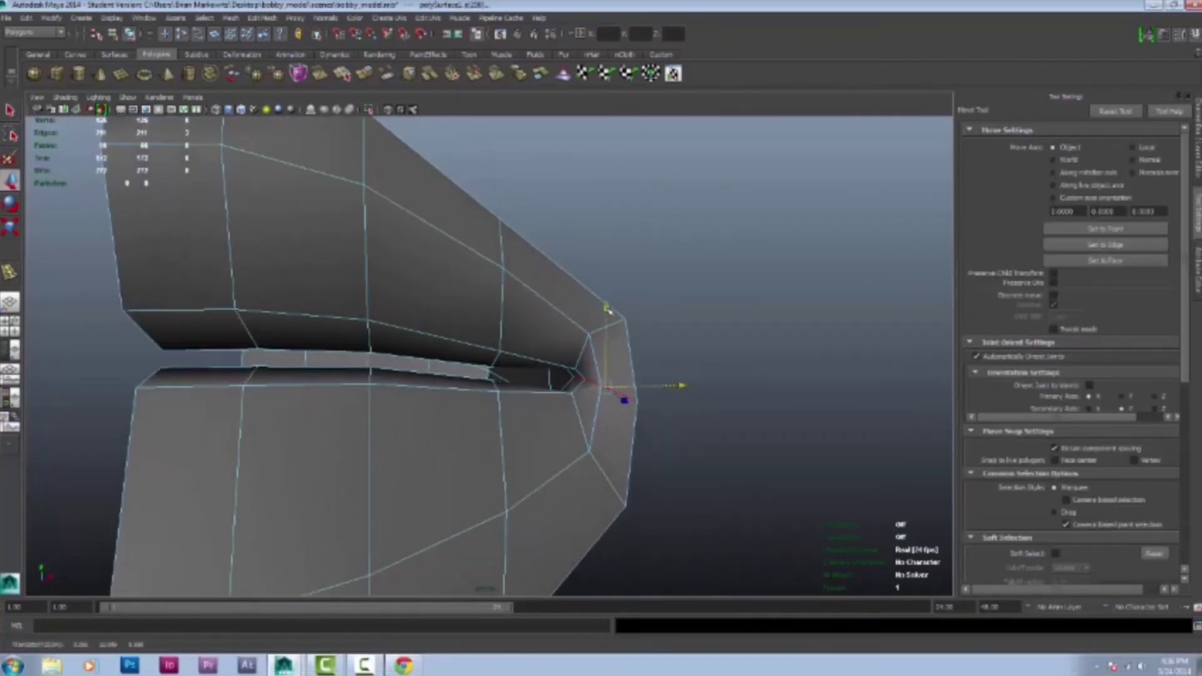
pyautogui.scroll(-5, 730, 469)
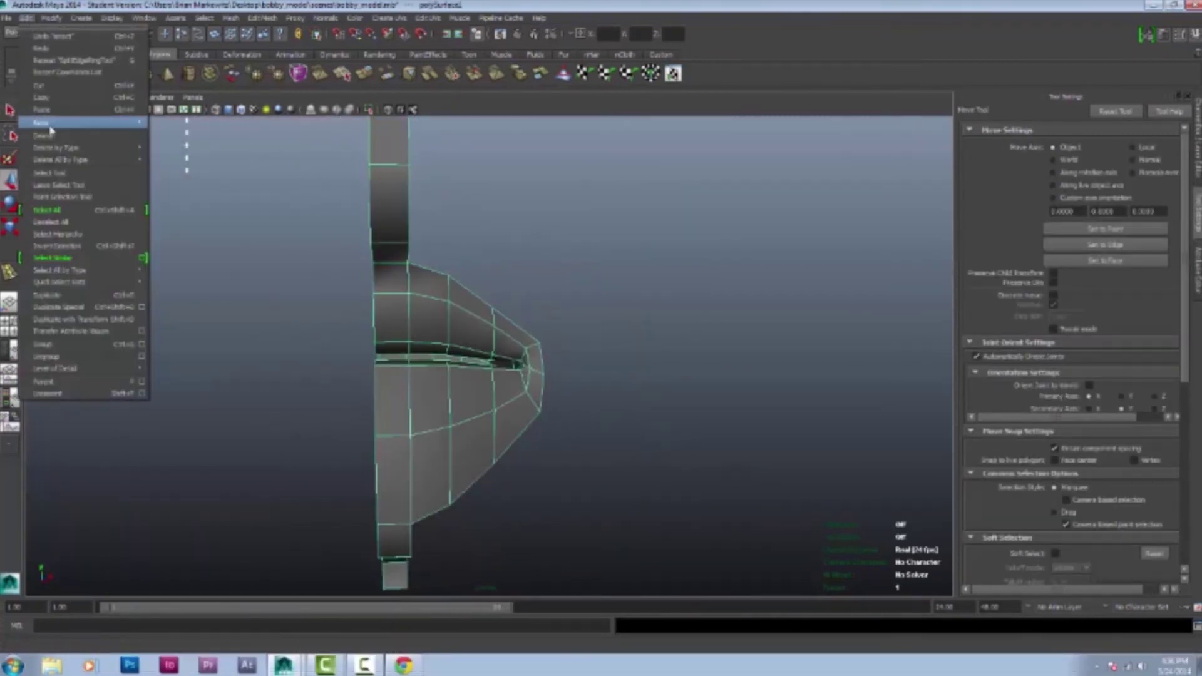
# Move the rear vertices of the mouth cavity farther back in the side view to deepen it
pyautogui.keyDown('alt'); pyautogui.moveTo(676, 295); pyautogui.dragTo(598, 345); pyautogui.keyUp('alt')
pyautogui.keyDown('alt'); pyautogui.moveTo(427, 321); pyautogui.dragTo(782, 334); pyautogui.keyUp('alt')
pyautogui.press('space')
pyautogui.scroll(5, 684, 397)
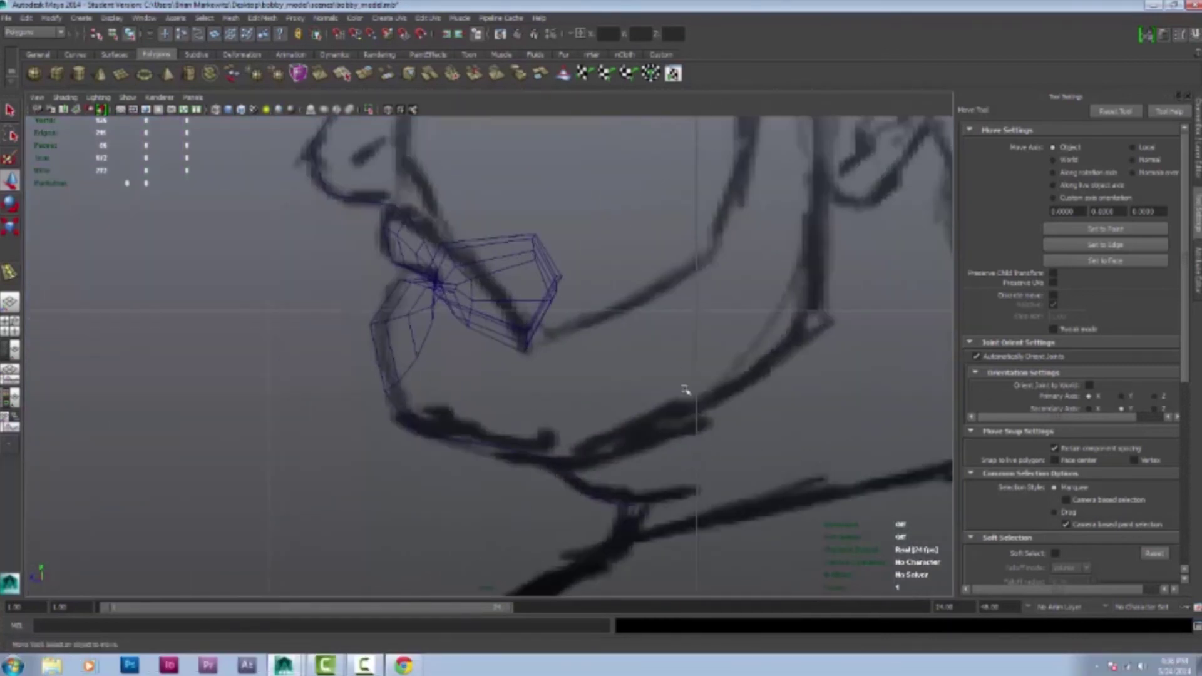
pyautogui.moveTo(576, 212); pyautogui.dragTo(501, 363)
pyautogui.keyDown('alt'); pyautogui.moveTo(534, 299); pyautogui.dragTo(609, 318, button='right'); pyautogui.keyUp('alt')
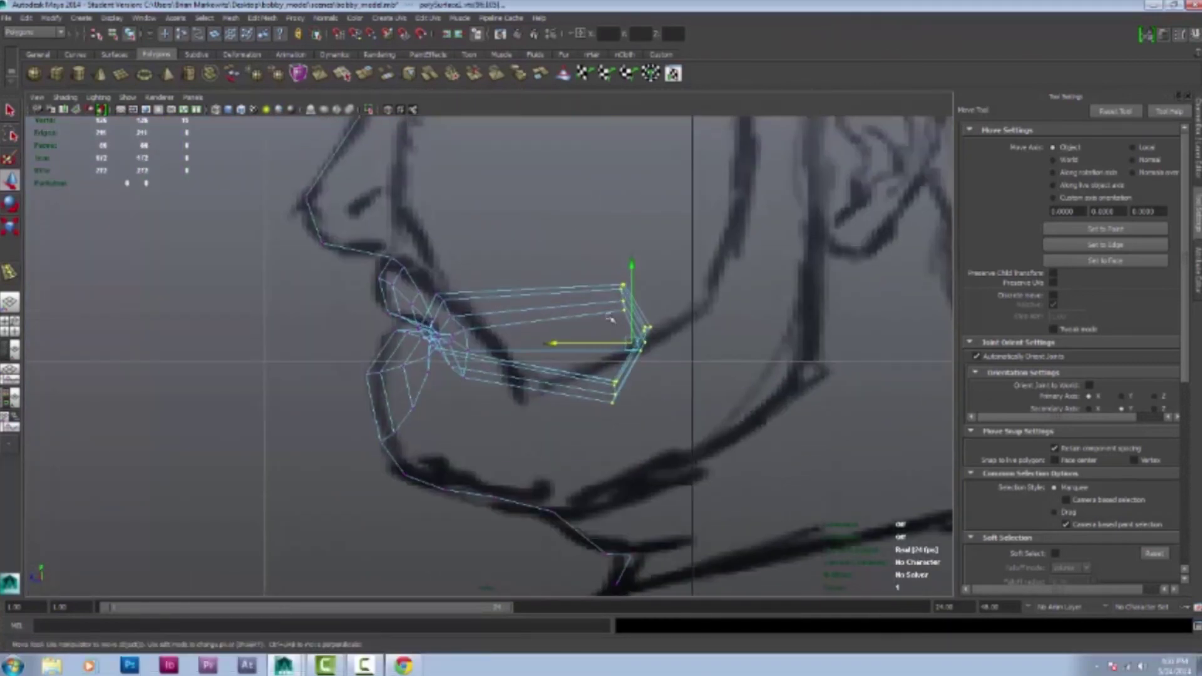
pyautogui.press('space')
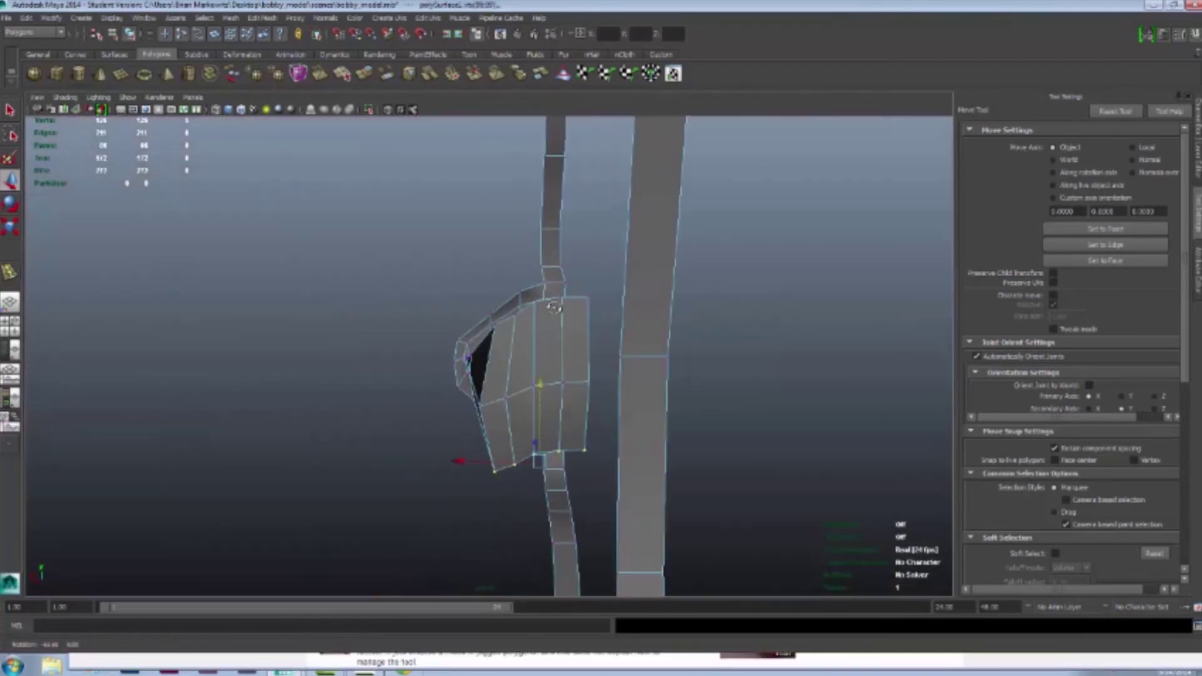
# Insert an edge loop around the middle of the mouth cavity and scale it up to round the walls
pyautogui.keyDown('alt'); pyautogui.moveTo(617, 327); pyautogui.dragTo(735, 311); pyautogui.keyUp('alt')
pyautogui.click(570, 325)
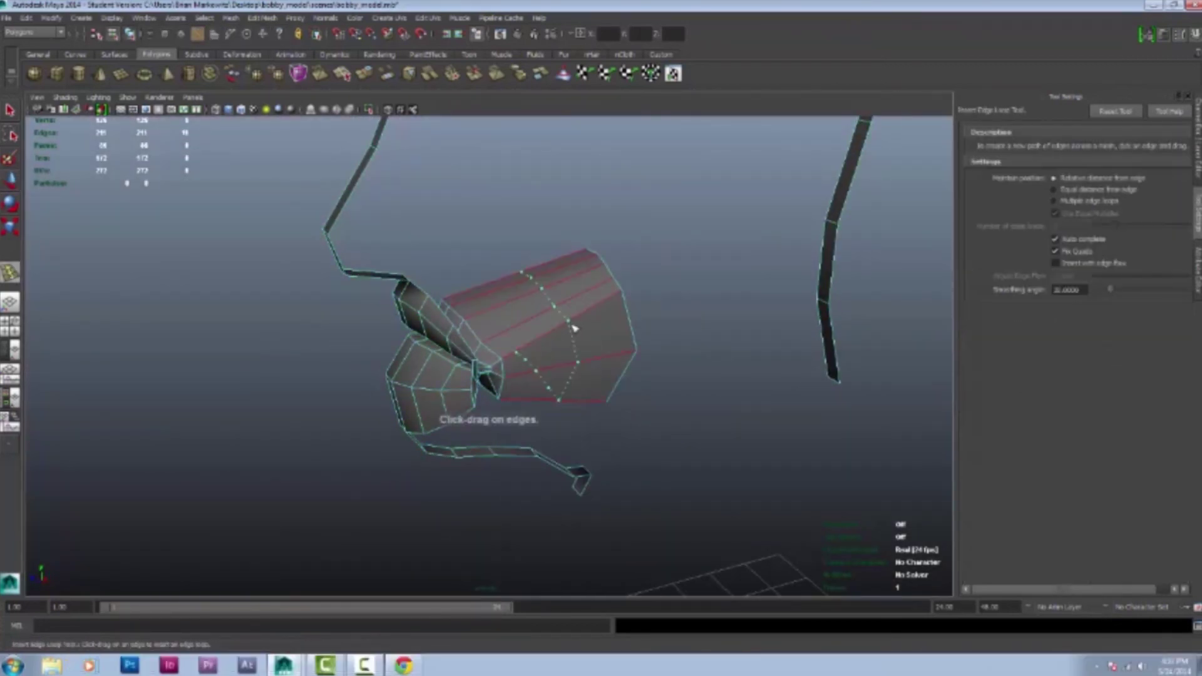
pyautogui.press('r')
pyautogui.keyDown('alt'); pyautogui.moveTo(352, 455); pyautogui.dragTo(689, 429); pyautogui.keyUp('alt')
pyautogui.scroll(5, 716, 421)
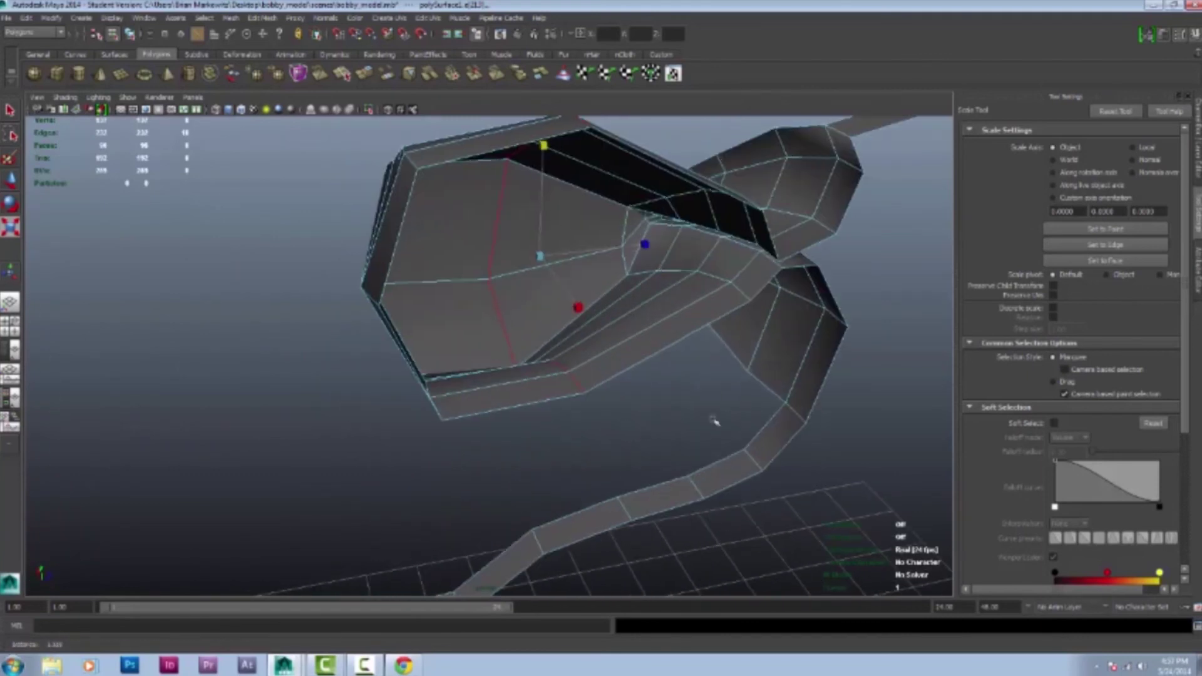
# Move the cavity's bottom center vertex downward with soft selection to round the floor of the mouth
pyautogui.press('q')
pyautogui.press('w')
pyautogui.keyDown('alt'); pyautogui.moveTo(688, 282); pyautogui.dragTo(588, 350); pyautogui.keyUp('alt')
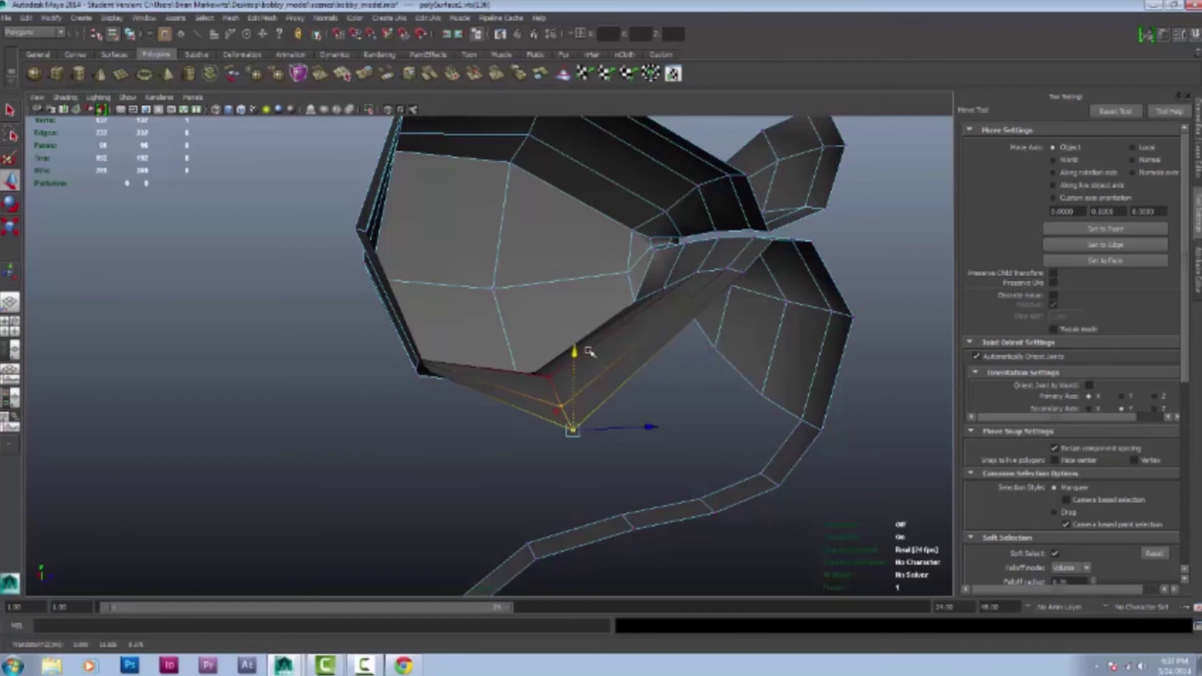
pyautogui.keyDown('alt'); pyautogui.moveTo(590, 352); pyautogui.dragTo(504, 378); pyautogui.keyUp('alt')
pyautogui.keyDown('shift'); pyautogui.moveTo(665, 334); pyautogui.dragTo(671, 344, button='right'); pyautogui.keyUp('shift')
pyautogui.keyDown('alt'); pyautogui.moveTo(671, 343); pyautogui.dragTo(532, 355); pyautogui.keyUp('alt')
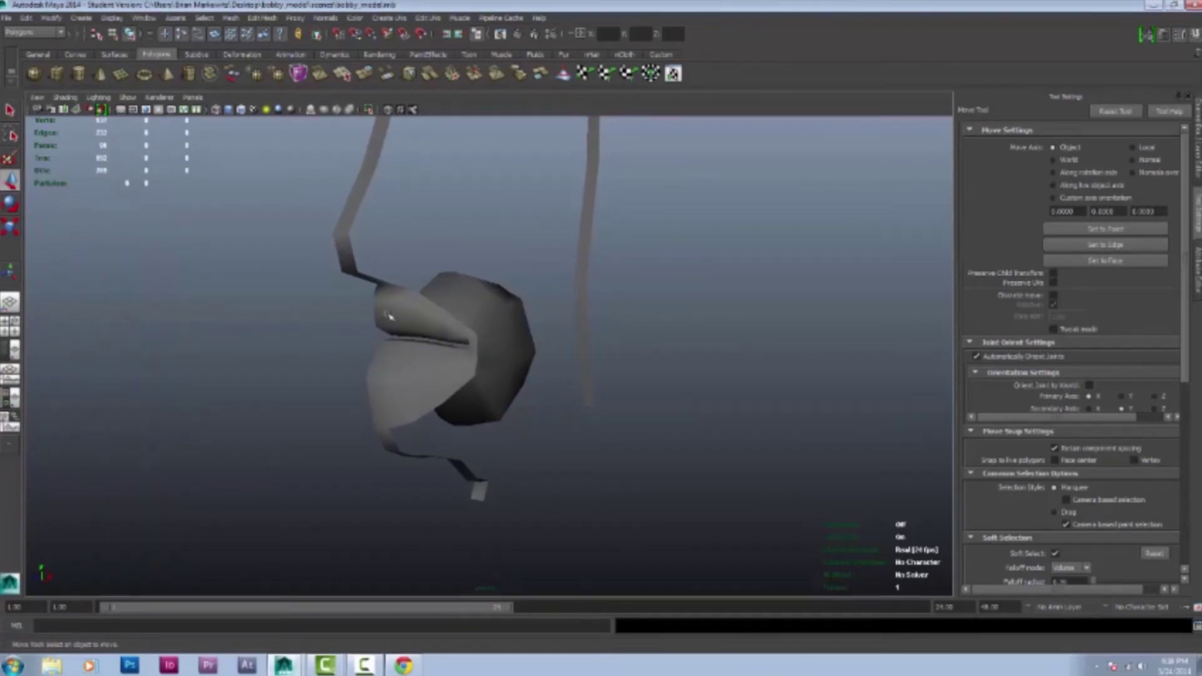
# Insert additional edge loops running around the upper and lower lips
pyautogui.keyDown('alt'); pyautogui.moveTo(394, 235); pyautogui.dragTo(627, 320); pyautogui.keyUp('alt')
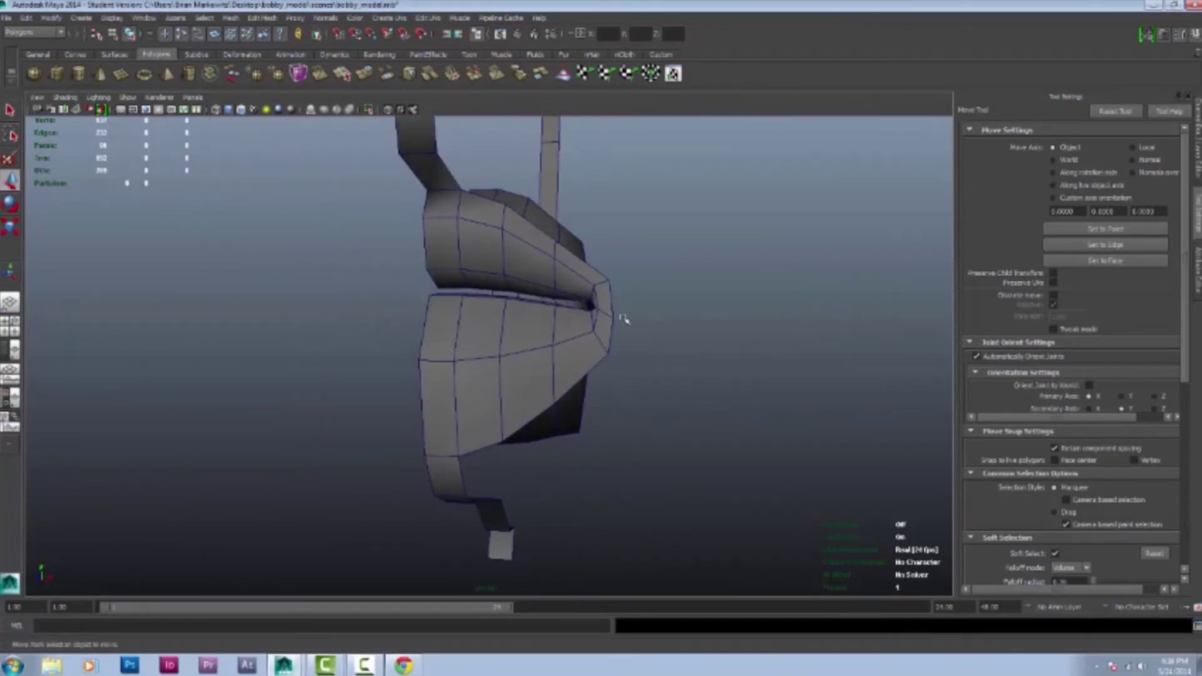
pyautogui.keyDown('shift'); pyautogui.moveTo(604, 375); pyautogui.dragTo(537, 432, button='right'); pyautogui.keyUp('shift')
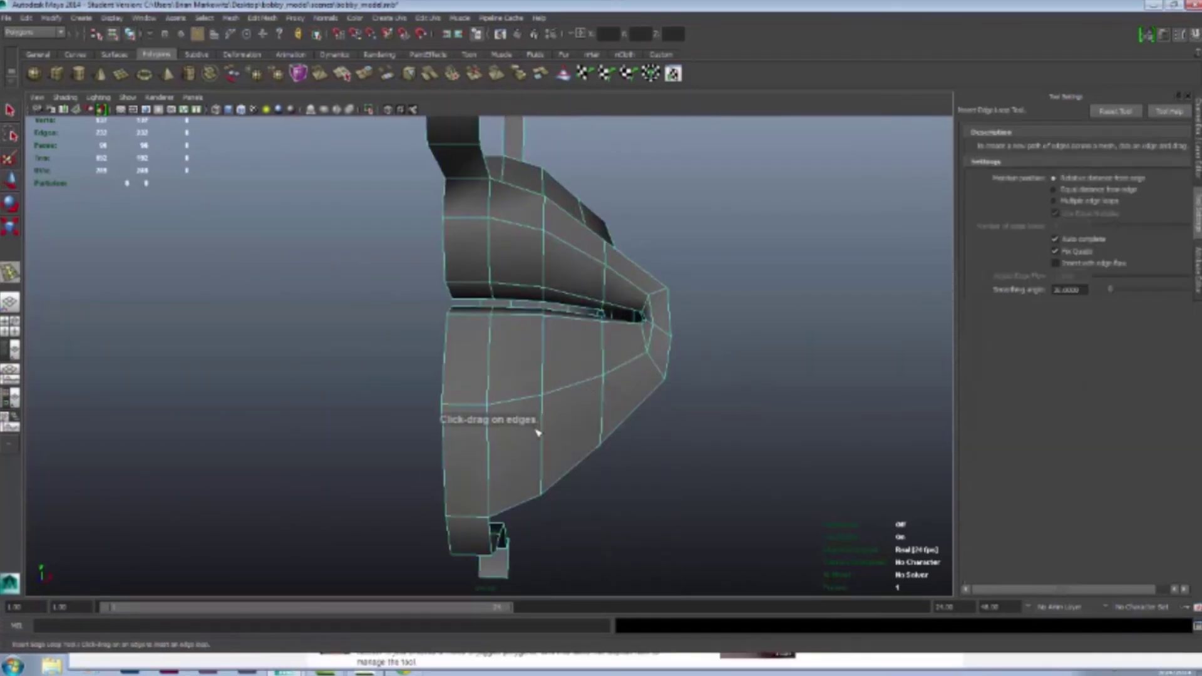
pyautogui.click(550, 449)
pyautogui.keyDown('alt'); pyautogui.moveTo(550, 448); pyautogui.dragTo(720, 438); pyautogui.keyUp('alt')
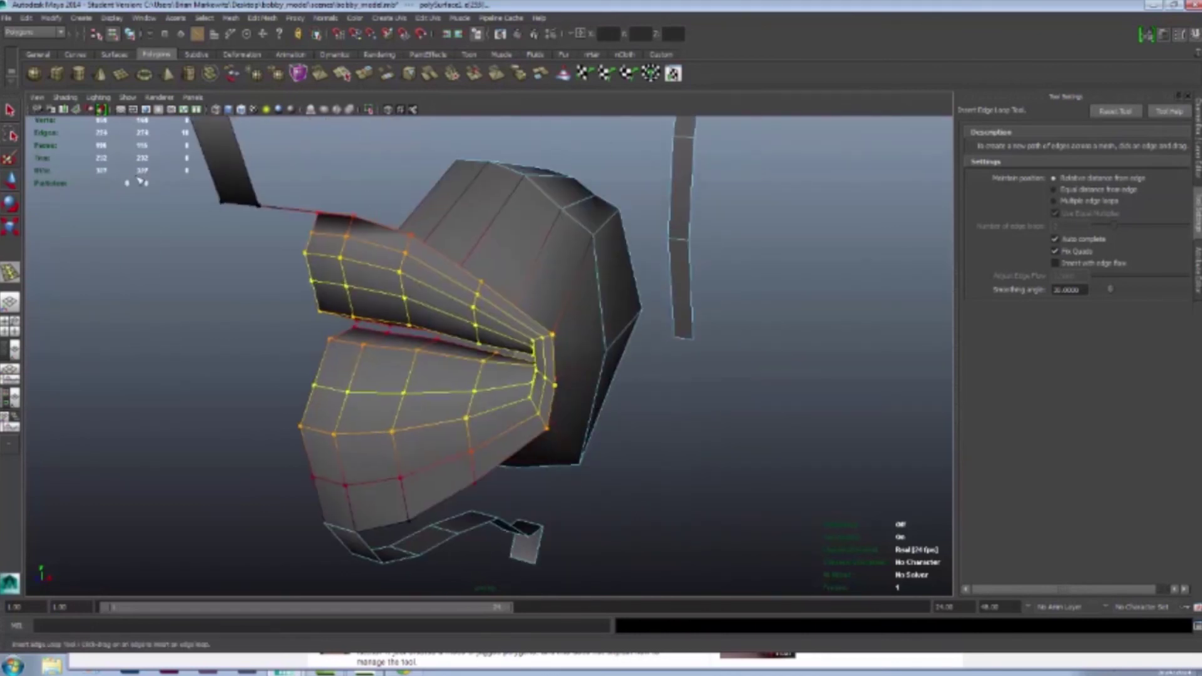
# Extrude the side edges of the nose tip and underside outward and position them against the front sketch
pyautogui.press('q')
pyautogui.click(800, 436)
pyautogui.keyDown('alt'); pyautogui.moveTo(799, 437); pyautogui.dragTo(493, 338); pyautogui.keyUp('alt')
pyautogui.hotkey('ctrl', 'e')
pyautogui.keyDown('alt'); pyautogui.moveTo(438, 125); pyautogui.dragTo(609, 308); pyautogui.keyUp('alt')
pyautogui.keyDown('alt'); pyautogui.moveTo(549, 217); pyautogui.dragTo(519, 375); pyautogui.keyUp('alt')
pyautogui.scroll(5, 513, 415)
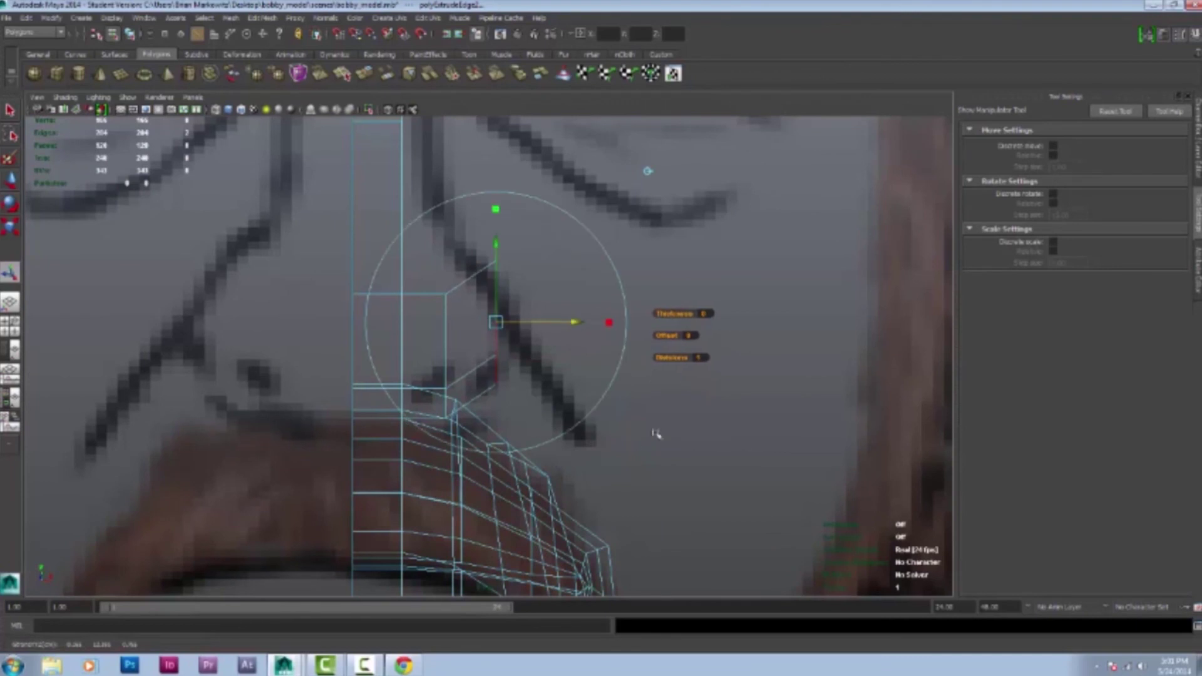
pyautogui.press('w')
pyautogui.keyDown('alt'); pyautogui.moveTo(449, 268); pyautogui.dragTo(269, 368); pyautogui.keyUp('alt')
pyautogui.click(269, 368)
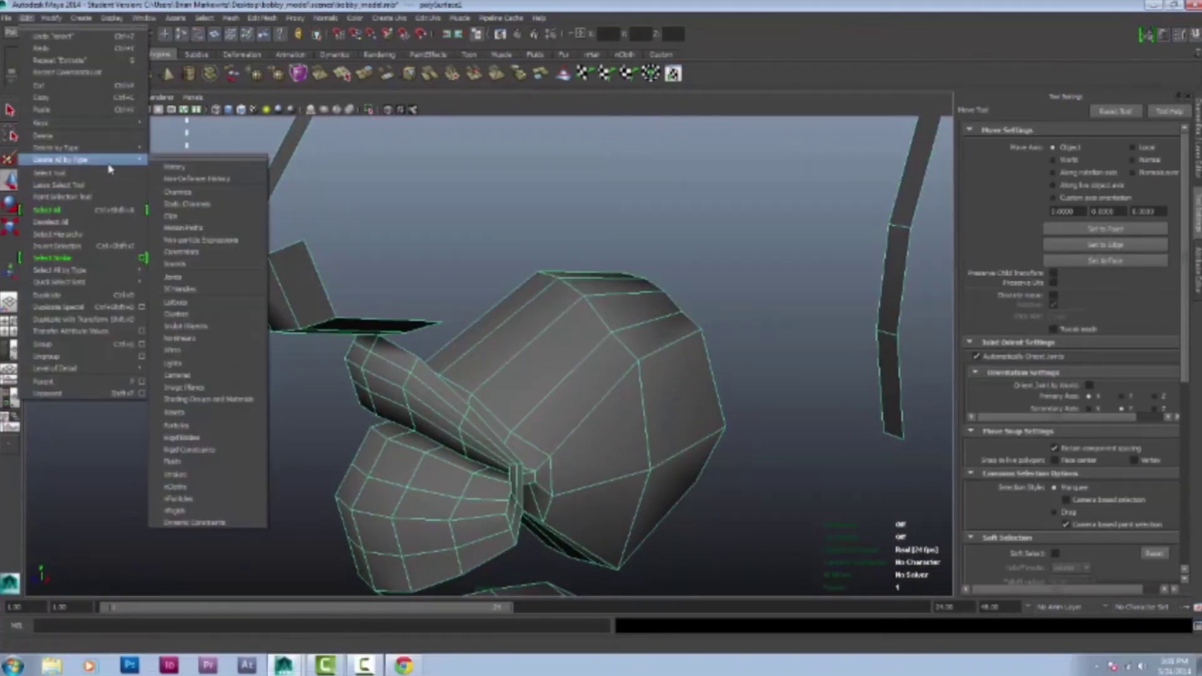
# Extrude the border edges above the upper lip outward to start a strip of faces around the mouth
pyautogui.scroll(-3, 550, 365)
pyautogui.click(373, 440)
pyautogui.keyDown('alt'); pyautogui.moveTo(628, 373); pyautogui.dragTo(563, 282); pyautogui.keyUp('alt')
pyautogui.click(611, 314)
pyautogui.click(363, 73)
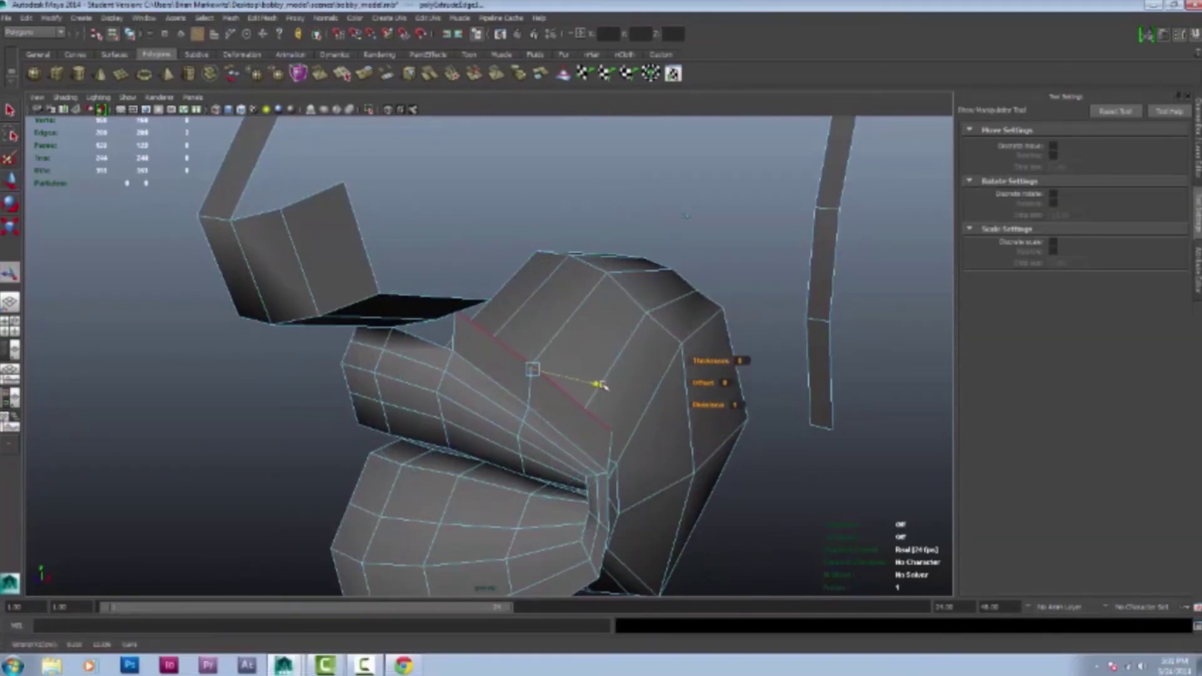
pyautogui.keyDown('alt'); pyautogui.moveTo(601, 384); pyautogui.dragTo(526, 338); pyautogui.keyUp('alt')
# Merge the outer corner of the nose underside with the strip above the lip and close the gap between them
pyautogui.keyDown('shift'); pyautogui.moveTo(537, 333); pyautogui.dragTo(563, 283, button='right'); pyautogui.keyUp('shift')
pyautogui.hotkey('ctrl', 'z')
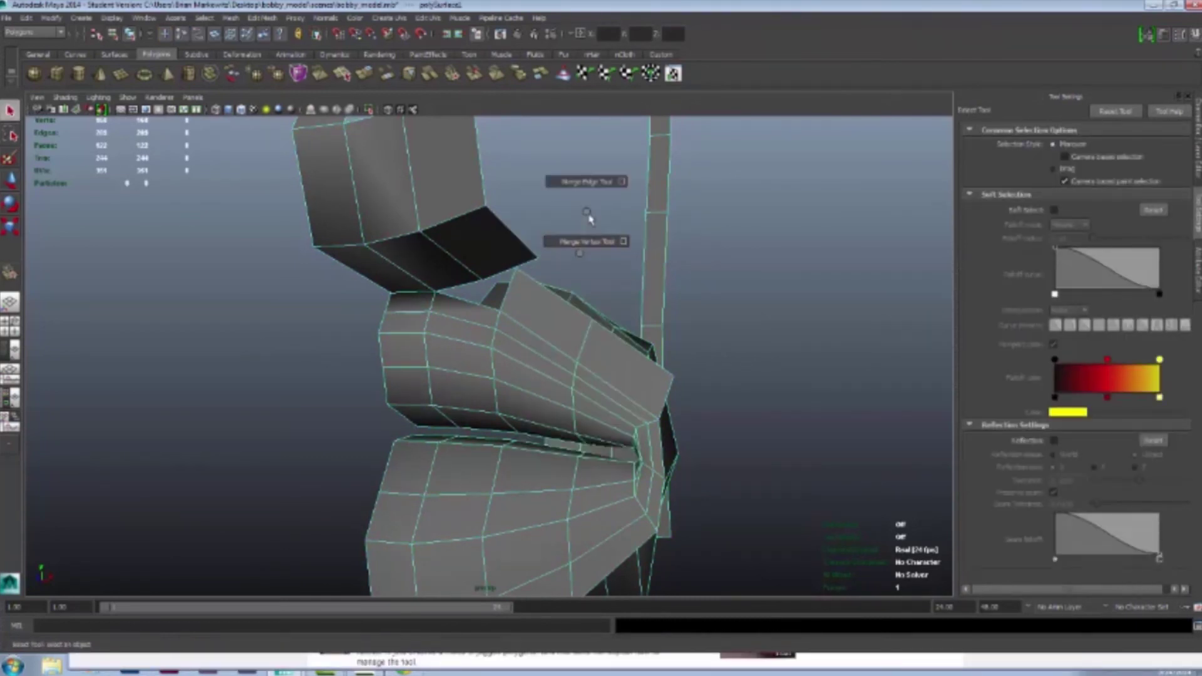
pyautogui.keyDown('shift'); pyautogui.moveTo(588, 216); pyautogui.dragTo(585, 241, button='right'); pyautogui.keyUp('shift')
pyautogui.press('q')
pyautogui.keyDown('alt'); pyautogui.moveTo(294, 238); pyautogui.dragTo(564, 394); pyautogui.keyUp('alt')
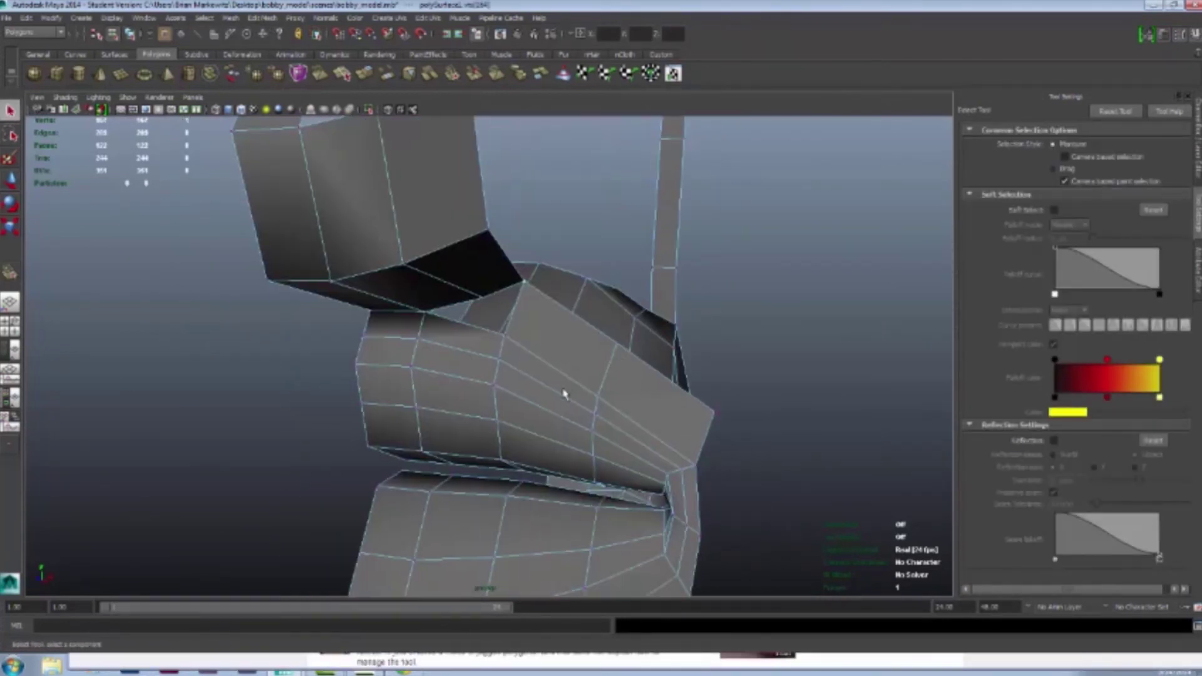
pyautogui.keyDown('shift'); pyautogui.moveTo(563, 395); pyautogui.dragTo(487, 328, button='right'); pyautogui.keyUp('shift')
pyautogui.press('q')
pyautogui.keyDown('alt'); pyautogui.moveTo(504, 317); pyautogui.dragTo(626, 301); pyautogui.keyUp('alt')
# Select the vertex at the nose base and check its placement against the side sketch
pyautogui.click(426, 309)
pyautogui.press('w')
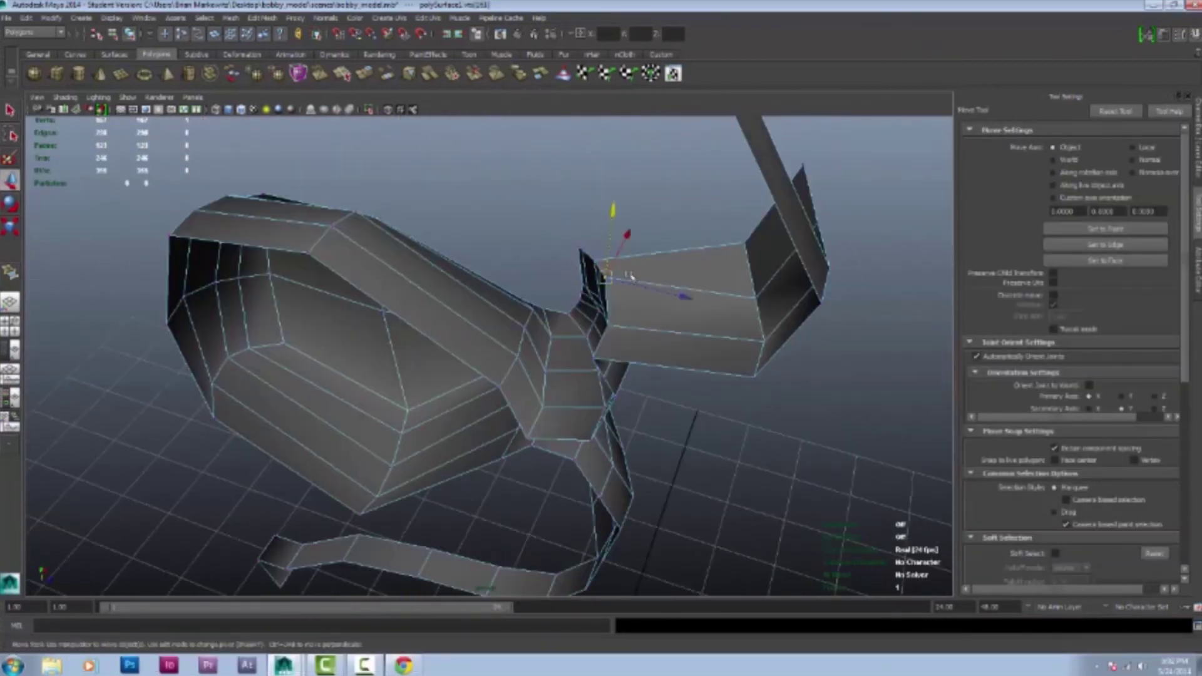
pyautogui.press('space')
pyautogui.press('space')
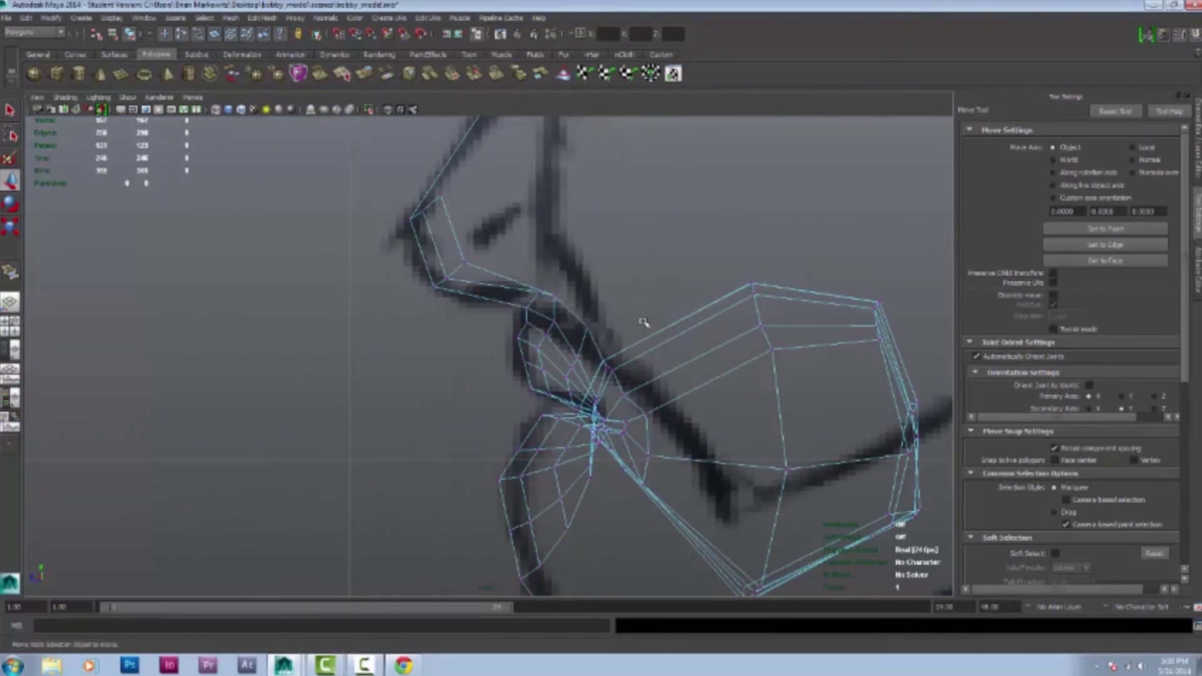
pyautogui.press('space')
pyautogui.press('space')
pyautogui.moveTo(684, 257)
pyautogui.keyDown('alt'); pyautogui.mouseDown()
pyautogui.moveTo(595, 273)
pyautogui.moveTo(501, 269)
pyautogui.moveTo(460, 300)
pyautogui.moveTo(396, 201)
pyautogui.moveTo(692, 250)
pyautogui.moveTo(450, 260)
pyautogui.moveTo(488, 275)
pyautogui.mouseUp(); pyautogui.keyUp('alt')
pyautogui.click(455, 298)
# Save the scene, accepting the student version notice
pyautogui.press('q')
pyautogui.hotkey('ctrl', 's')
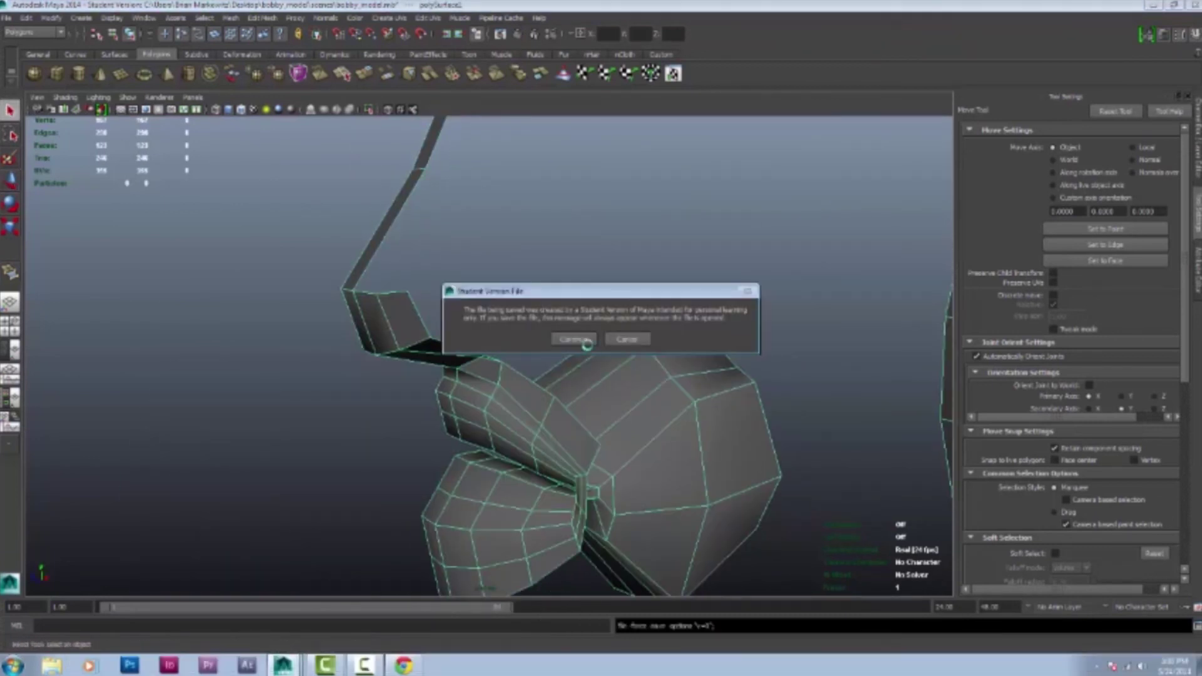
pyautogui.click(587, 341)
# Extrude the side edges of the nose bridge outward to widen the bridge strip
pyautogui.click(536, 207)
pyautogui.keyDown('alt'); pyautogui.moveTo(536, 207); pyautogui.dragTo(518, 295); pyautogui.keyUp('alt')
pyautogui.click(517, 295)
pyautogui.keyDown('alt'); pyautogui.moveTo(486, 375); pyautogui.dragTo(521, 328); pyautogui.keyUp('alt')
pyautogui.hotkey('ctrl', 'e')
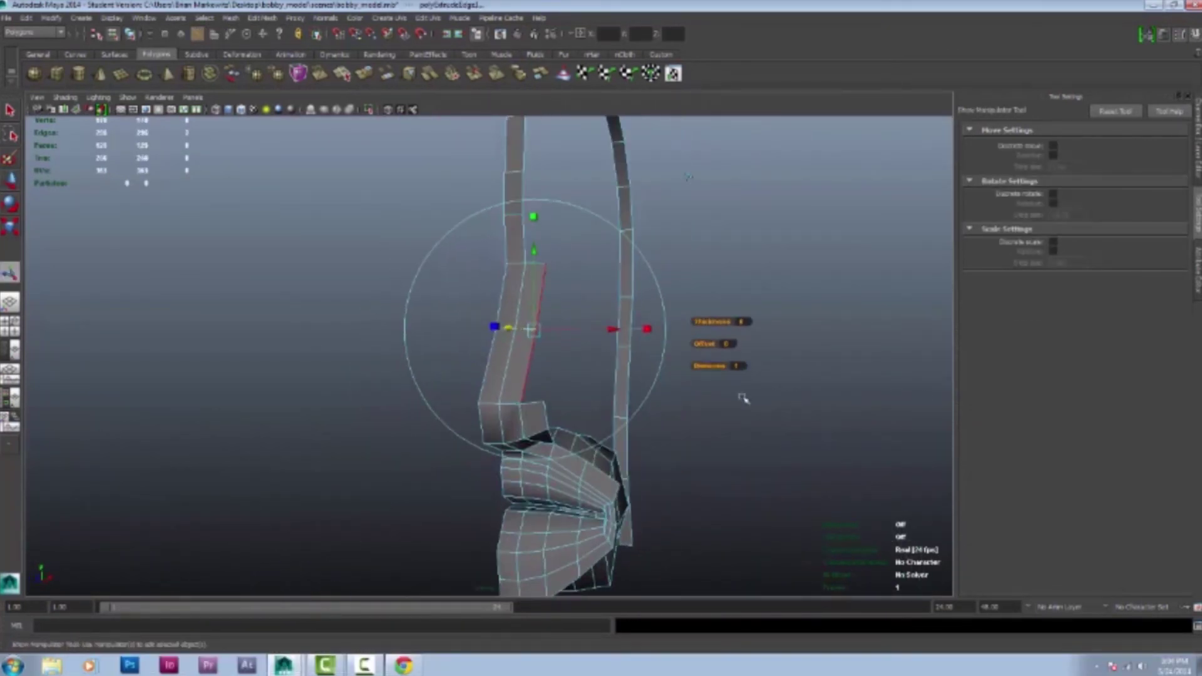
# Switch to Chrome to check the nose topology in the YouTube head-modeling tutorial, then return to Maya
pyautogui.click(398, 666)
pyautogui.click(701, 323)
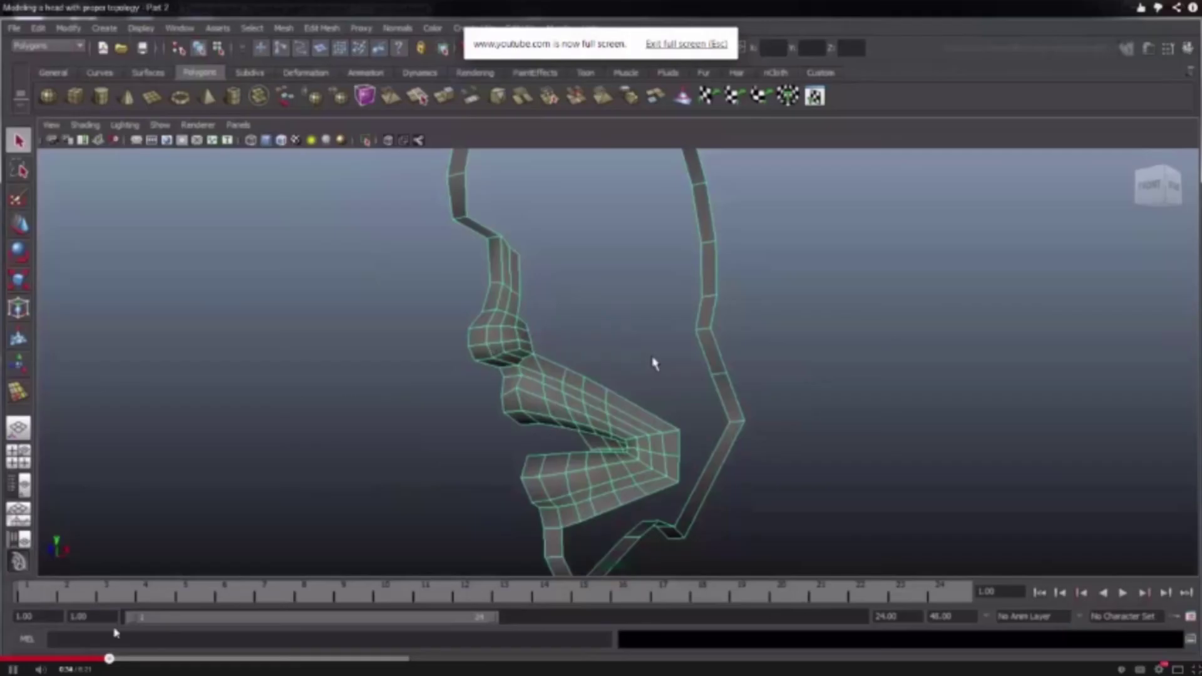
pyautogui.press('Escape')
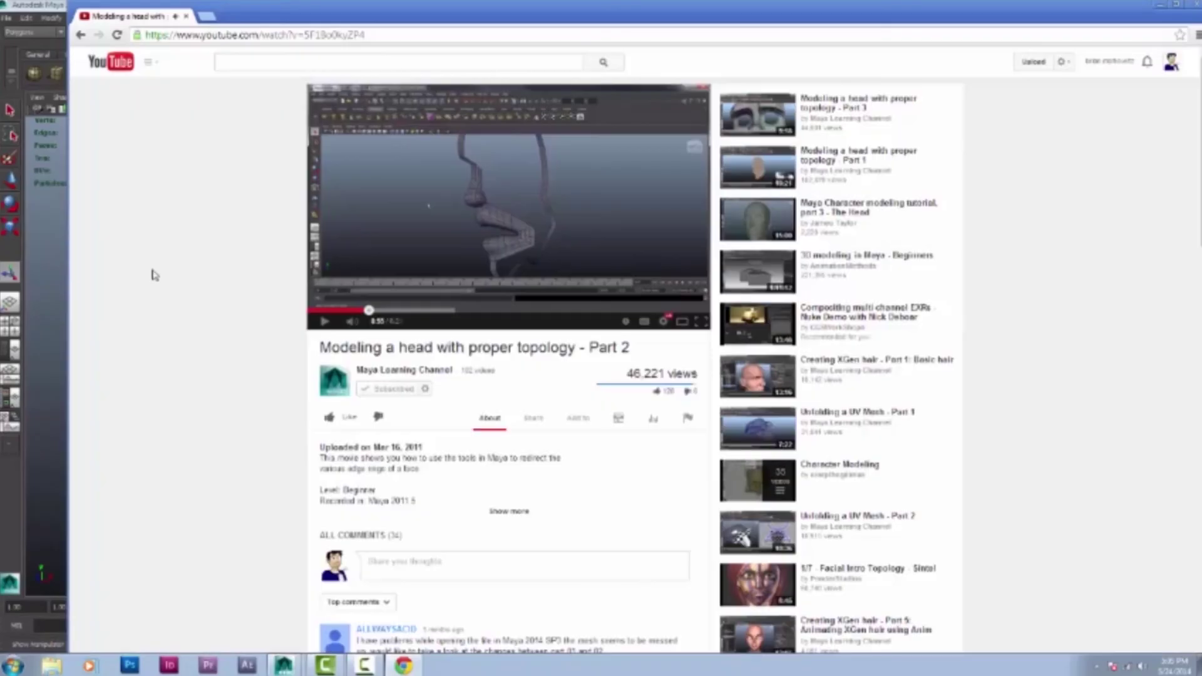
pyautogui.hotkey('alt', 'Tab')
# Merge the lower vertex of the extruded bridge strip with the adjoining vertex on the side of the nose tip
pyautogui.keyDown('alt'); pyautogui.moveTo(572, 307); pyautogui.dragTo(518, 397); pyautogui.keyUp('alt')
pyautogui.moveTo(701, 402); pyautogui.dragTo(711, 440, button='right')
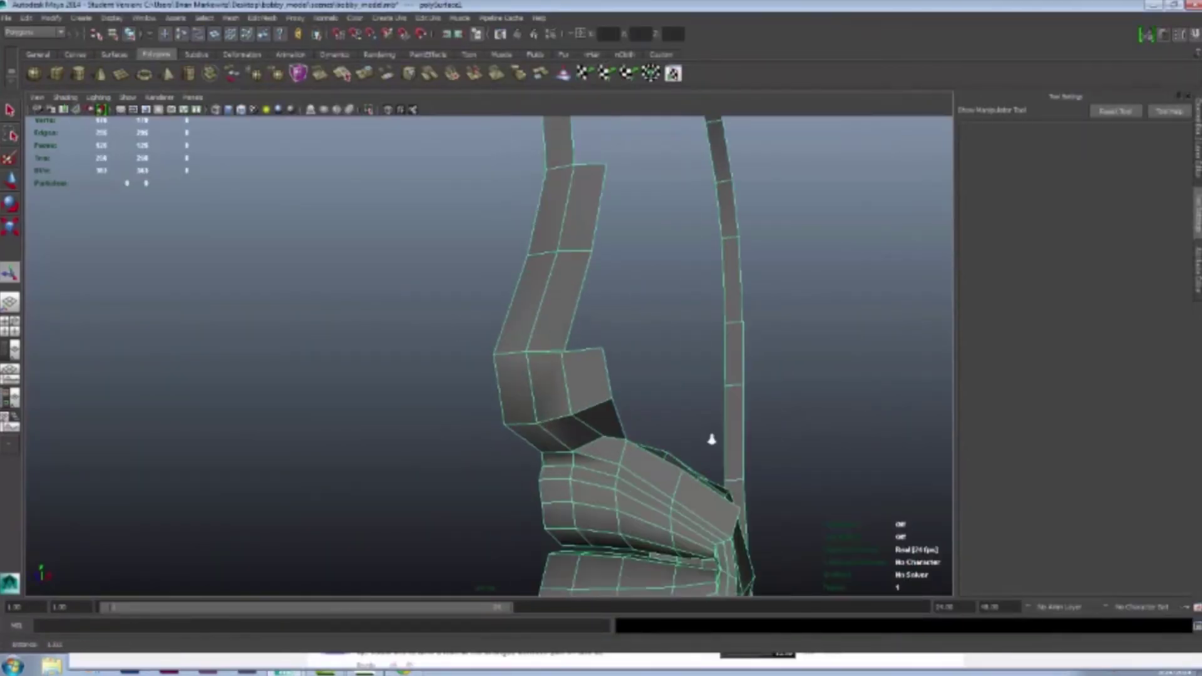
pyautogui.press('q')
pyautogui.keyDown('alt'); pyautogui.moveTo(625, 341); pyautogui.dragTo(493, 369); pyautogui.keyUp('alt')
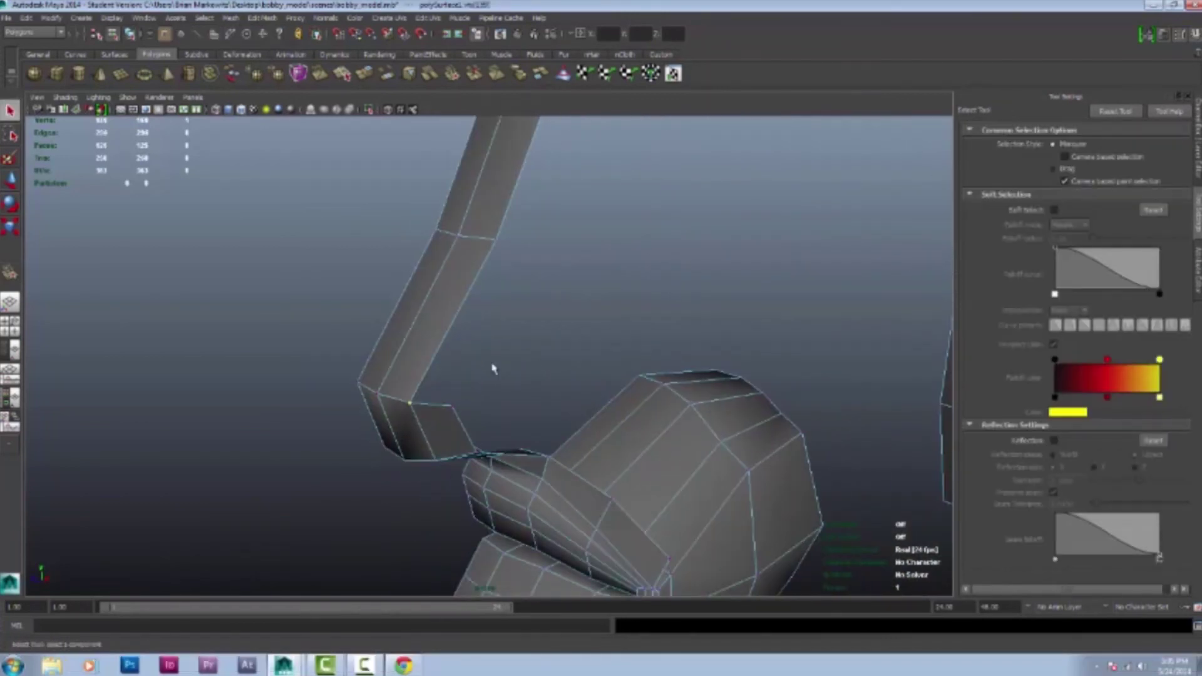
pyautogui.keyDown('alt'); pyautogui.moveTo(457, 312); pyautogui.dragTo(415, 349); pyautogui.keyUp('alt')
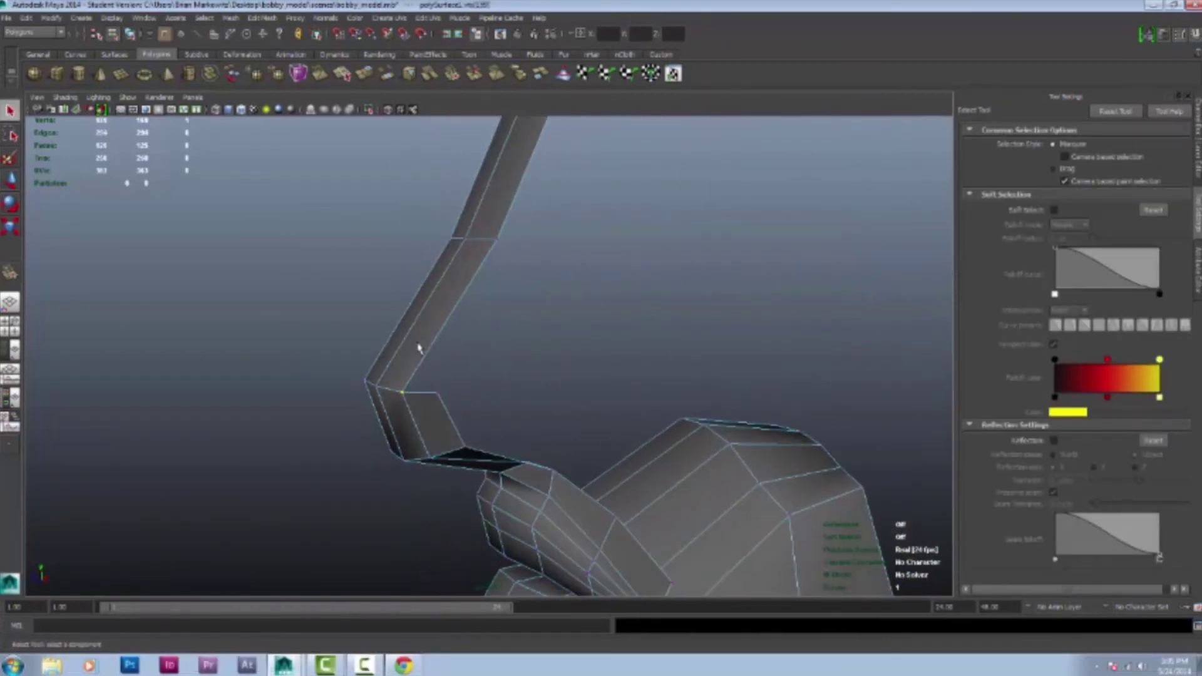
# Extrude the outer edges of the nose bridge again to add another column of faces down the nose's side
pyautogui.moveTo(425, 402); pyautogui.dragTo(426, 374, button='right')
pyautogui.keyDown('alt'); pyautogui.moveTo(426, 375); pyautogui.dragTo(529, 241); pyautogui.keyUp('alt')
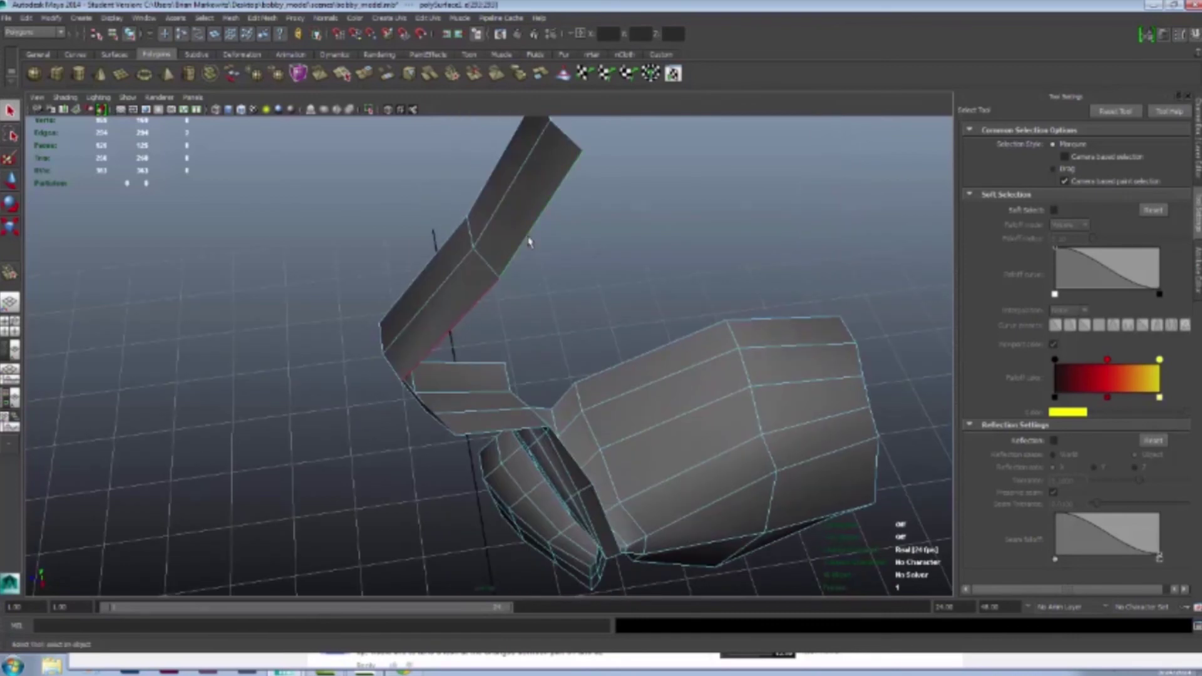
pyautogui.hotkey('ctrl', 'e')
pyautogui.keyDown('alt'); pyautogui.moveTo(408, 236); pyautogui.dragTo(619, 185); pyautogui.keyUp('alt')
pyautogui.keyDown('alt'); pyautogui.moveTo(656, 235); pyautogui.dragTo(691, 208); pyautogui.keyUp('alt')
pyautogui.keyDown('alt'); pyautogui.moveTo(697, 163); pyautogui.dragTo(633, 188); pyautogui.keyUp('alt')
pyautogui.press('F8')
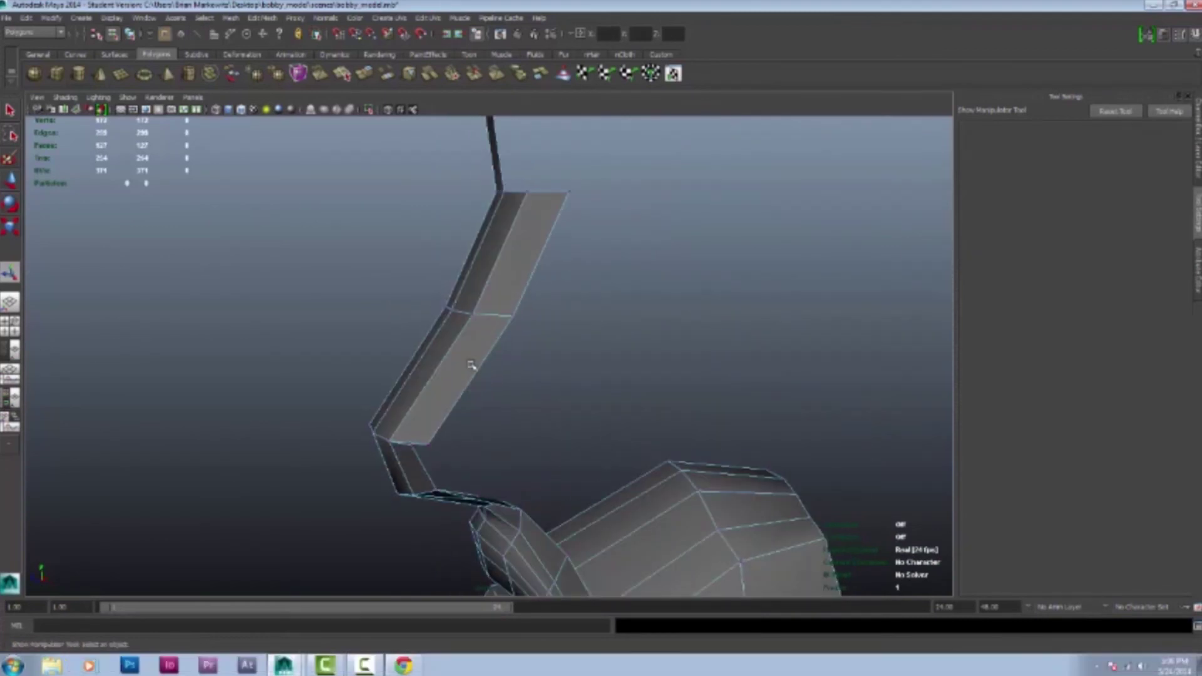
# Merge the new column's lower vertex with the nostril corner and move the nostril vertices to shape the wing
pyautogui.keyDown('shift'); pyautogui.moveTo(471, 365); pyautogui.dragTo(427, 443, button='right'); pyautogui.keyUp('shift')
pyautogui.keyDown('alt'); pyautogui.moveTo(440, 442); pyautogui.dragTo(461, 432); pyautogui.keyUp('alt')
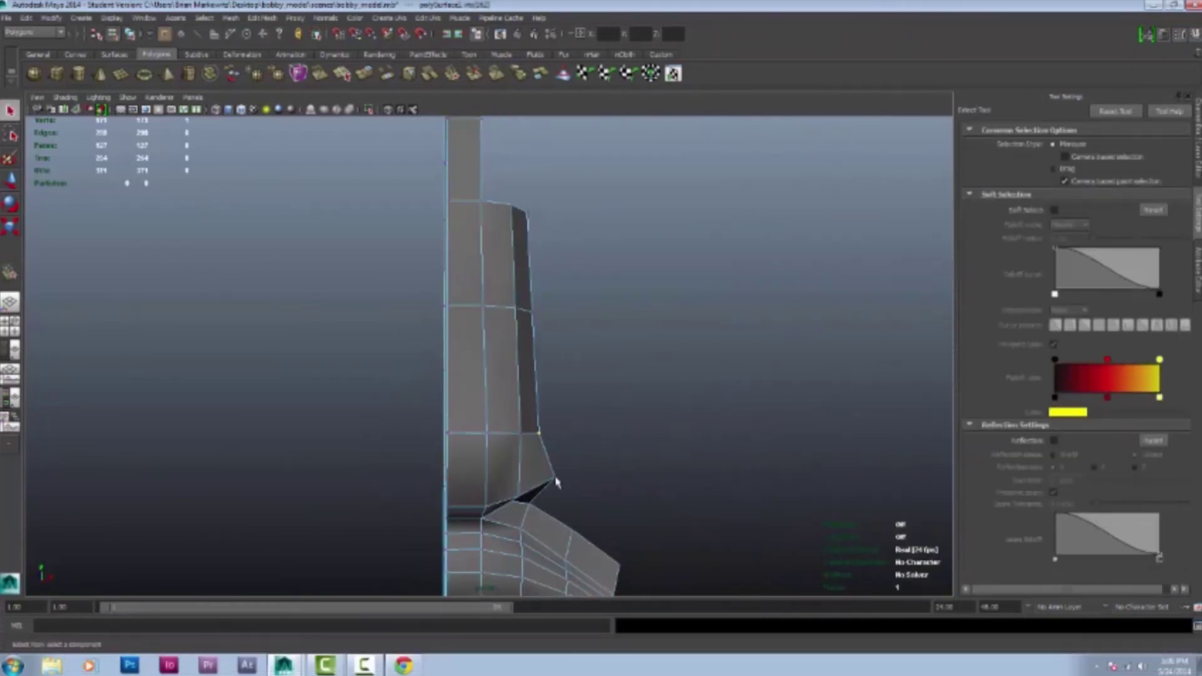
pyautogui.press('w')
pyautogui.keyDown('alt'); pyautogui.moveTo(557, 482); pyautogui.dragTo(559, 469); pyautogui.keyUp('alt')
pyautogui.keyDown('alt'); pyautogui.moveTo(625, 436); pyautogui.dragTo(595, 390); pyautogui.keyUp('alt')
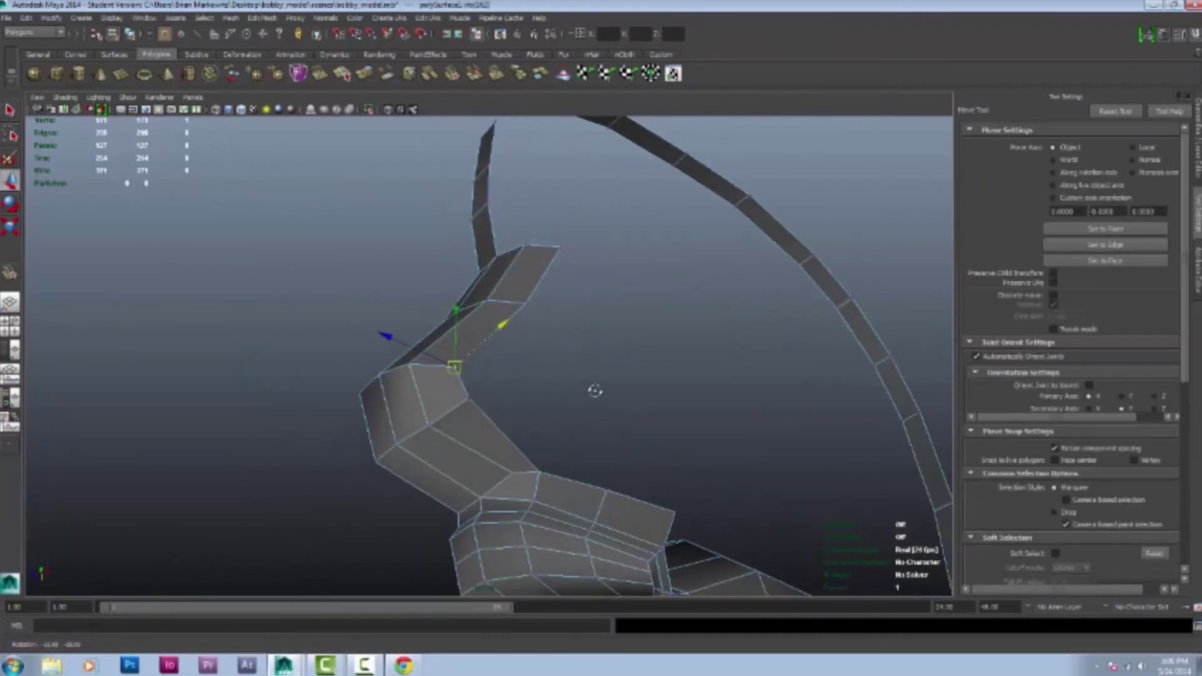
# Move the side vertices of the nose and bridge in the front view to follow the sketched nose outline
pyautogui.moveTo(588, 544); pyautogui.dragTo(588, 588)
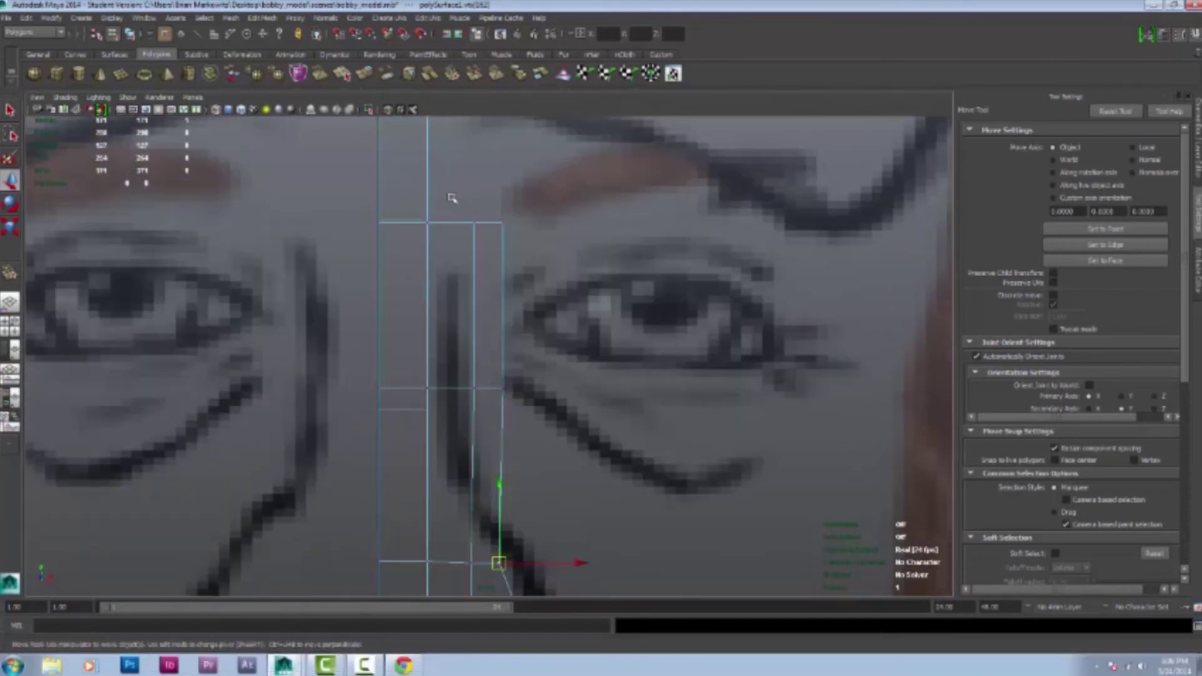
pyautogui.scroll(-3, 573, 263)
pyautogui.keyDown('alt'); pyautogui.moveTo(574, 263); pyautogui.dragTo(611, 362, button='middle'); pyautogui.keyUp('alt')
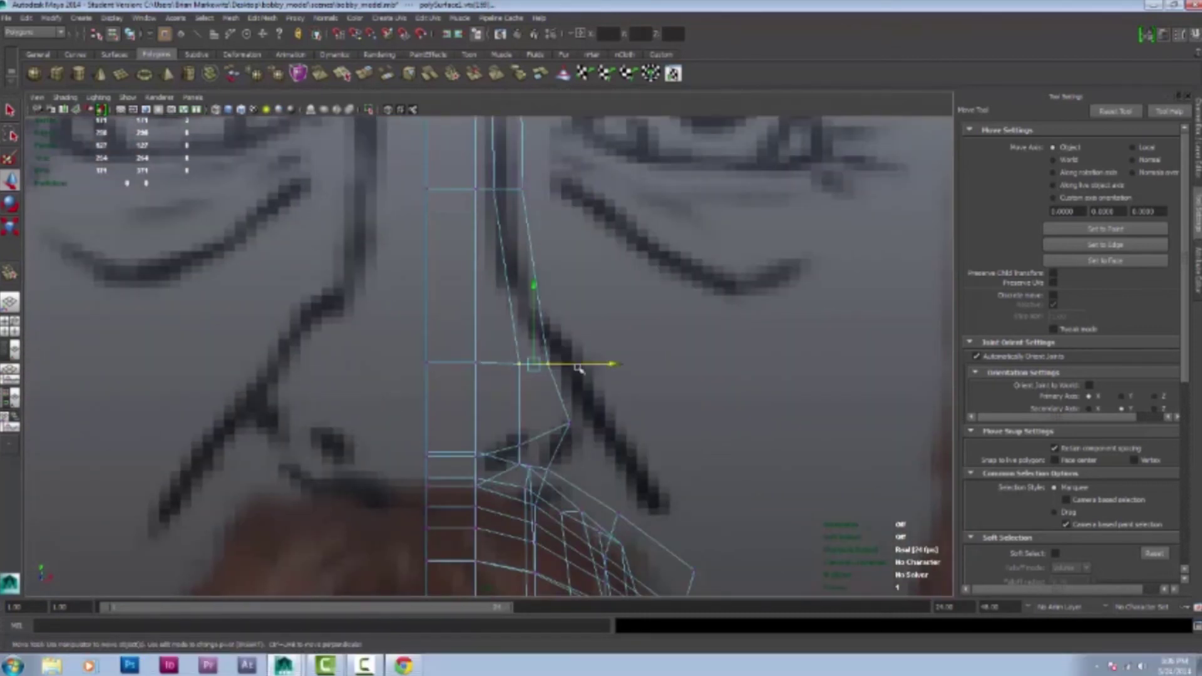
pyautogui.moveTo(595, 340); pyautogui.dragTo(522, 319)
pyautogui.press('space')
pyautogui.press('space')
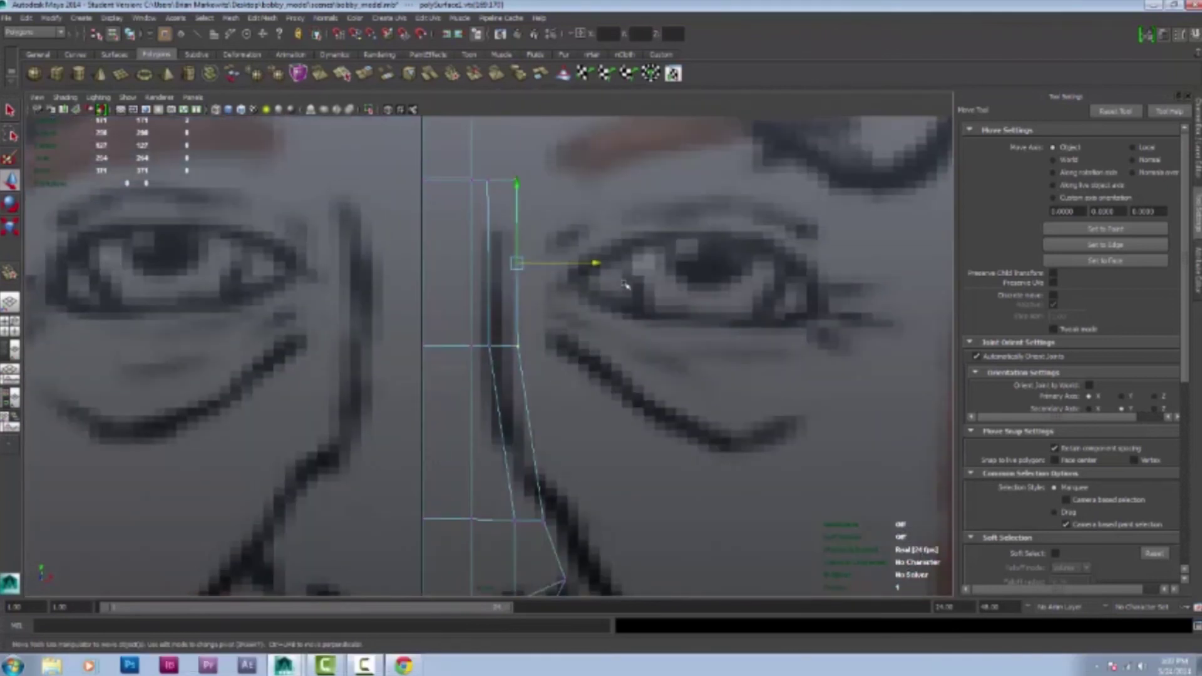
pyautogui.scroll(-3, 580, 443)
pyautogui.moveTo(580, 443); pyautogui.dragTo(509, 357)
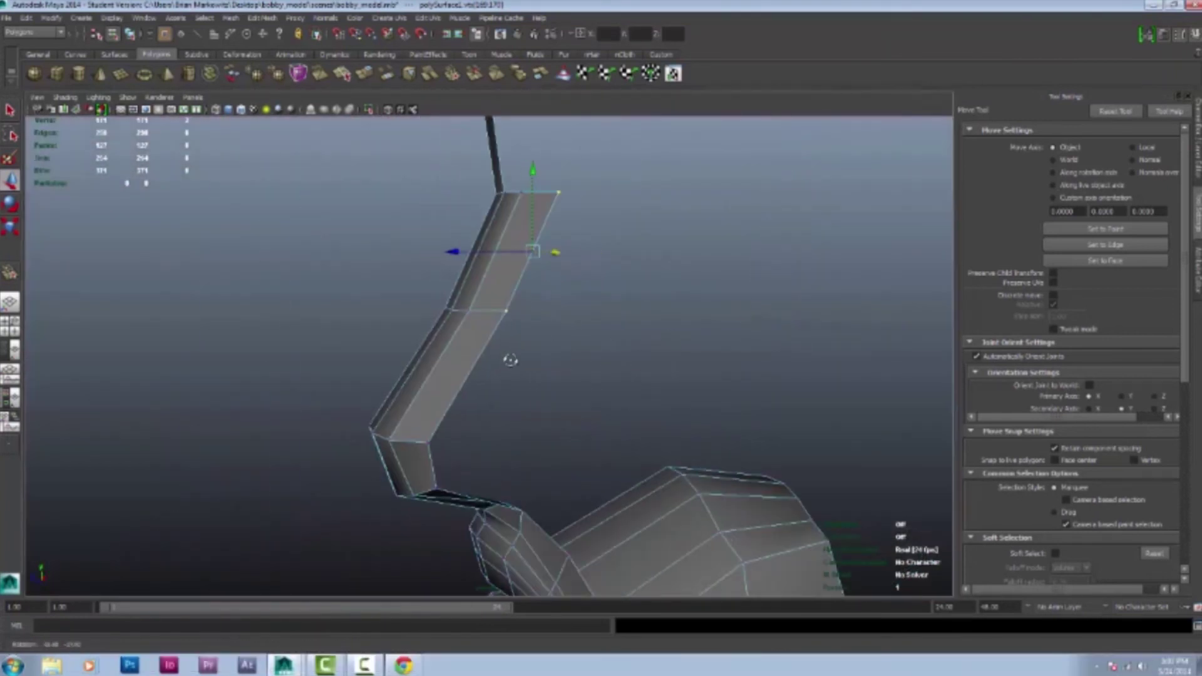
# Insert an edge loop across the nose bridge just above the nose tip
pyautogui.press('space')
pyautogui.press('space')
pyautogui.keyDown('alt'); pyautogui.moveTo(456, 461); pyautogui.dragTo(443, 461); pyautogui.keyUp('alt')
pyautogui.scroll(3, 443, 462)
pyautogui.click(515, 474)
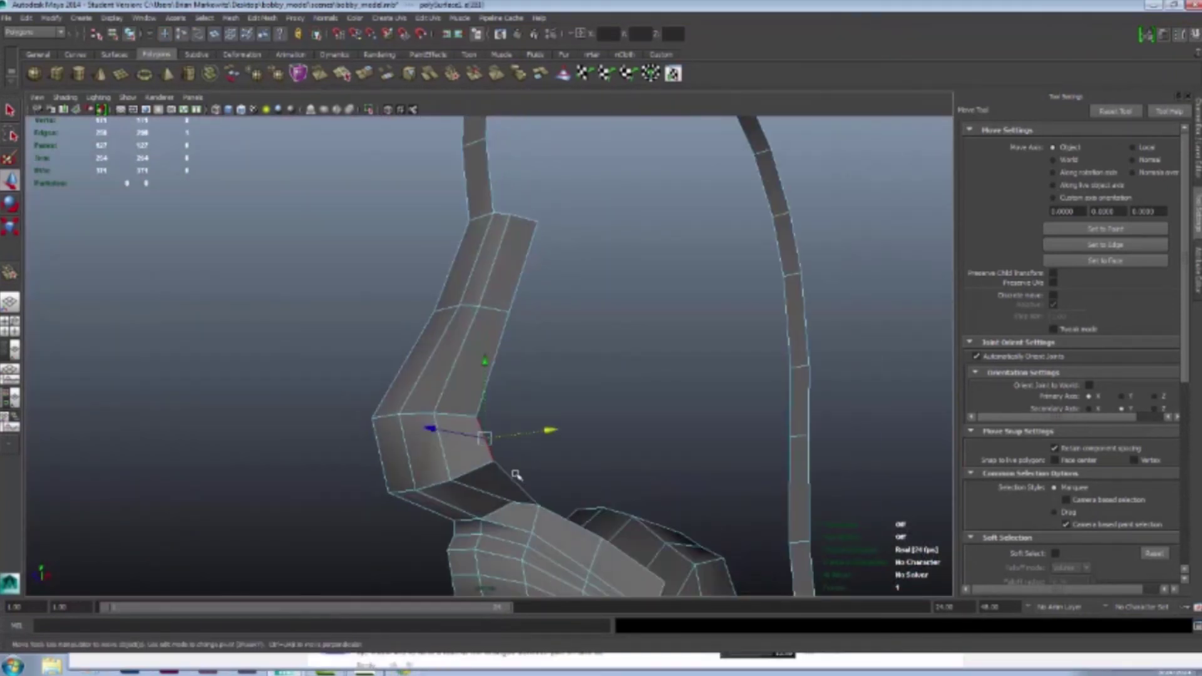
pyautogui.keyDown('alt'); pyautogui.moveTo(545, 354); pyautogui.dragTo(482, 269); pyautogui.keyUp('alt')
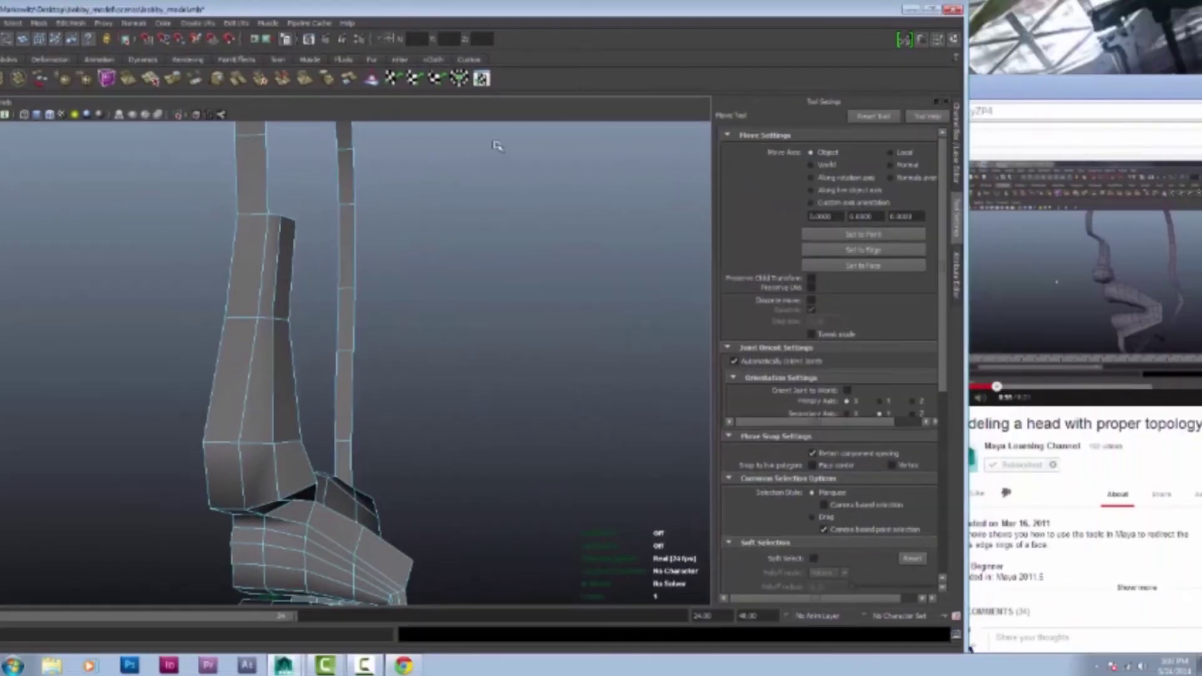
pyautogui.keyDown('alt'); pyautogui.moveTo(496, 146); pyautogui.dragTo(416, 394); pyautogui.keyUp('alt')
pyautogui.keyDown('shift'); pyautogui.moveTo(242, 336); pyautogui.dragTo(207, 438, button='right'); pyautogui.keyUp('shift')
pyautogui.scroll(2, 256, 330)
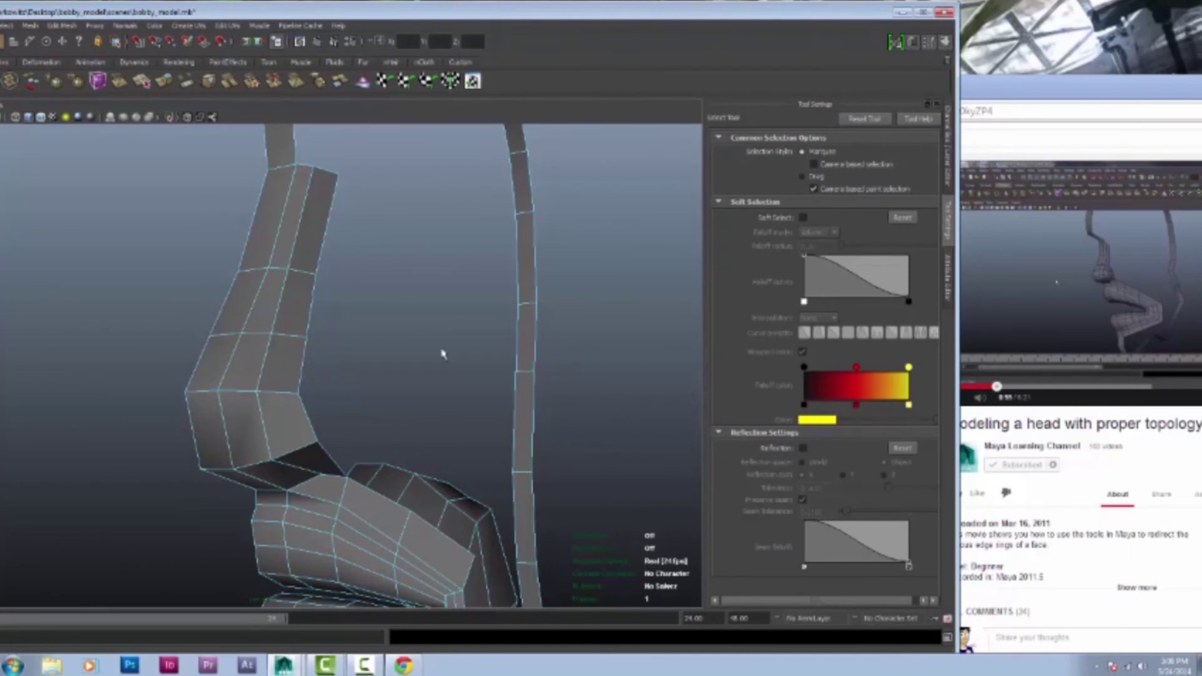
# Extrude the short outer edge just above the nose tip sideways to start the nostril wing
pyautogui.keyDown('alt'); pyautogui.moveTo(442, 354); pyautogui.dragTo(303, 370); pyautogui.keyUp('alt')
pyautogui.click(288, 365)
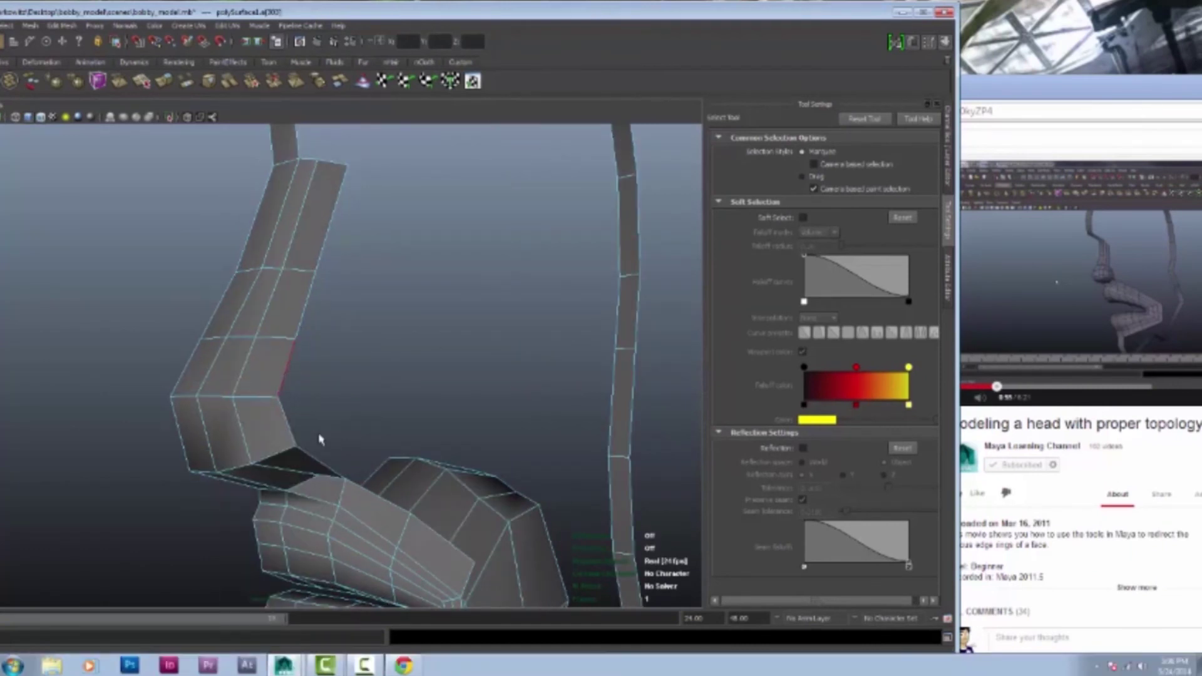
pyautogui.click(169, 82)
pyautogui.keyDown('alt'); pyautogui.moveTo(438, 350); pyautogui.dragTo(483, 368); pyautogui.keyUp('alt')
pyautogui.moveTo(280, 413); pyautogui.dragTo(303, 421)
pyautogui.press('w')
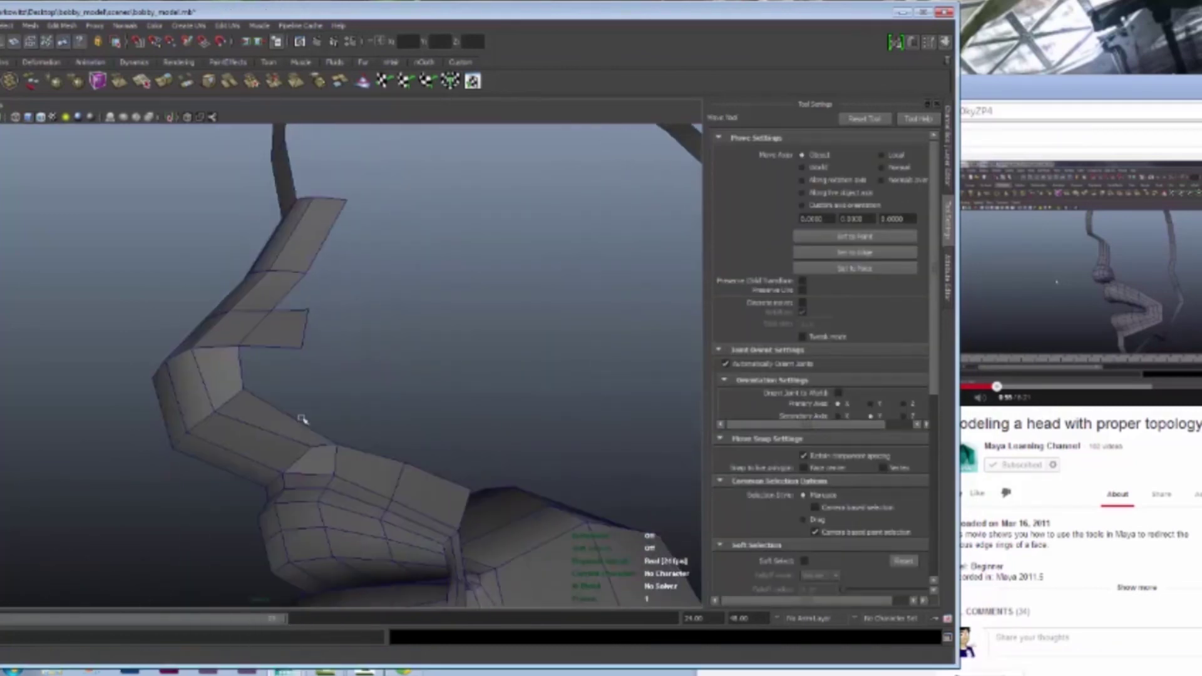
# Insert an edge loop through the strip under the nose and fill the nostril wing's side with new faces
pyautogui.keyDown('shift'); pyautogui.moveTo(303, 421); pyautogui.dragTo(263, 431, button='right'); pyautogui.keyUp('shift')
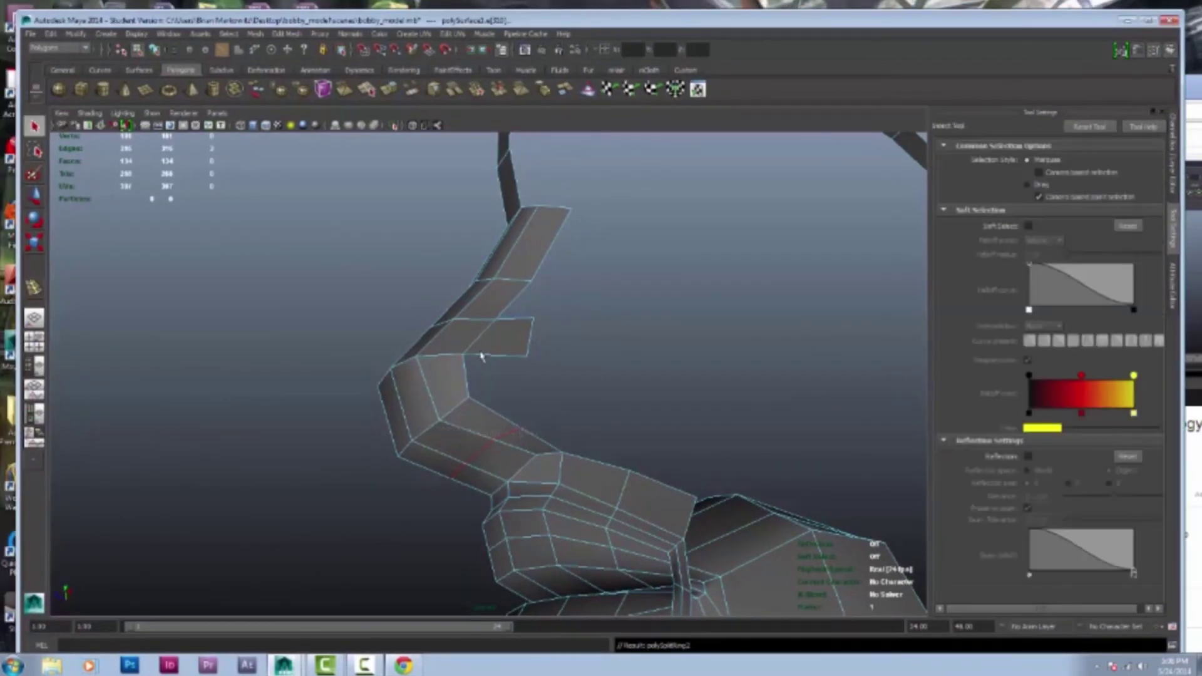
pyautogui.keyDown('shift'); pyautogui.moveTo(430, 335); pyautogui.dragTo(457, 376, button='right'); pyautogui.keyUp('shift')
pyautogui.keyDown('alt'); pyautogui.moveTo(456, 376); pyautogui.dragTo(86, 229); pyautogui.keyUp('alt')
pyautogui.press('t')
pyautogui.keyDown('shift'); pyautogui.moveTo(510, 389); pyautogui.dragTo(550, 389, button='right'); pyautogui.keyUp('shift')
pyautogui.keyDown('alt'); pyautogui.moveTo(550, 388); pyautogui.dragTo(53, 132); pyautogui.keyUp('alt')
pyautogui.press('q')
pyautogui.moveTo(510, 385); pyautogui.dragTo(521, 415, button='right')
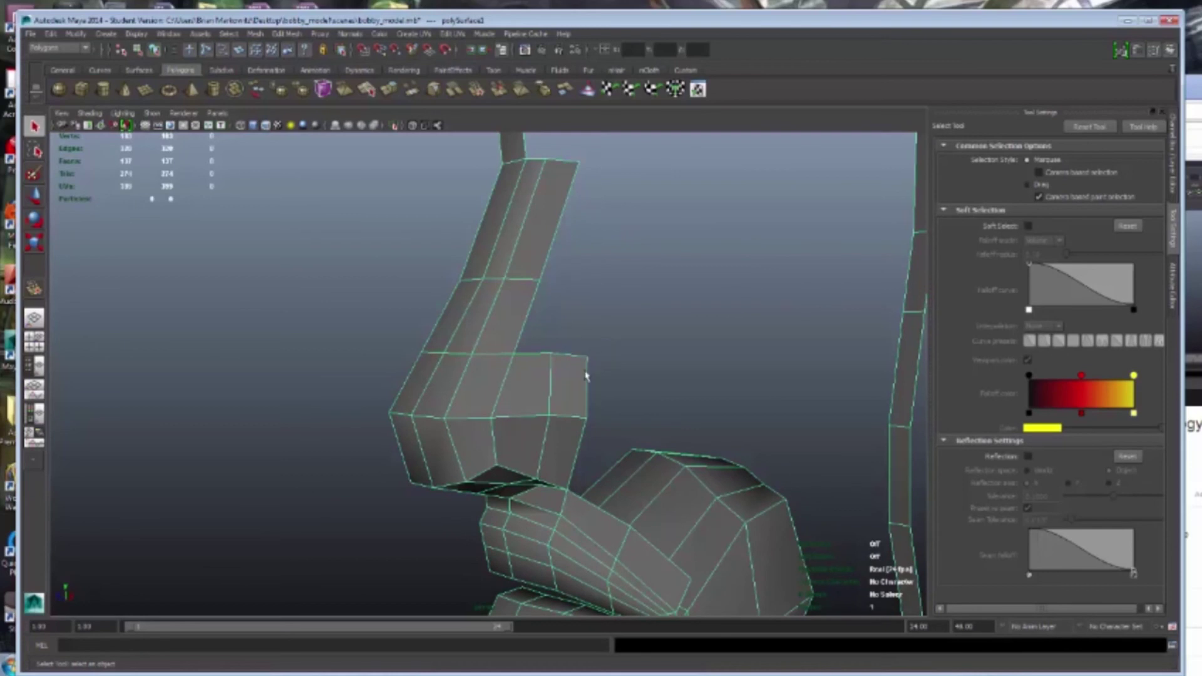
# Try to insert another edge loop through the nostril wing and the underside of the nose
pyautogui.keyDown('alt'); pyautogui.moveTo(585, 376); pyautogui.dragTo(544, 388); pyautogui.keyUp('alt')
pyautogui.keyDown('shift'); pyautogui.moveTo(545, 389); pyautogui.dragTo(546, 453, button='right'); pyautogui.keyUp('shift')
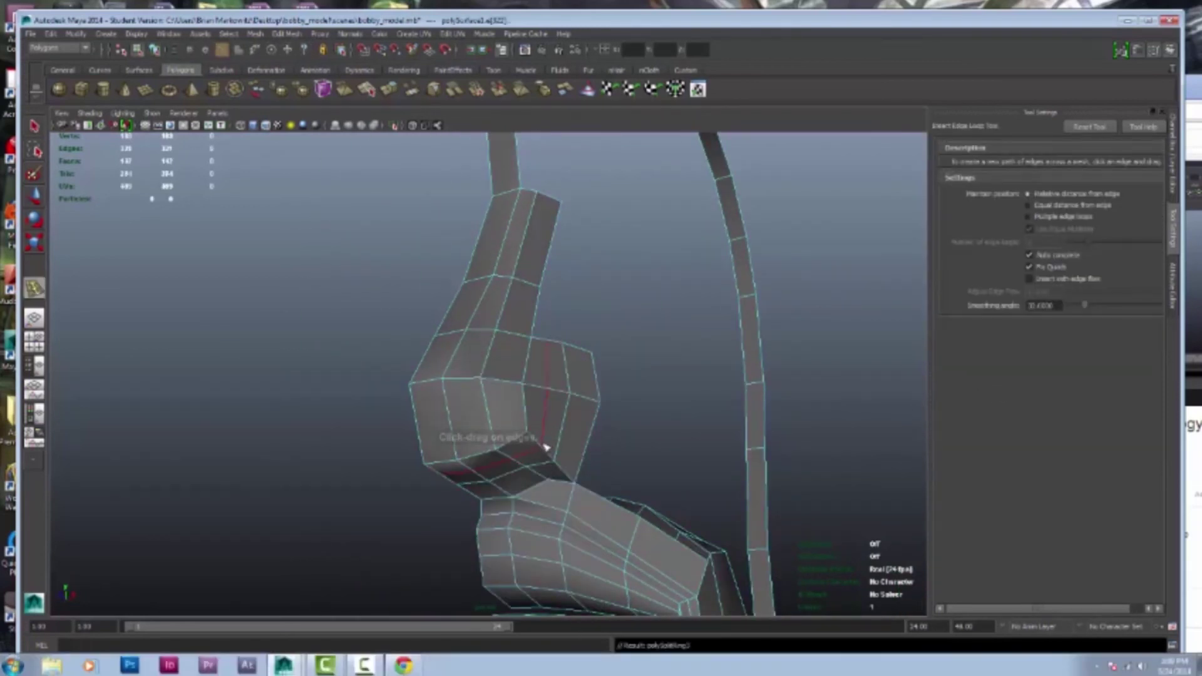
pyautogui.keyDown('alt'); pyautogui.moveTo(536, 357); pyautogui.dragTo(537, 389); pyautogui.keyUp('alt')
# Move the outer vertices of the nostril wing in the front view to match the sketched nose outline
pyautogui.moveTo(773, 21); pyautogui.dragTo(537, 25)
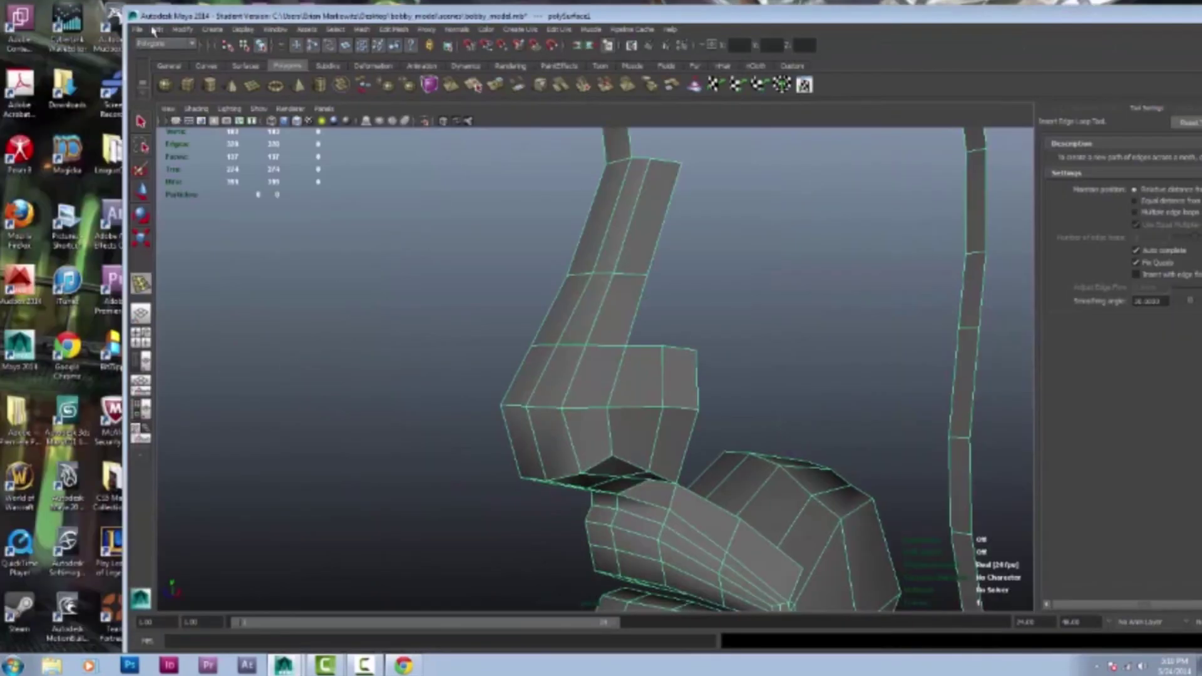
pyautogui.keyDown('alt'); pyautogui.moveTo(442, 380); pyautogui.dragTo(782, 401); pyautogui.keyUp('alt')
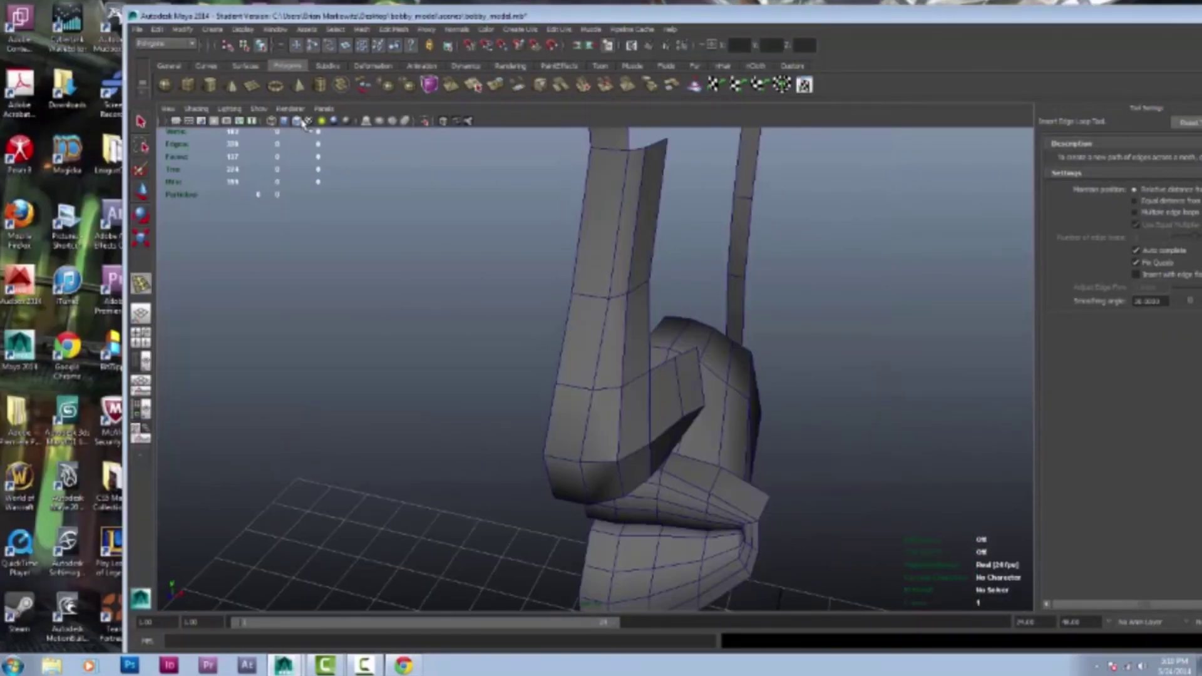
pyautogui.moveTo(782, 401); pyautogui.dragTo(877, 416, button='right')
pyautogui.keyDown('alt'); pyautogui.moveTo(876, 415); pyautogui.dragTo(681, 458); pyautogui.keyUp('alt')
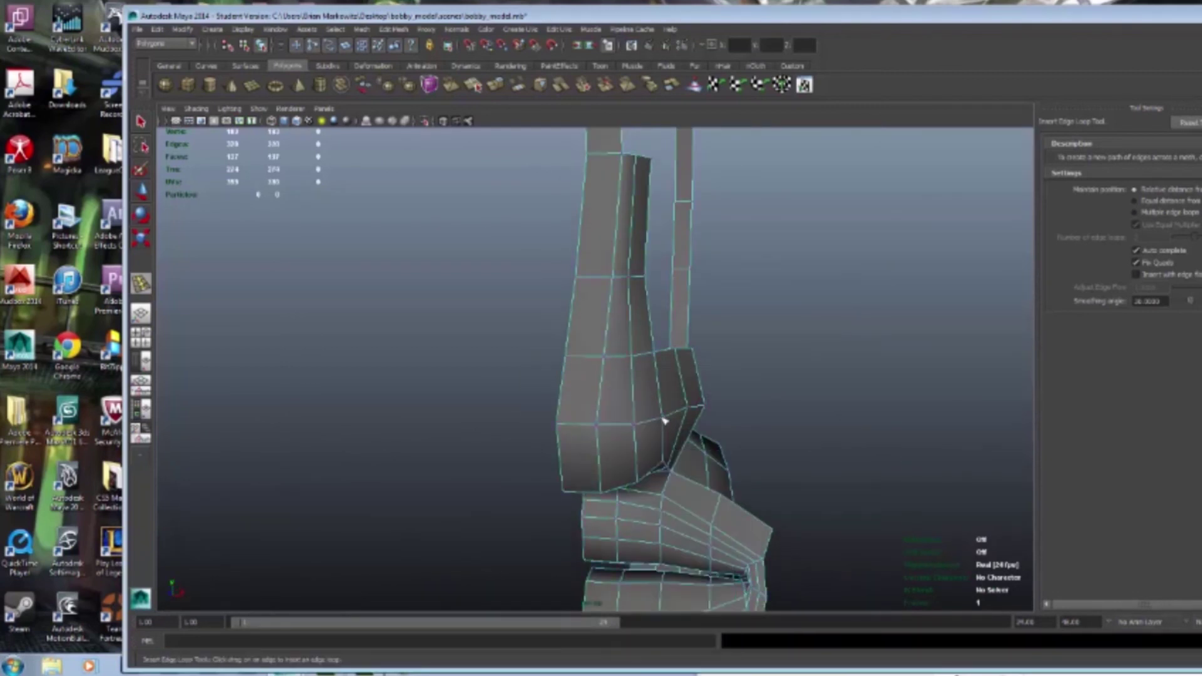
pyautogui.press('q')
pyautogui.press('space')
pyautogui.press('space')
pyautogui.moveTo(599, 378); pyautogui.dragTo(579, 377, button='right')
pyautogui.click(625, 333)
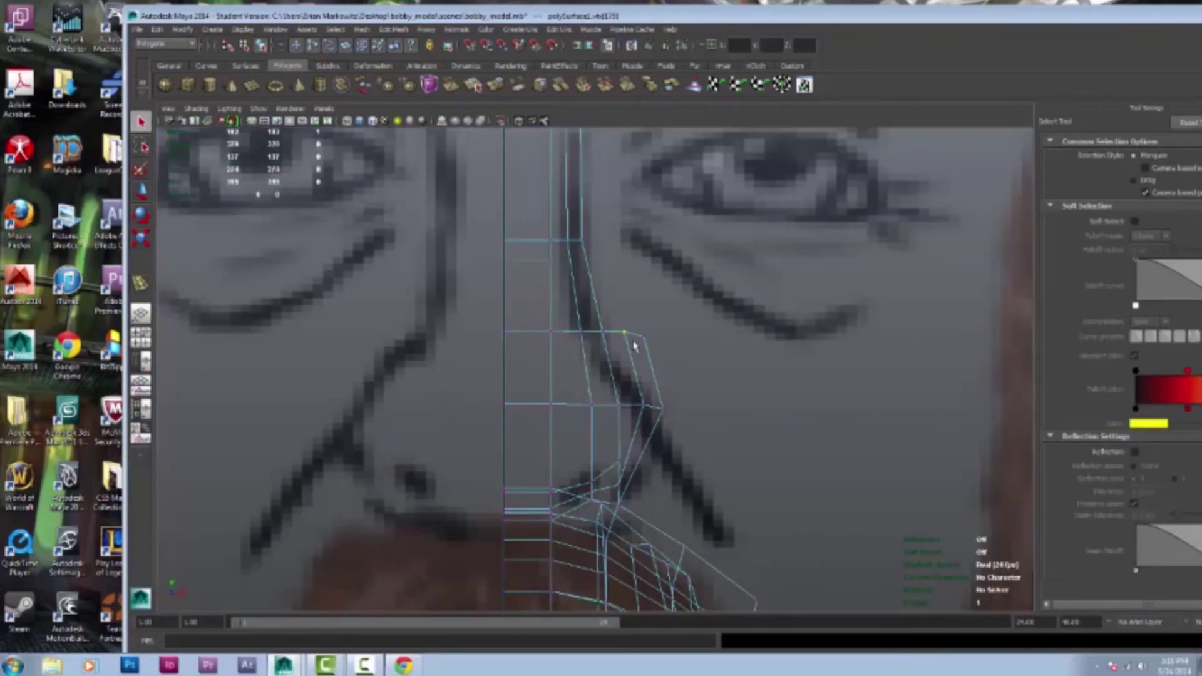
pyautogui.press('w')
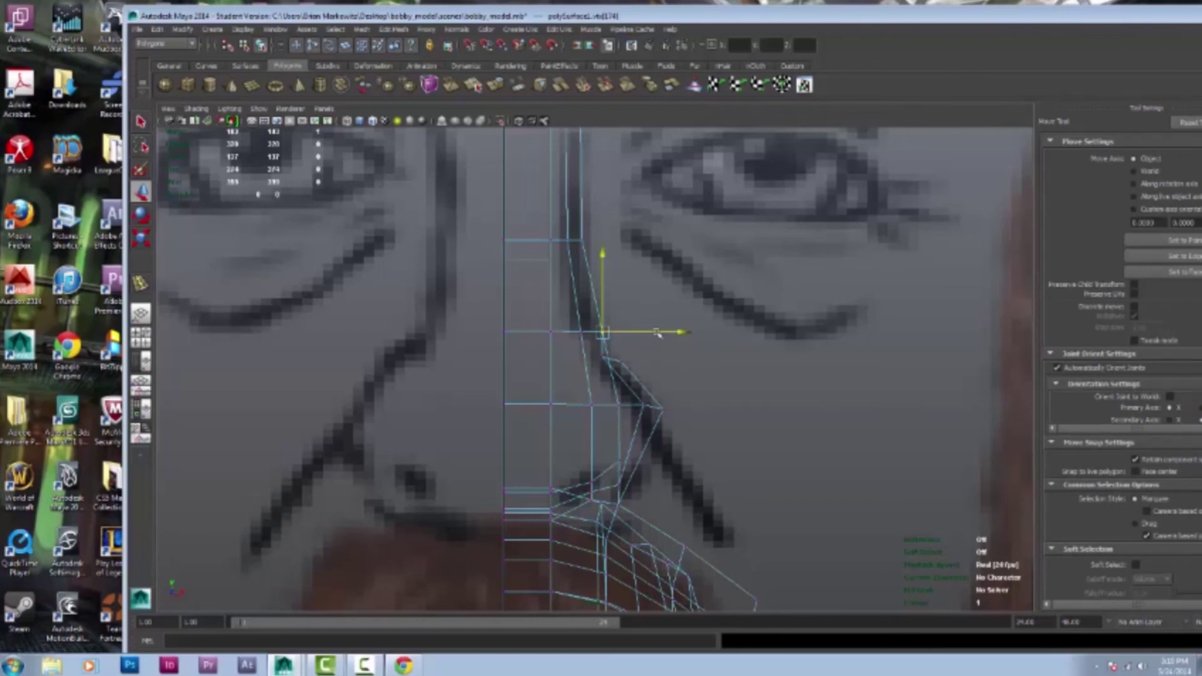
pyautogui.keyDown('alt'); pyautogui.moveTo(658, 333); pyautogui.dragTo(661, 316, button='middle'); pyautogui.keyUp('alt')
pyautogui.click(664, 389)
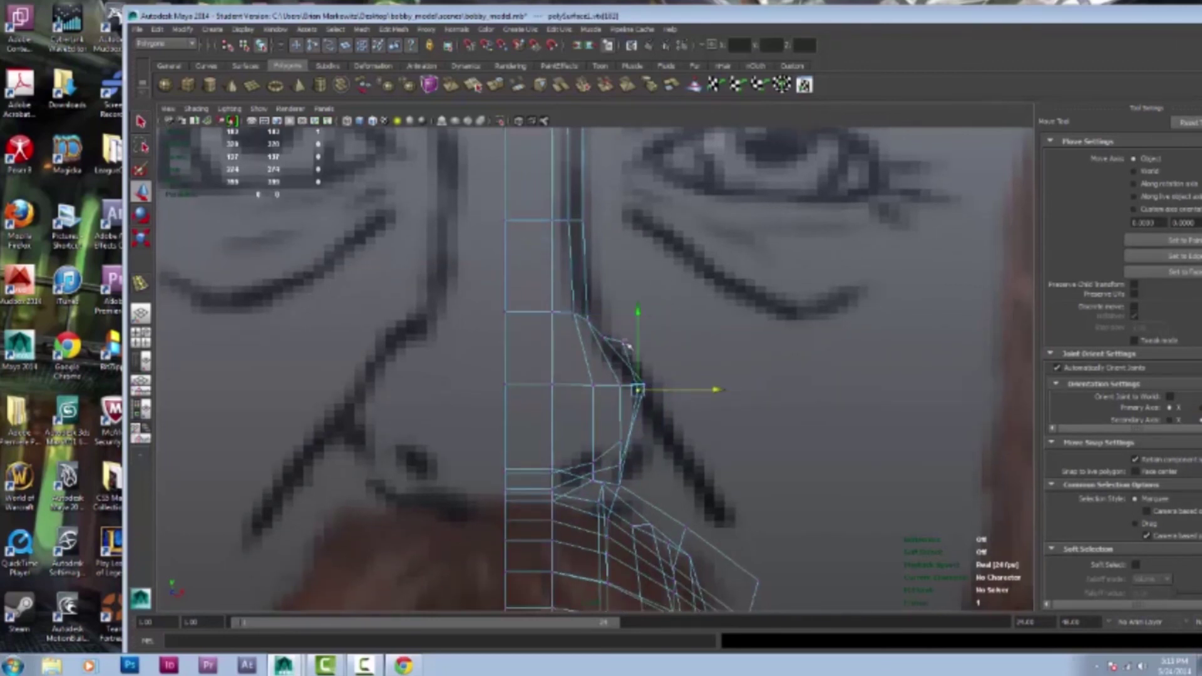
# Return to object mode and select the head mesh
pyautogui.moveTo(616, 264)
pyautogui.keyDown('alt'); pyautogui.mouseDown()
pyautogui.moveTo(813, 294)
pyautogui.moveTo(724, 295)
pyautogui.moveTo(719, 448)
pyautogui.moveTo(788, 389)
pyautogui.moveTo(644, 390)
pyautogui.mouseUp(); pyautogui.keyUp('alt')
pyautogui.press('F8')
pyautogui.click(555, 394)
pyautogui.click(157, 29)
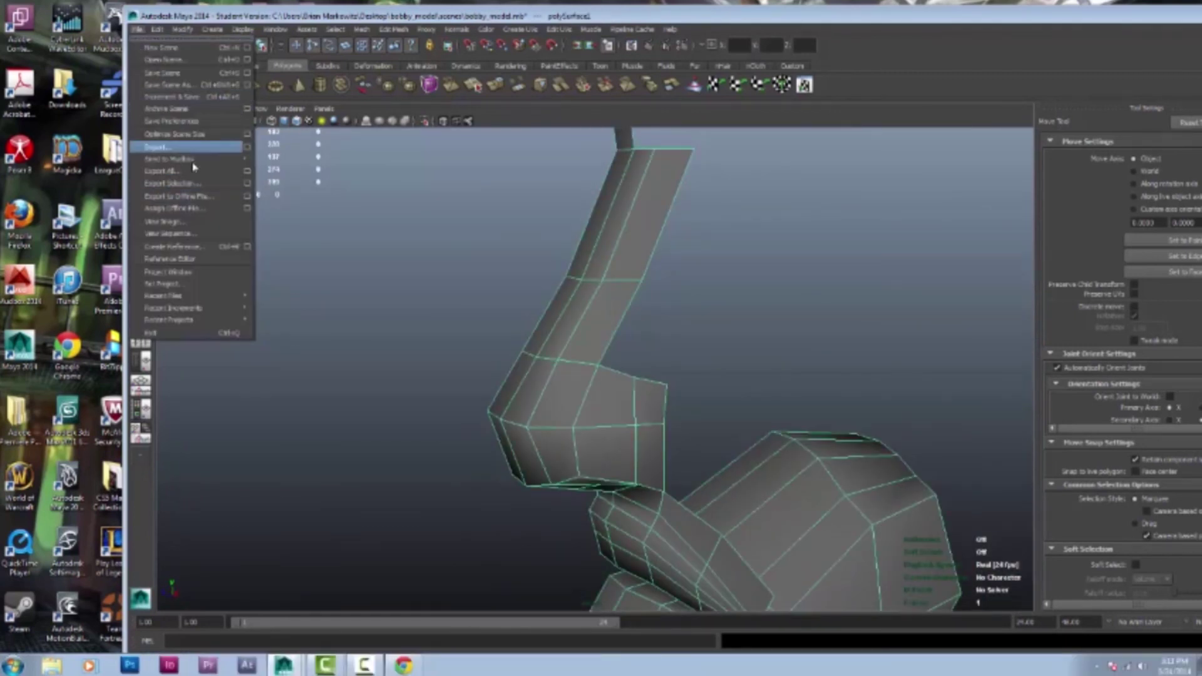
pyautogui.moveTo(232, 171)
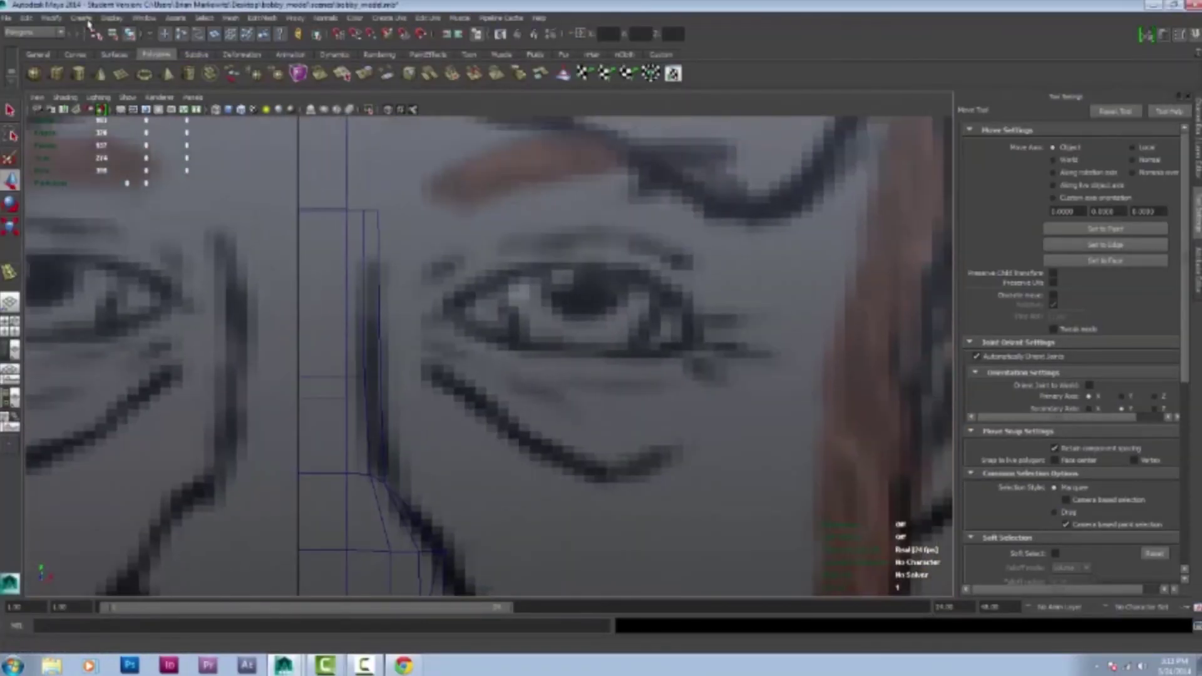
# Trace the sketched eye opening in the front view with the Create Polygon Tool
pyautogui.click(230, 18)
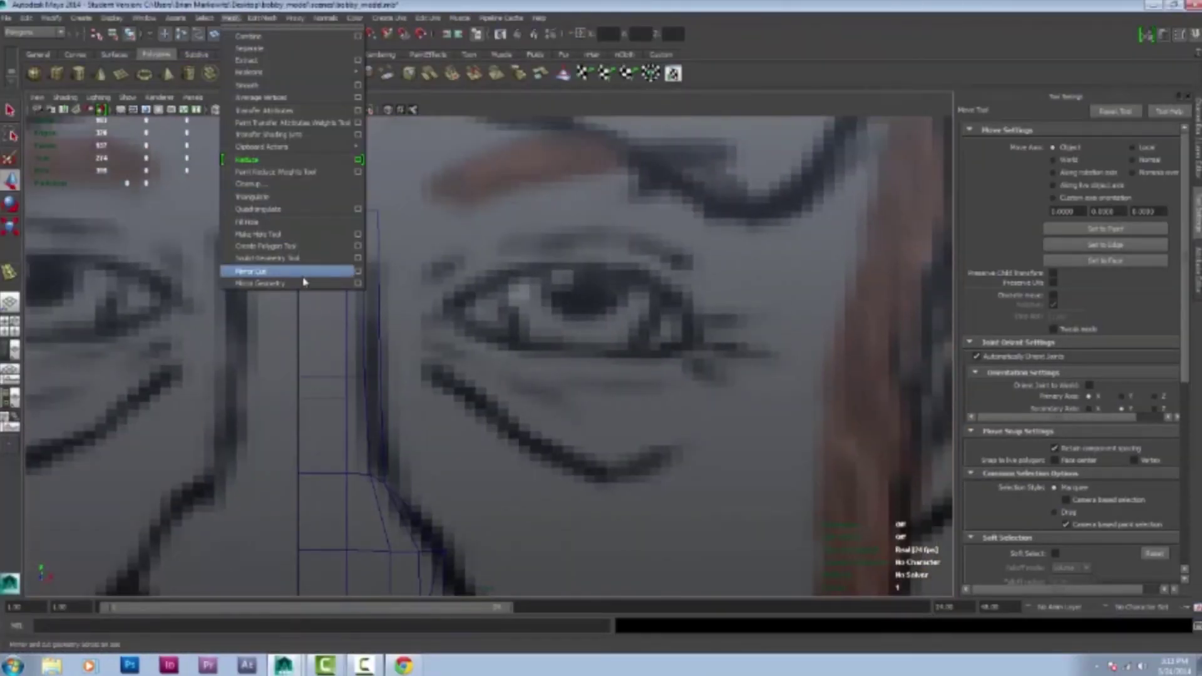
pyautogui.click(284, 275)
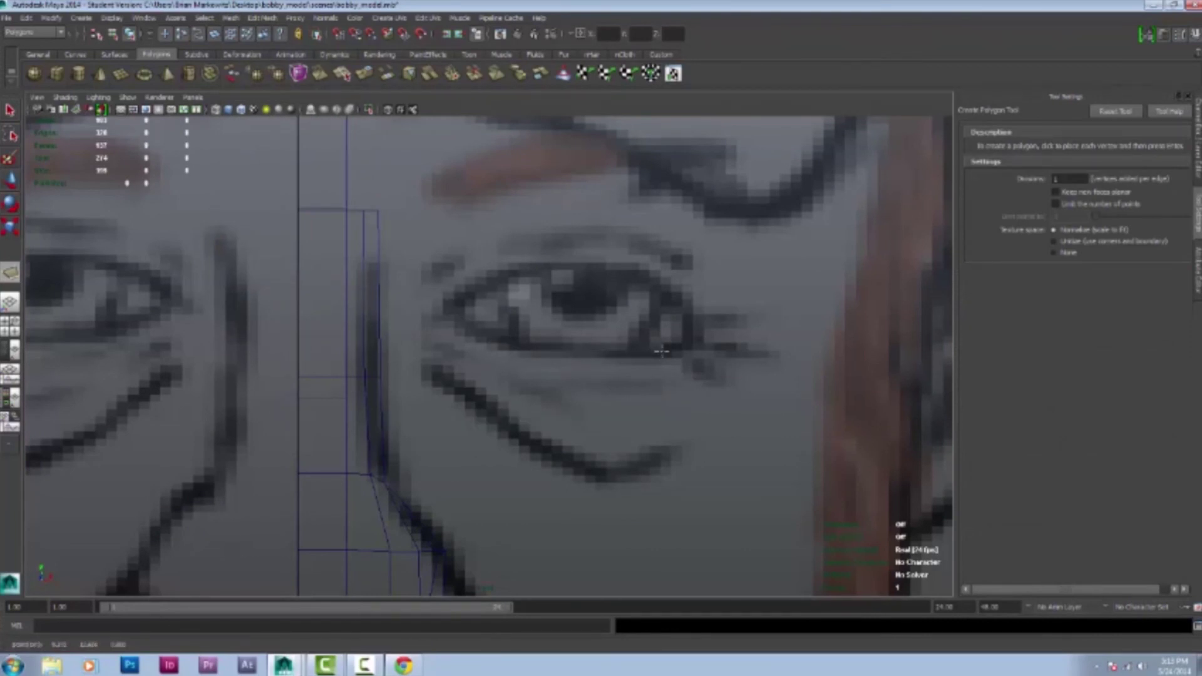
pyautogui.press('Return')
pyautogui.press('q')
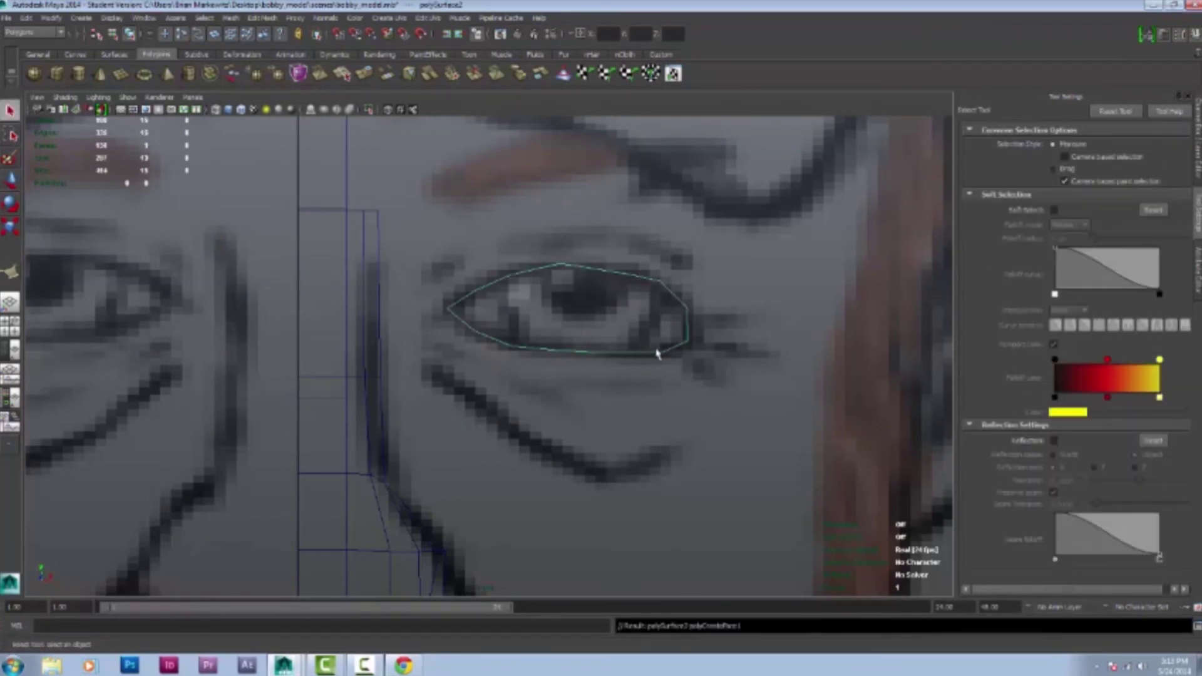
# Extrude the eye polygon's face inward and delete the inner face to leave a ring of faces
pyautogui.scroll(3, 550, 329)
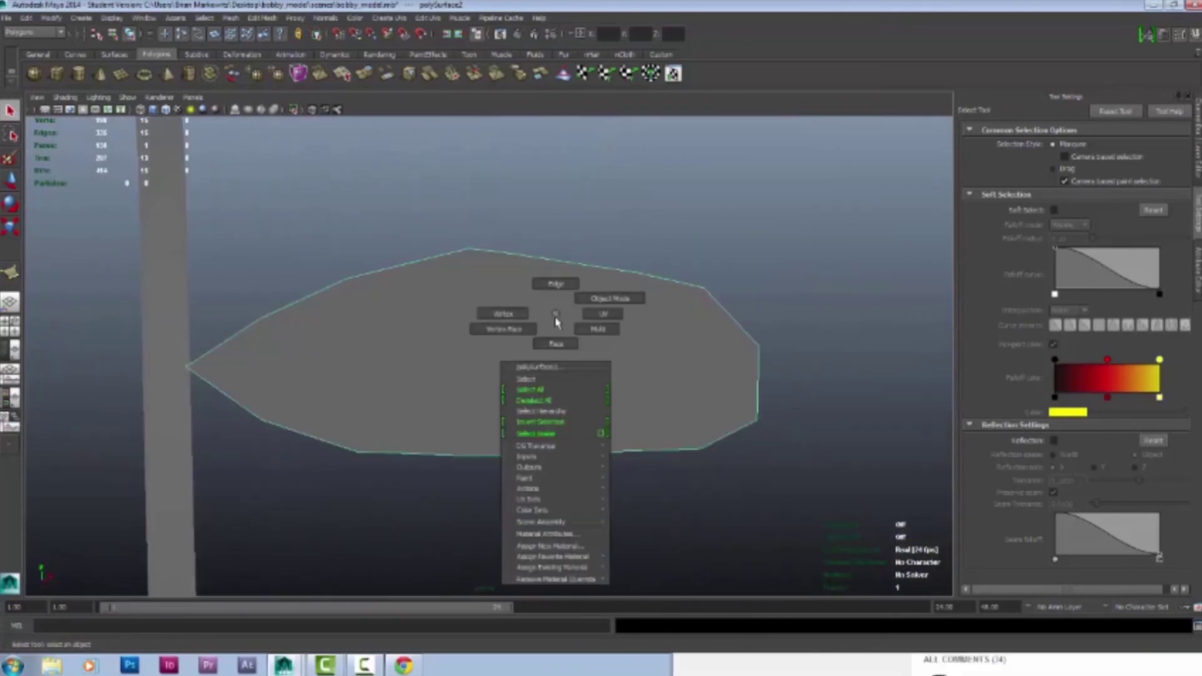
pyautogui.moveTo(560, 318); pyautogui.dragTo(564, 338, button='right')
pyautogui.hotkey('ctrl', 'e')
pyautogui.keyDown('alt'); pyautogui.moveTo(438, 356); pyautogui.dragTo(499, 247); pyautogui.keyUp('alt')
pyautogui.press('Delete')
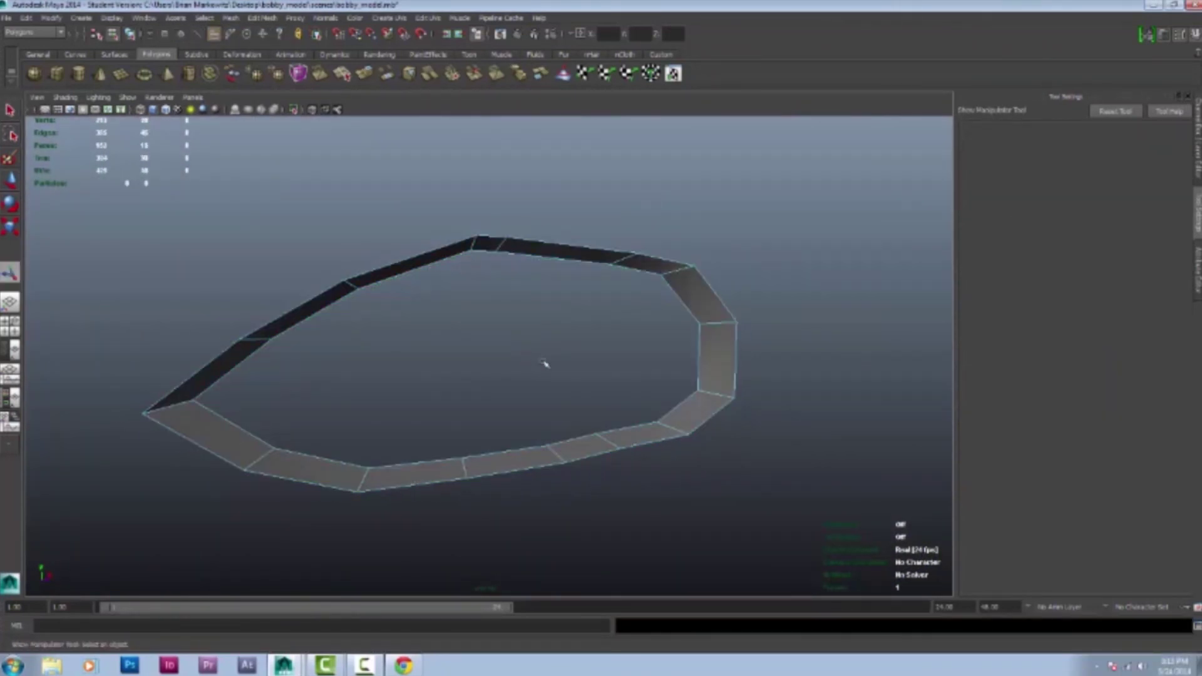
# Insert an edge loop at the inner corner of the eye ring and adjust the lower lid's vertices
pyautogui.keyDown('shift'); pyautogui.moveTo(343, 403); pyautogui.dragTo(180, 401, button='right'); pyautogui.keyUp('shift')
pyautogui.click(179, 400)
pyautogui.press('w')
pyautogui.keyDown('alt'); pyautogui.moveTo(180, 400); pyautogui.dragTo(626, 394); pyautogui.keyUp('alt')
pyautogui.scroll(3, 625, 395)
pyautogui.moveTo(629, 401); pyautogui.dragTo(585, 394, button='right')
pyautogui.moveTo(526, 357); pyautogui.dragTo(670, 465)
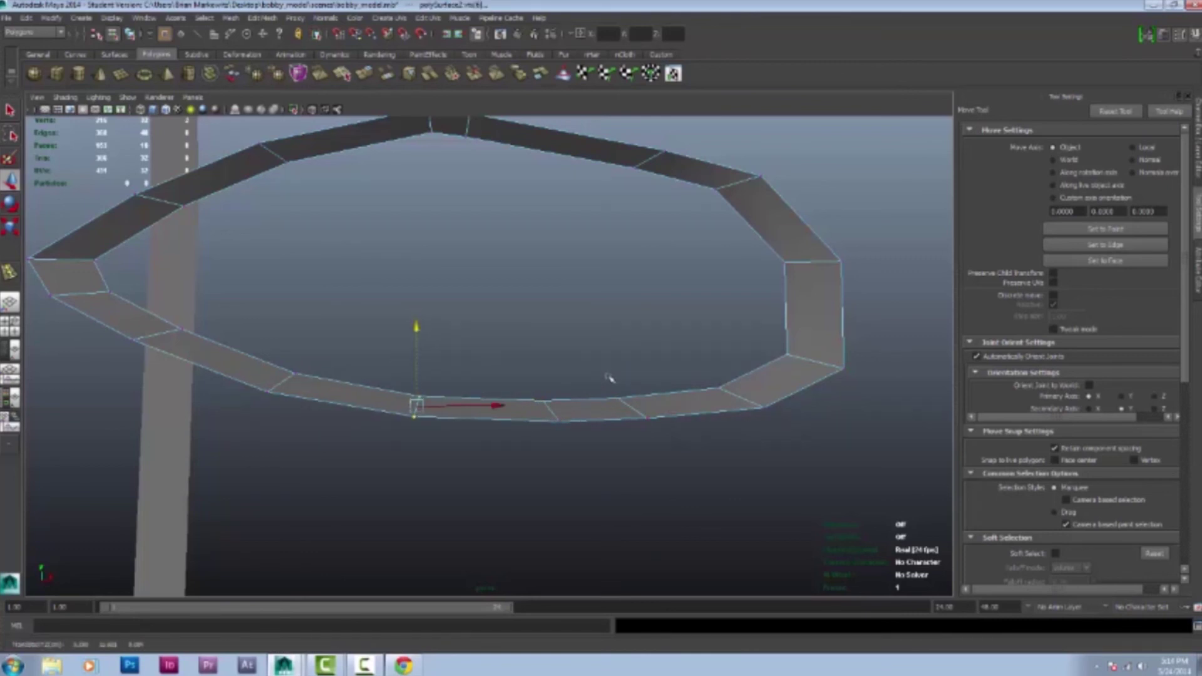
# Delete the surplus edge on the upper lid and move the neighbouring edge to even out the spacing
pyautogui.keyDown('alt'); pyautogui.moveTo(631, 304); pyautogui.dragTo(644, 290); pyautogui.keyUp('alt')
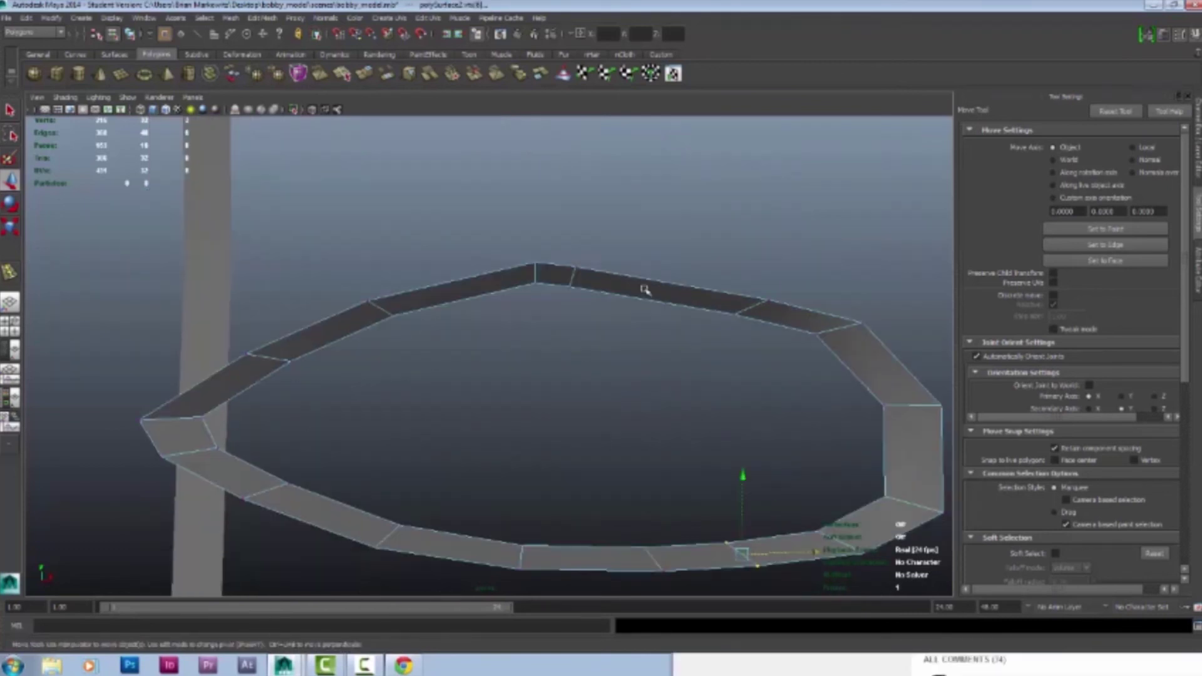
pyautogui.click(262, 17)
pyautogui.click(310, 381)
pyautogui.keyDown('alt'); pyautogui.moveTo(757, 307); pyautogui.dragTo(599, 225, button='middle'); pyautogui.keyUp('alt')
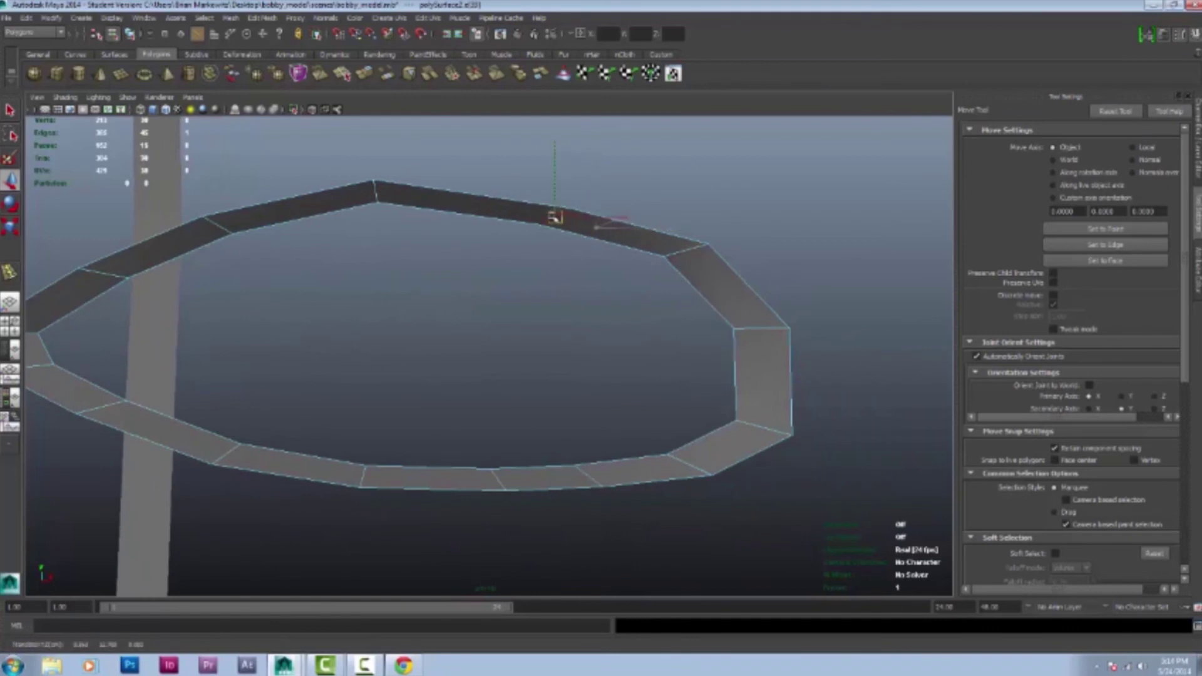
# Insert an edge loop across the outer corner of the eye ring
pyautogui.keyDown('alt'); pyautogui.moveTo(769, 349); pyautogui.dragTo(700, 327, button='middle'); pyautogui.keyUp('alt')
pyautogui.press('g')
pyautogui.press('w')
# Move the upper lid's vertices in the front view to follow the sketched eye outline
pyautogui.press('space')
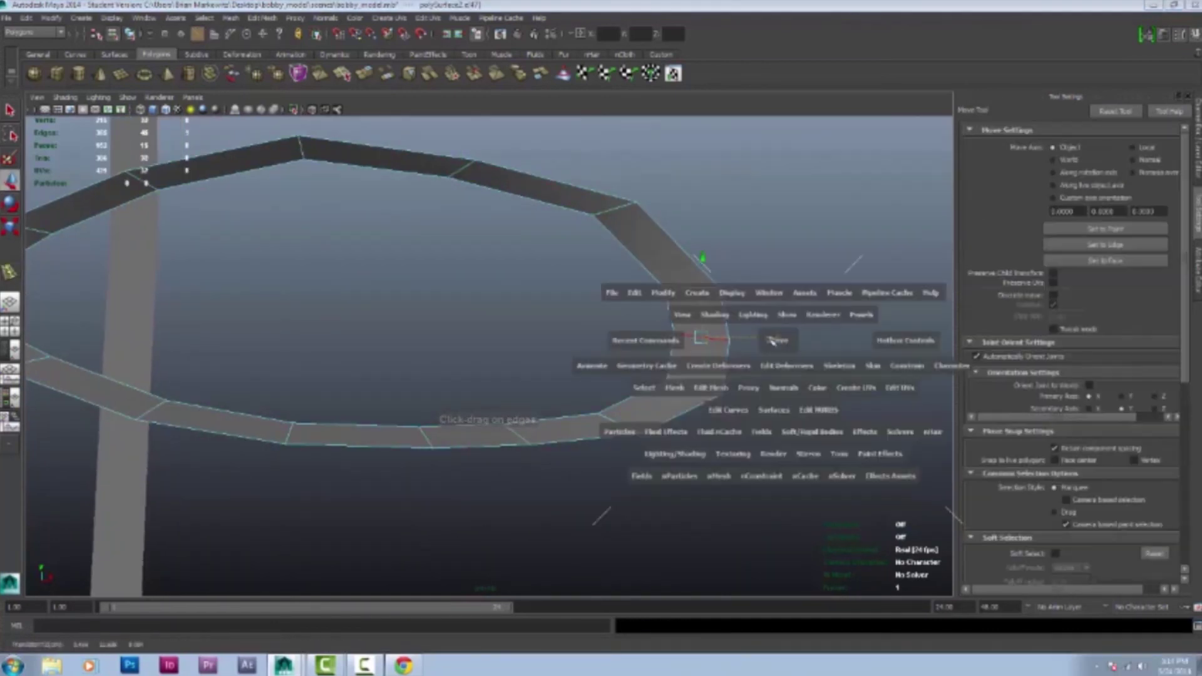
pyautogui.moveTo(775, 341); pyautogui.dragTo(684, 254)
pyautogui.moveTo(601, 250); pyautogui.dragTo(595, 206, button='right')
pyautogui.click(593, 217)
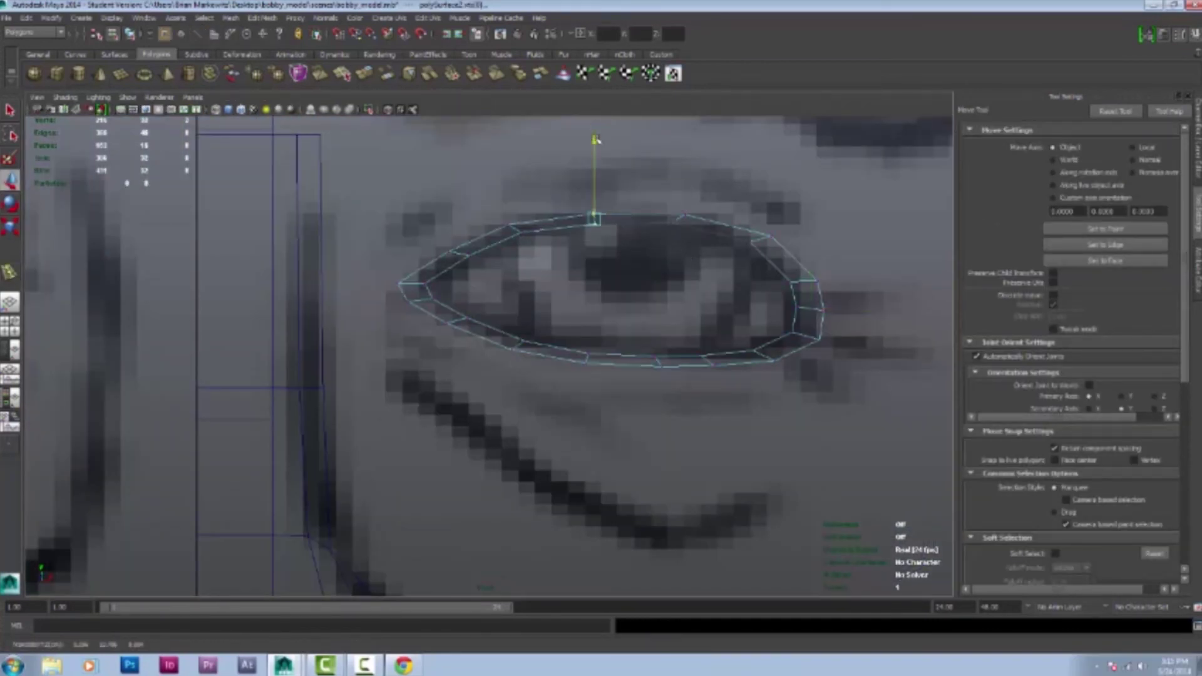
# Move the whole eye ring forward in the side view to the sketched eye position behind the nose bridge
pyautogui.scroll(-10, 625, 313)
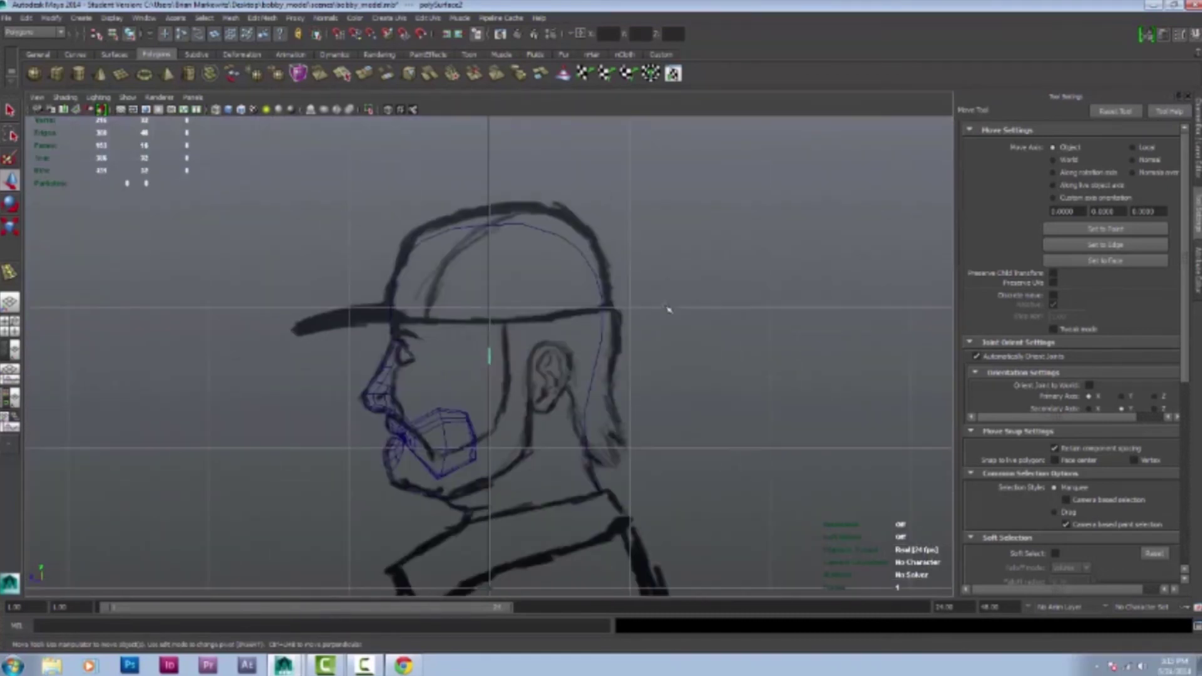
pyautogui.scroll(3, 448, 359)
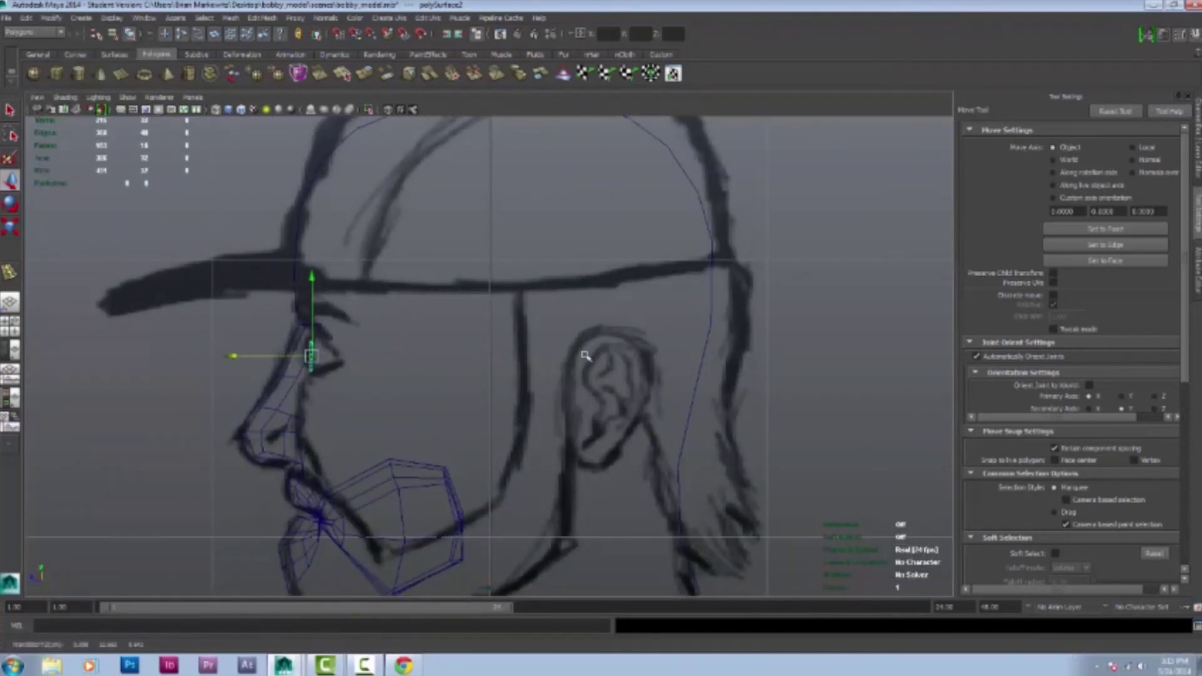
pyautogui.press('space')
pyautogui.moveTo(584, 355); pyautogui.dragTo(655, 261)
pyautogui.press('f')
pyautogui.scroll(-3, 649, 432)
# Turn on Soft Select and move the eye ring's vertices in depth to curve the ring around the eye
pyautogui.press('space')
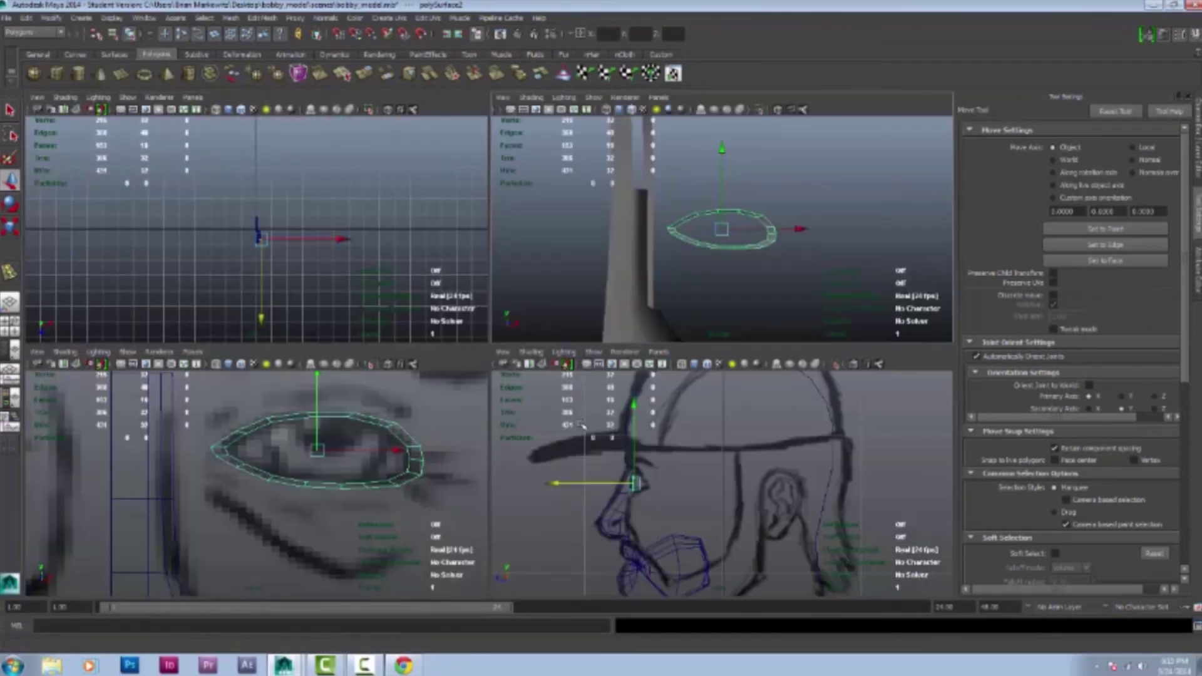
pyautogui.press('space')
pyautogui.press('space')
pyautogui.press('space')
pyautogui.press('f')
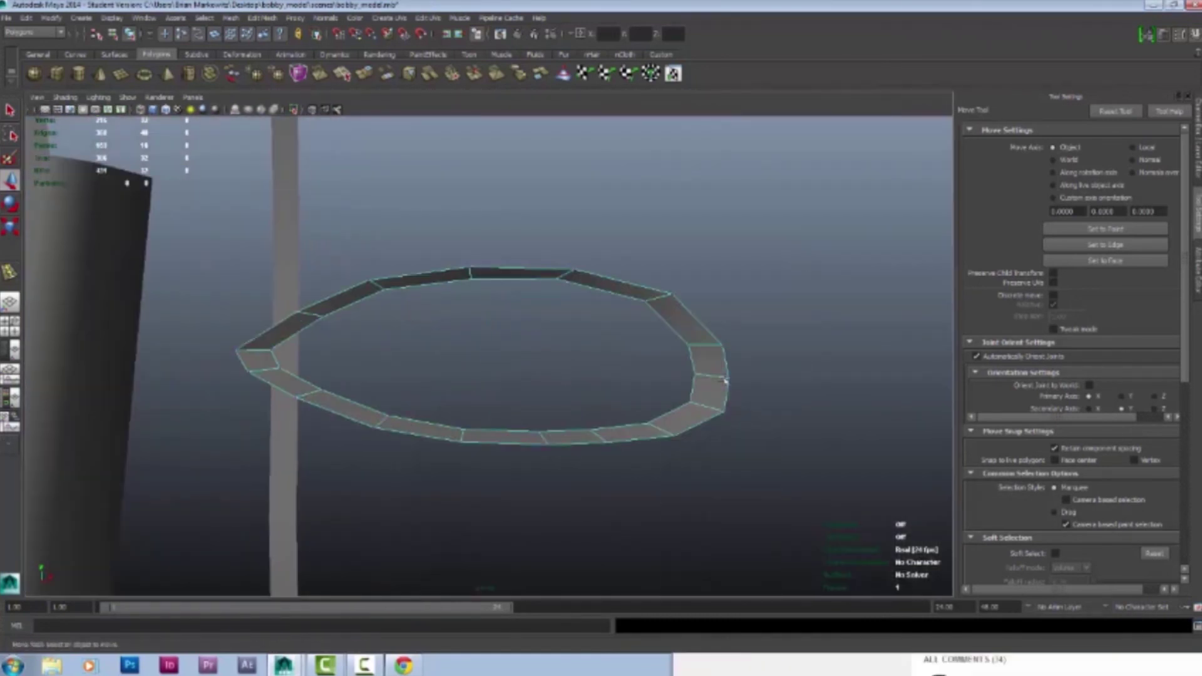
pyautogui.click(1055, 553)
pyautogui.press('space')
pyautogui.moveTo(697, 402); pyautogui.dragTo(571, 441)
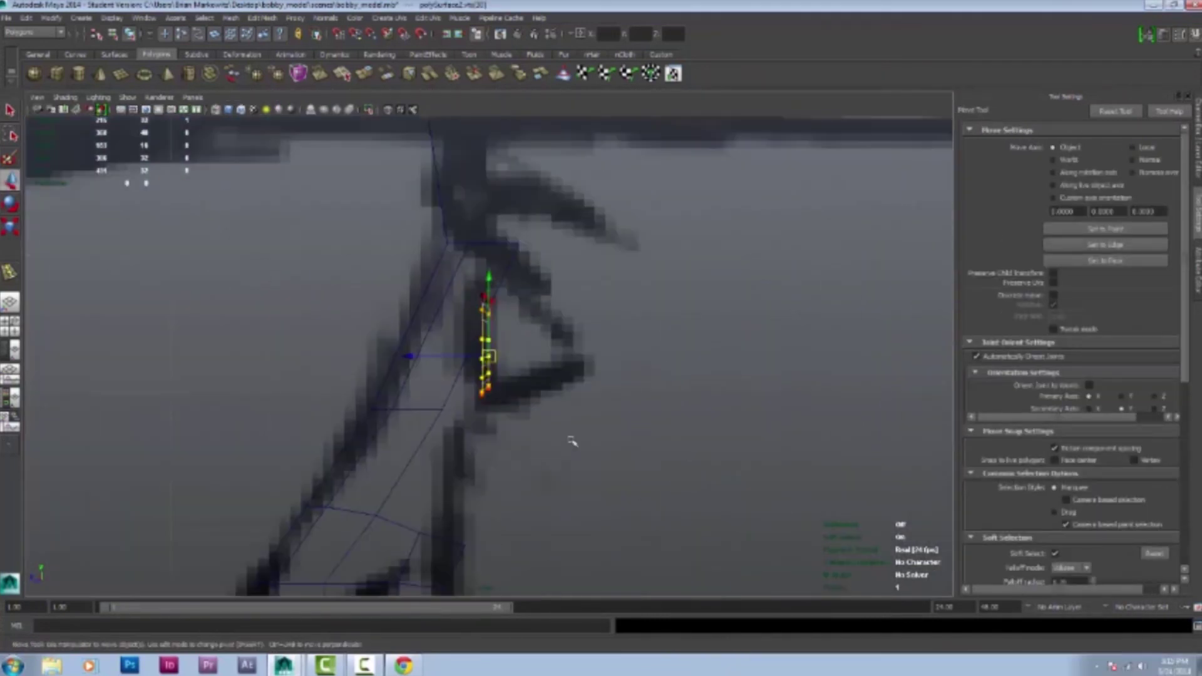
pyautogui.keyDown('alt'); pyautogui.moveTo(563, 355); pyautogui.dragTo(614, 261); pyautogui.keyUp('alt')
pyautogui.keyDown('alt'); pyautogui.moveTo(559, 427); pyautogui.dragTo(463, 413); pyautogui.keyUp('alt')
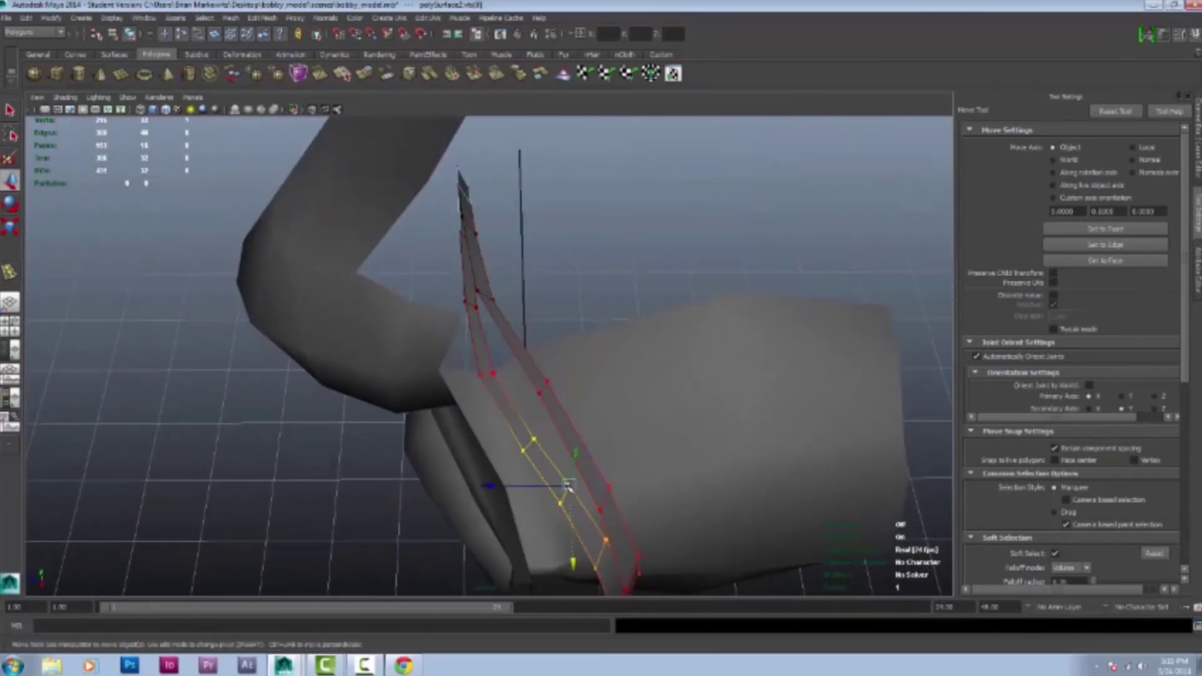
pyautogui.keyDown('alt'); pyautogui.moveTo(567, 486); pyautogui.dragTo(602, 407); pyautogui.keyUp('alt')
# Return to object mode and show the channel box with the head mesh selected
pyautogui.press('space')
pyautogui.keyDown('alt'); pyautogui.moveTo(538, 346); pyautogui.dragTo(375, 327); pyautogui.keyUp('alt')
pyautogui.click(26, 18)
pyautogui.press('Escape')
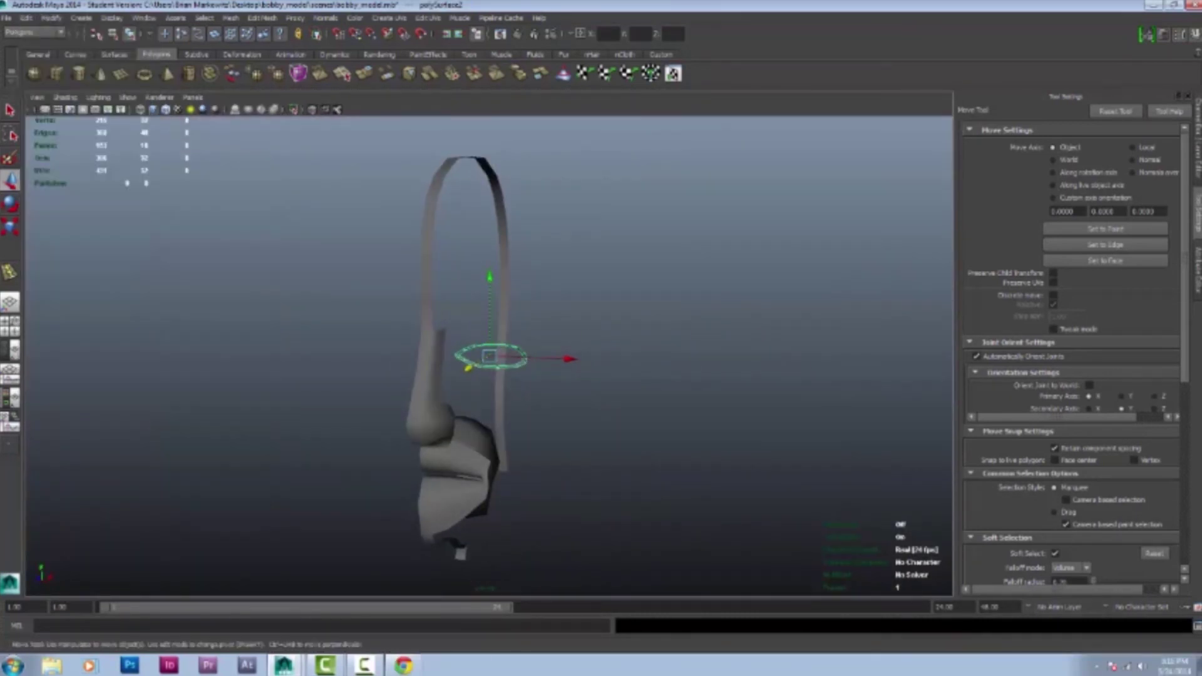
pyautogui.hotkey('ctrl', 'a')
pyautogui.click(51, 17)
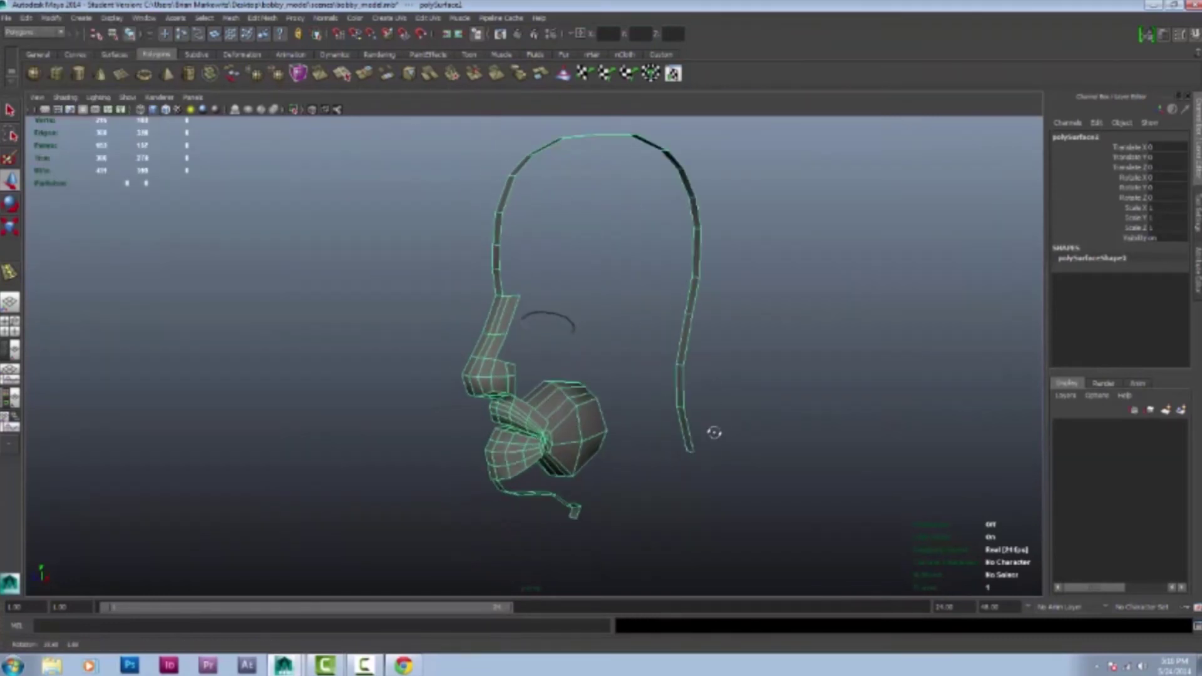
pyautogui.scroll(5, 693, 416)
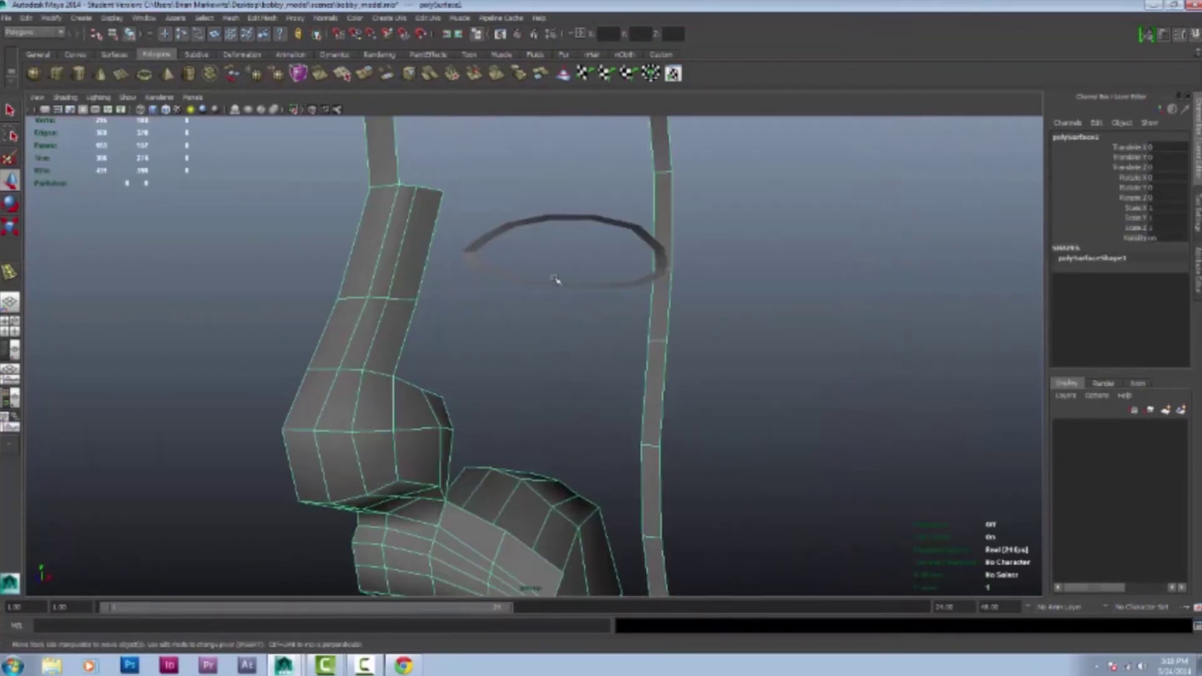
# Select the eye ring's outer edge loop and extrude it outward twice to add two bands around the eye
pyautogui.keyDown('alt'); pyautogui.moveTo(601, 268); pyautogui.dragTo(724, 328); pyautogui.keyUp('alt')
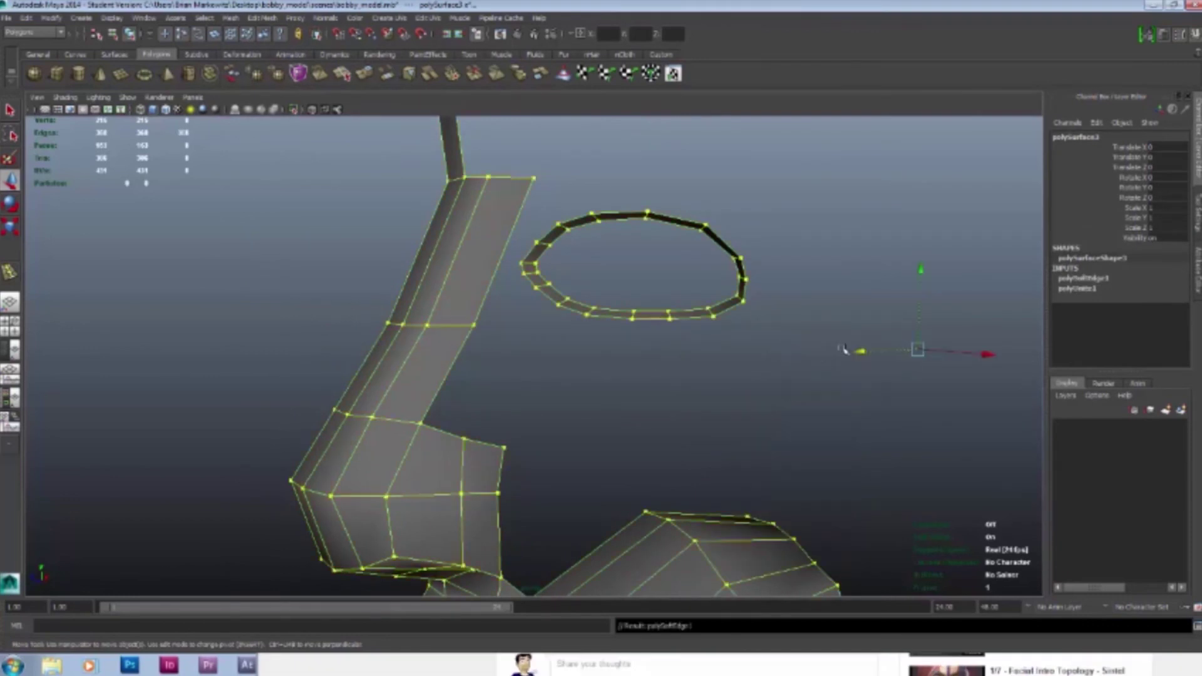
pyautogui.click(535, 221)
pyautogui.keyDown('alt'); pyautogui.moveTo(601, 326); pyautogui.dragTo(645, 350); pyautogui.keyUp('alt')
pyautogui.click(365, 74)
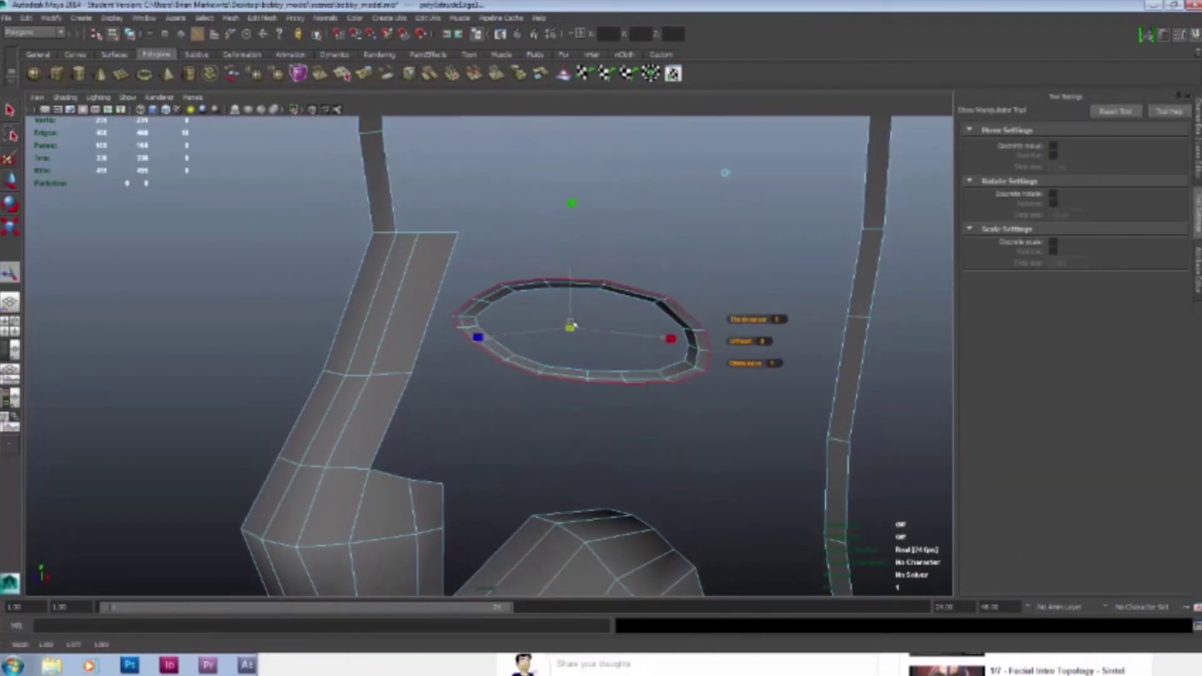
pyautogui.keyDown('alt'); pyautogui.moveTo(574, 325); pyautogui.dragTo(640, 209); pyautogui.keyUp('alt')
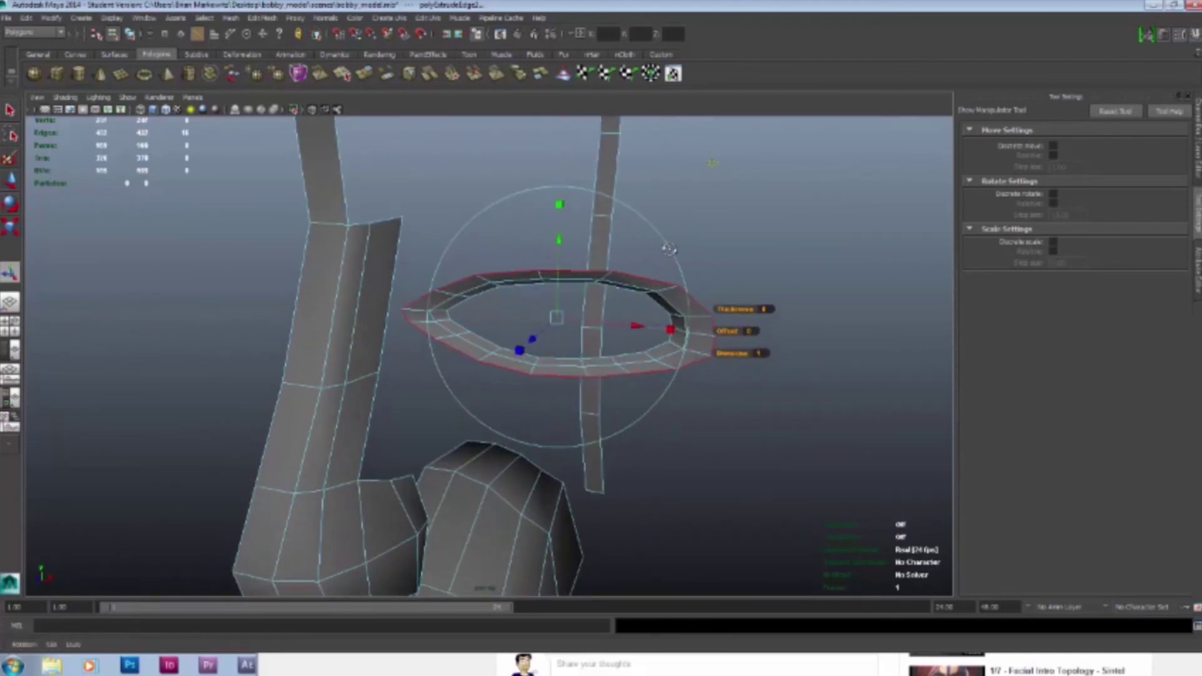
pyautogui.hotkey('ctrl', 'e')
pyautogui.keyDown('alt'); pyautogui.moveTo(712, 158); pyautogui.dragTo(429, 375); pyautogui.keyUp('alt')
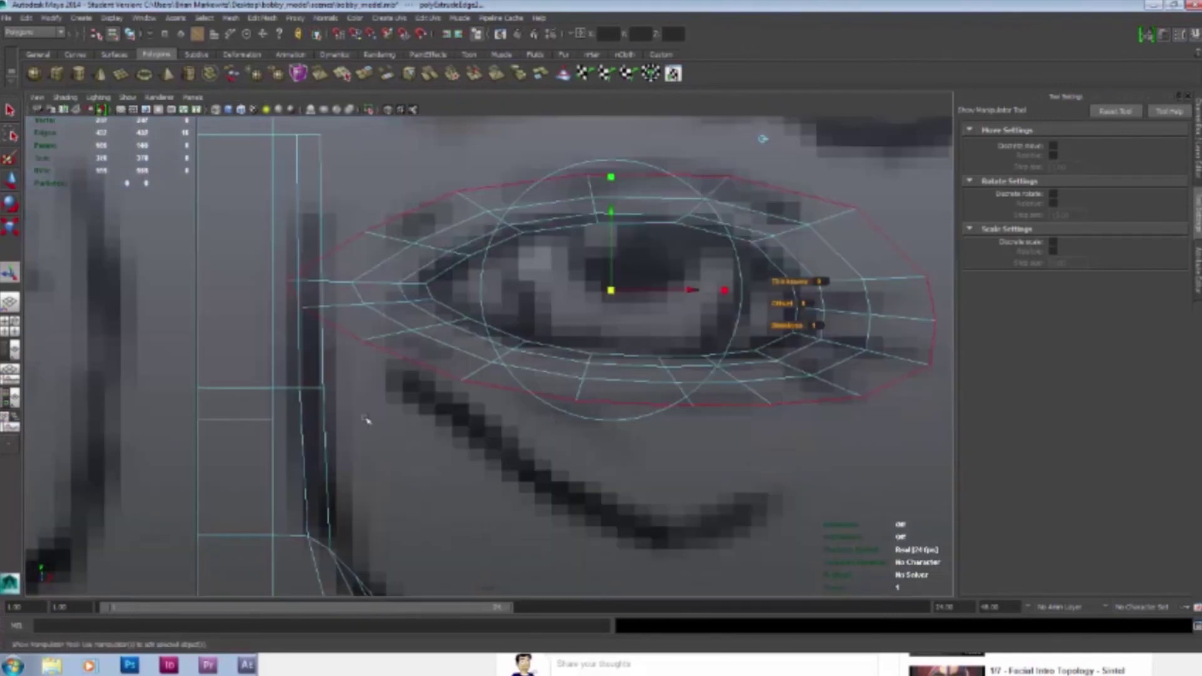
# In the front view, move the ring's outermost inner-corner vertices away from the side of the nose bridge
pyautogui.scroll(3, 435, 424)
pyautogui.press('q')
pyautogui.press('F9')
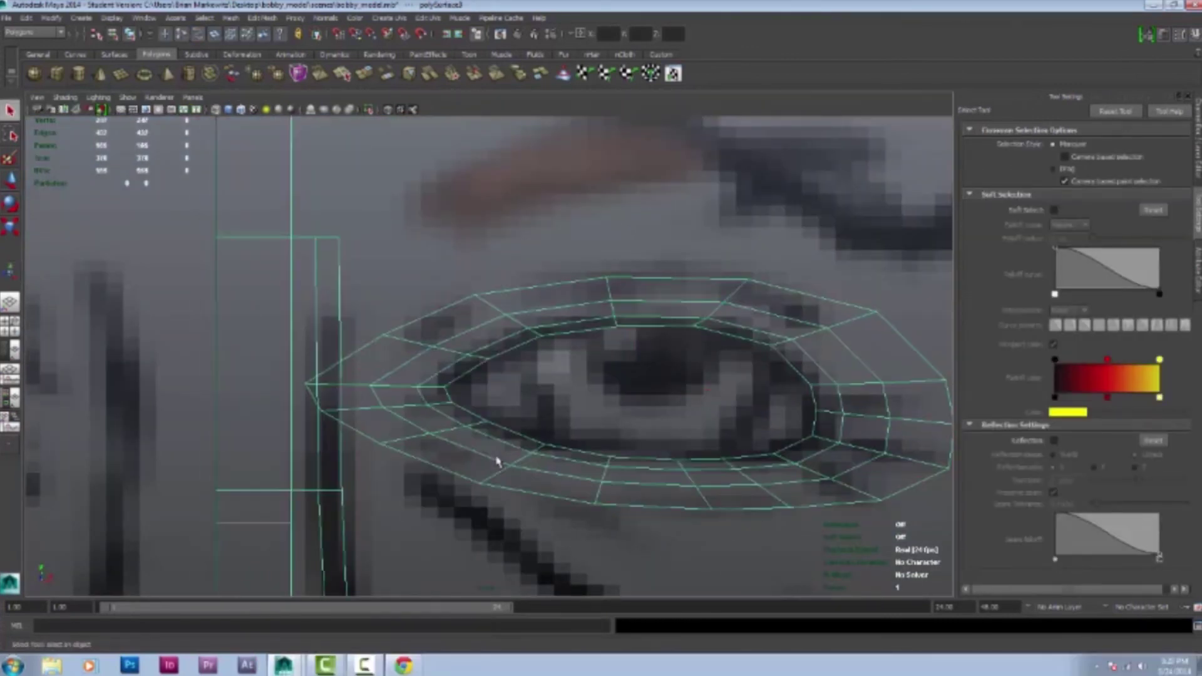
pyautogui.moveTo(295, 369); pyautogui.dragTo(322, 407)
pyautogui.press('w')
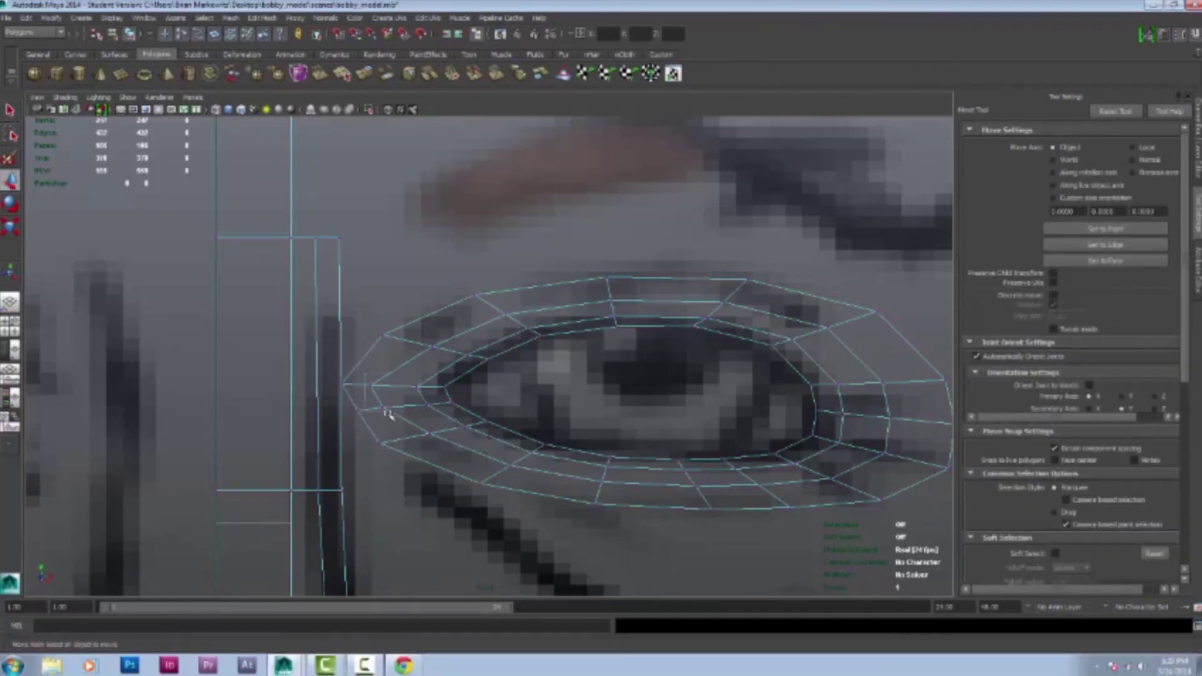
# Delete the surplus spoke edges across the lower lid beside the eye's inner corner
pyautogui.keyDown('alt'); pyautogui.moveTo(462, 398); pyautogui.dragTo(660, 349); pyautogui.keyUp('alt')
pyautogui.scroll(3, 660, 349)
pyautogui.moveTo(415, 343); pyautogui.dragTo(400, 343, button='right')
pyautogui.click(400, 343)
pyautogui.keyDown('shift'); pyautogui.moveTo(707, 315); pyautogui.dragTo(751, 330, button='right'); pyautogui.keyUp('shift')
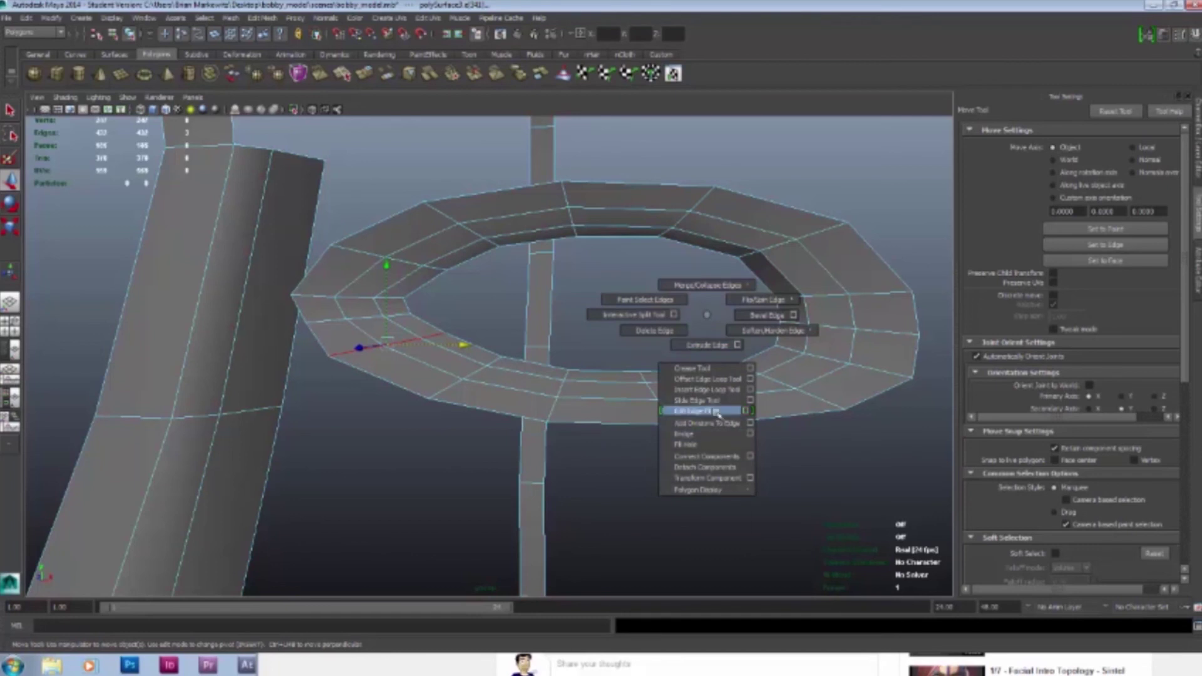
pyautogui.click(261, 18)
pyautogui.click(363, 385)
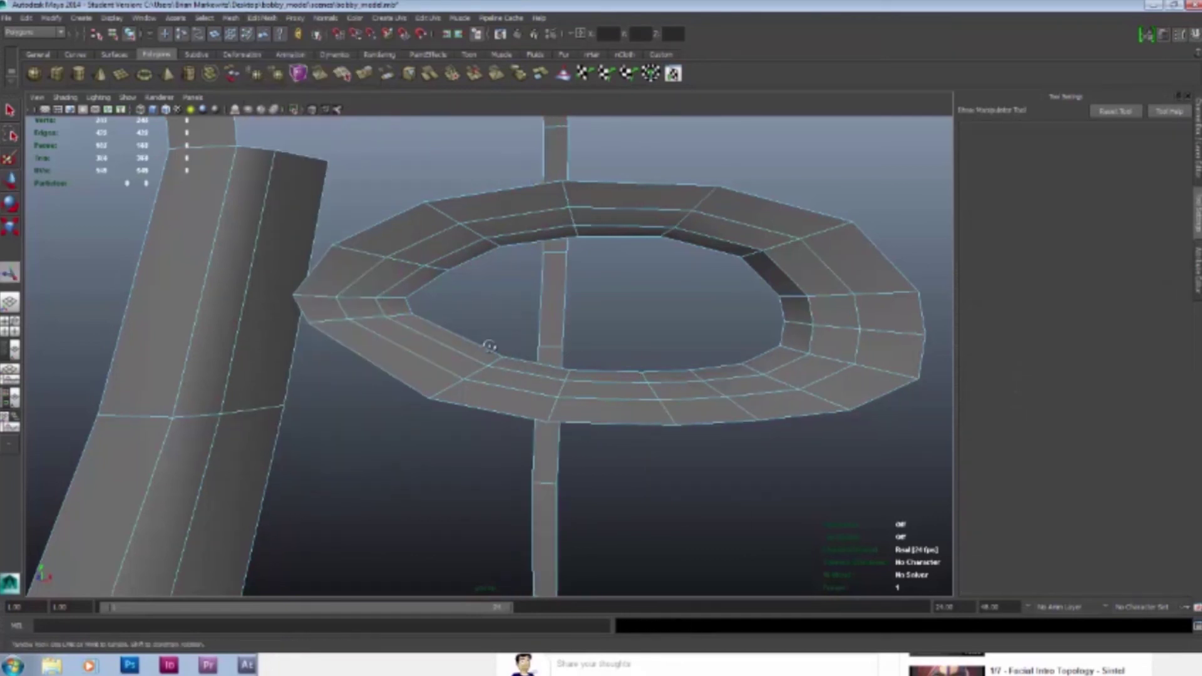
# Delete the surplus spoke edges across the upper lid near the eye's inner corner
pyautogui.keyDown('alt'); pyautogui.moveTo(476, 338); pyautogui.dragTo(569, 260); pyautogui.keyUp('alt')
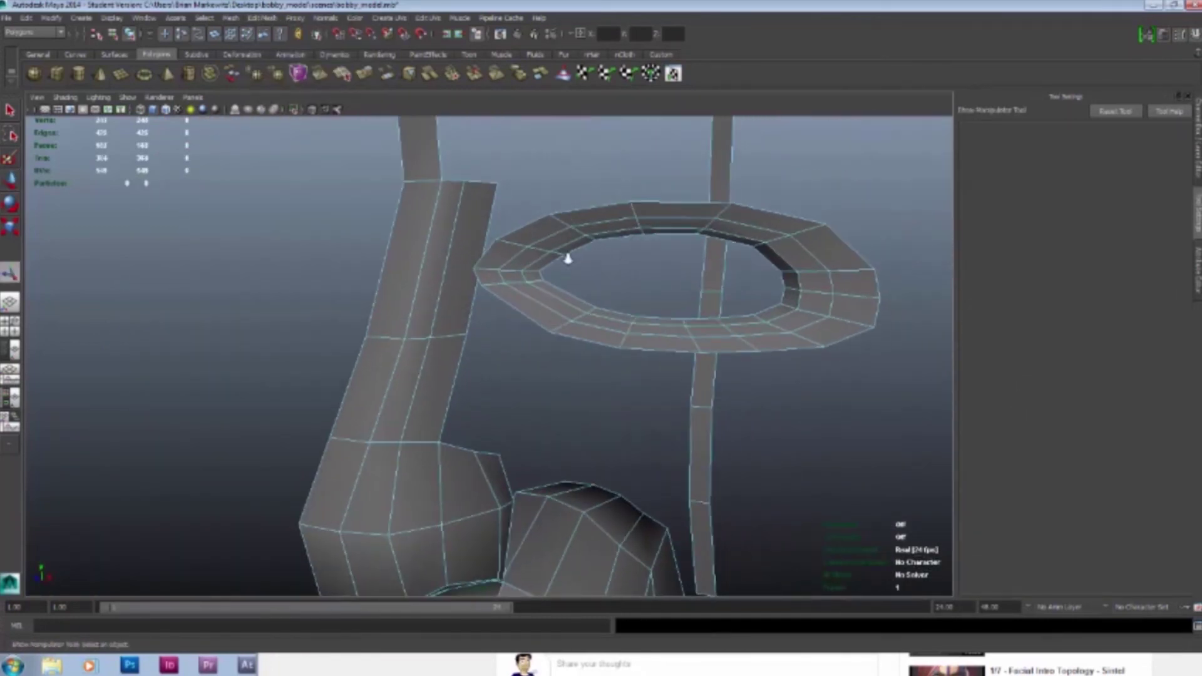
pyautogui.moveTo(530, 273); pyautogui.dragTo(529, 245, button='right')
pyautogui.click(544, 245)
pyautogui.press('w')
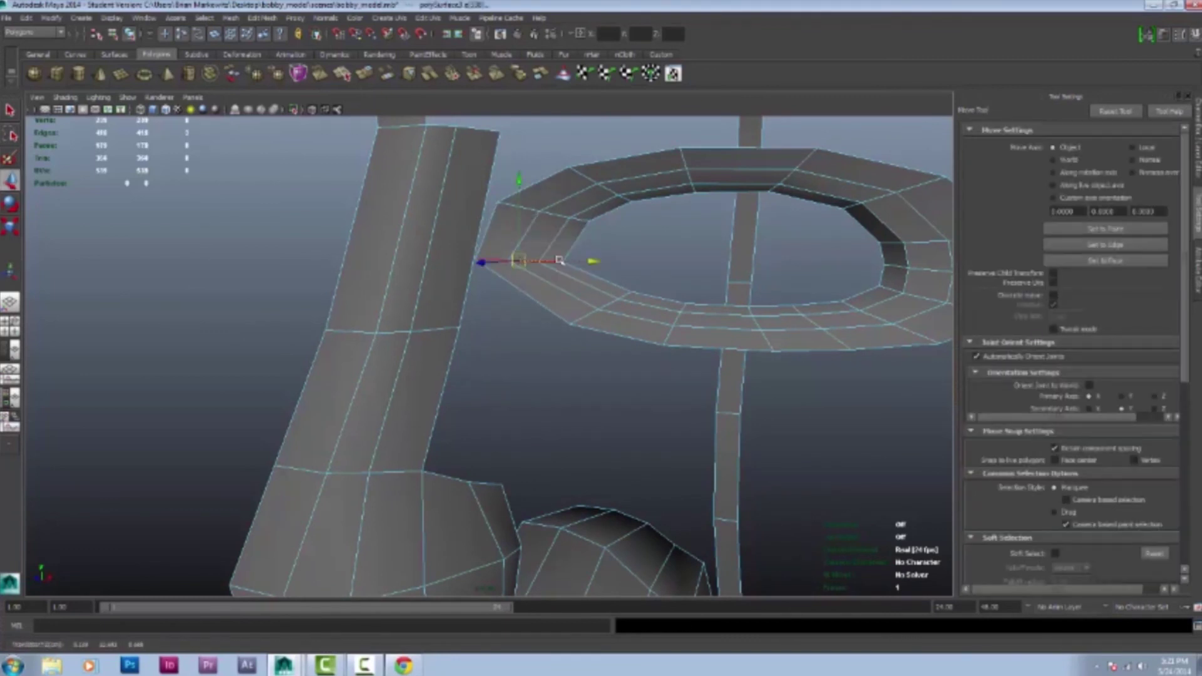
pyautogui.keyDown('alt'); pyautogui.moveTo(559, 260); pyautogui.dragTo(624, 259); pyautogui.keyUp('alt')
pyautogui.keyDown('alt'); pyautogui.moveTo(566, 292); pyautogui.dragTo(653, 292, button='middle'); pyautogui.keyUp('alt')
pyautogui.click(473, 233)
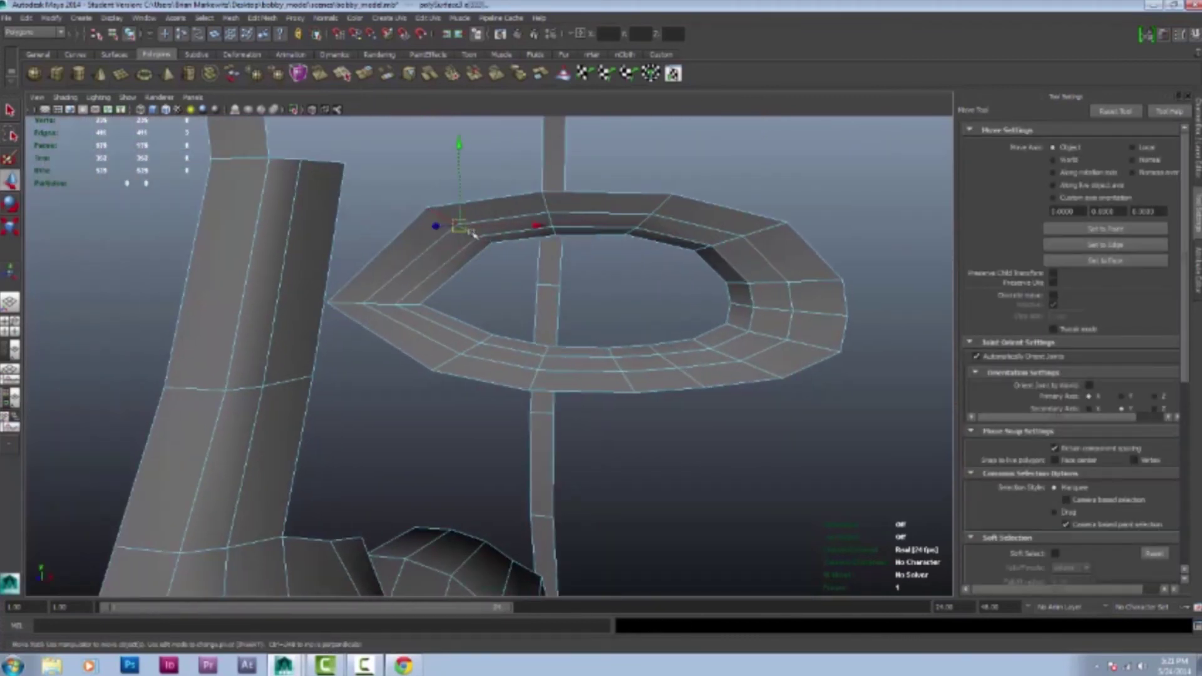
# Delete the extra spoke edges at the eye's outer corner and along the lower lid
pyautogui.keyDown('alt'); pyautogui.moveTo(617, 308); pyautogui.dragTo(651, 313); pyautogui.keyUp('alt')
pyautogui.click(725, 386)
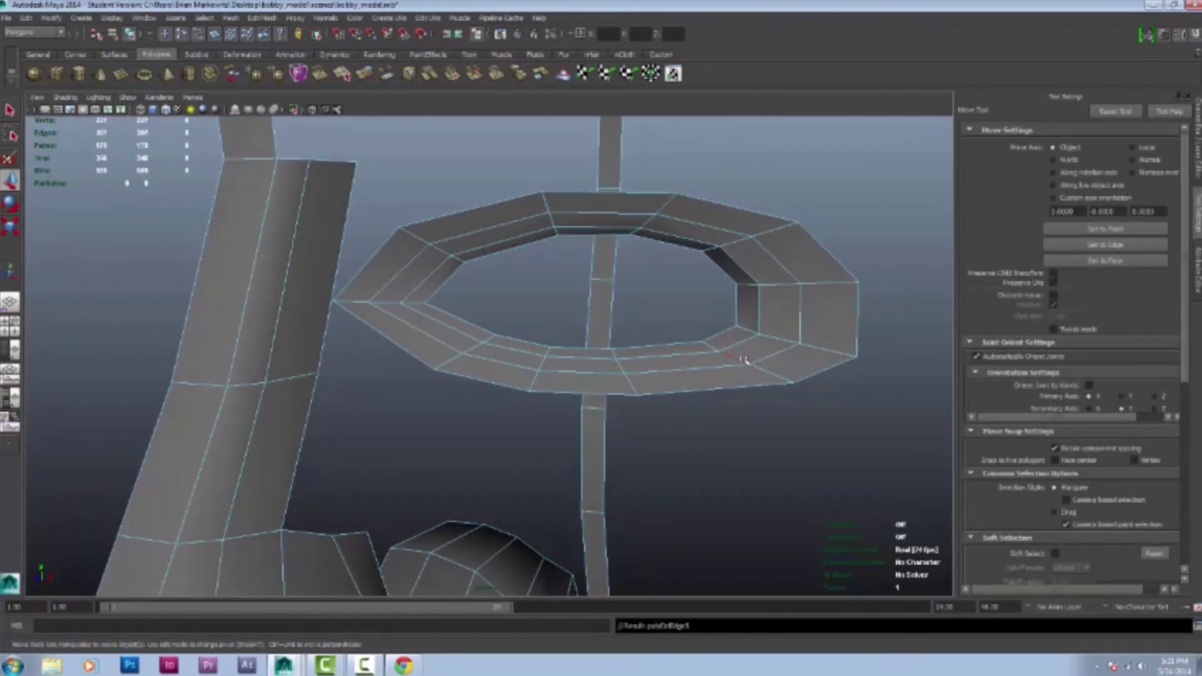
pyautogui.keyDown('alt'); pyautogui.moveTo(745, 360); pyautogui.dragTo(663, 368, button='right'); pyautogui.keyUp('alt')
pyautogui.click(664, 368)
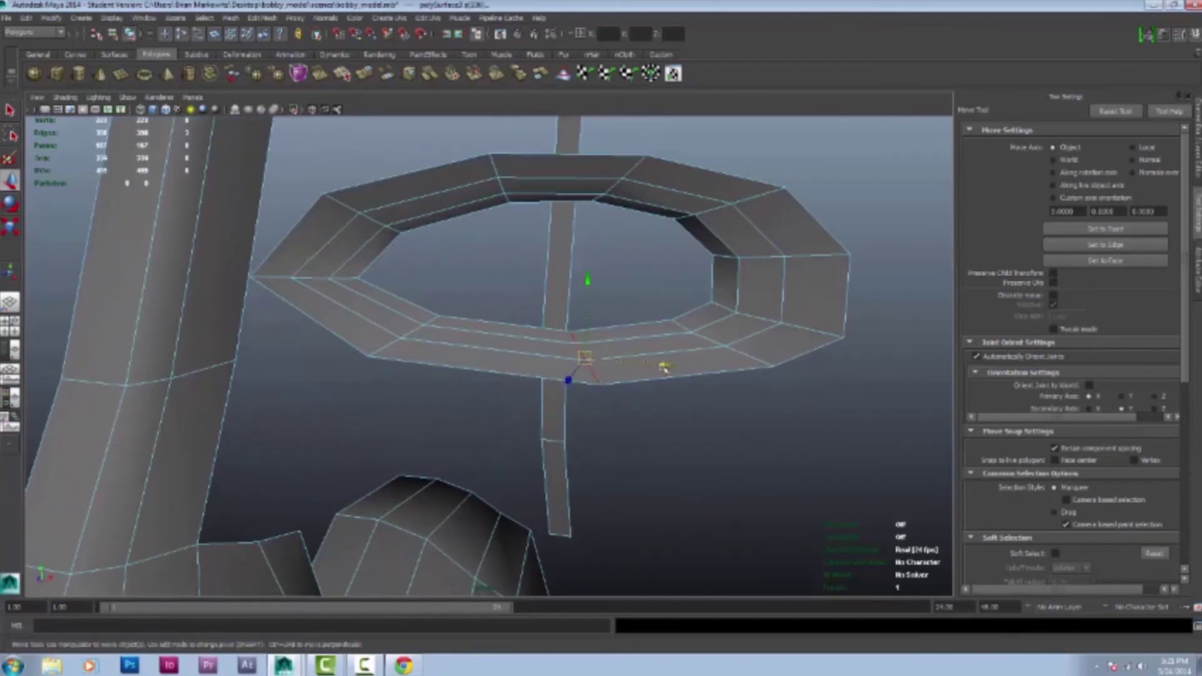
# Adjust the depth of the vertex in the middle of the lower lid to even out the ring's curve
pyautogui.scroll(4, 665, 370)
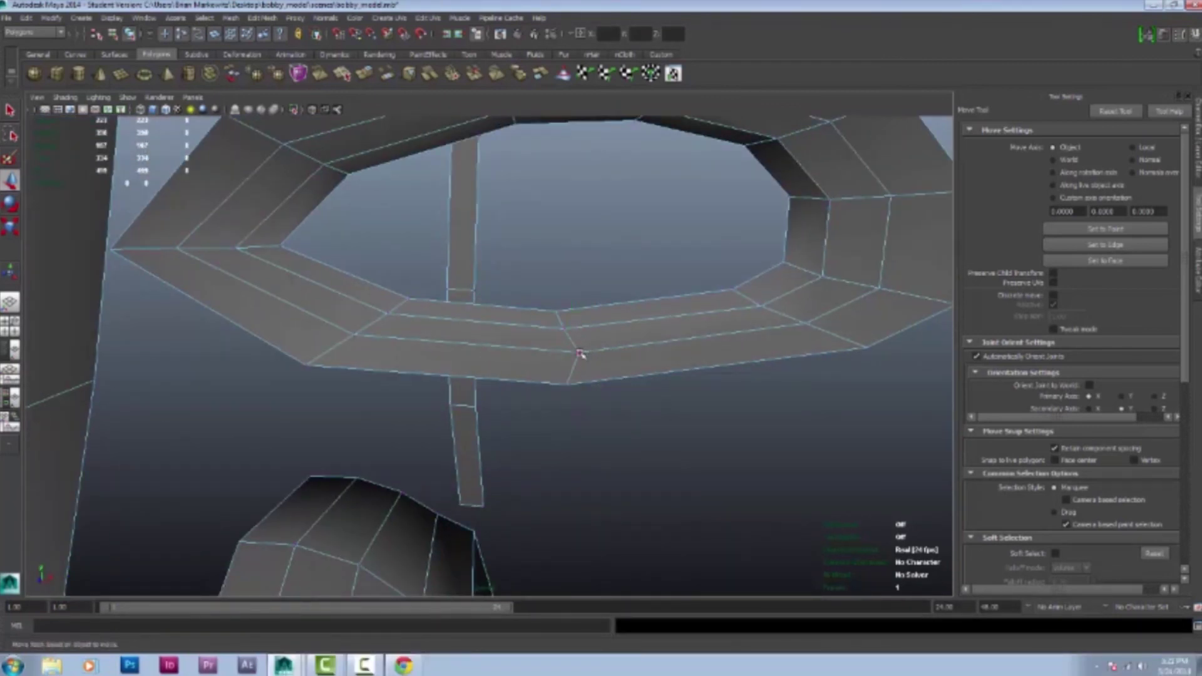
pyautogui.keyDown('alt'); pyautogui.moveTo(674, 323); pyautogui.dragTo(420, 406); pyautogui.keyUp('alt')
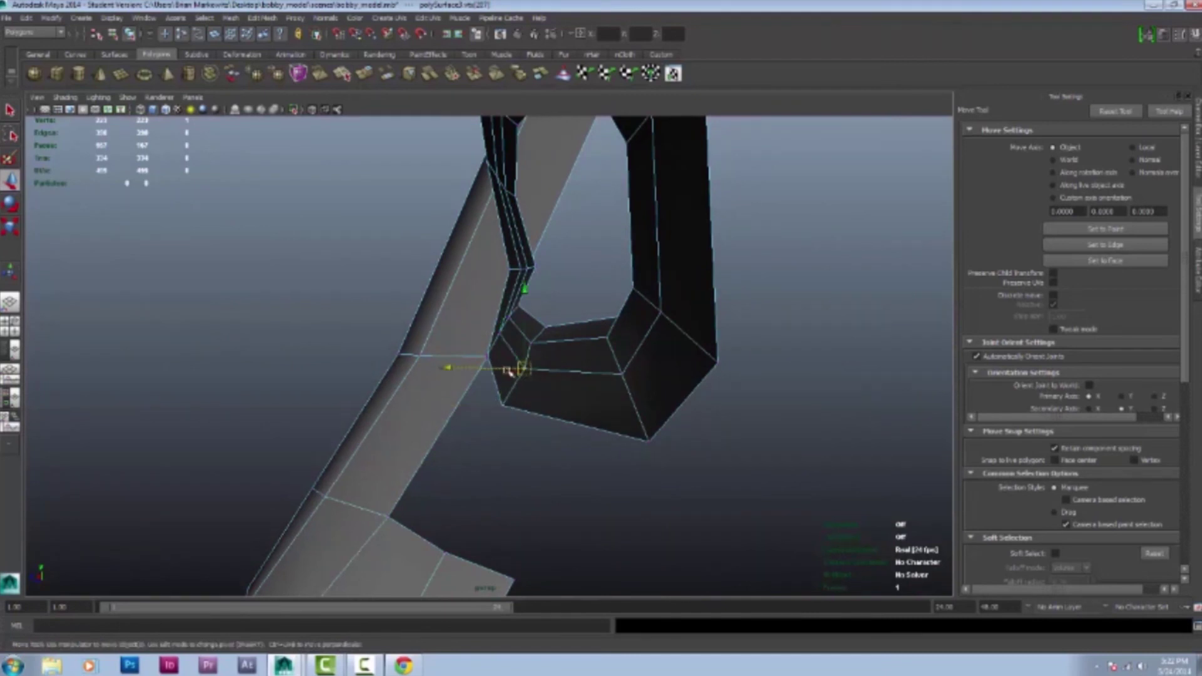
pyautogui.keyDown('alt'); pyautogui.moveTo(509, 371); pyautogui.dragTo(418, 356); pyautogui.keyUp('alt')
# Slide the horizontal edge row on the nose bridge up to the level of the eye's inner corner
pyautogui.rightClick(418, 356)
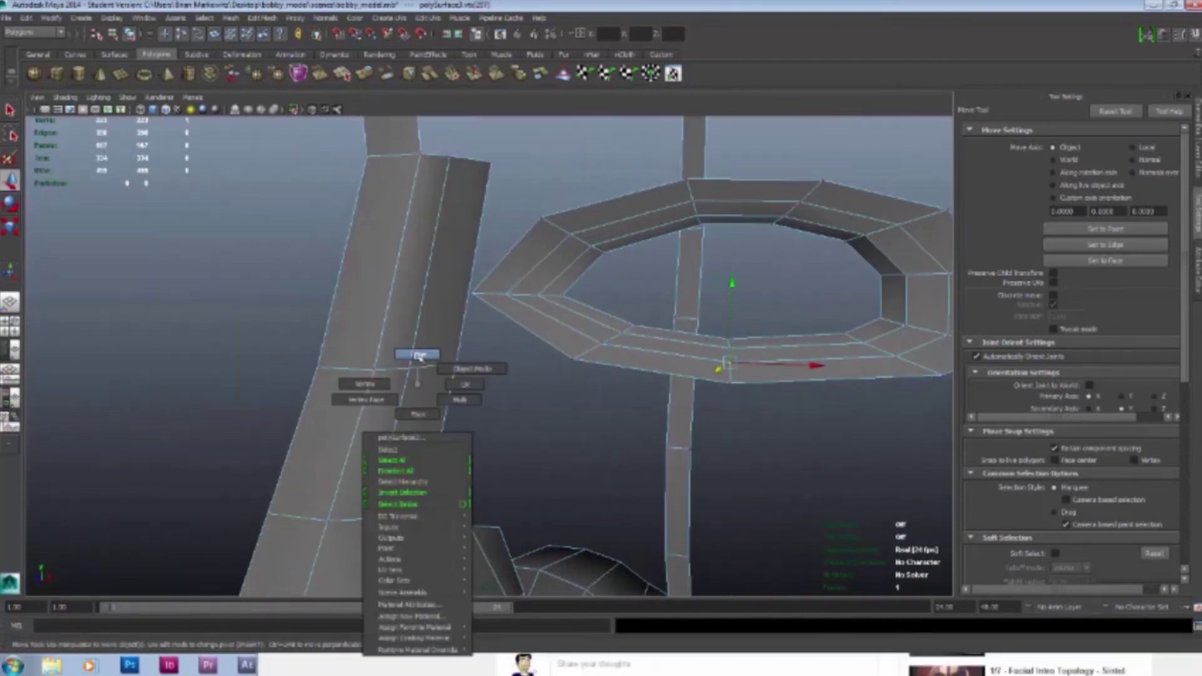
pyautogui.click(441, 368)
pyautogui.click(524, 456)
pyautogui.keyDown('alt'); pyautogui.moveTo(525, 456); pyautogui.dragTo(395, 311); pyautogui.keyUp('alt')
pyautogui.rightClick(579, 294)
pyautogui.click(603, 348)
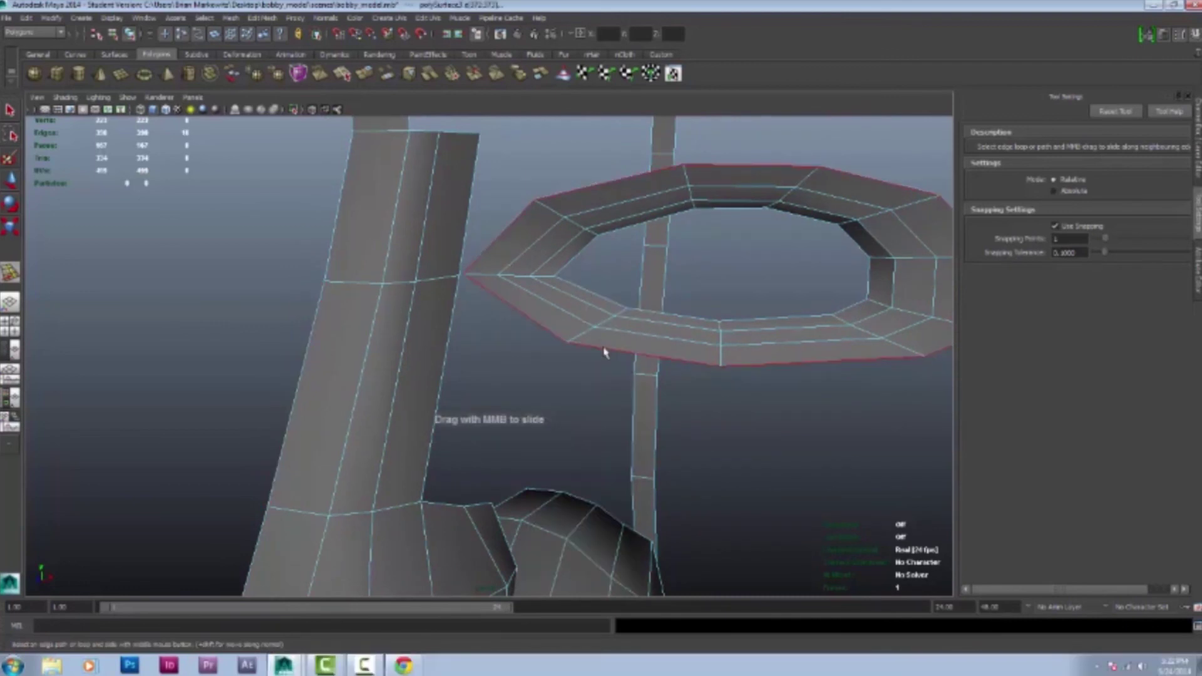
pyautogui.press('q')
pyautogui.keyDown('alt'); pyautogui.moveTo(603, 348); pyautogui.dragTo(501, 251); pyautogui.keyUp('alt')
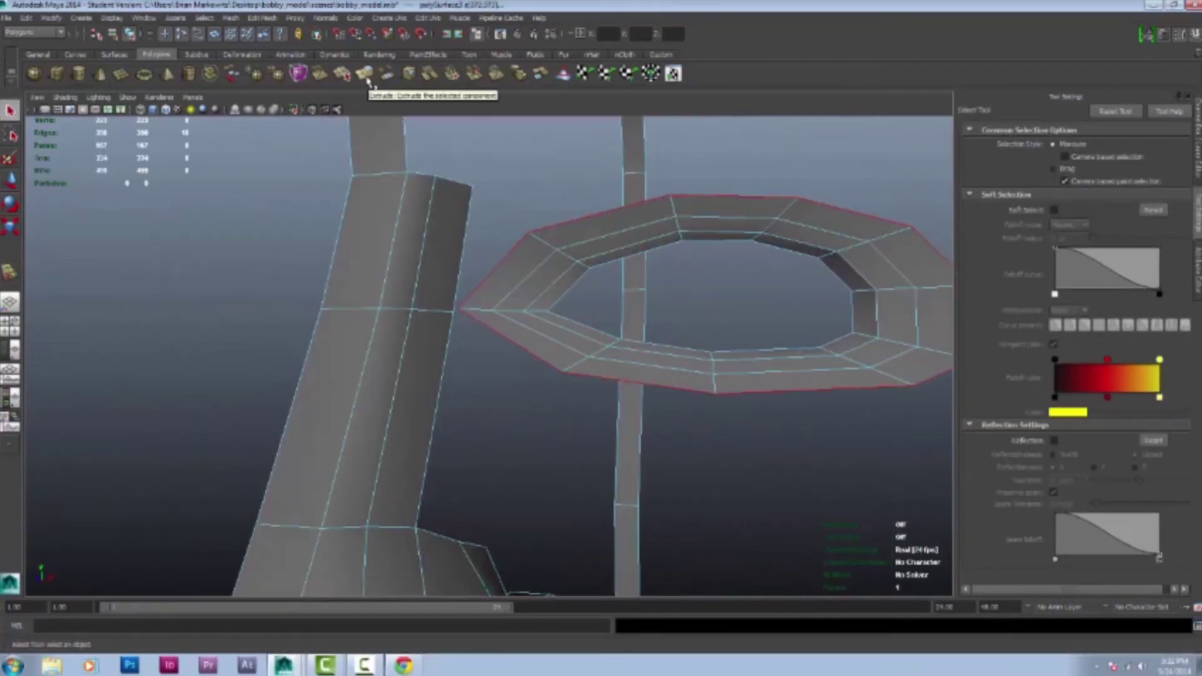
# Merge the eye ring's inner-corner vertex into the nose bridge's side vertex with the Merge Vertex Tool
pyautogui.keyDown('alt'); pyautogui.moveTo(513, 350); pyautogui.dragTo(556, 326); pyautogui.keyUp('alt')
pyautogui.click(557, 326)
pyautogui.keyDown('shift'); pyautogui.moveTo(556, 326); pyautogui.dragTo(477, 260, button='right'); pyautogui.keyUp('shift')
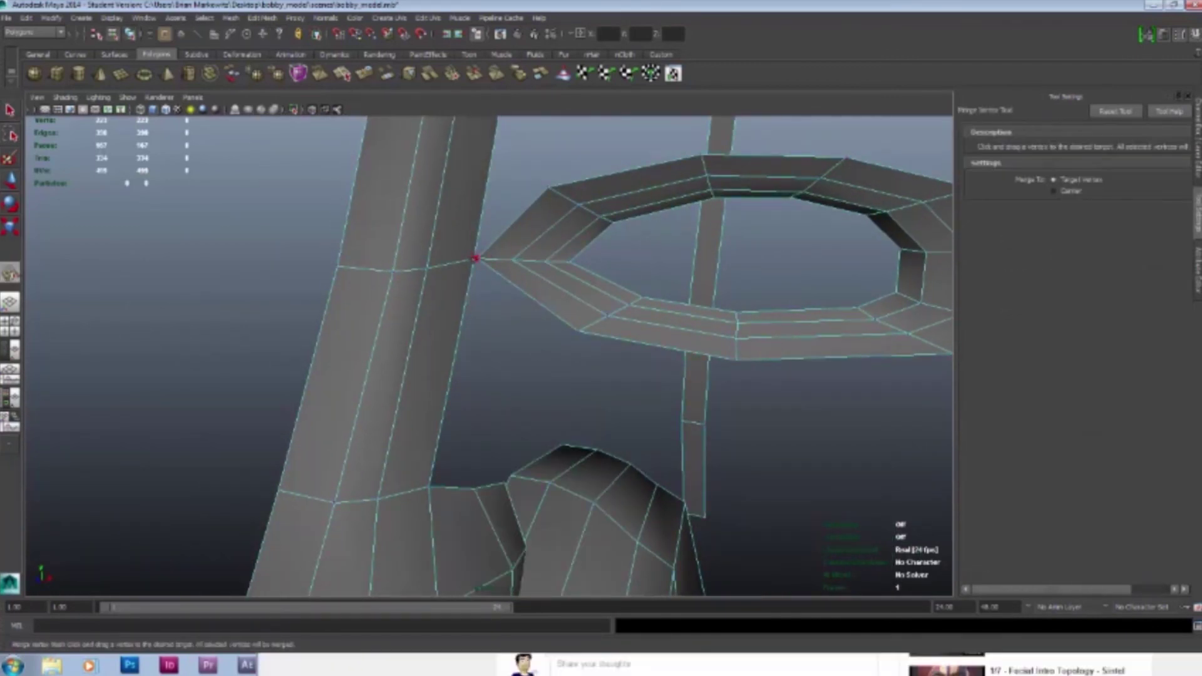
pyautogui.keyDown('alt'); pyautogui.moveTo(477, 260); pyautogui.dragTo(443, 403); pyautogui.keyUp('alt')
pyautogui.keyDown('alt'); pyautogui.moveTo(443, 404); pyautogui.dragTo(621, 408); pyautogui.keyUp('alt')
pyautogui.hotkey('ctrl', 'z')
pyautogui.press('q')
pyautogui.keyDown('alt'); pyautogui.moveTo(709, 462); pyautogui.dragTo(497, 351, button='middle'); pyautogui.keyUp('alt')
pyautogui.keyDown('shift'); pyautogui.moveTo(497, 351); pyautogui.dragTo(485, 308, button='right'); pyautogui.keyUp('shift')
pyautogui.click(334, 332)
pyautogui.click(395, 340)
pyautogui.press('Return')
pyautogui.click(26, 17)
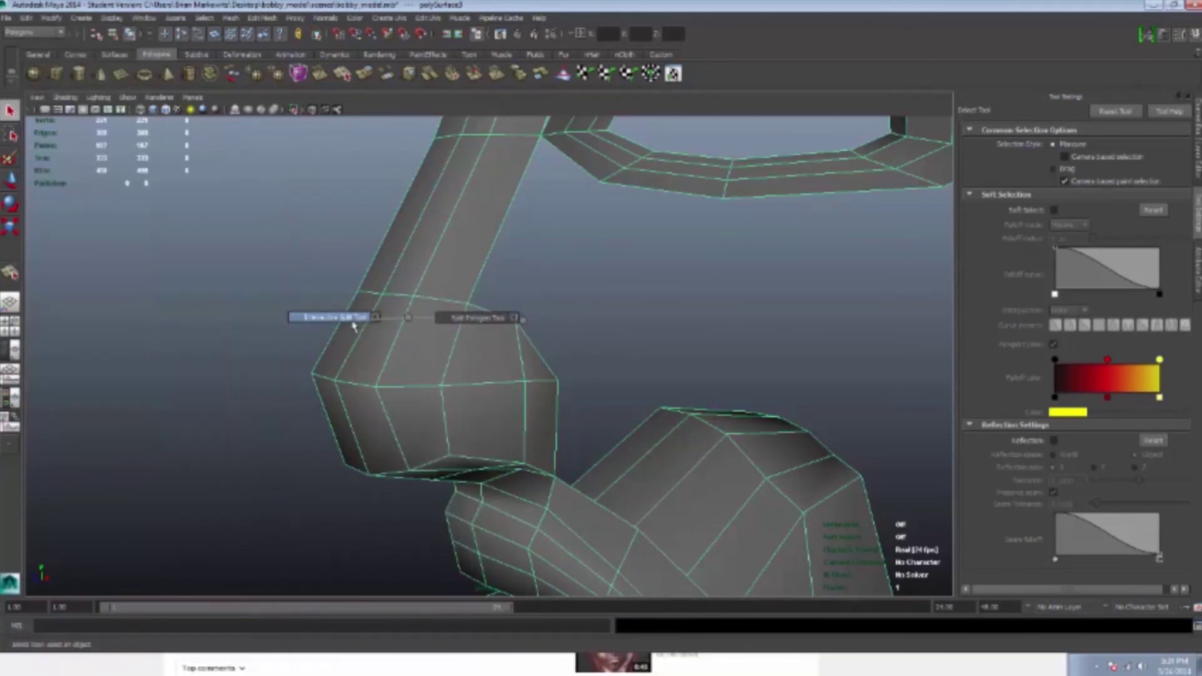
# Split a new horizontal edge row across the upper part of the nose ball with the Interactive Split Tool
pyautogui.keyDown('shift'); pyautogui.moveTo(353, 326); pyautogui.dragTo(354, 326, button='right'); pyautogui.keyUp('shift')
pyautogui.click(335, 342)
pyautogui.click(456, 344)
pyautogui.press('Return')
# Complete the new edge row to the side of the nose and adjust its end vertex
pyautogui.keyDown('alt'); pyautogui.moveTo(483, 349); pyautogui.dragTo(421, 341); pyautogui.keyUp('alt')
pyautogui.moveTo(422, 341)
pyautogui.keyDown('shift'); pyautogui.mouseDown(button='right')
pyautogui.moveTo(363, 337)
pyautogui.moveTo(433, 335)
pyautogui.mouseUp(button='right'); pyautogui.keyUp('shift')
pyautogui.keyDown('alt'); pyautogui.moveTo(390, 338); pyautogui.dragTo(498, 360); pyautogui.keyUp('alt')
pyautogui.press('q')
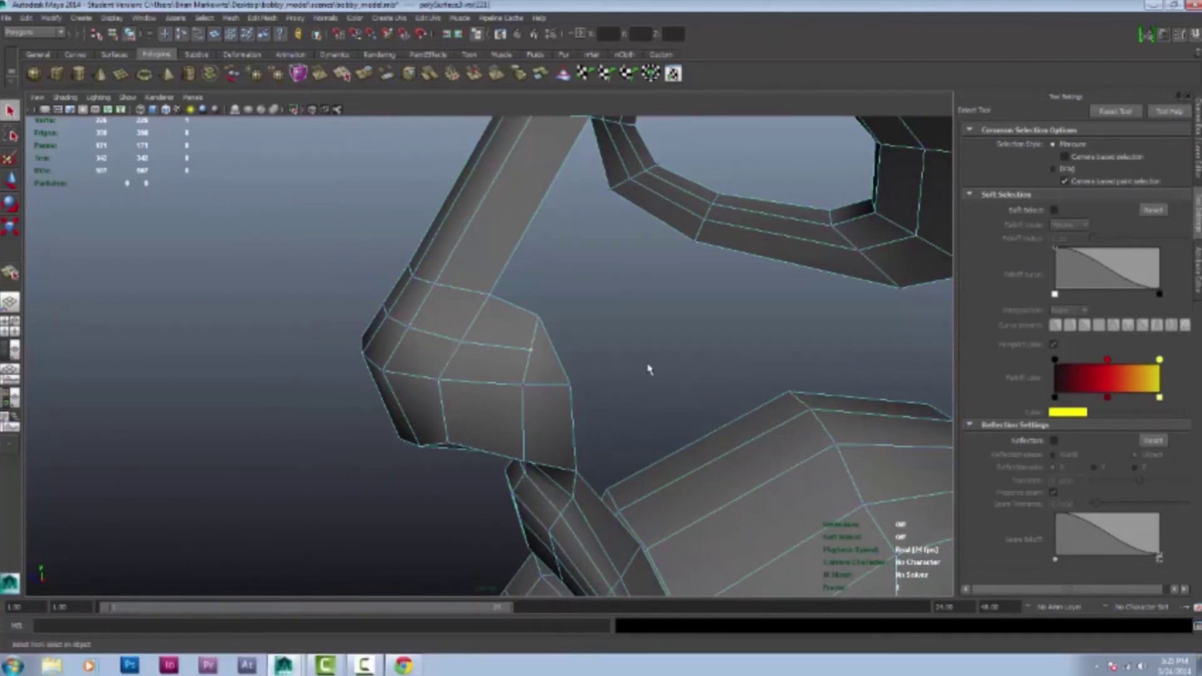
pyautogui.press('w')
pyautogui.keyDown('alt'); pyautogui.moveTo(649, 370); pyautogui.dragTo(425, 284); pyautogui.keyUp('alt')
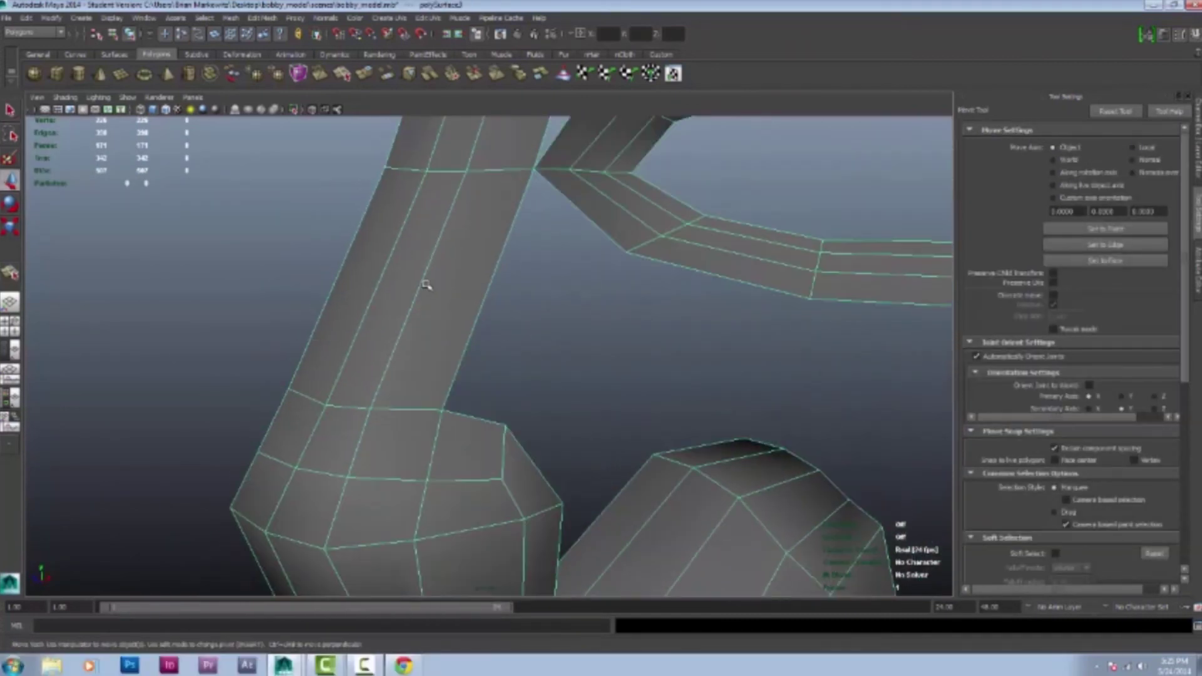
# Merge the lower eye ring's outer vertex nearest the inner corner into the vertex where the bridge meets the nose ball
pyautogui.keyDown('shift'); pyautogui.moveTo(434, 274); pyautogui.dragTo(434, 274, button='right'); pyautogui.keyUp('shift')
pyautogui.keyDown('alt'); pyautogui.moveTo(434, 274); pyautogui.dragTo(363, 375); pyautogui.keyUp('alt')
pyautogui.press('q')
pyautogui.press('F8')
pyautogui.keyDown('shift'); pyautogui.moveTo(363, 375); pyautogui.dragTo(388, 491, button='right'); pyautogui.keyUp('shift')
pyautogui.moveTo(389, 490); pyautogui.dragTo(362, 330)
# Merge the upper eye ring's outer vertex nearest the inner corner into the nose bridge's top side vertex
pyautogui.press('q')
pyautogui.press('F8')
pyautogui.keyDown('shift'); pyautogui.moveTo(385, 345); pyautogui.dragTo(354, 344, button='right'); pyautogui.keyUp('shift')
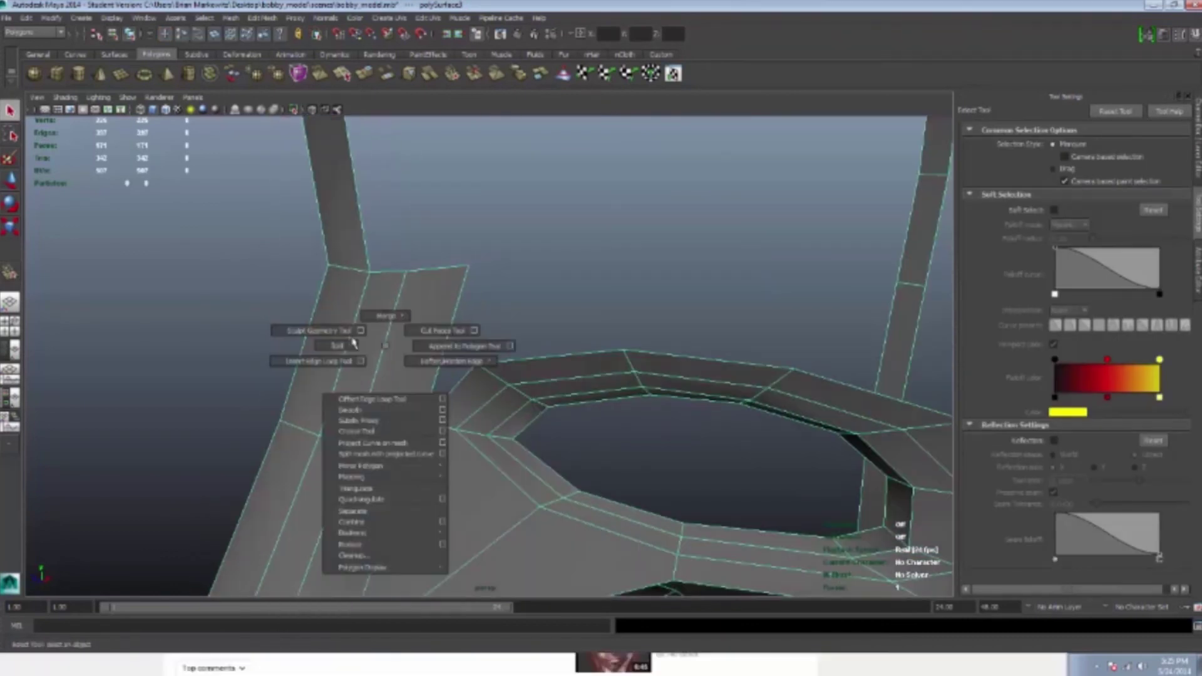
pyautogui.press('F10')
pyautogui.press('w')
pyautogui.keyDown('alt'); pyautogui.moveTo(556, 303); pyautogui.dragTo(465, 388); pyautogui.keyUp('alt')
pyautogui.press('F8')
pyautogui.keyDown('shift'); pyautogui.moveTo(465, 389); pyautogui.dragTo(410, 330, button='right'); pyautogui.keyUp('shift')
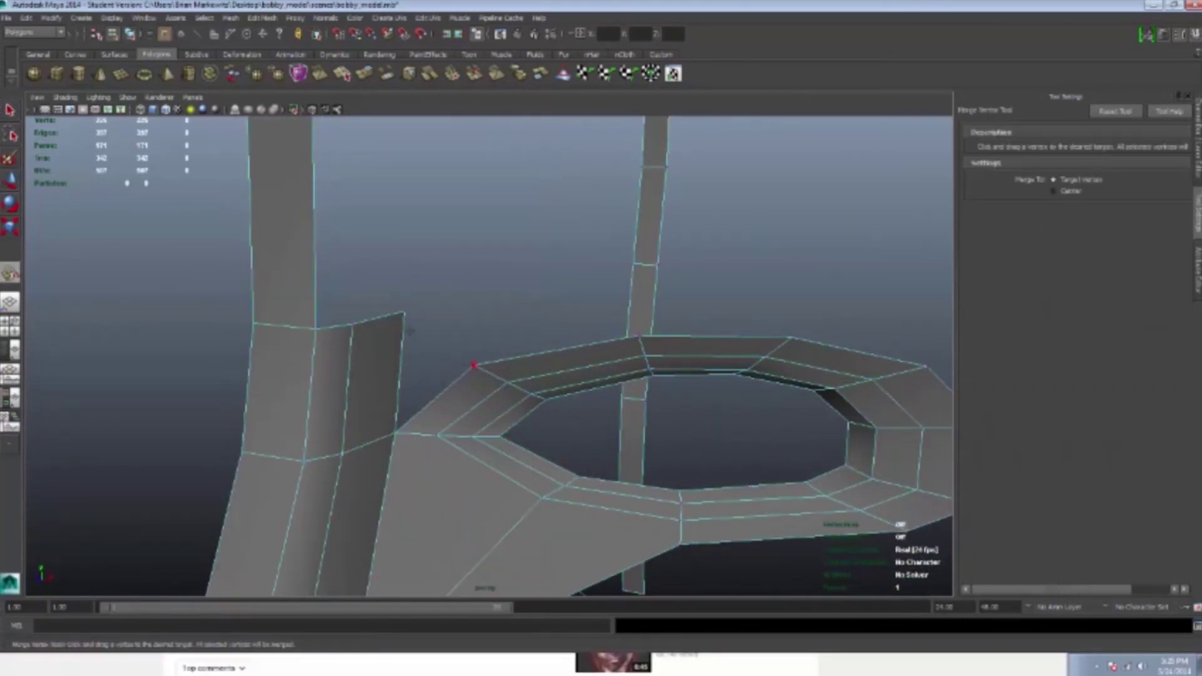
pyautogui.keyDown('alt'); pyautogui.moveTo(406, 318); pyautogui.dragTo(405, 424); pyautogui.keyUp('alt')
# Move the merged vertex at the top of the bridge in depth to shape the inner brow
pyautogui.press('w')
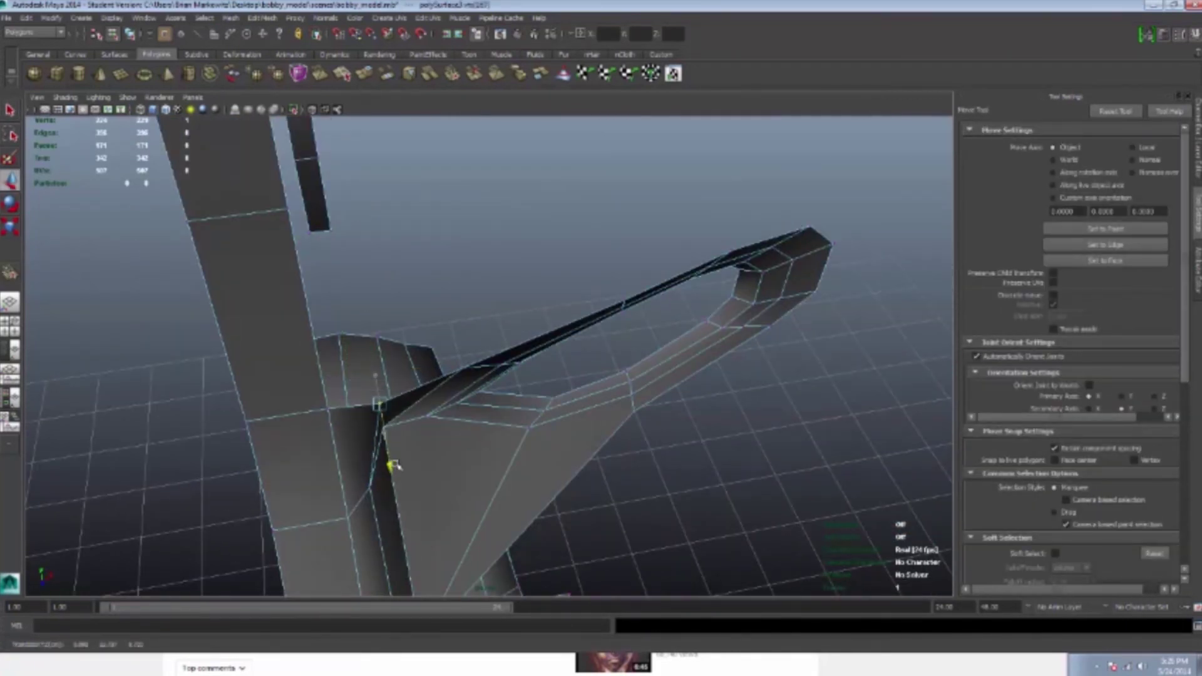
pyautogui.keyDown('alt'); pyautogui.moveTo(394, 466); pyautogui.dragTo(559, 342); pyautogui.keyUp('alt')
pyautogui.click(559, 342)
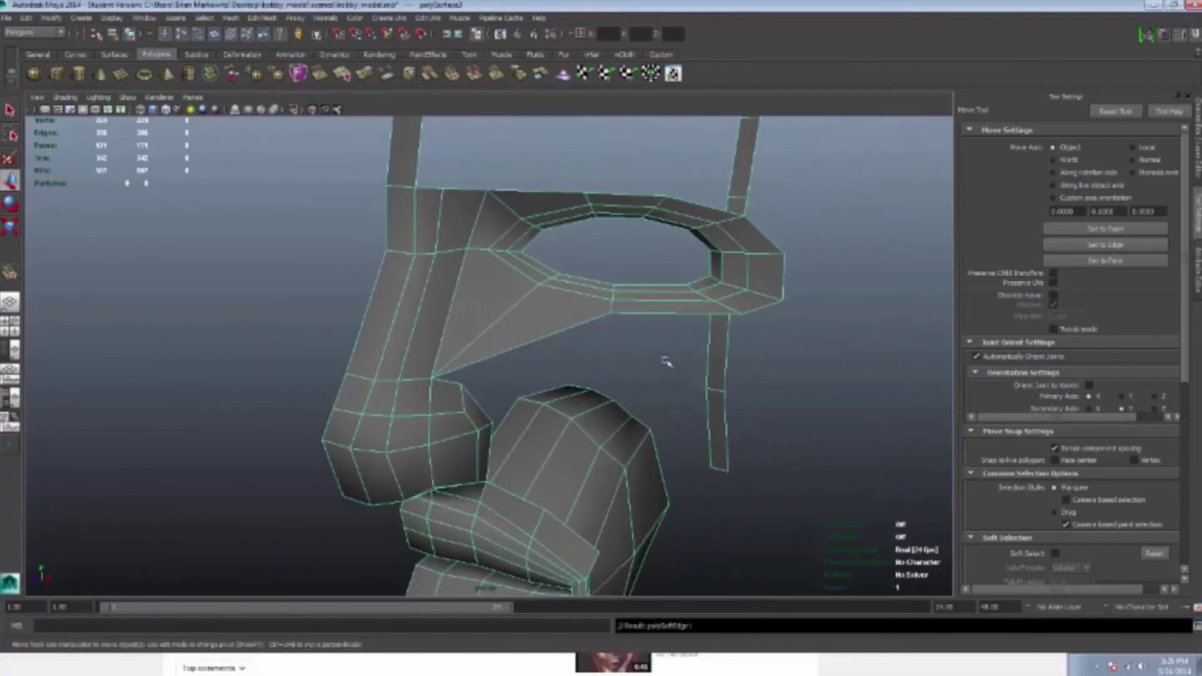
# Insert an edge loop around the outer band of the eye ring, running through the new faces beside the nose
pyautogui.keyDown('alt'); pyautogui.moveTo(628, 369); pyautogui.dragTo(502, 346); pyautogui.keyUp('alt')
pyautogui.click(688, 388)
pyautogui.keyDown('shift'); pyautogui.moveTo(503, 346); pyautogui.dragTo(607, 348, button='right'); pyautogui.keyUp('shift')
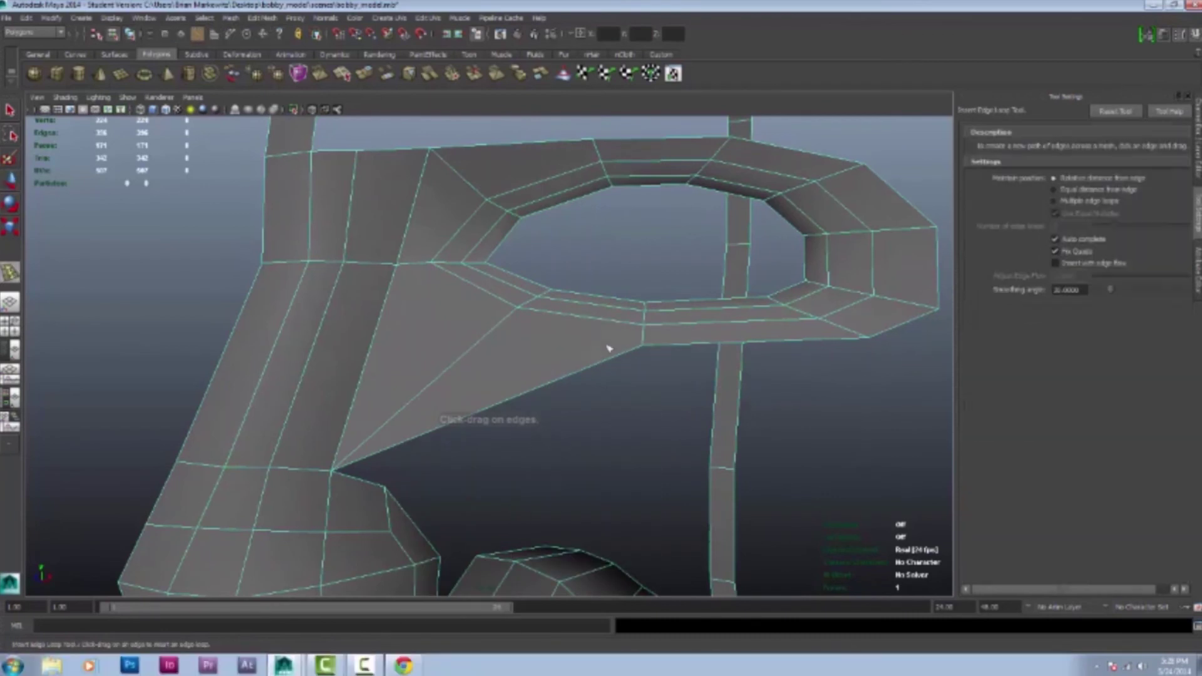
pyautogui.click(651, 338)
pyautogui.keyDown('alt'); pyautogui.moveTo(651, 338); pyautogui.dragTo(728, 356); pyautogui.keyUp('alt')
# Select the outermost vertices beneath the lower lid and move them to widen the lower band
pyautogui.press('q')
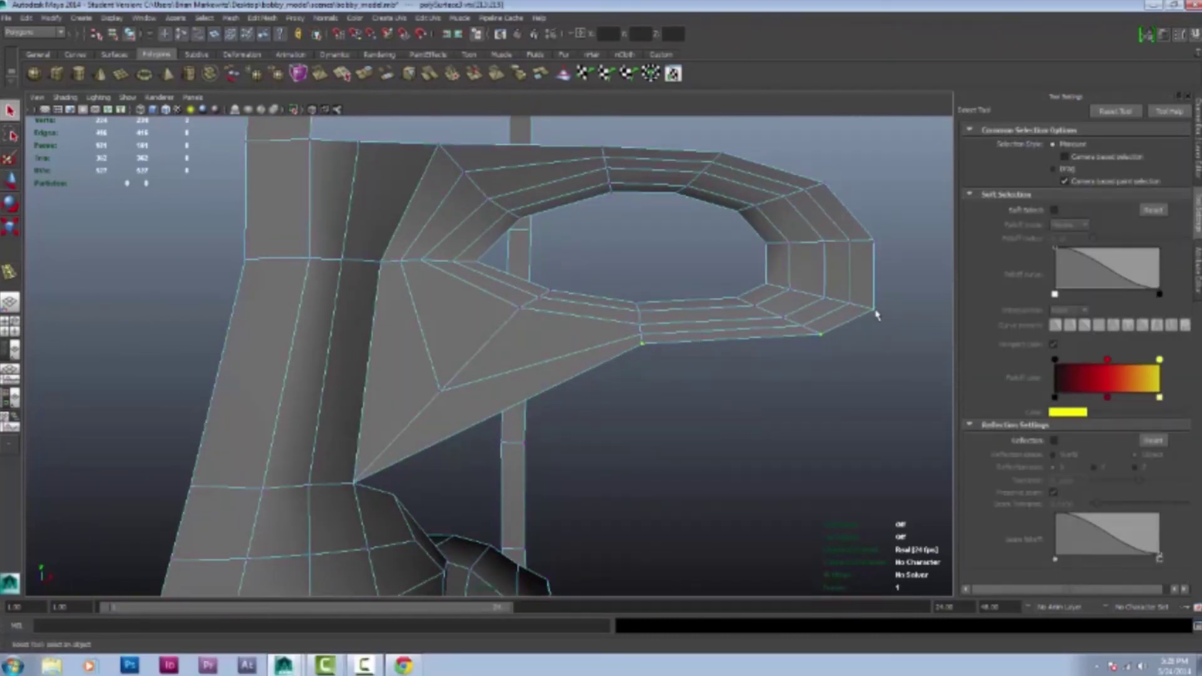
pyautogui.click(616, 208)
pyautogui.press('w')
# Insert an edge loop across the cheek faces beneath the inner lower lid and merge its lower end into the nose-side vertex
pyautogui.keyDown('alt'); pyautogui.moveTo(617, 208); pyautogui.dragTo(703, 357); pyautogui.keyUp('alt')
pyautogui.keyDown('shift'); pyautogui.moveTo(703, 356); pyautogui.dragTo(646, 379, button='right'); pyautogui.keyUp('shift')
pyautogui.click(646, 380)
pyautogui.keyDown('alt'); pyautogui.moveTo(646, 379); pyautogui.dragTo(389, 232); pyautogui.keyUp('alt')
pyautogui.press('q')
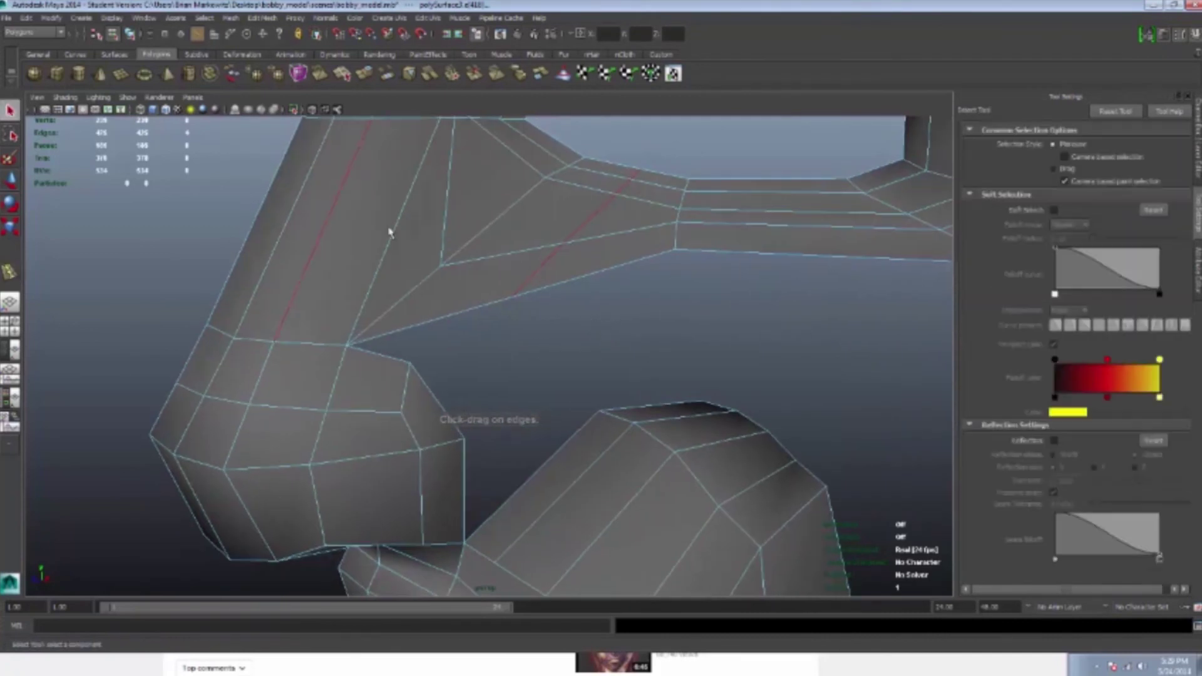
pyautogui.keyDown('shift'); pyautogui.moveTo(511, 257); pyautogui.dragTo(509, 229, button='right'); pyautogui.keyUp('shift')
pyautogui.keyDown('alt'); pyautogui.moveTo(509, 229); pyautogui.dragTo(375, 326); pyautogui.keyUp('alt')
# Reposition the cheek vertices between the nose and the lower lid to space the new faces evenly
pyautogui.click(9, 112)
pyautogui.press('w')
pyautogui.keyDown('alt'); pyautogui.moveTo(767, 365); pyautogui.dragTo(614, 390); pyautogui.keyUp('alt')
pyautogui.click(558, 381)
pyautogui.click(559, 344)
pyautogui.keyDown('alt'); pyautogui.moveTo(601, 324); pyautogui.dragTo(400, 348); pyautogui.keyUp('alt')
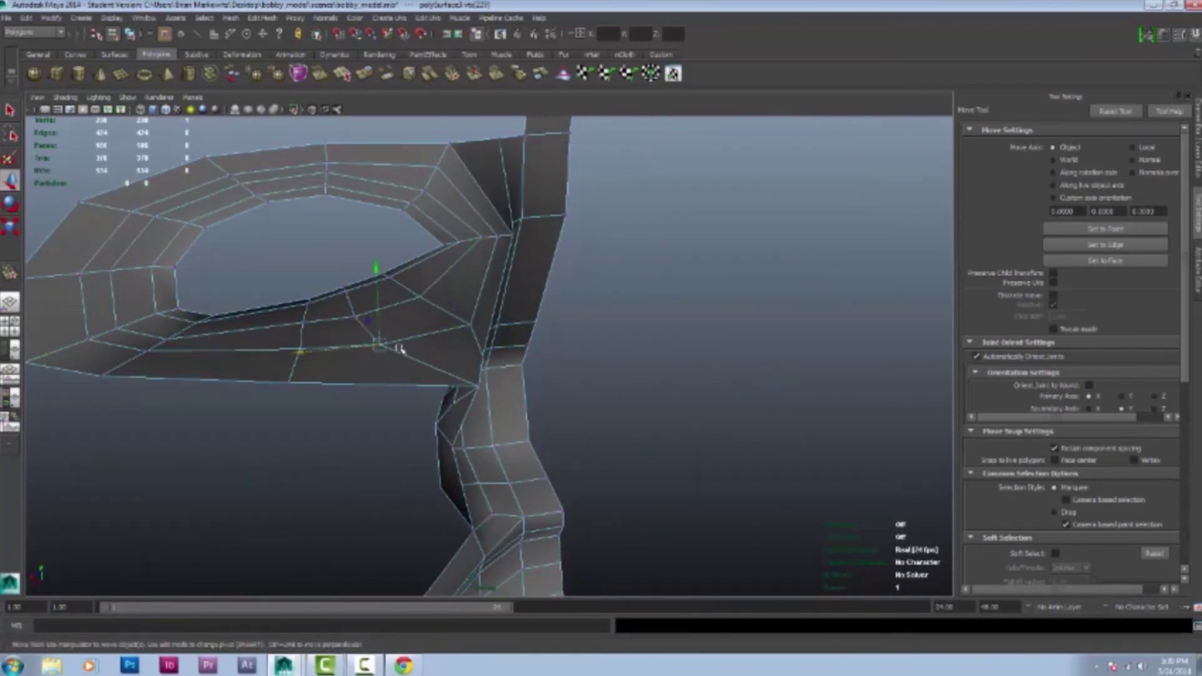
pyautogui.keyDown('alt'); pyautogui.moveTo(350, 293); pyautogui.dragTo(577, 348); pyautogui.keyUp('alt')
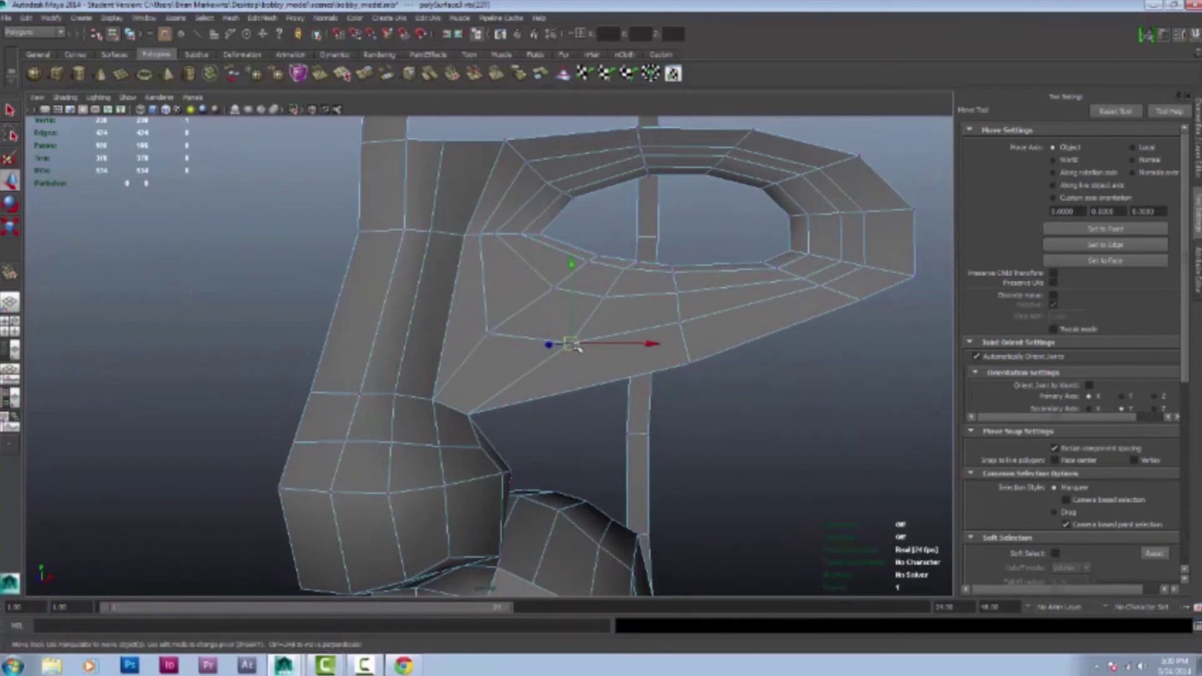
# Move the lower lid's rim vertex near the inner corner to smooth the eye opening
pyautogui.keyDown('alt'); pyautogui.moveTo(554, 287); pyautogui.dragTo(574, 375, button='right'); pyautogui.keyUp('alt')
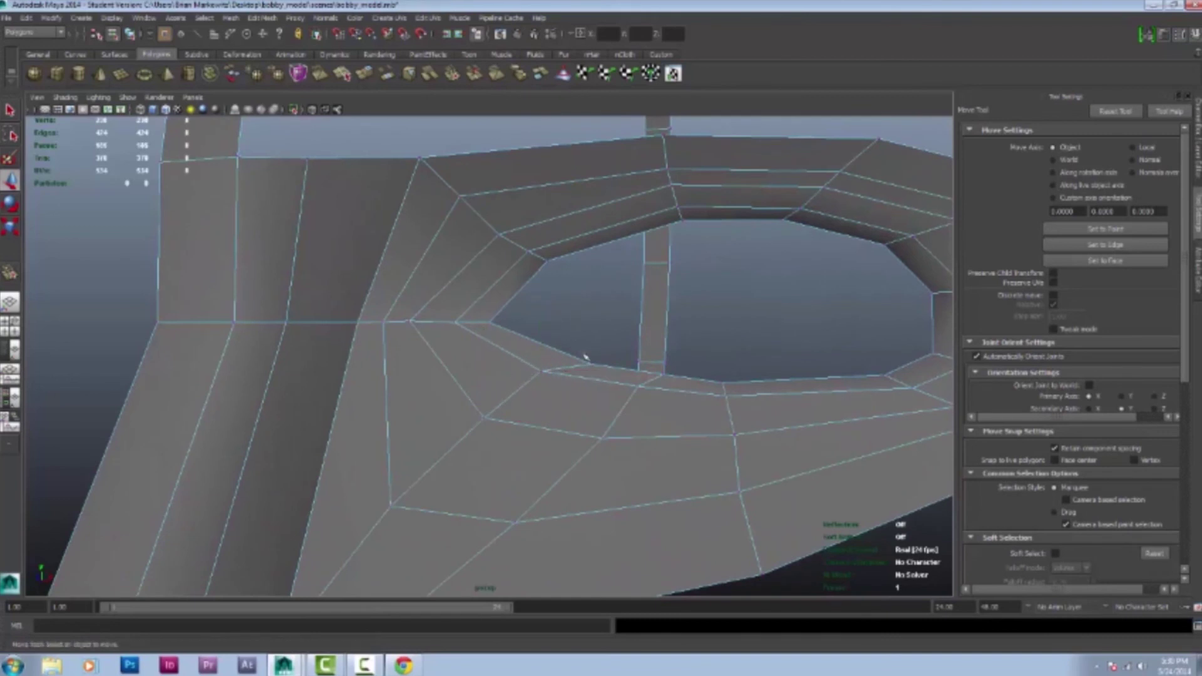
pyautogui.keyDown('alt'); pyautogui.moveTo(632, 371); pyautogui.dragTo(492, 343); pyautogui.keyUp('alt')
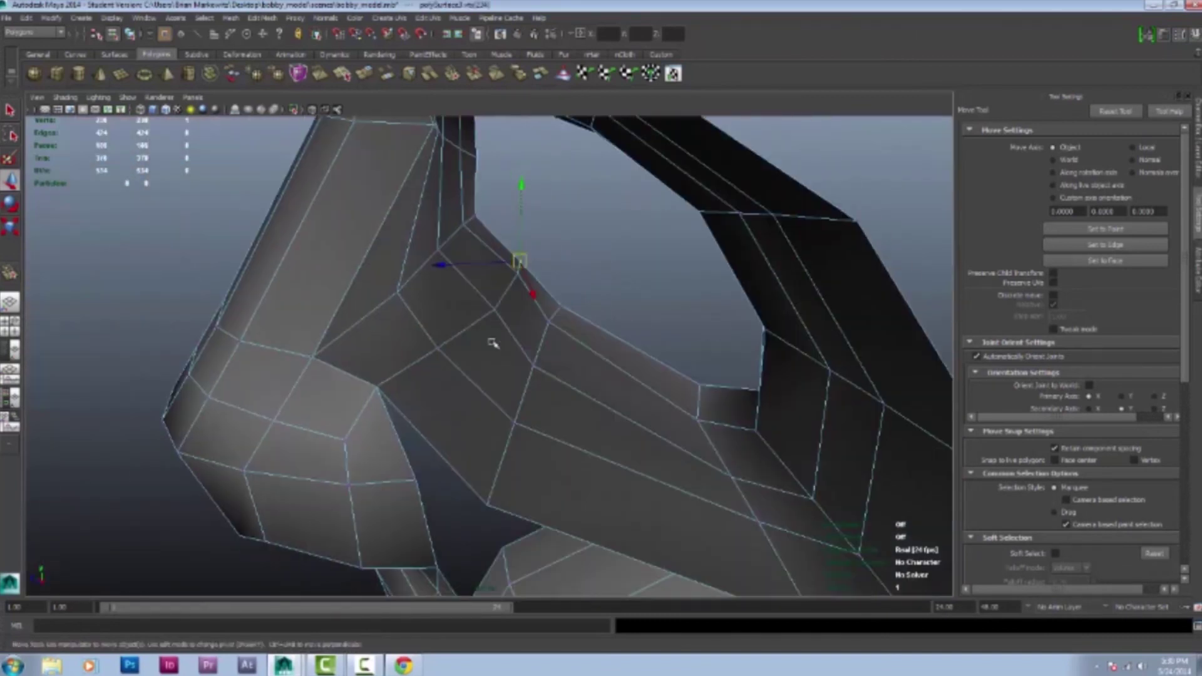
pyautogui.keyDown('alt'); pyautogui.moveTo(440, 280); pyautogui.dragTo(569, 356); pyautogui.keyUp('alt')
# Examine the nose, eye ring and cheek mesh from several angles to check its shape and edge flow
pyautogui.keyDown('shift'); pyautogui.moveTo(829, 408); pyautogui.dragTo(910, 406, button='right'); pyautogui.keyUp('shift')
pyautogui.click(625, 413)
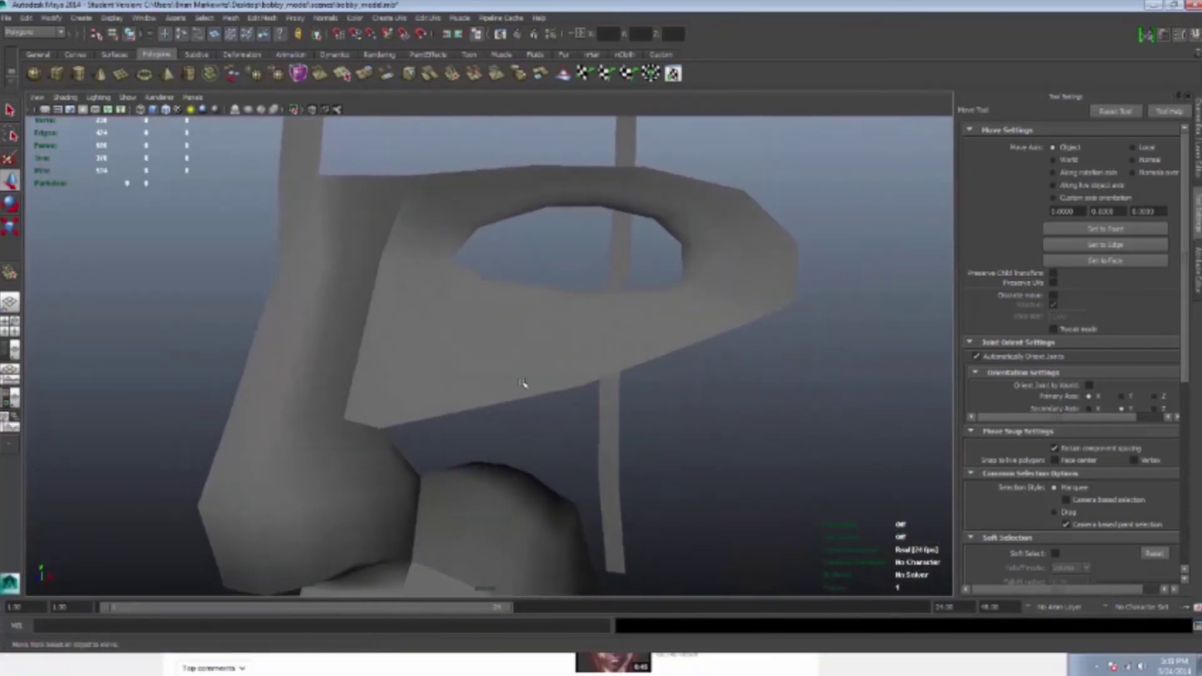
pyautogui.keyDown('alt'); pyautogui.moveTo(808, 450); pyautogui.dragTo(434, 336); pyautogui.keyUp('alt')
pyautogui.click(36, 97)
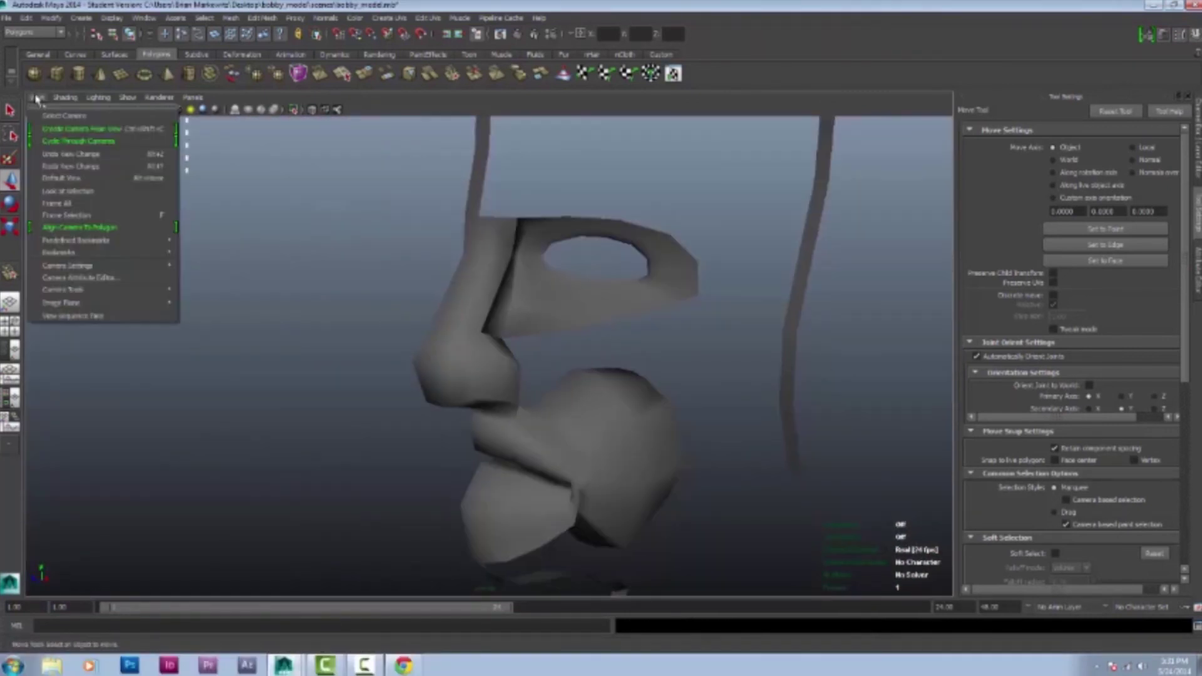
pyautogui.moveTo(207, 263)
pyautogui.keyDown('alt'); pyautogui.mouseDown()
pyautogui.moveTo(341, 322)
pyautogui.moveTo(594, 361)
pyautogui.mouseUp(); pyautogui.keyUp('alt')
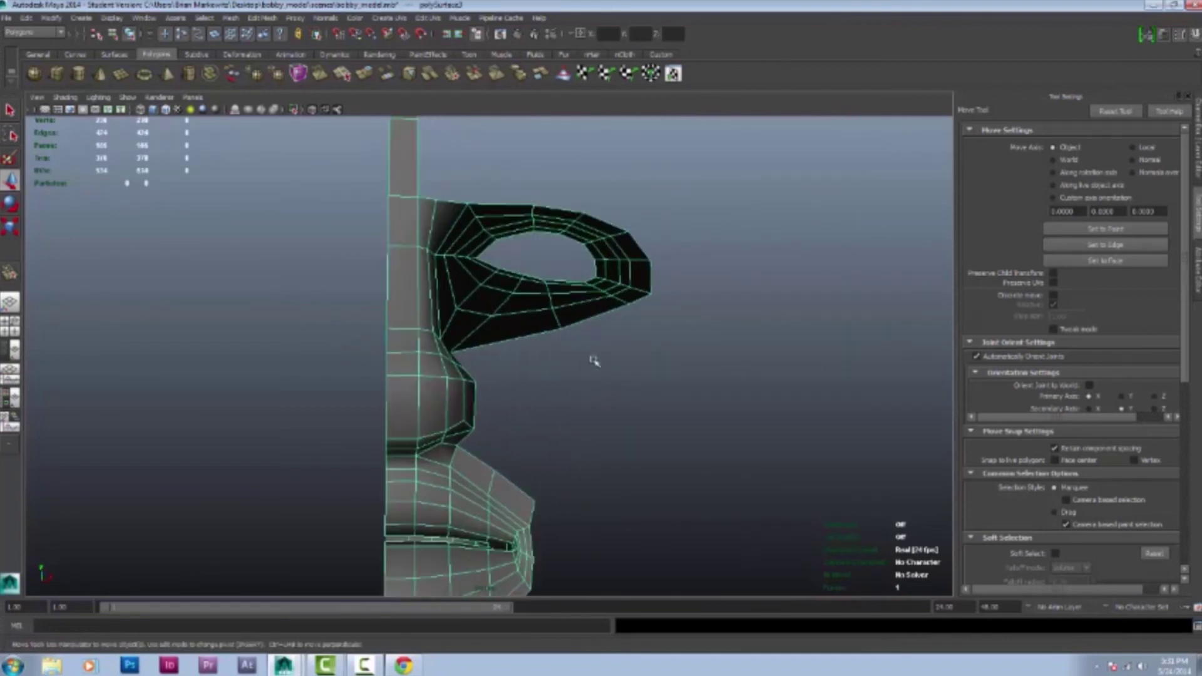
pyautogui.click(345, 135)
pyautogui.keyDown('alt'); pyautogui.moveTo(401, 262); pyautogui.dragTo(500, 241); pyautogui.keyUp('alt')
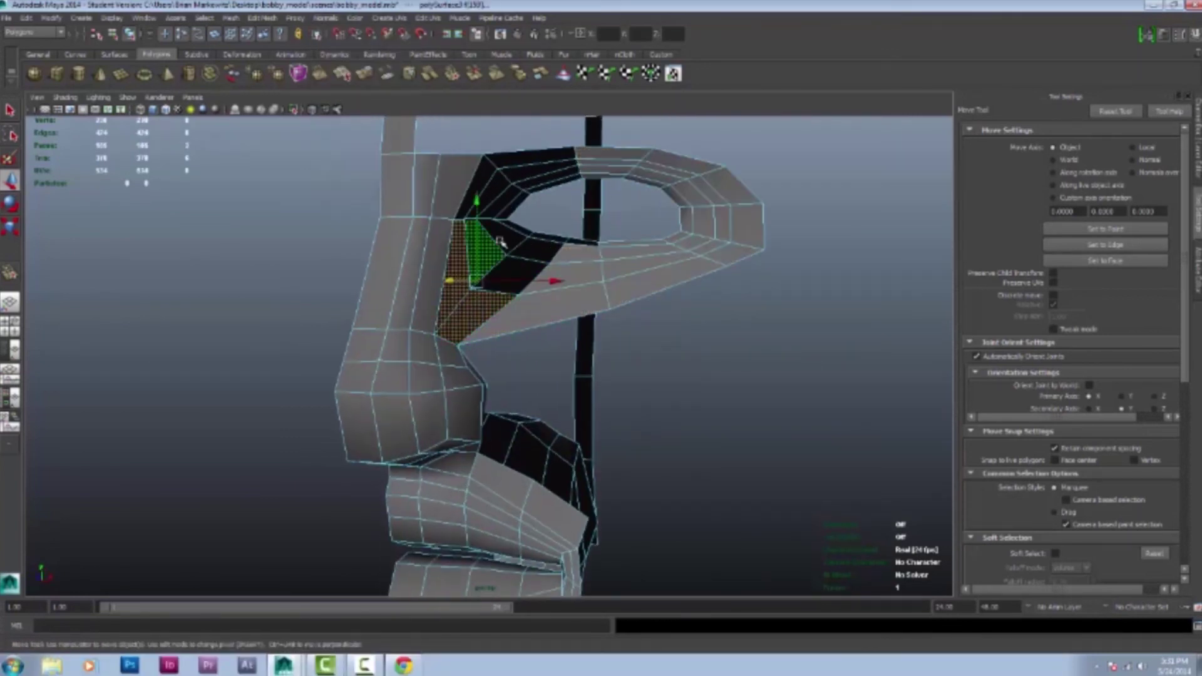
pyautogui.keyDown('alt'); pyautogui.moveTo(801, 369); pyautogui.dragTo(754, 321); pyautogui.keyUp('alt')
pyautogui.scroll(5, 851, 344)
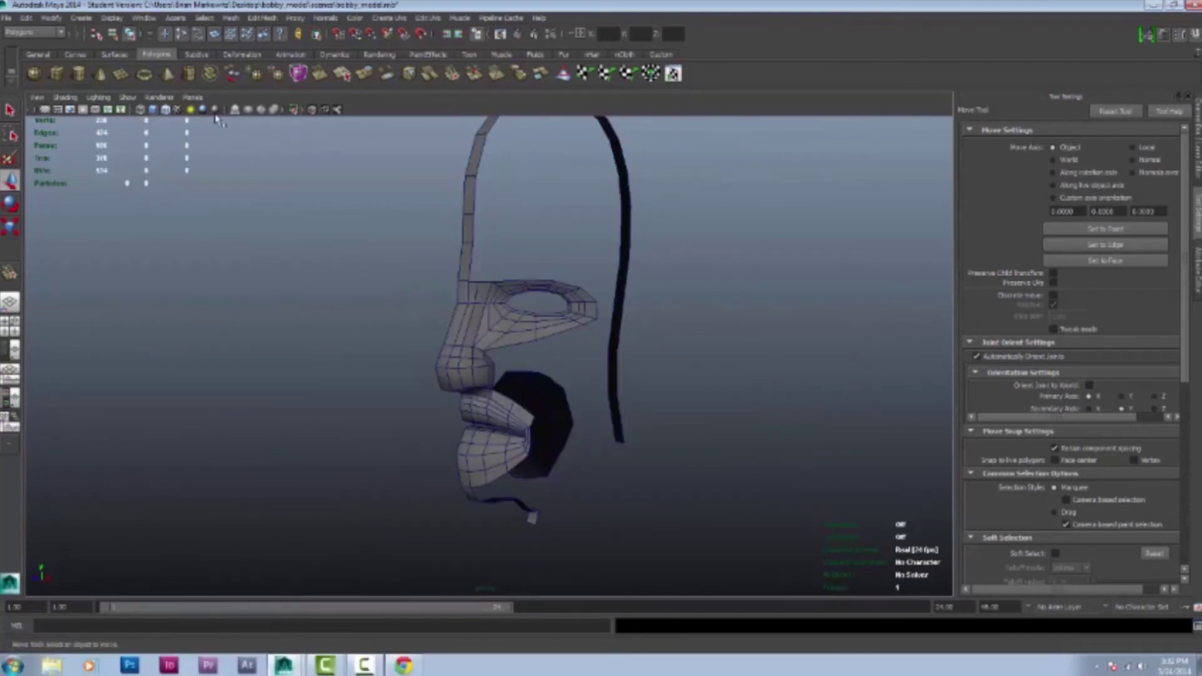
# Duplicate the half head with Duplicate Special as an instance, mirrored across the centre line with an X scale of -1
pyautogui.click(851, 343)
pyautogui.keyDown('alt'); pyautogui.moveTo(857, 327); pyautogui.dragTo(597, 418); pyautogui.keyUp('alt')
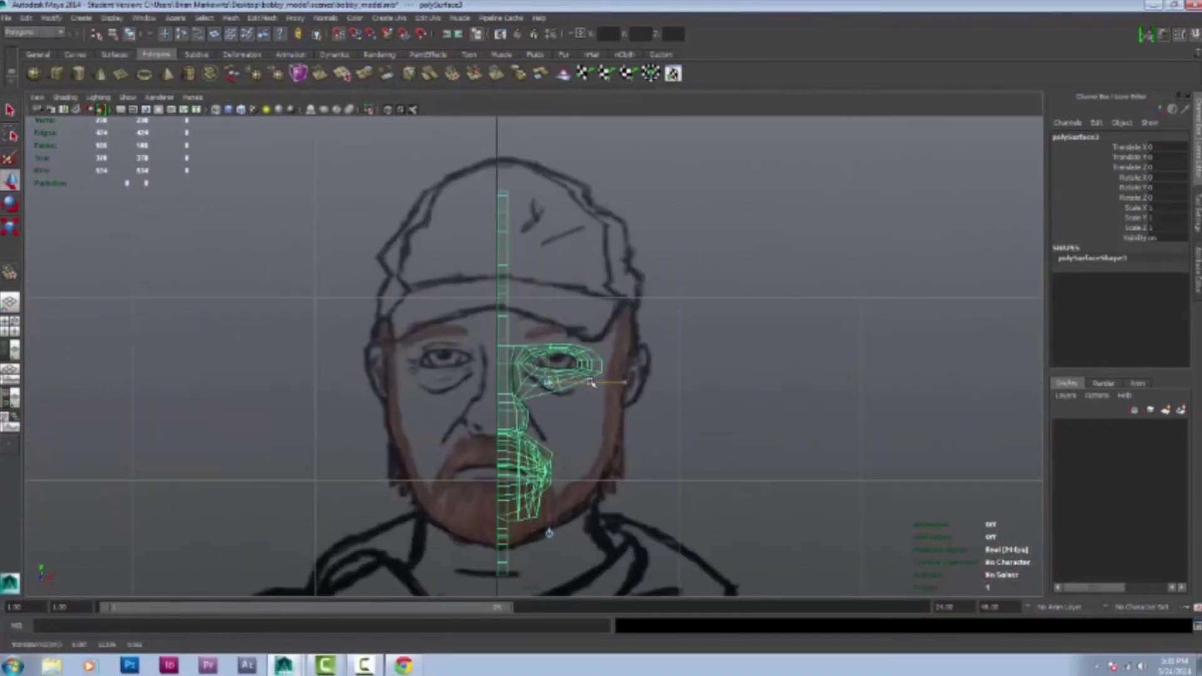
pyautogui.click(28, 18)
pyautogui.click(143, 307)
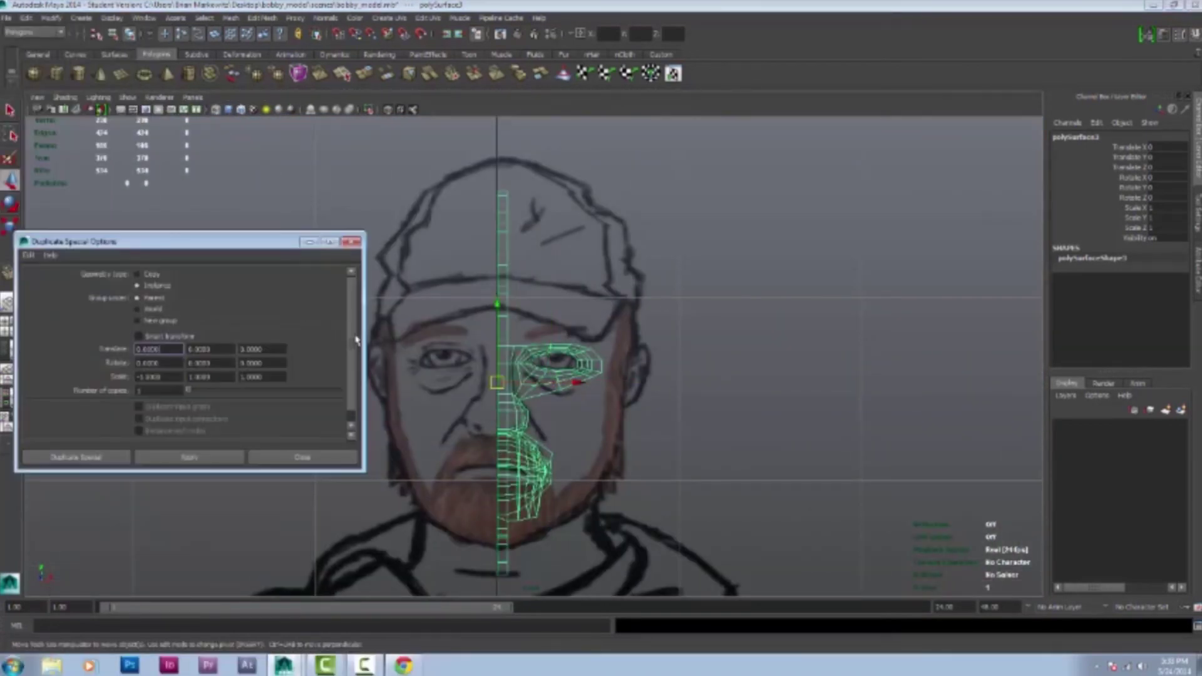
pyautogui.click(218, 462)
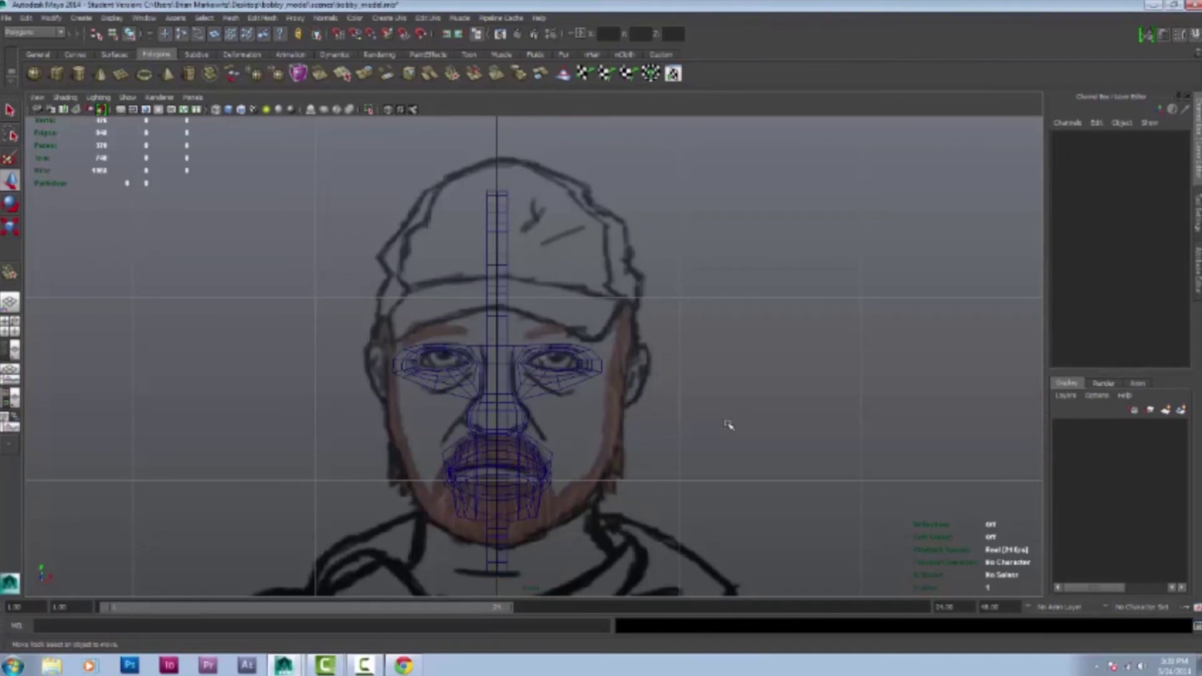
pyautogui.keyDown('alt'); pyautogui.moveTo(728, 425); pyautogui.dragTo(496, 290); pyautogui.keyUp('alt')
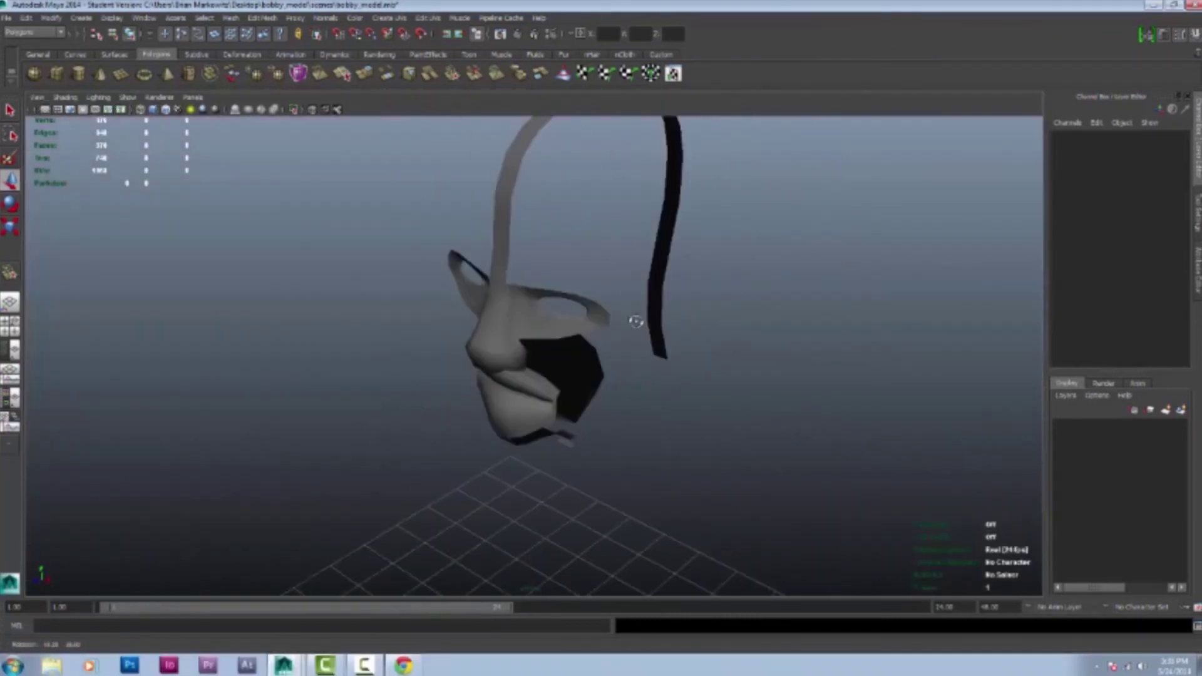
# Extrude the outer border edges of the eye ring and scale them outward to about 1.3
pyautogui.keyDown('alt'); pyautogui.moveTo(635, 321); pyautogui.dragTo(759, 416); pyautogui.keyUp('alt')
pyautogui.click(536, 332)
pyautogui.scroll(3, 741, 373)
pyautogui.click(476, 250)
pyautogui.rightClick(476, 222)
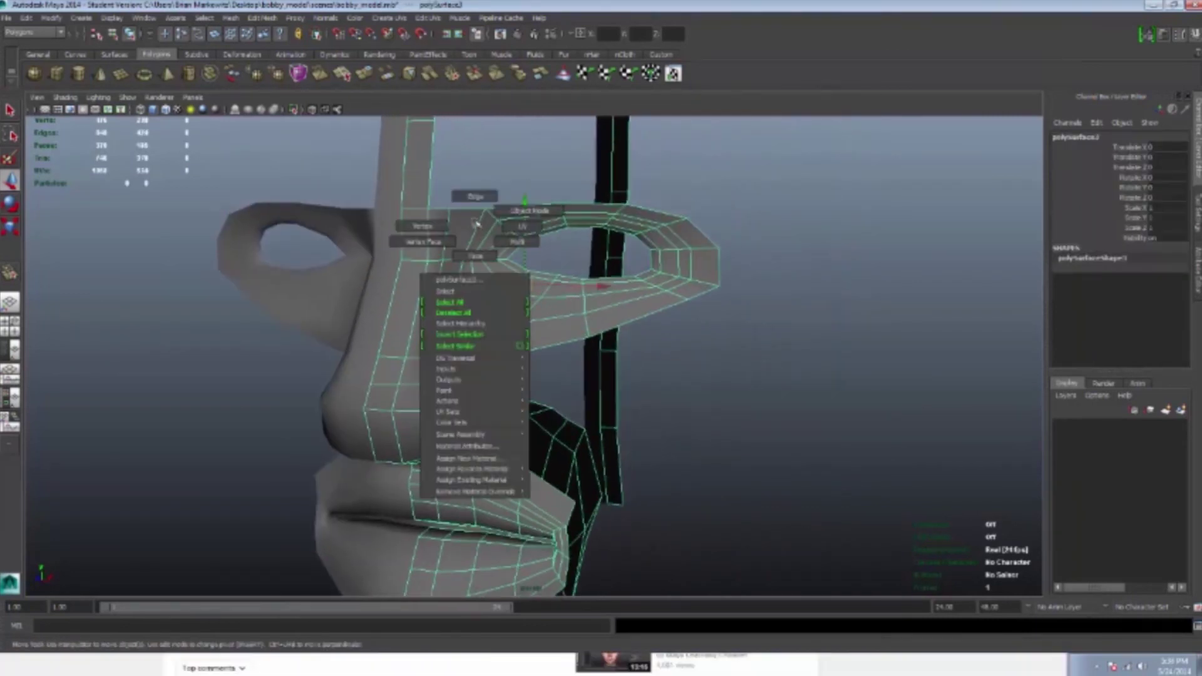
pyautogui.click(475, 196)
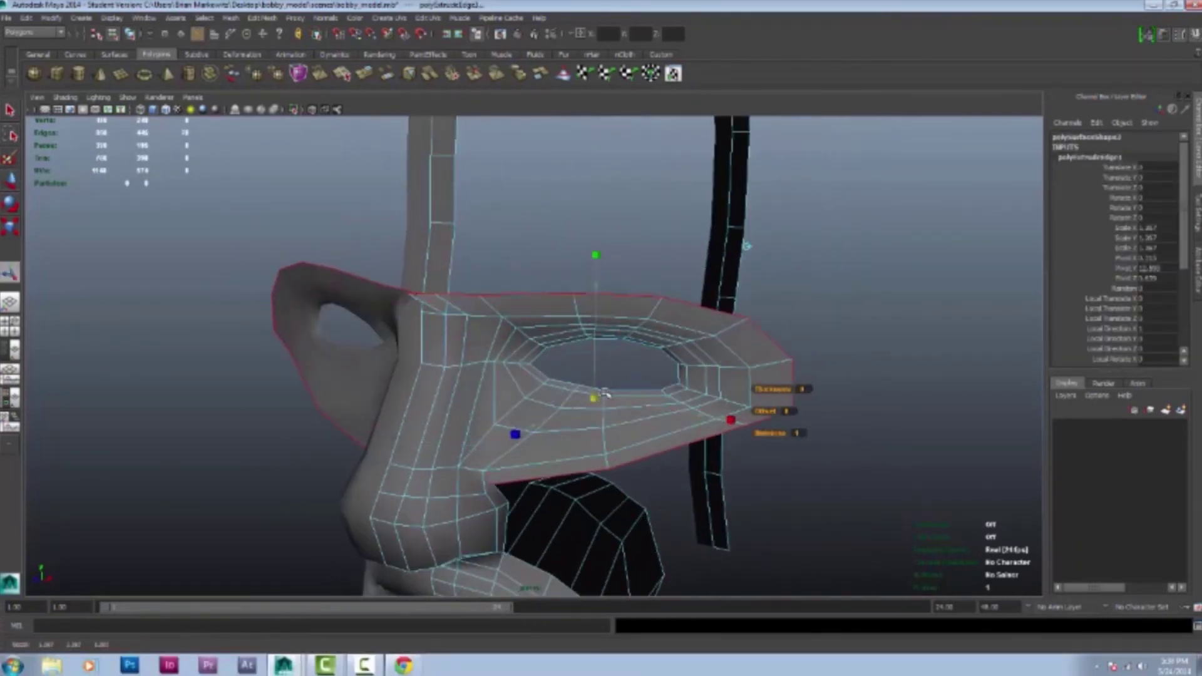
pyautogui.keyDown('alt'); pyautogui.moveTo(697, 418); pyautogui.dragTo(557, 374); pyautogui.keyUp('alt')
pyautogui.press('space')
pyautogui.press('f')
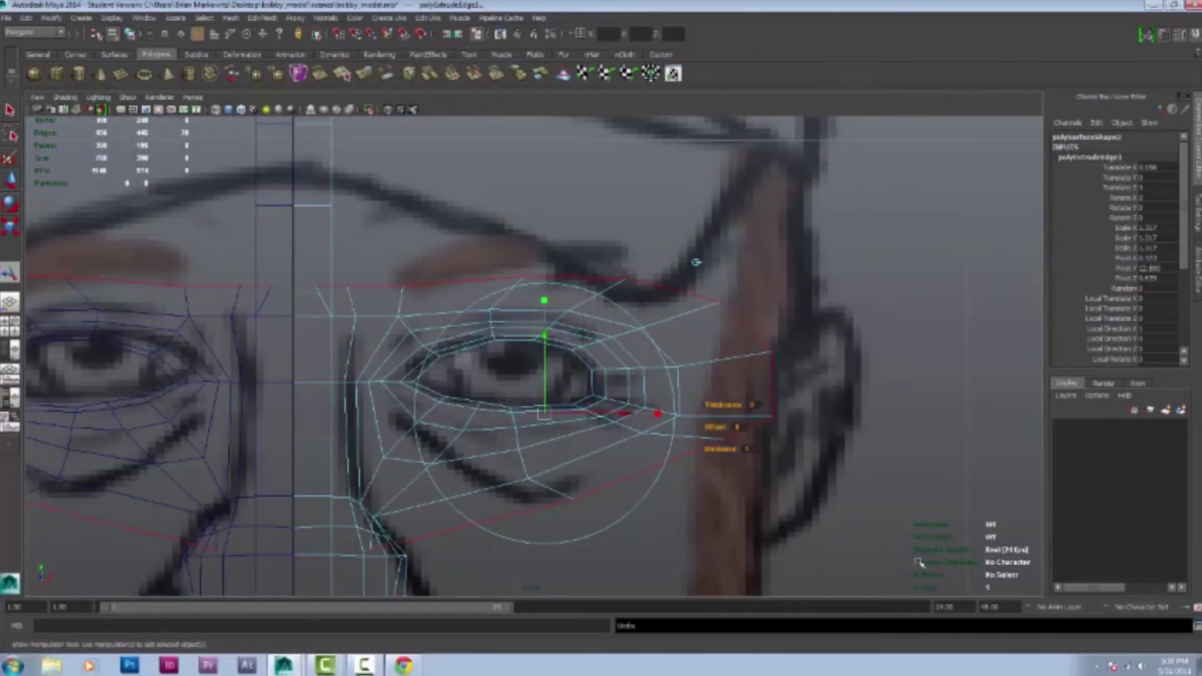
# Move the lower inner vertex of the extruded eye rim towards the side of the nose in the front view
pyautogui.scroll(-3, 579, 375)
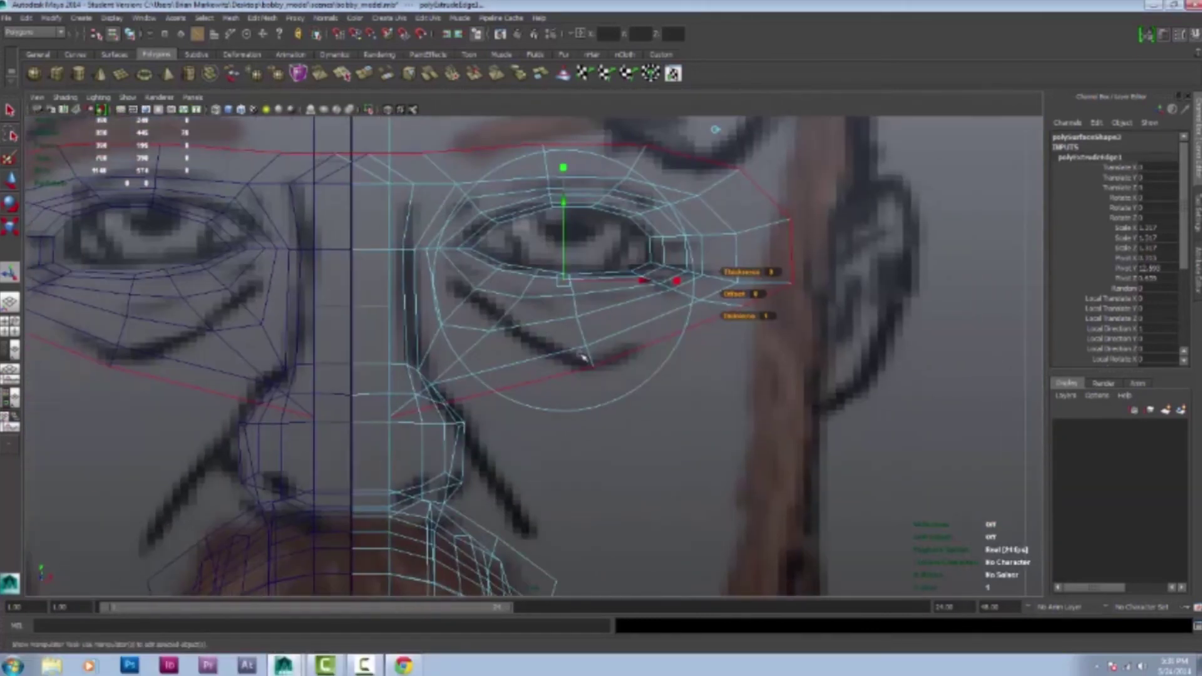
pyautogui.scroll(6, 569, 388)
pyautogui.moveTo(638, 375); pyautogui.dragTo(601, 374, button='right')
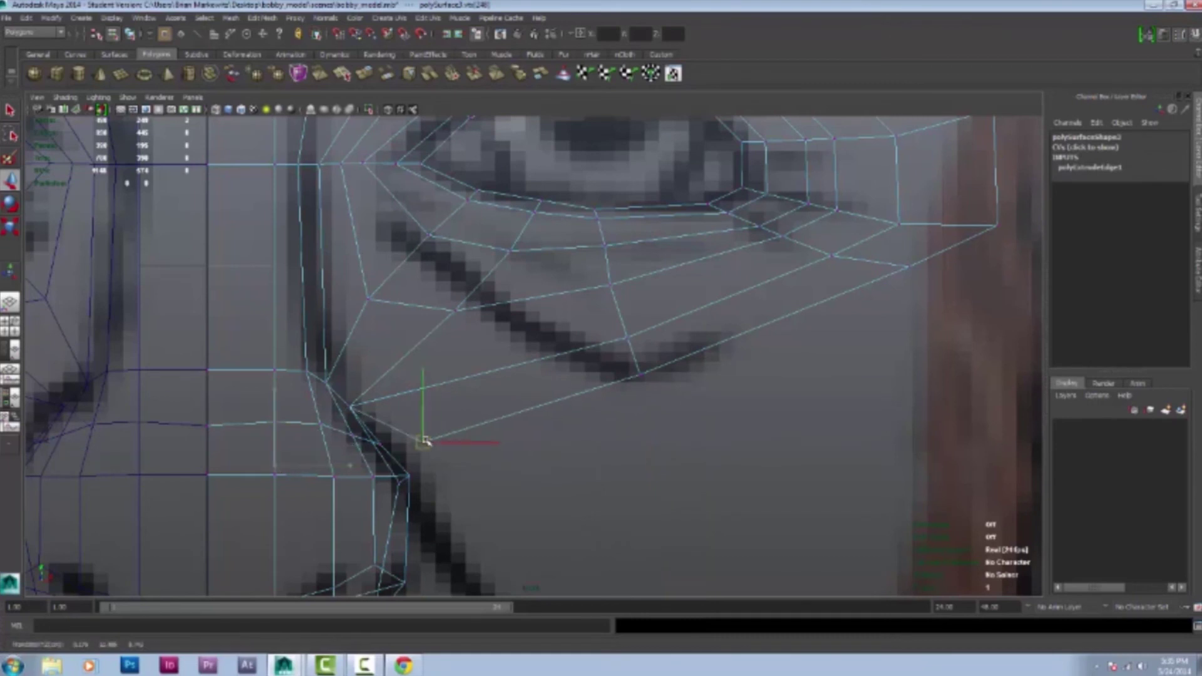
pyautogui.press('space')
pyautogui.keyDown('alt'); pyautogui.moveTo(425, 441); pyautogui.dragTo(498, 310); pyautogui.keyUp('alt')
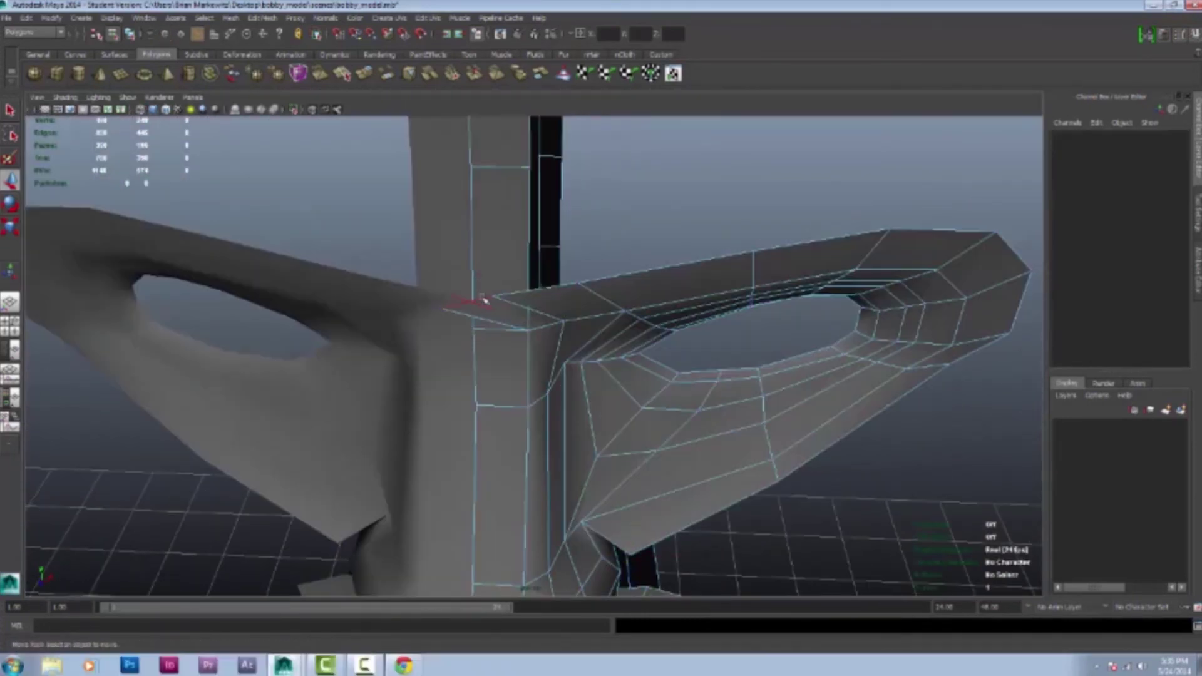
# Insert an edge loop across the forehead strip at brow height and adjust the depth of the neighbouring rim vertex
pyautogui.keyDown('alt'); pyautogui.moveTo(647, 280); pyautogui.dragTo(688, 275); pyautogui.keyUp('alt')
pyautogui.keyDown('shift'); pyautogui.moveTo(524, 260); pyautogui.dragTo(457, 259, button='right'); pyautogui.keyUp('shift')
pyautogui.keyDown('alt'); pyautogui.moveTo(457, 260); pyautogui.dragTo(573, 341); pyautogui.keyUp('alt')
pyautogui.press('w')
pyautogui.hotkey('ctrl', 'z')
pyautogui.hotkey('ctrl', 'z')
pyautogui.hotkey('ctrl', 'z')
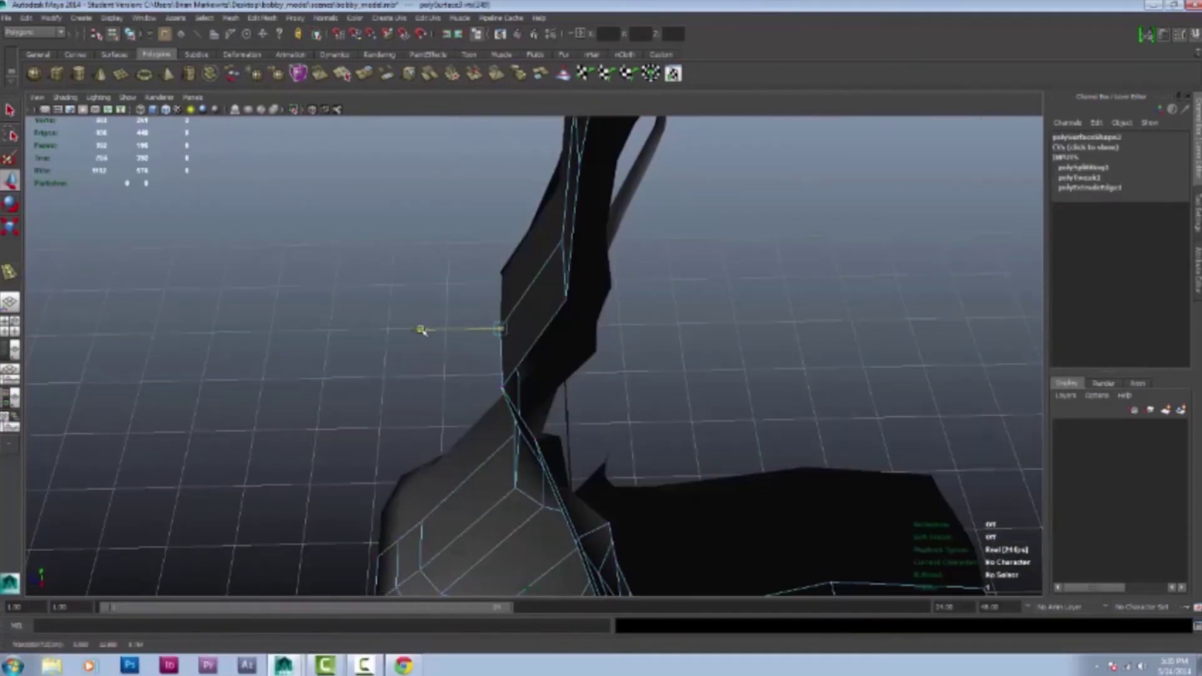
# Merge the end vertices of the extruded eye rim into the forehead strip and the side of the nose
pyautogui.hotkey('ctrl', 'z')
pyautogui.hotkey('ctrl', 'z')
pyautogui.hotkey('ctrl', 'z')
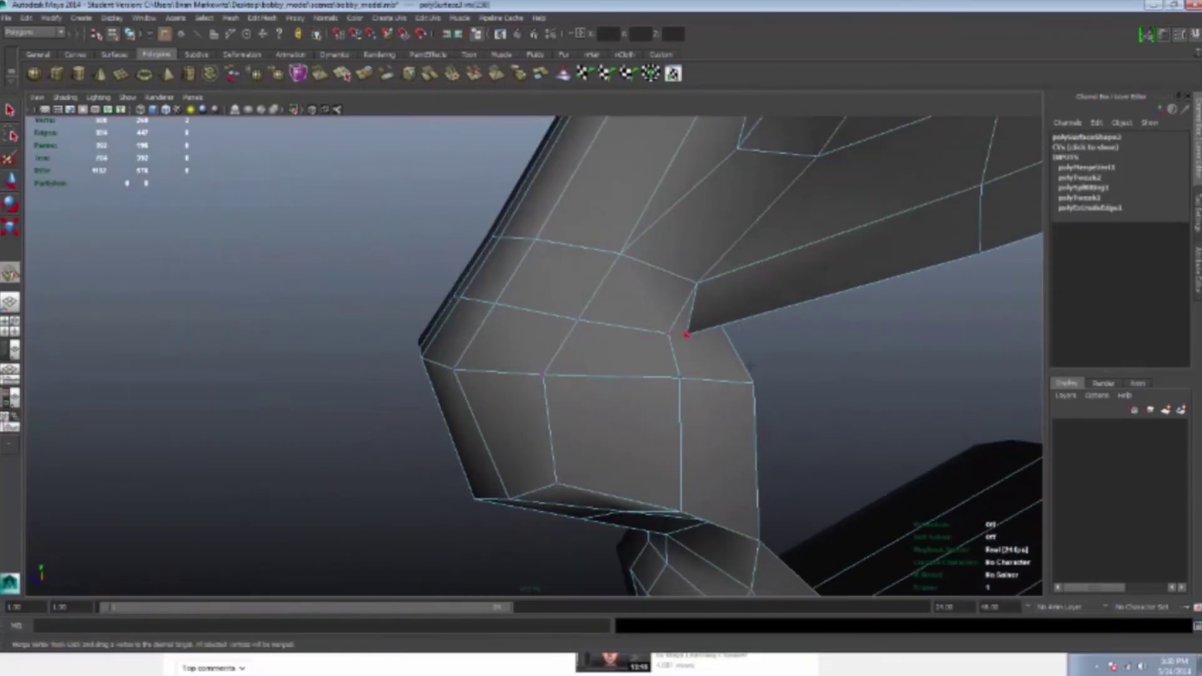
pyautogui.keyDown('alt'); pyautogui.moveTo(342, 126); pyautogui.dragTo(660, 344); pyautogui.keyUp('alt')
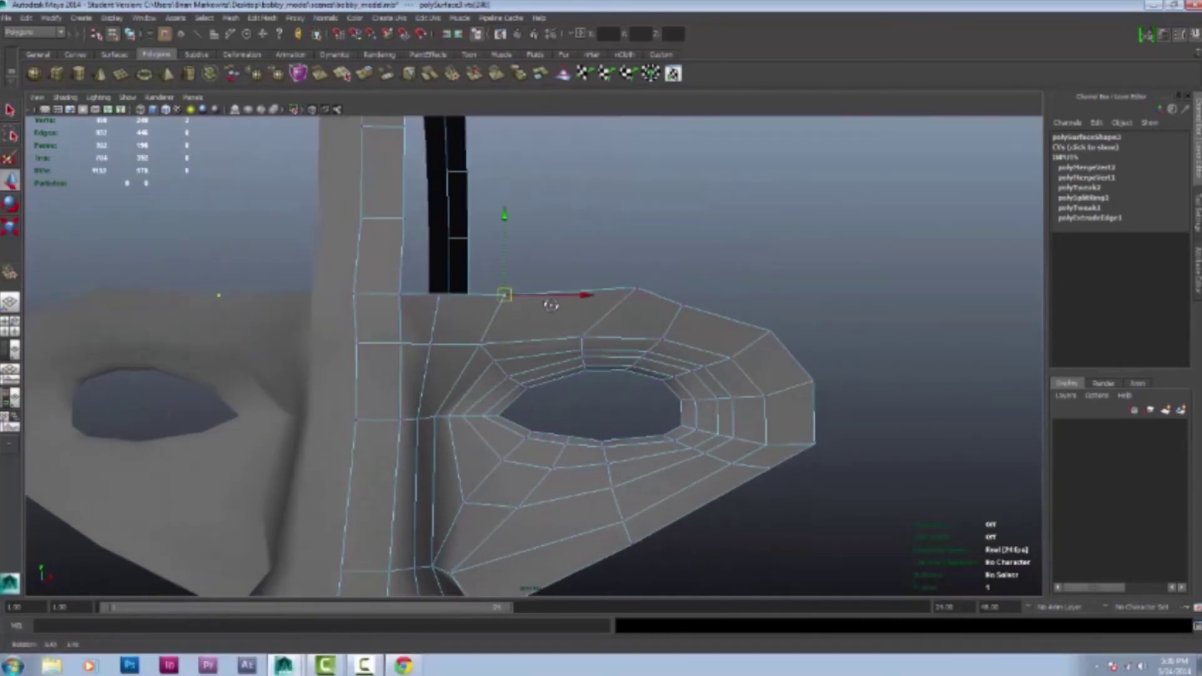
# Reposition the brow vertices beside the forehead strip and adjust the depth of the rim vertices at the outer eye corner
pyautogui.keyDown('alt'); pyautogui.moveTo(551, 305); pyautogui.dragTo(504, 224); pyautogui.keyUp('alt')
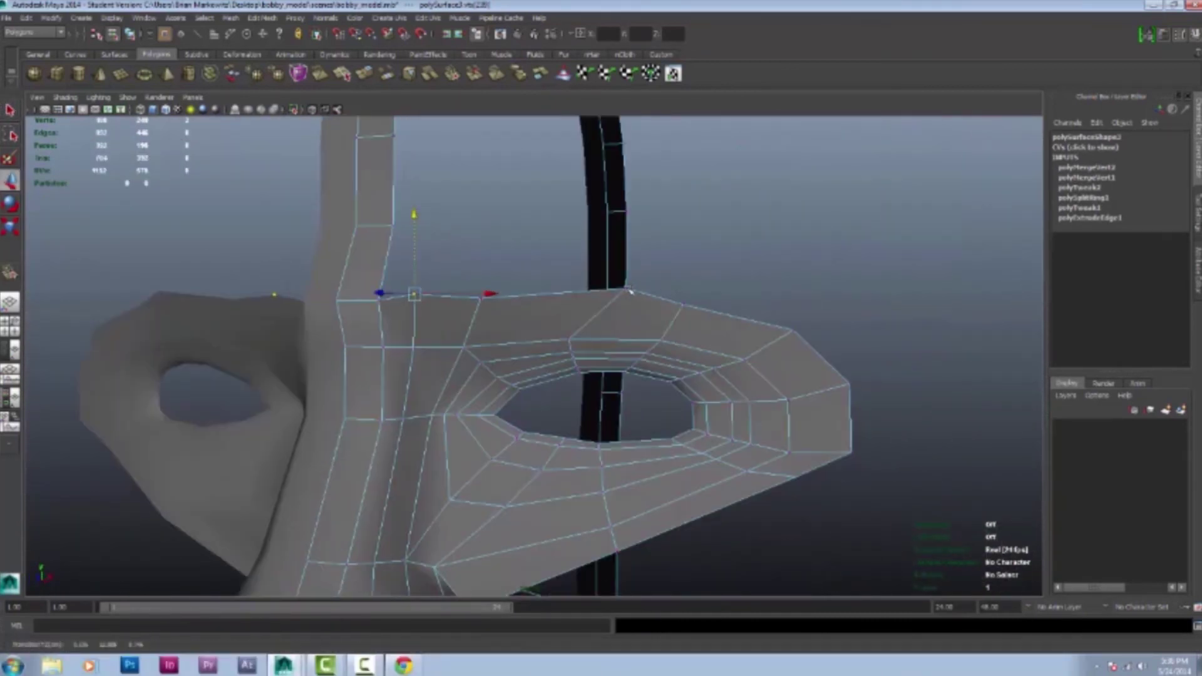
pyautogui.keyDown('alt'); pyautogui.moveTo(631, 291); pyautogui.dragTo(659, 477); pyautogui.keyUp('alt')
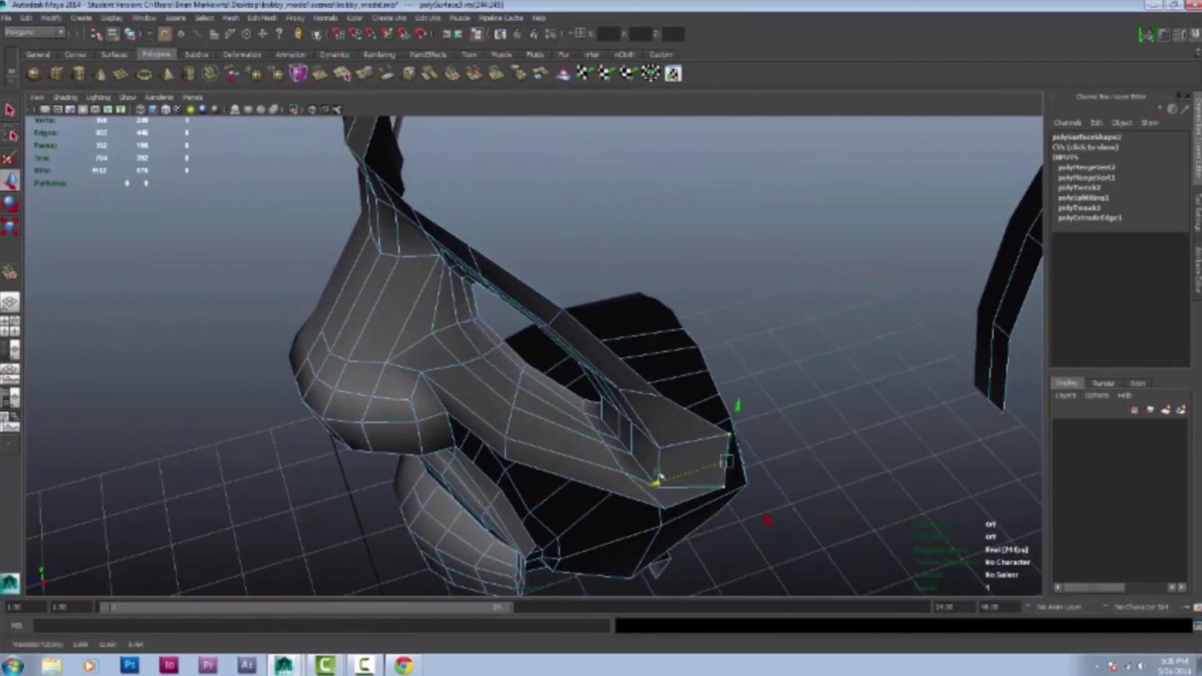
pyautogui.click(671, 432)
pyautogui.keyDown('alt'); pyautogui.moveTo(671, 431); pyautogui.dragTo(622, 429); pyautogui.keyUp('alt')
# Move the vertical edges beyond the outer eye corner sideways in the front view to even out the bands
pyautogui.press('space')
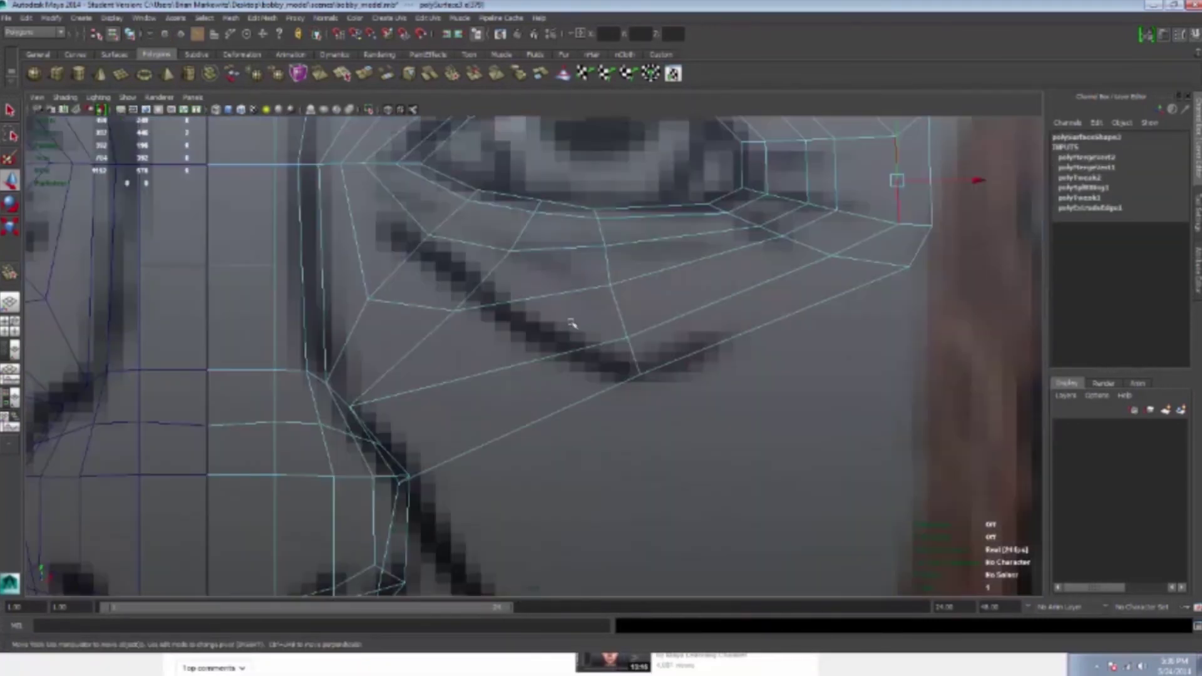
pyautogui.scroll(3, 812, 333)
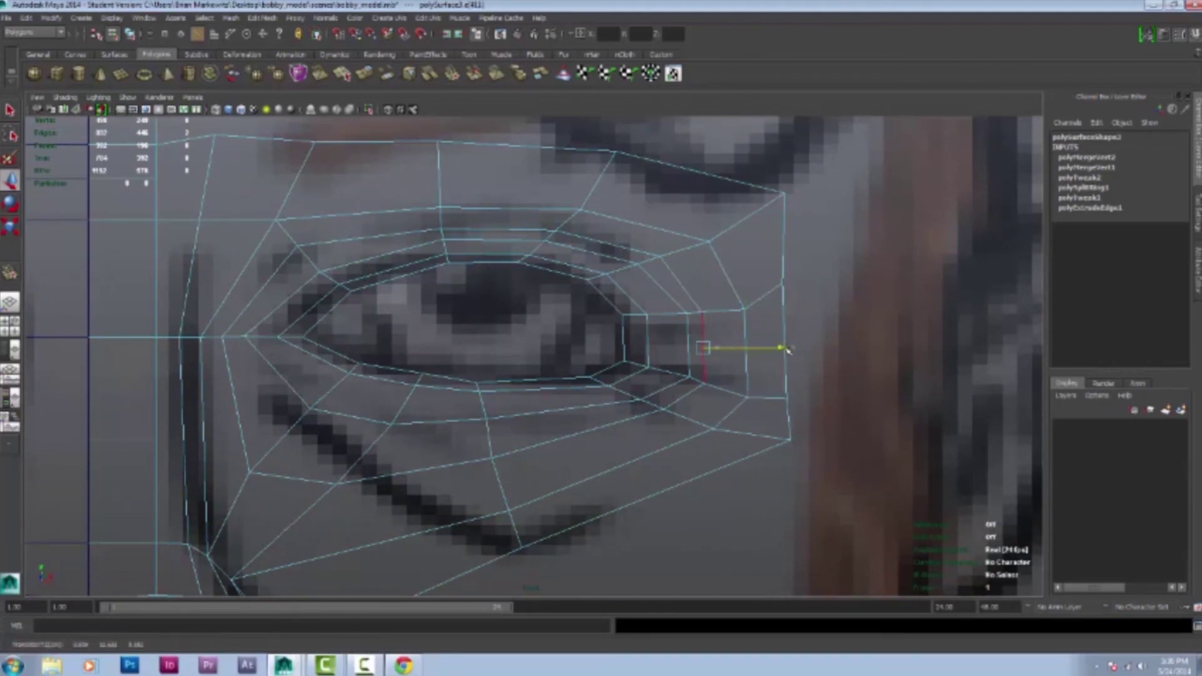
pyautogui.press('space')
pyautogui.keyDown('alt'); pyautogui.moveTo(805, 306); pyautogui.dragTo(620, 397); pyautogui.keyUp('alt')
# Reposition the vertices below the outer eye corner to smooth the flow of the eye ring
pyautogui.moveTo(619, 398); pyautogui.dragTo(575, 402, button='right')
pyautogui.click(607, 438)
pyautogui.keyDown('alt'); pyautogui.moveTo(711, 421); pyautogui.dragTo(451, 449); pyautogui.keyUp('alt')
pyautogui.keyDown('alt'); pyautogui.moveTo(623, 441); pyautogui.dragTo(579, 375); pyautogui.keyUp('alt')
pyautogui.moveTo(579, 375); pyautogui.dragTo(616, 341, button='right')
pyautogui.keyDown('alt'); pyautogui.moveTo(617, 341); pyautogui.dragTo(714, 388); pyautogui.keyUp('alt')
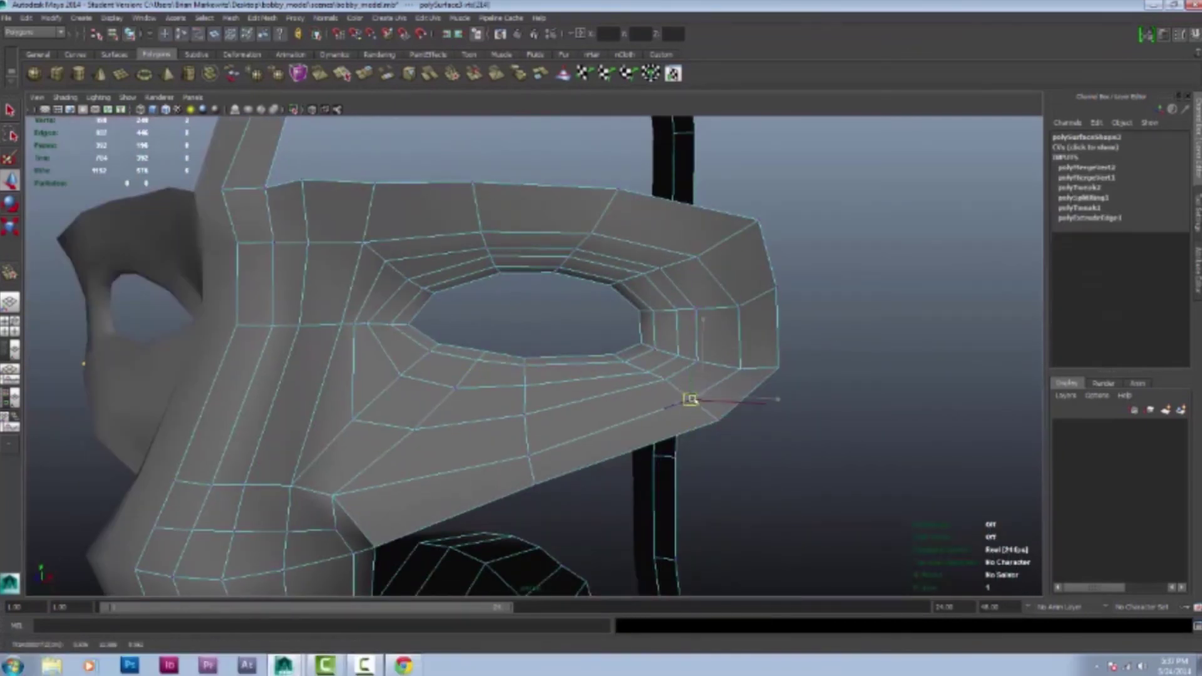
pyautogui.click(37, 97)
pyautogui.click(68, 157)
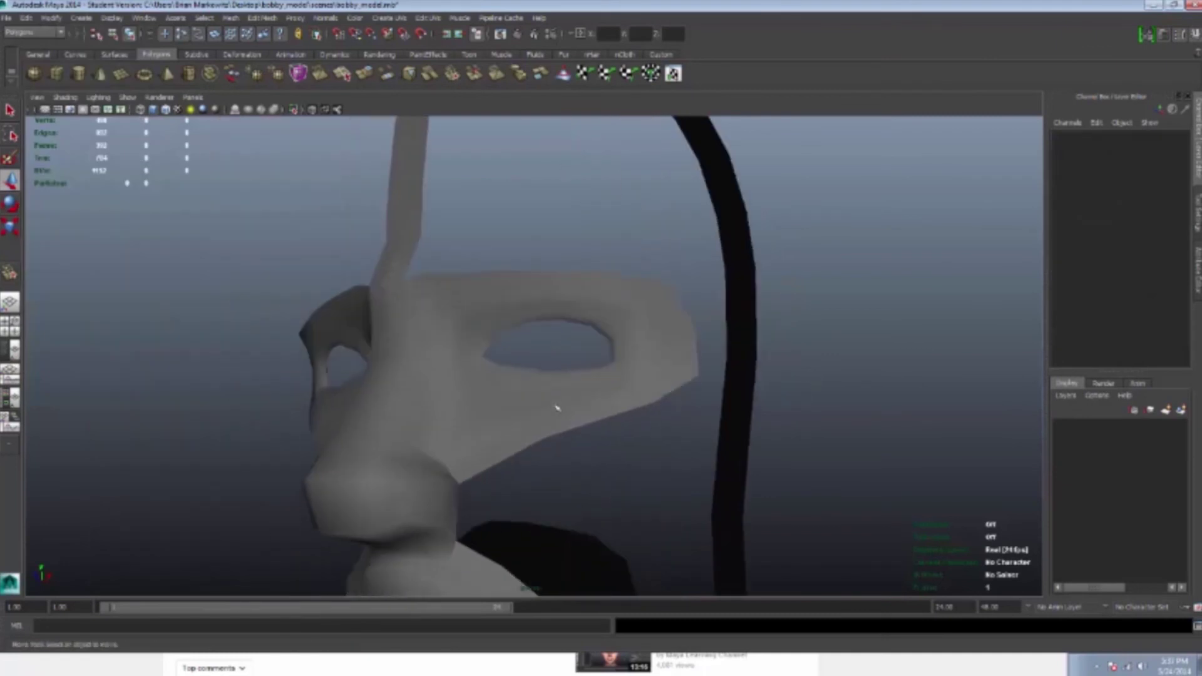
# Extrude the border edges around the lower lip and mouth corner into a new outer band
pyautogui.keyDown('alt'); pyautogui.moveTo(558, 332); pyautogui.dragTo(611, 359); pyautogui.keyUp('alt')
pyautogui.doubleClick(623, 276)
pyautogui.hotkey('ctrl', 'e')
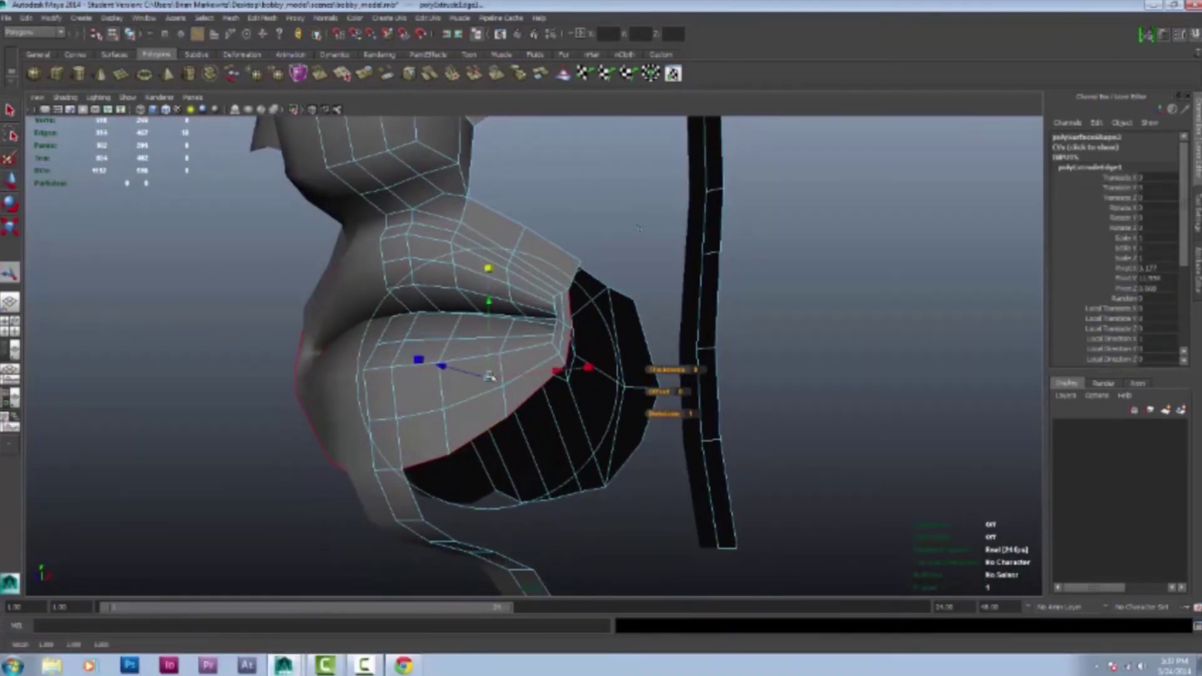
pyautogui.keyDown('alt'); pyautogui.moveTo(489, 376); pyautogui.dragTo(351, 313); pyautogui.keyUp('alt')
# Merge the end vertices of the new lower mouth band into the adjoining upper lip and chin vertices
pyautogui.keyDown('shift'); pyautogui.moveTo(305, 336); pyautogui.dragTo(318, 296, button='right'); pyautogui.keyUp('shift')
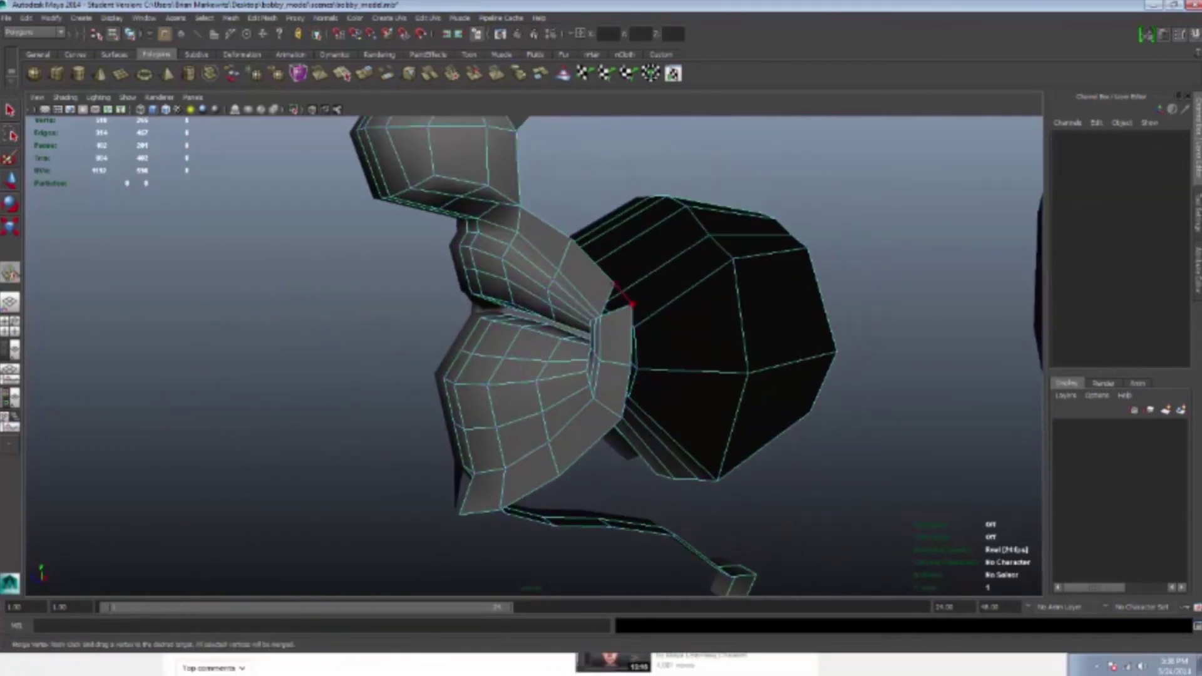
pyautogui.moveTo(630, 304); pyautogui.dragTo(632, 304)
pyautogui.keyDown('alt'); pyautogui.moveTo(632, 304); pyautogui.dragTo(532, 325); pyautogui.keyUp('alt')
pyautogui.keyDown('alt'); pyautogui.moveTo(669, 353); pyautogui.dragTo(556, 268); pyautogui.keyUp('alt')
pyautogui.click(286, 274)
# Insert a horizontal edge loop around the tip and side of the nose
pyautogui.keyDown('alt'); pyautogui.moveTo(286, 274); pyautogui.dragTo(792, 375); pyautogui.keyUp('alt')
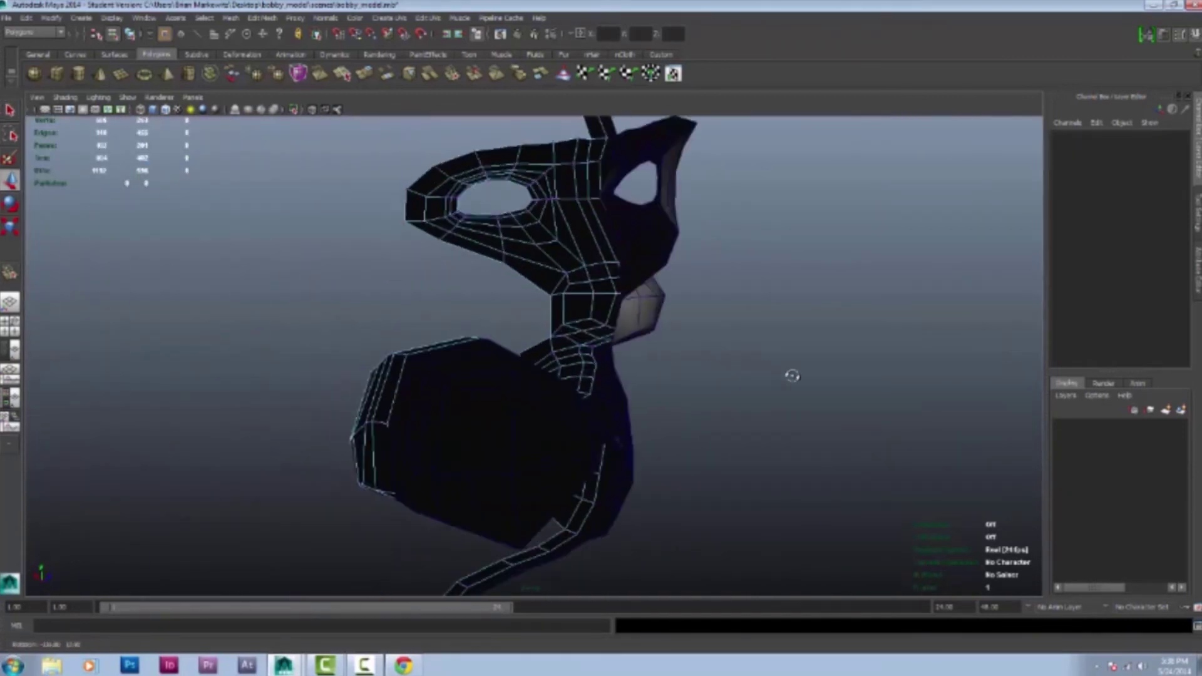
pyautogui.scroll(3, 561, 386)
pyautogui.click(466, 270)
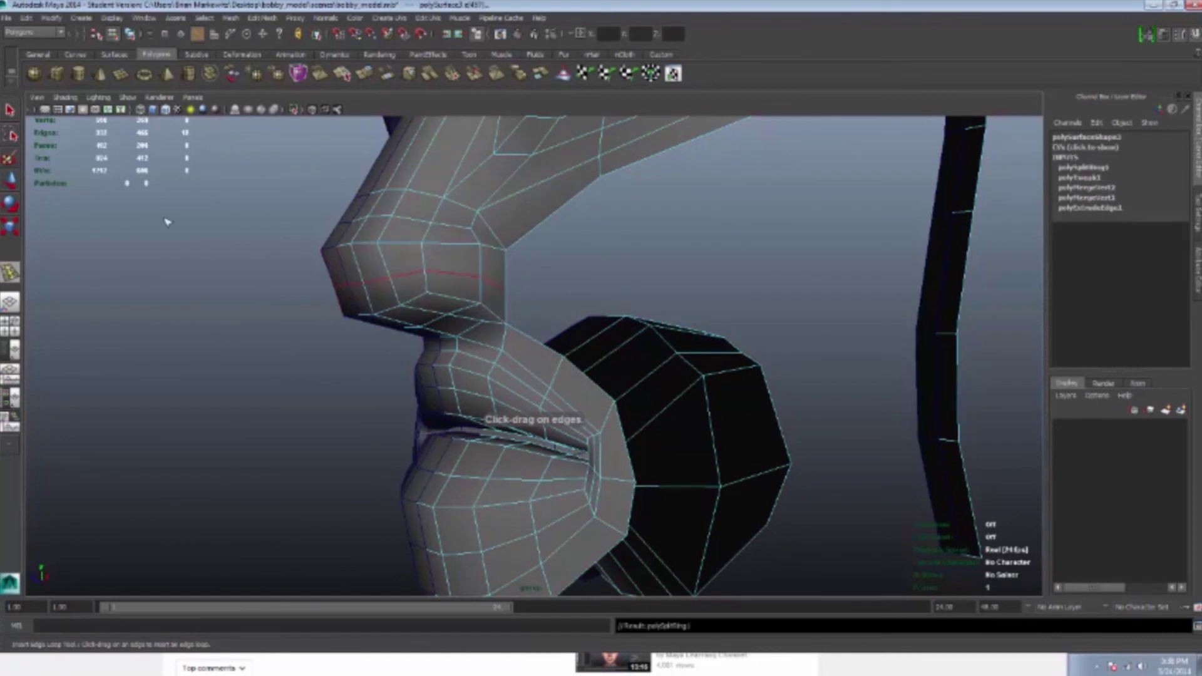
pyautogui.moveTo(460, 276); pyautogui.dragTo(461, 276, button='right')
# Extrude the outer border edges around the mouth, from nose to chin, and scale them outward to about 1.3
pyautogui.keyDown('alt'); pyautogui.moveTo(461, 276); pyautogui.dragTo(654, 482); pyautogui.keyUp('alt')
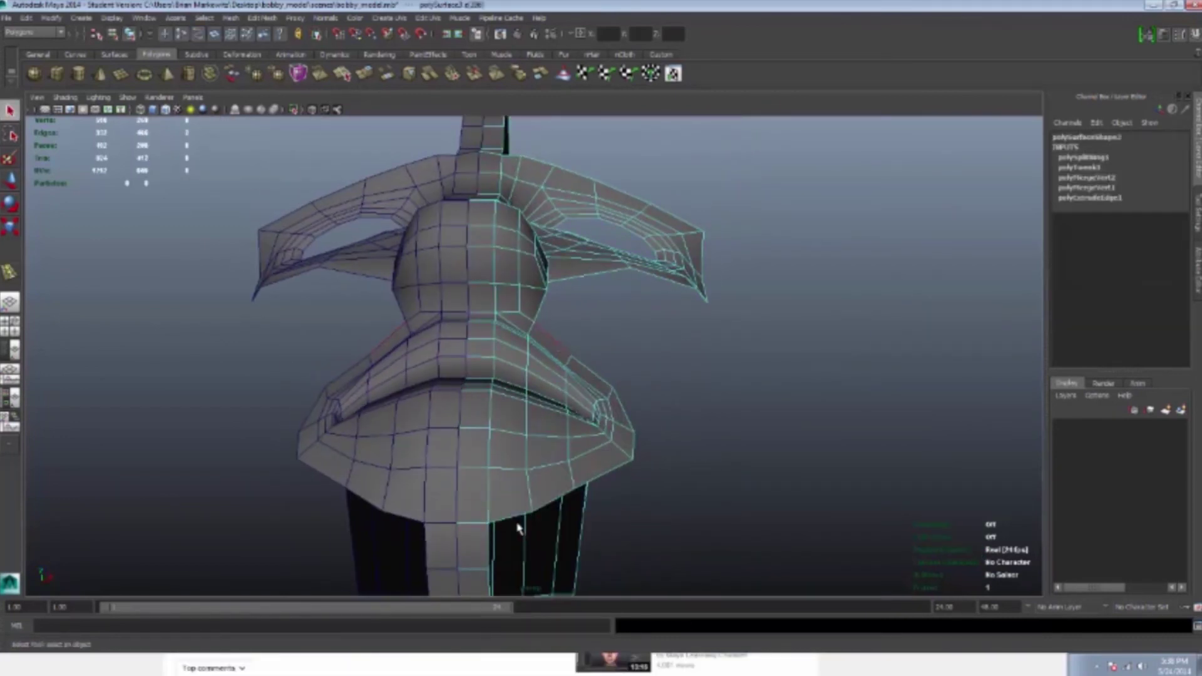
pyautogui.keyDown('alt'); pyautogui.moveTo(683, 294); pyautogui.dragTo(574, 269); pyautogui.keyUp('alt')
pyautogui.scroll(5, 513, 325)
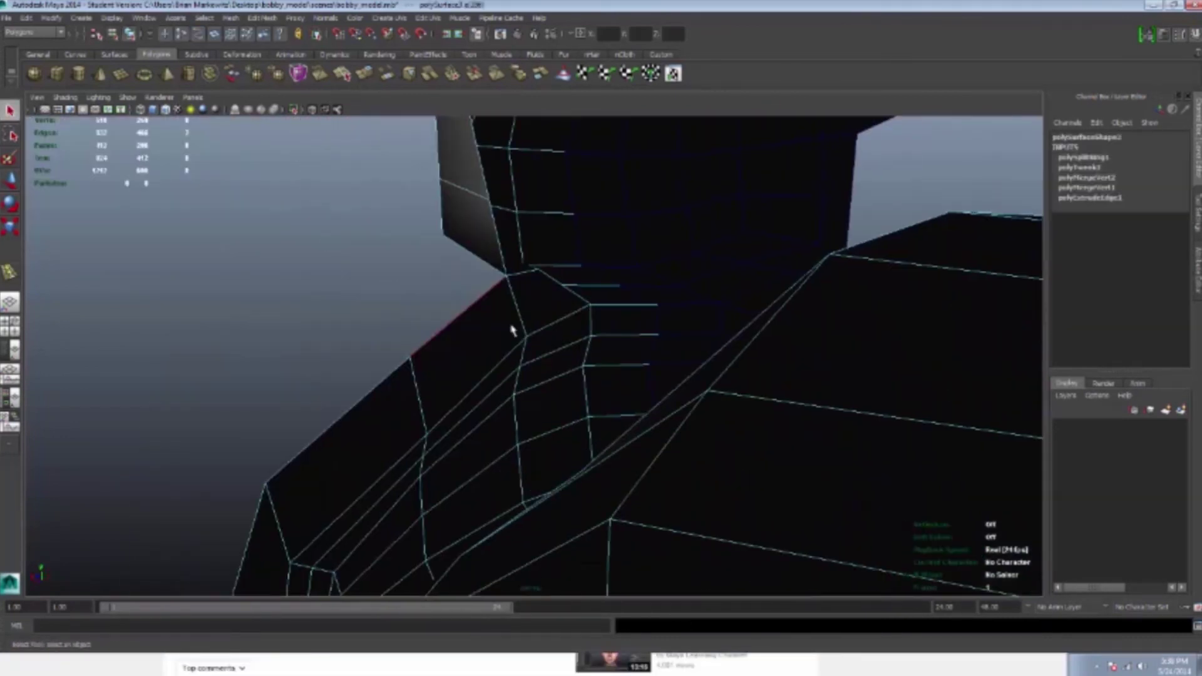
pyautogui.keyDown('alt'); pyautogui.moveTo(513, 325); pyautogui.dragTo(544, 319); pyautogui.keyUp('alt')
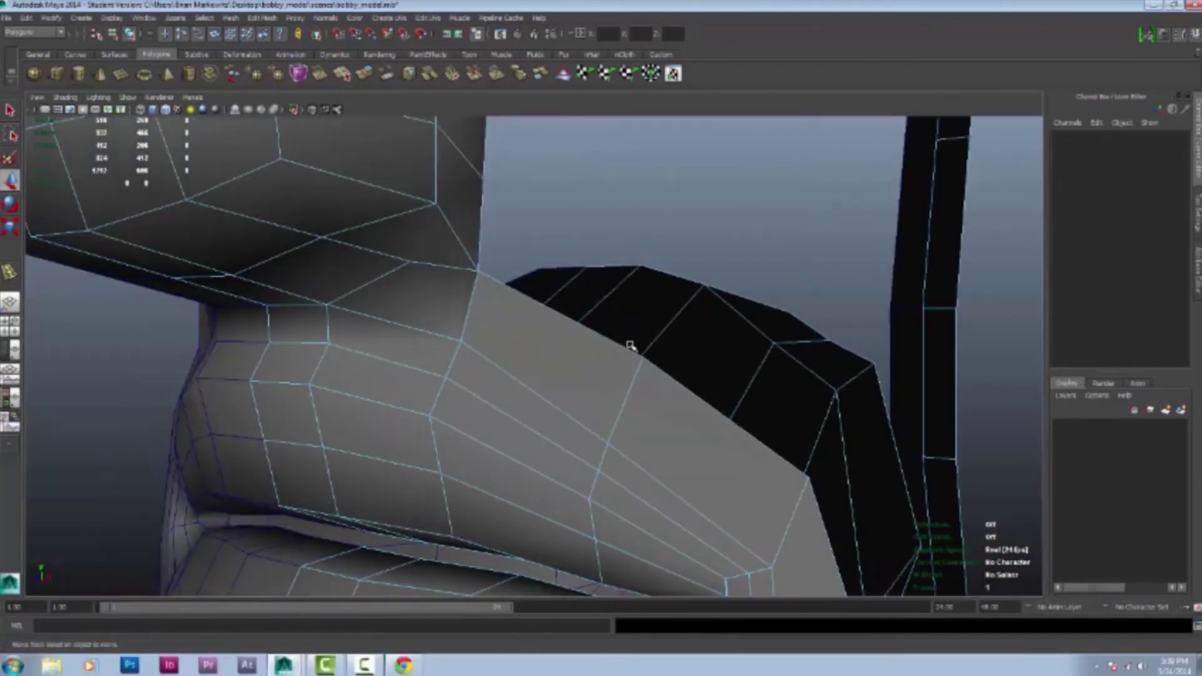
pyautogui.click(630, 346)
pyautogui.keyDown('alt'); pyautogui.moveTo(630, 345); pyautogui.dragTo(593, 447, button='right'); pyautogui.keyUp('alt')
pyautogui.keyDown('alt'); pyautogui.moveTo(559, 174); pyautogui.dragTo(774, 396); pyautogui.keyUp('alt')
pyautogui.hotkey('ctrl', 'e')
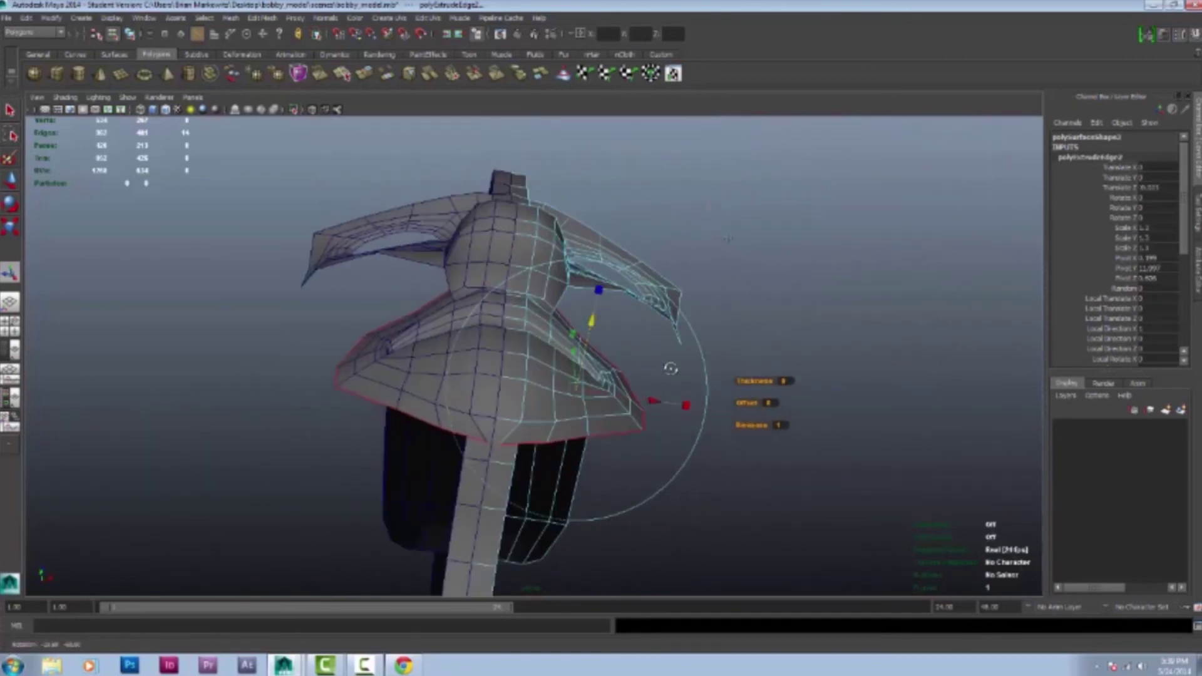
# Merge the end vertices of the extruded mouth band into the adjoining nose and chin vertices
pyautogui.keyDown('alt'); pyautogui.moveTo(741, 246); pyautogui.dragTo(632, 404); pyautogui.keyUp('alt')
pyautogui.moveTo(479, 523); pyautogui.dragTo(424, 535)
pyautogui.press('w')
# Move the lower vertex of the outer mouth band to follow the jaw in the front reference sketch
pyautogui.keyDown('alt'); pyautogui.moveTo(563, 438); pyautogui.dragTo(551, 463); pyautogui.keyUp('alt')
pyautogui.press('space')
pyautogui.press('space')
pyautogui.scroll(-3, 615, 309)
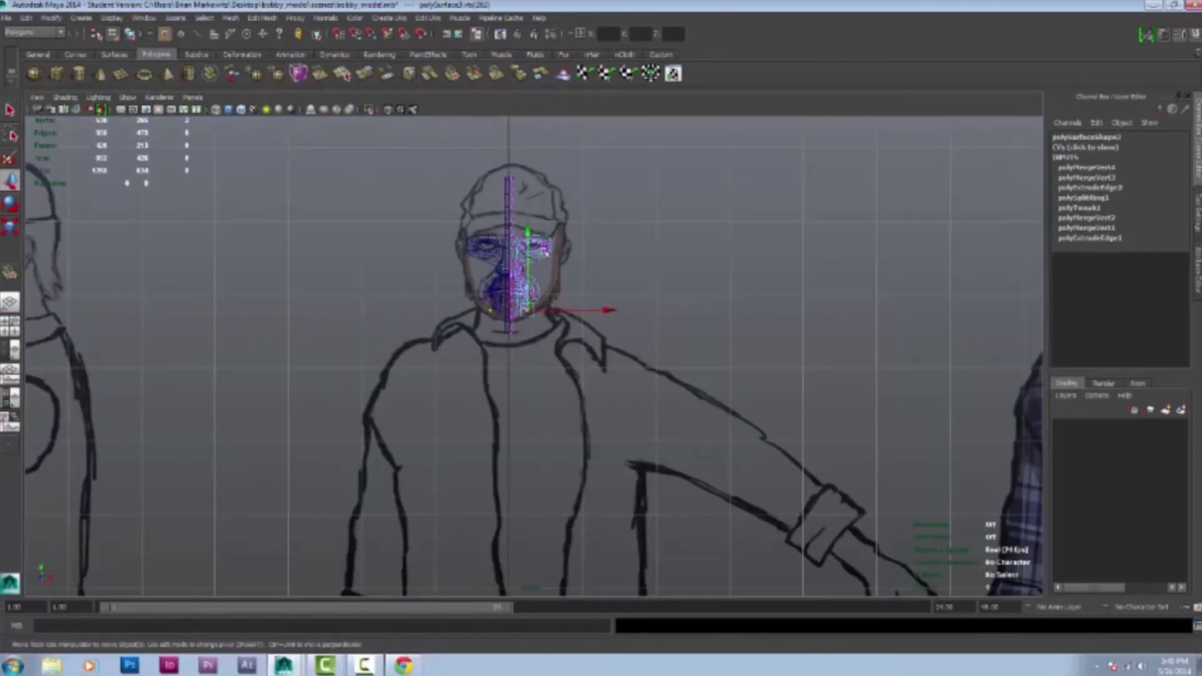
pyautogui.scroll(6, 615, 309)
pyautogui.press('space')
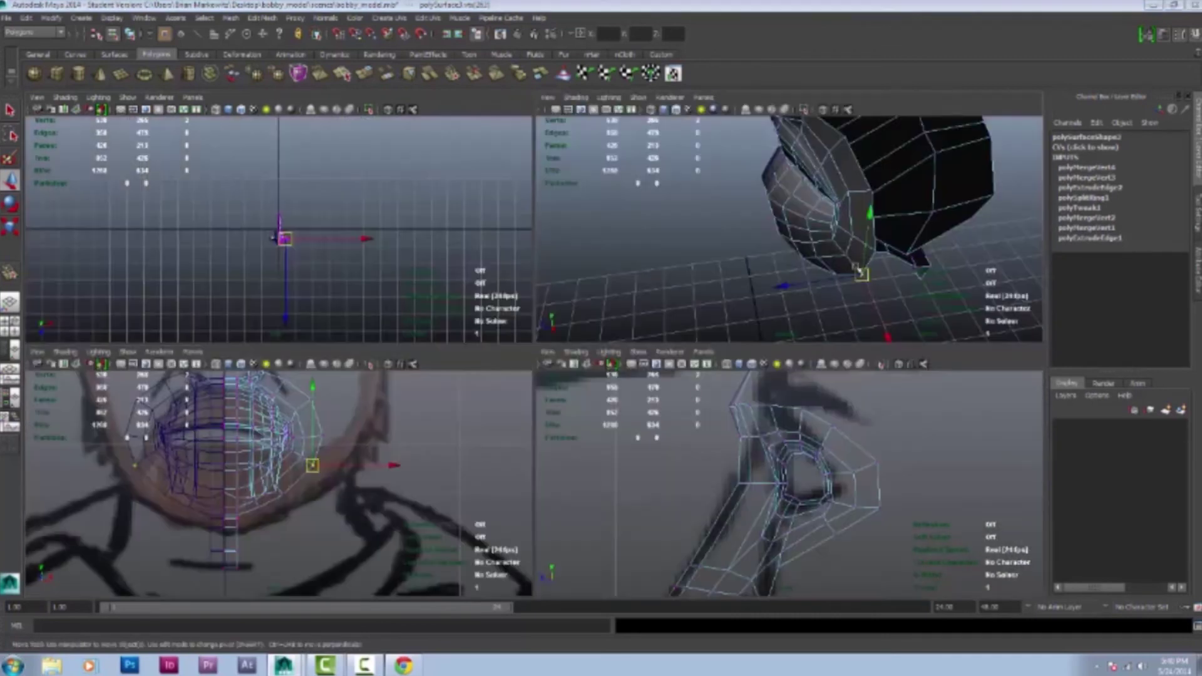
pyautogui.press('space')
# Return the mesh to object mode and switch to Chrome to view the "Modeling a head with proper topology - Part 3" video
pyautogui.moveTo(832, 391); pyautogui.dragTo(885, 368, button='right')
pyautogui.keyDown('alt'); pyautogui.moveTo(912, 389); pyautogui.dragTo(590, 416); pyautogui.keyUp('alt')
pyautogui.scroll(2, 745, 393)
pyautogui.click(404, 664)
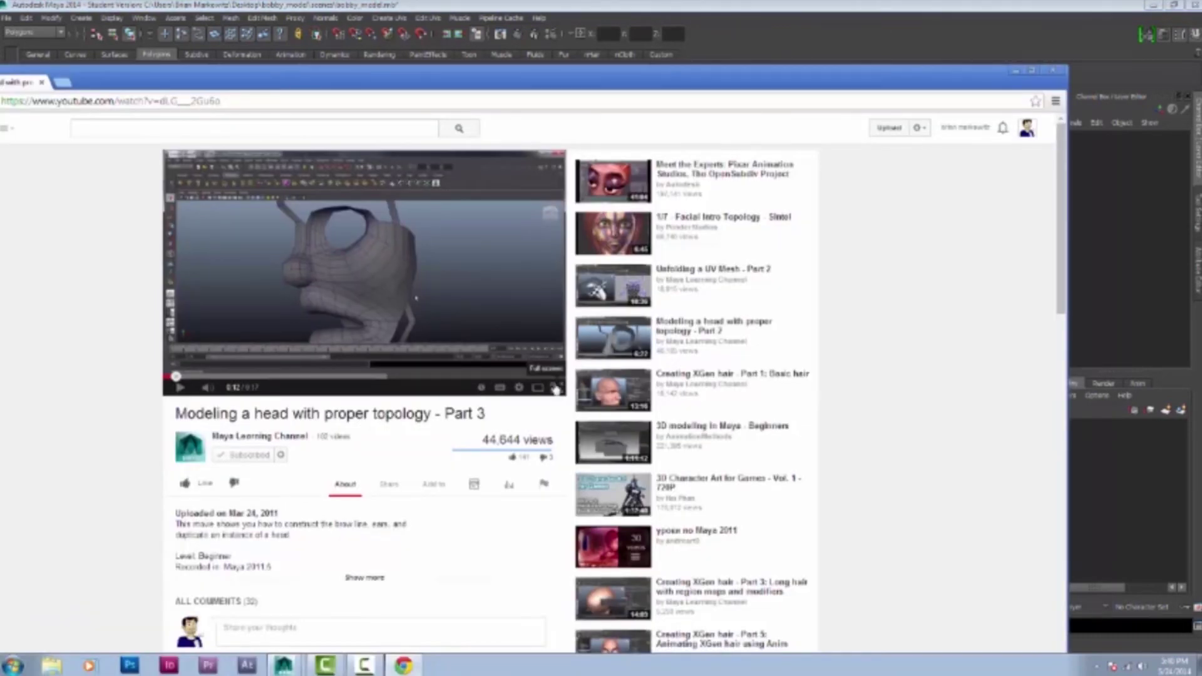
# Move the Chrome window aside and shrink the Maya window so the tutorial video sits beside the model
pyautogui.moveTo(121, 71); pyautogui.dragTo(882, 204)
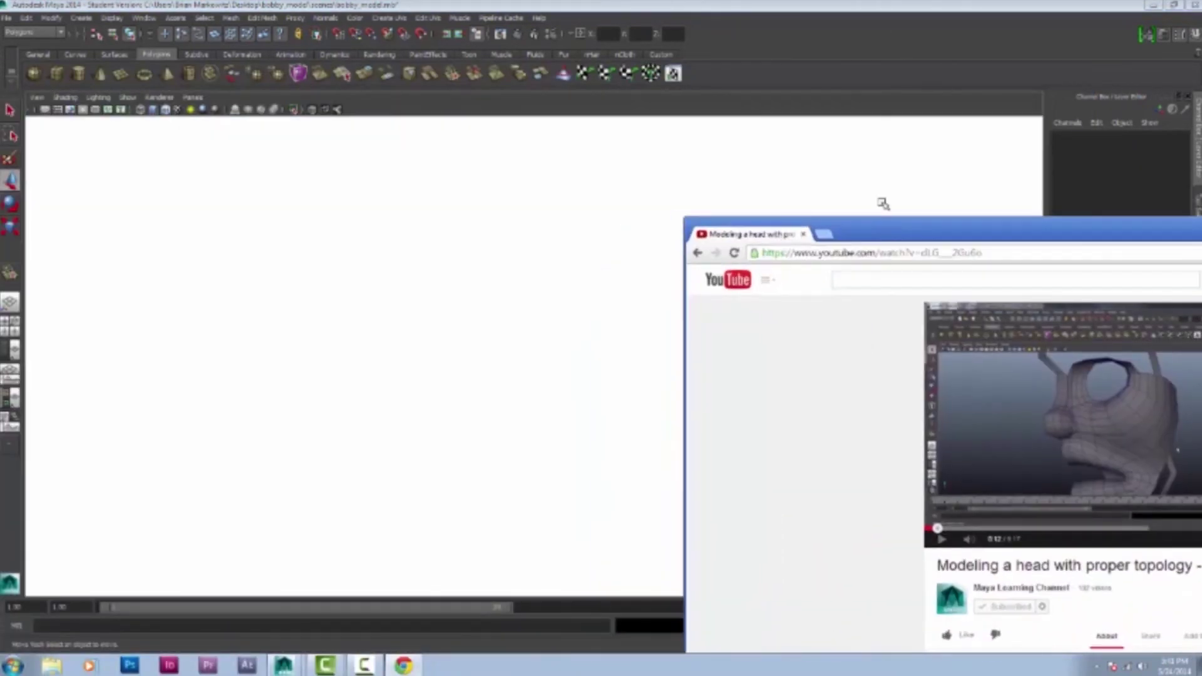
pyautogui.click(882, 204)
pyautogui.keyDown('alt'); pyautogui.moveTo(532, 439); pyautogui.dragTo(384, 459); pyautogui.keyUp('alt')
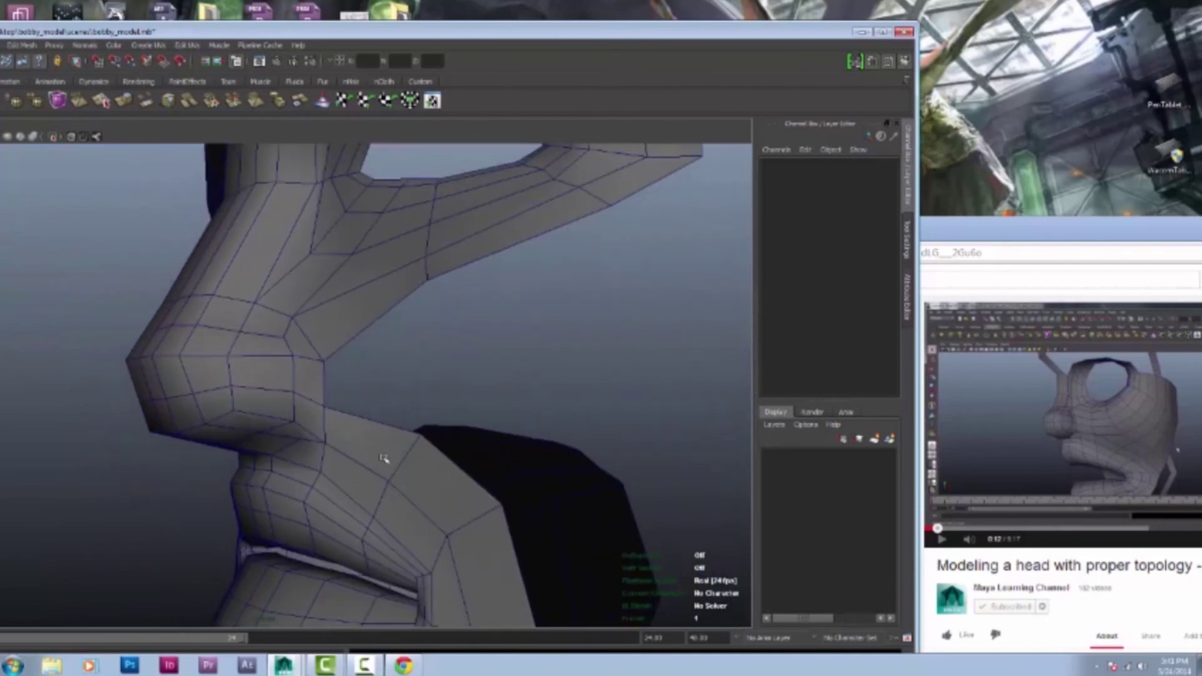
# Append a polygon between the cheek edge and the mouth band beside the nose, and soften the mesh's edges
pyautogui.click(383, 454)
pyautogui.keyDown('alt'); pyautogui.moveTo(368, 326); pyautogui.dragTo(400, 316); pyautogui.keyUp('alt')
pyautogui.moveTo(401, 316); pyautogui.dragTo(351, 316, button='right')
pyautogui.click(417, 284)
pyautogui.click(615, 446)
pyautogui.keyDown('alt'); pyautogui.moveTo(615, 445); pyautogui.dragTo(473, 326); pyautogui.keyUp('alt')
pyautogui.moveTo(363, 397); pyautogui.dragTo(359, 369, button='right')
pyautogui.click(349, 349)
pyautogui.keyDown('alt'); pyautogui.moveTo(429, 397); pyautogui.dragTo(504, 299); pyautogui.keyUp('alt')
pyautogui.click(265, 533)
pyautogui.moveTo(504, 299); pyautogui.dragTo(594, 313, button='right')
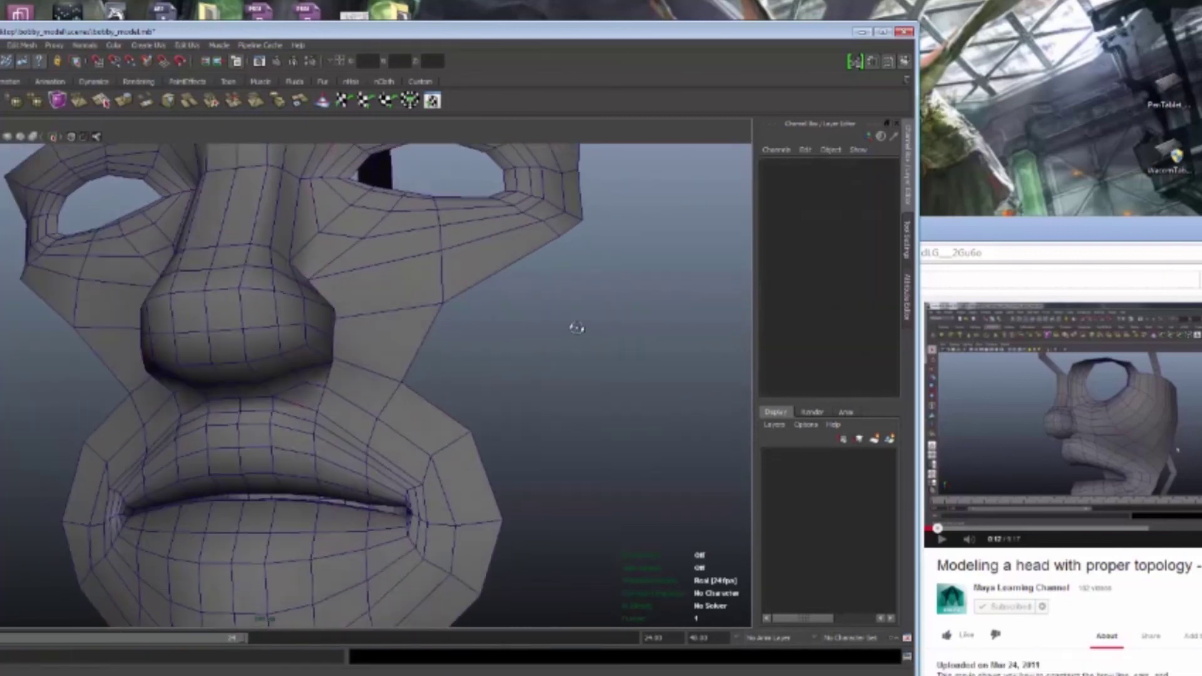
# Extrude the outer border edges around the mouth and merge the new band's end vertices into the neighbouring mesh
pyautogui.keyDown('alt'); pyautogui.moveTo(594, 312); pyautogui.dragTo(515, 275); pyautogui.keyUp('alt')
pyautogui.hotkey('ctrl', 'e')
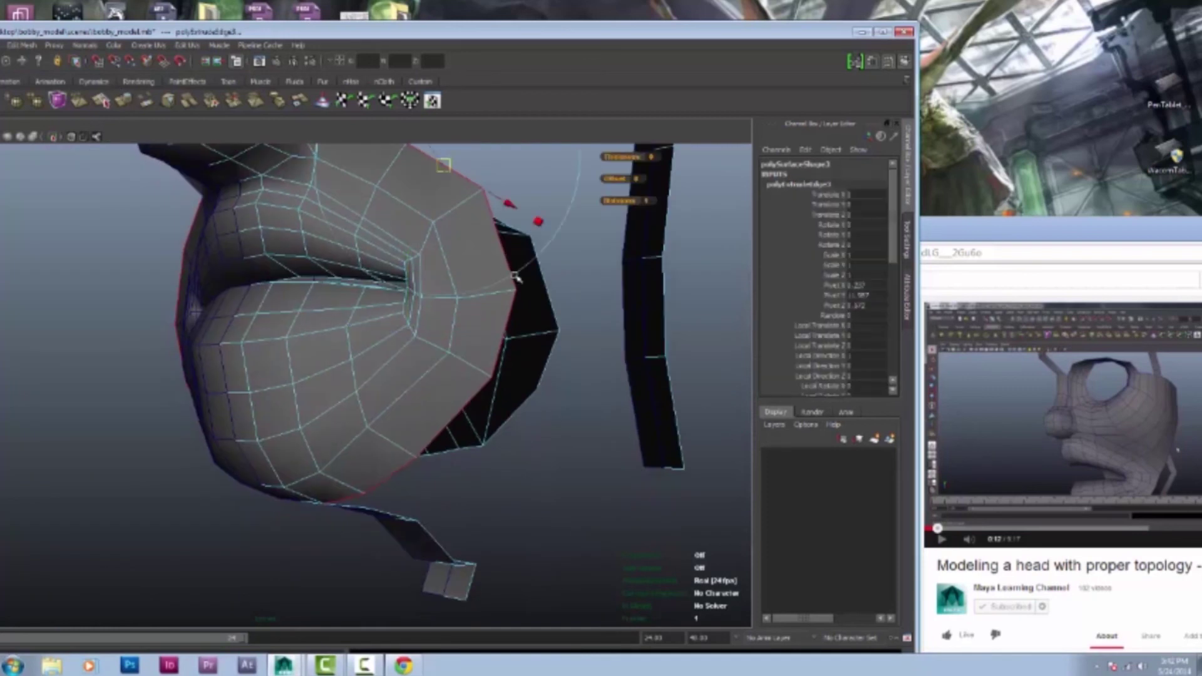
pyautogui.keyDown('alt'); pyautogui.moveTo(465, 380); pyautogui.dragTo(383, 379); pyautogui.keyUp('alt')
pyautogui.press('F8')
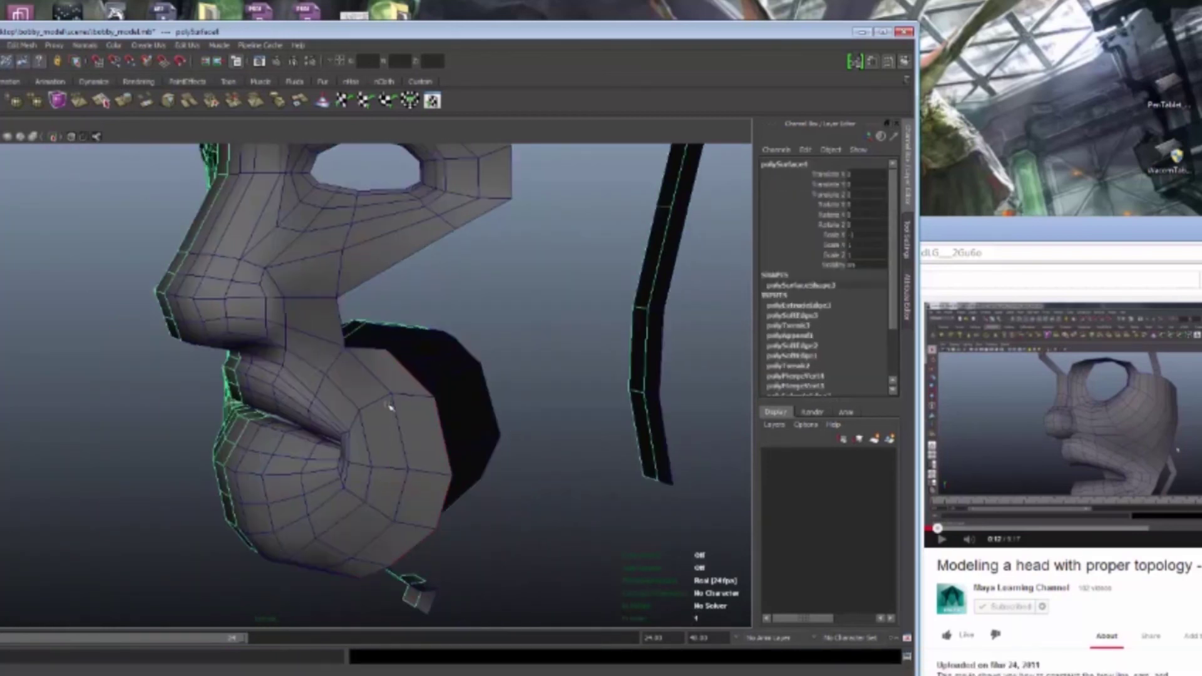
pyautogui.keyDown('shift'); pyautogui.moveTo(383, 379); pyautogui.dragTo(381, 388, button='right'); pyautogui.keyUp('shift')
pyautogui.keyDown('alt'); pyautogui.moveTo(380, 388); pyautogui.dragTo(563, 375); pyautogui.keyUp('alt')
# Reposition the Maya window so its full interface is accessible and delete the head mesh's construction history
pyautogui.moveTo(792, 16); pyautogui.dragTo(619, 50)
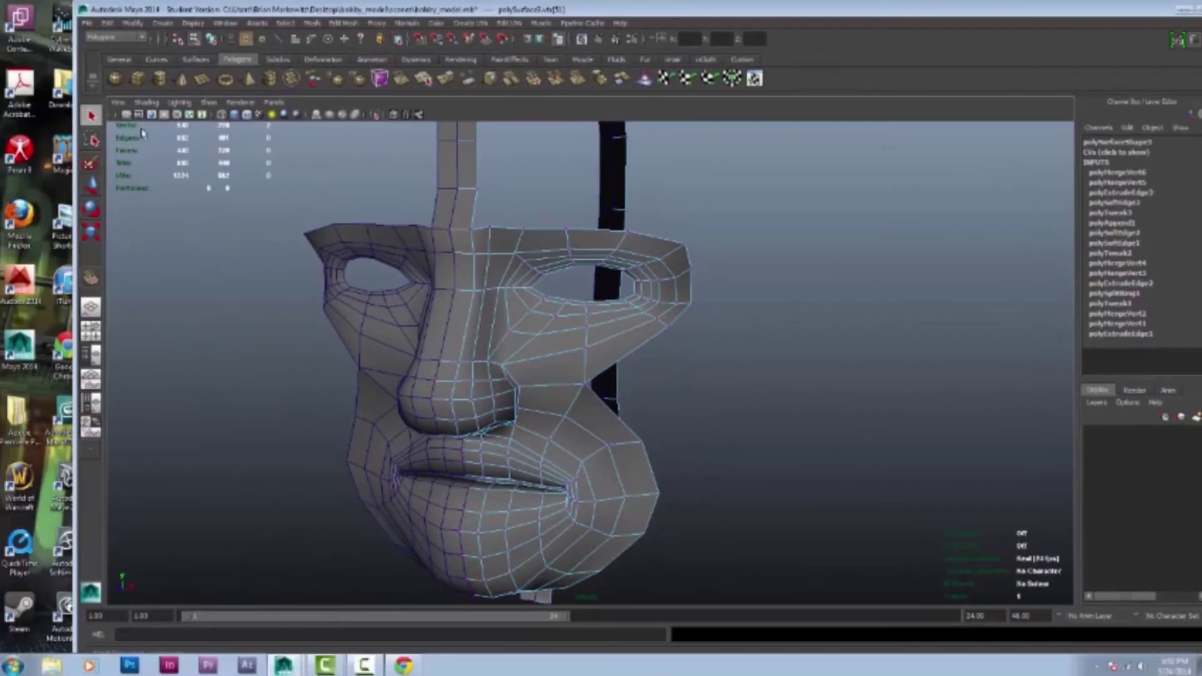
pyautogui.moveTo(563, 351)
pyautogui.keyDown('alt'); pyautogui.mouseDown()
pyautogui.moveTo(652, 349)
pyautogui.moveTo(563, 350)
pyautogui.mouseUp(); pyautogui.keyUp('alt')
pyautogui.click(106, 25)
# Extrude the outer border edges of the eye area, from brow to cheek, and scale the new band outward
pyautogui.keyDown('alt'); pyautogui.moveTo(600, 313); pyautogui.dragTo(754, 266); pyautogui.keyUp('alt')
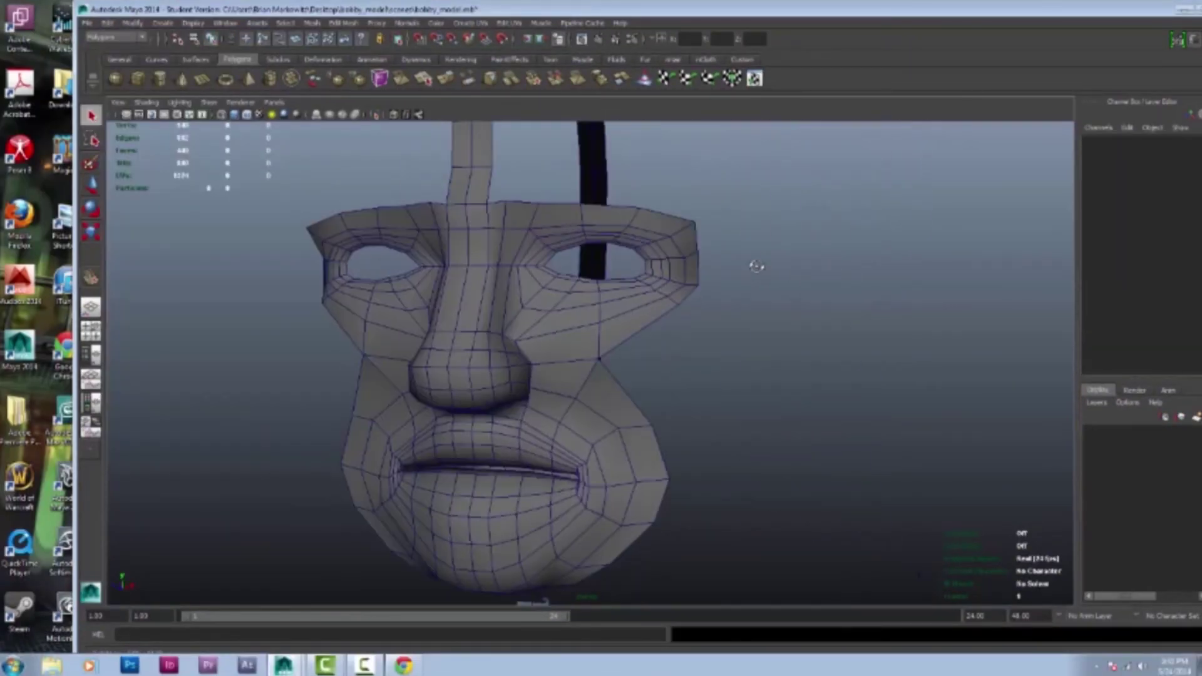
pyautogui.scroll(3, 638, 300)
pyautogui.keyDown('alt'); pyautogui.moveTo(639, 301); pyautogui.dragTo(604, 322); pyautogui.keyUp('alt')
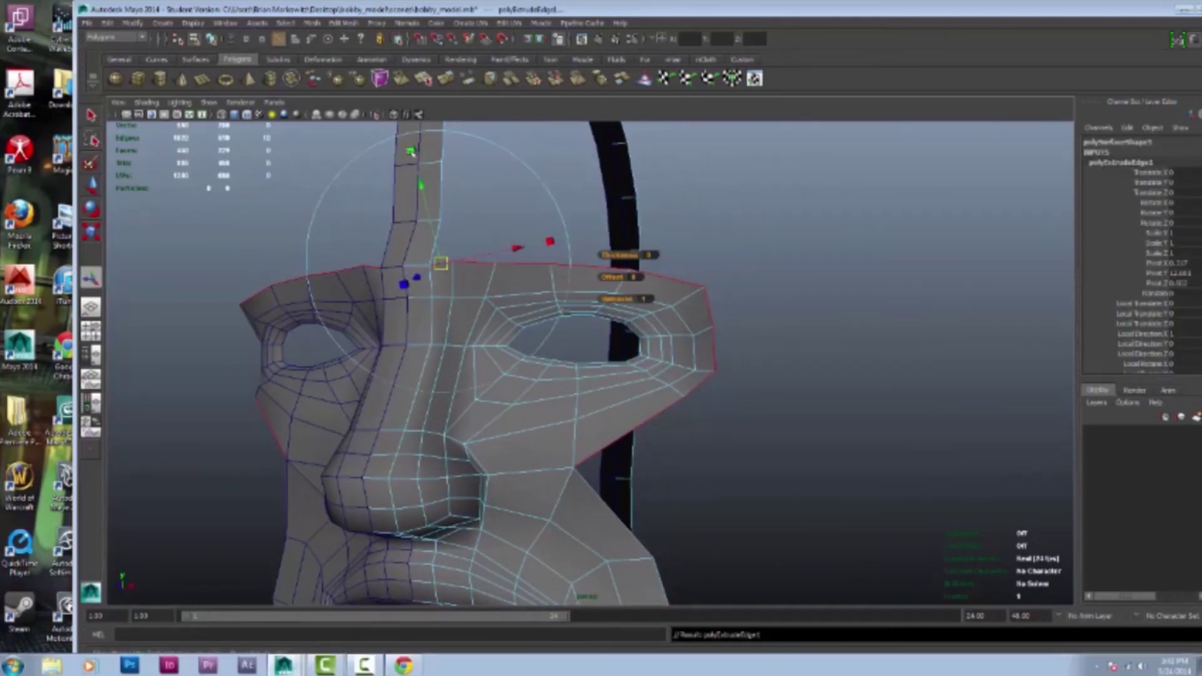
pyautogui.keyDown('alt'); pyautogui.moveTo(410, 151); pyautogui.dragTo(584, 207); pyautogui.keyUp('alt')
pyautogui.keyDown('alt'); pyautogui.moveTo(605, 448); pyautogui.dragTo(820, 303); pyautogui.keyUp('alt')
# Merge the loose end vertices of the eye band and move its outer brow vertex to match the front reference sketch
pyautogui.keyDown('shift'); pyautogui.rightClick(564, 442); pyautogui.keyUp('shift')
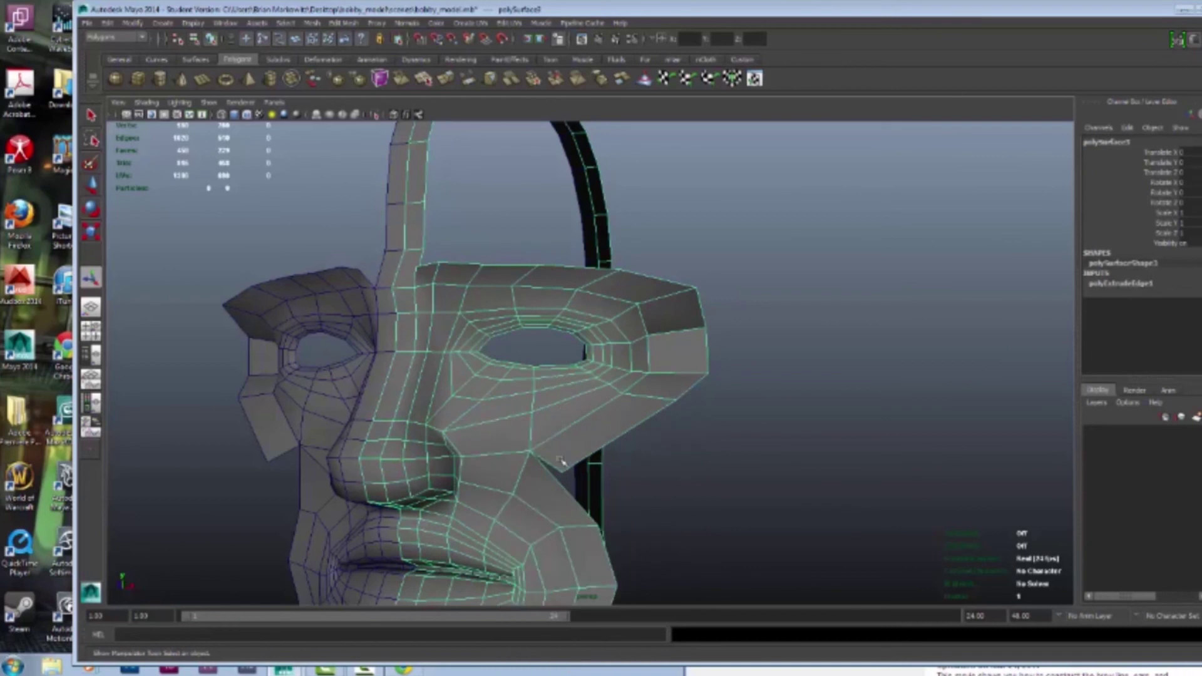
pyautogui.keyDown('alt'); pyautogui.moveTo(561, 461); pyautogui.dragTo(770, 195); pyautogui.keyUp('alt')
pyautogui.click(436, 224)
pyautogui.press('w')
pyautogui.click(682, 307)
pyautogui.keyDown('alt'); pyautogui.moveTo(749, 157); pyautogui.dragTo(742, 261, button='middle'); pyautogui.keyUp('alt')
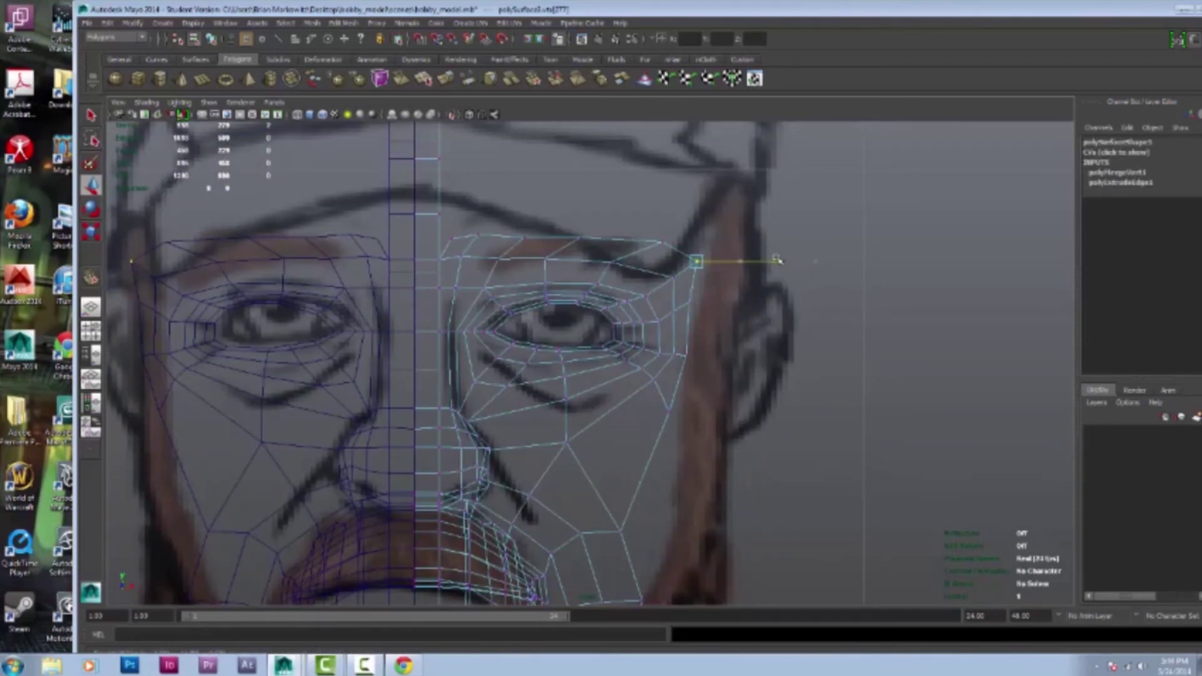
pyautogui.press('F8')
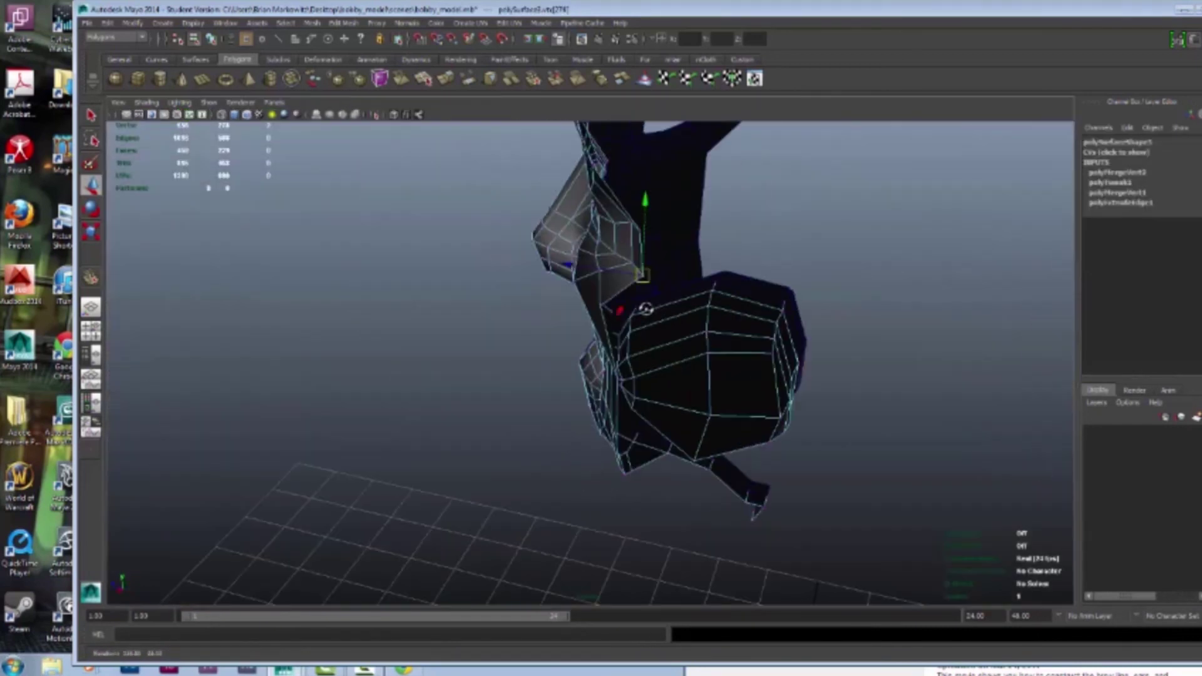
# Soften the mesh's edges and reposition the brow's outer corner vertex so the band curves around the temple
pyautogui.keyDown('alt'); pyautogui.moveTo(644, 303); pyautogui.dragTo(612, 269); pyautogui.keyUp('alt')
pyautogui.moveTo(670, 322); pyautogui.dragTo(751, 332, button='right')
pyautogui.keyDown('alt'); pyautogui.moveTo(751, 332); pyautogui.dragTo(666, 319); pyautogui.keyUp('alt')
pyautogui.click(254, 118)
pyautogui.keyDown('alt'); pyautogui.moveTo(388, 356); pyautogui.dragTo(563, 325); pyautogui.keyUp('alt')
pyautogui.moveTo(617, 335); pyautogui.dragTo(694, 309, button='right')
pyautogui.click(624, 311)
pyautogui.keyDown('alt'); pyautogui.moveTo(624, 311); pyautogui.dragTo(585, 390); pyautogui.keyUp('alt')
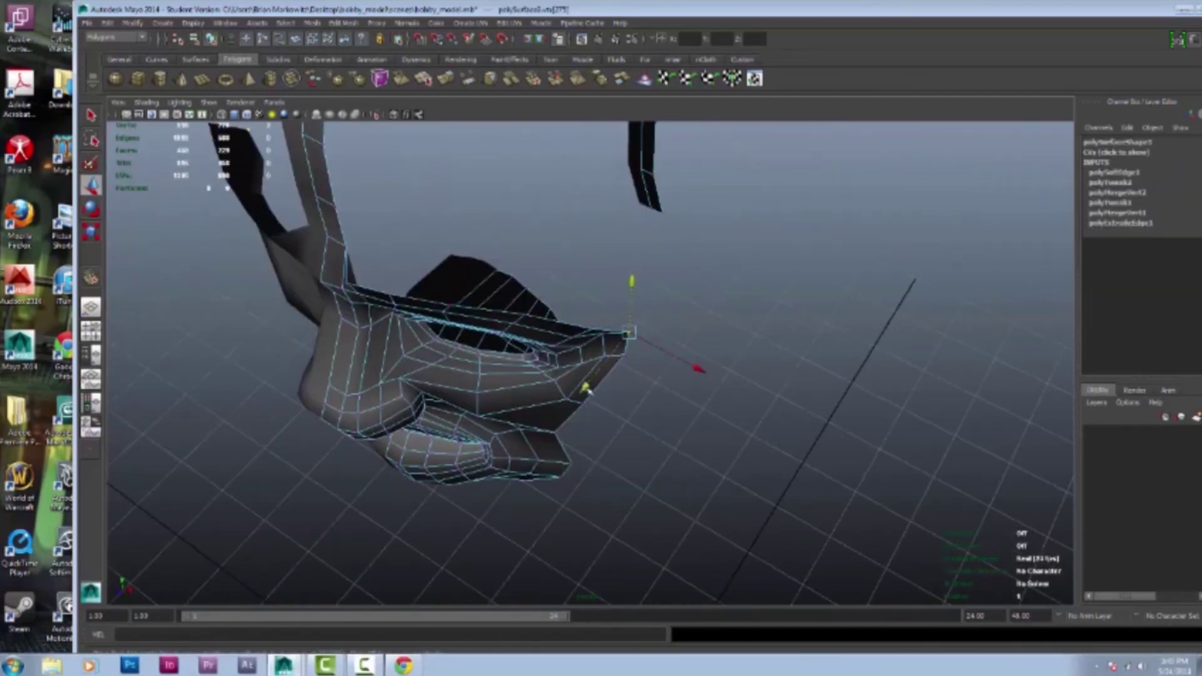
pyautogui.keyDown('alt'); pyautogui.moveTo(690, 353); pyautogui.dragTo(577, 399); pyautogui.keyUp('alt')
pyautogui.click(796, 316)
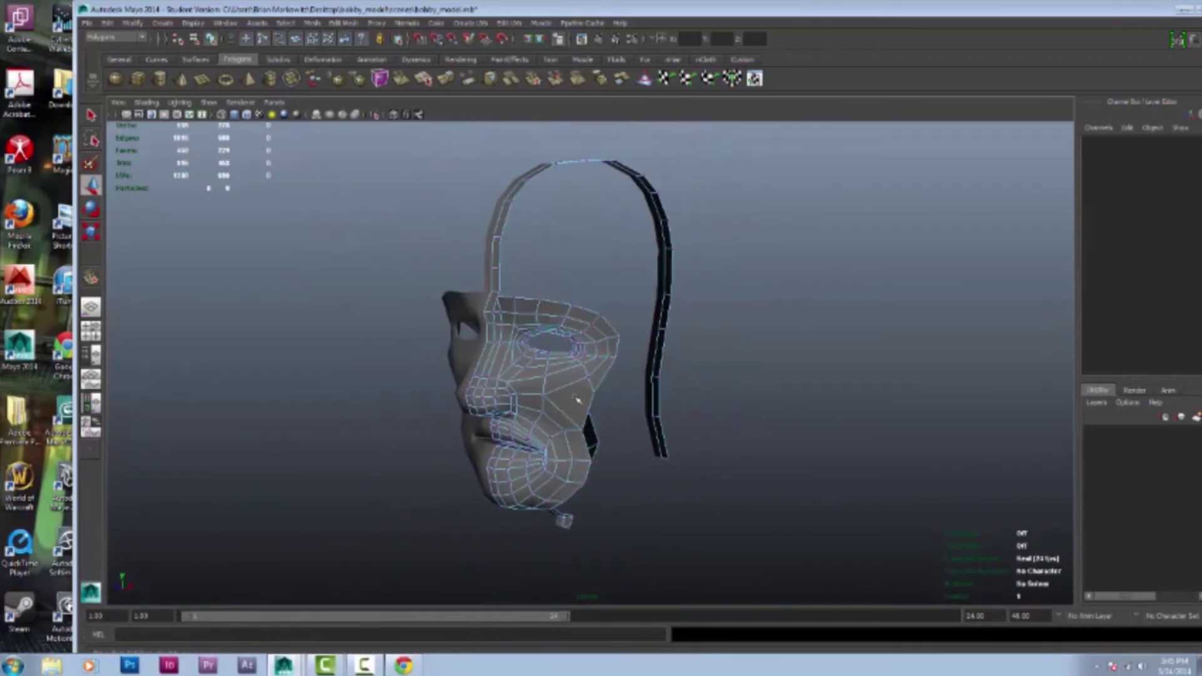
# Reposition vertices at the inner eye corner and along the brow to shape the area above the eye
pyautogui.keyDown('alt'); pyautogui.moveTo(760, 368); pyautogui.dragTo(844, 457, button='right'); pyautogui.keyUp('alt')
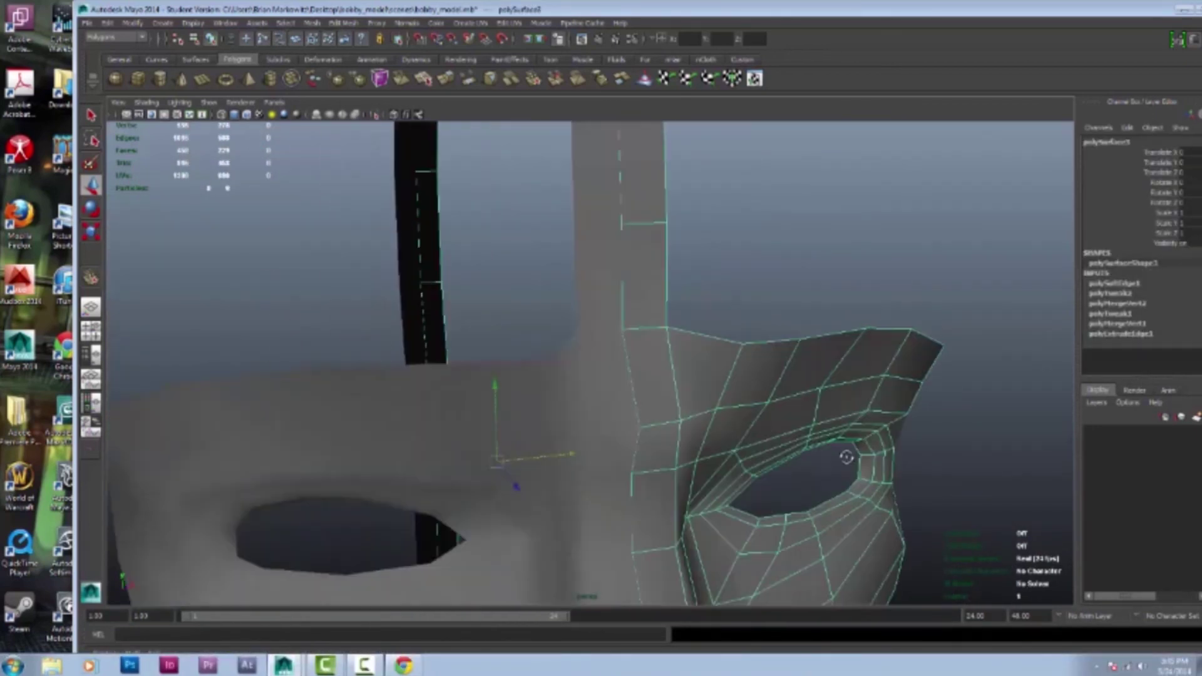
pyautogui.keyDown('alt'); pyautogui.moveTo(845, 456); pyautogui.dragTo(183, 292); pyautogui.keyUp('alt')
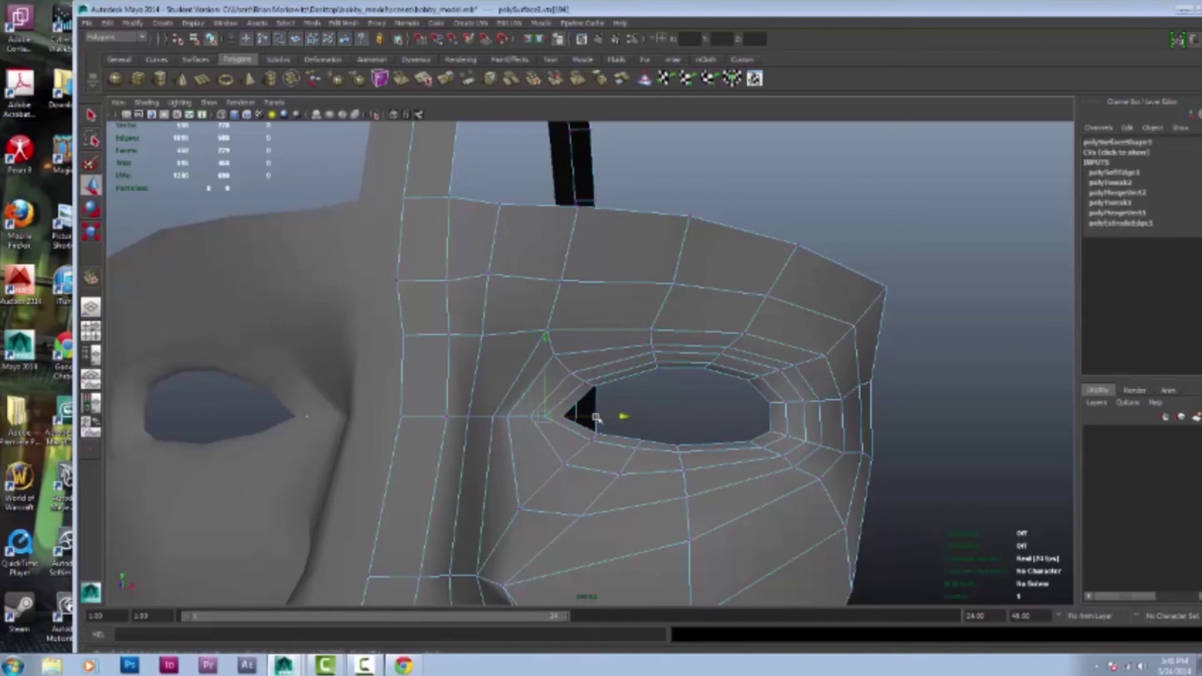
pyautogui.keyDown('alt'); pyautogui.moveTo(681, 421); pyautogui.dragTo(419, 450); pyautogui.keyUp('alt')
pyautogui.click(507, 415)
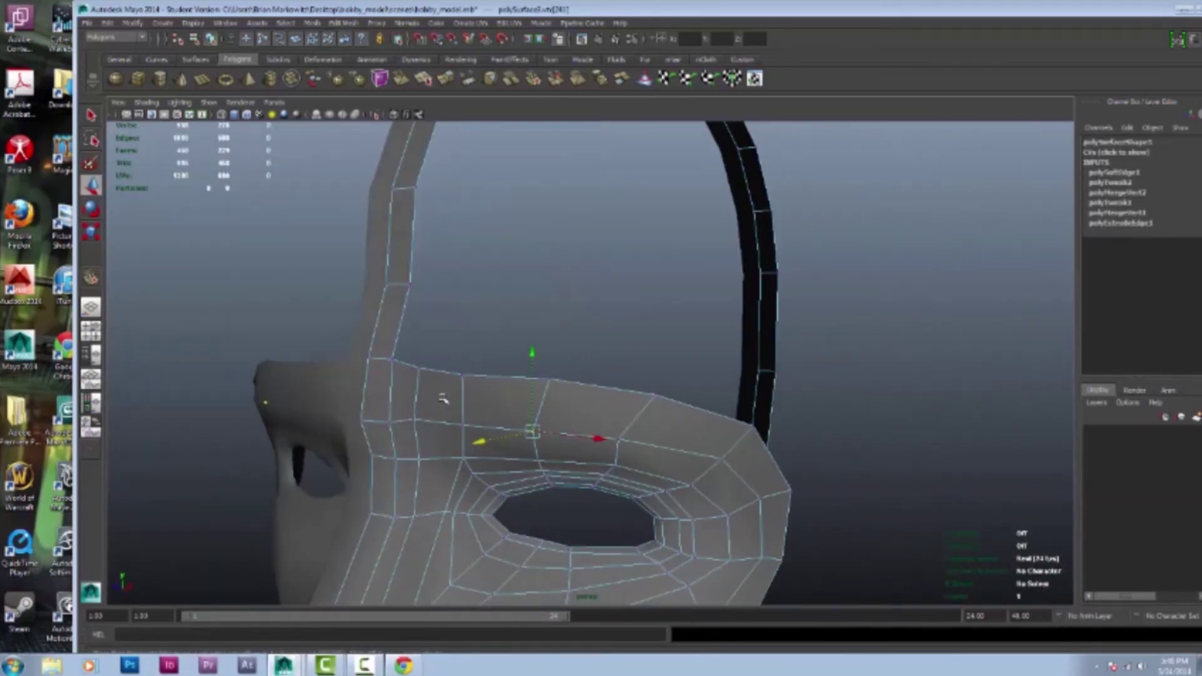
pyautogui.keyDown('alt'); pyautogui.moveTo(443, 398); pyautogui.dragTo(523, 433); pyautogui.keyUp('alt')
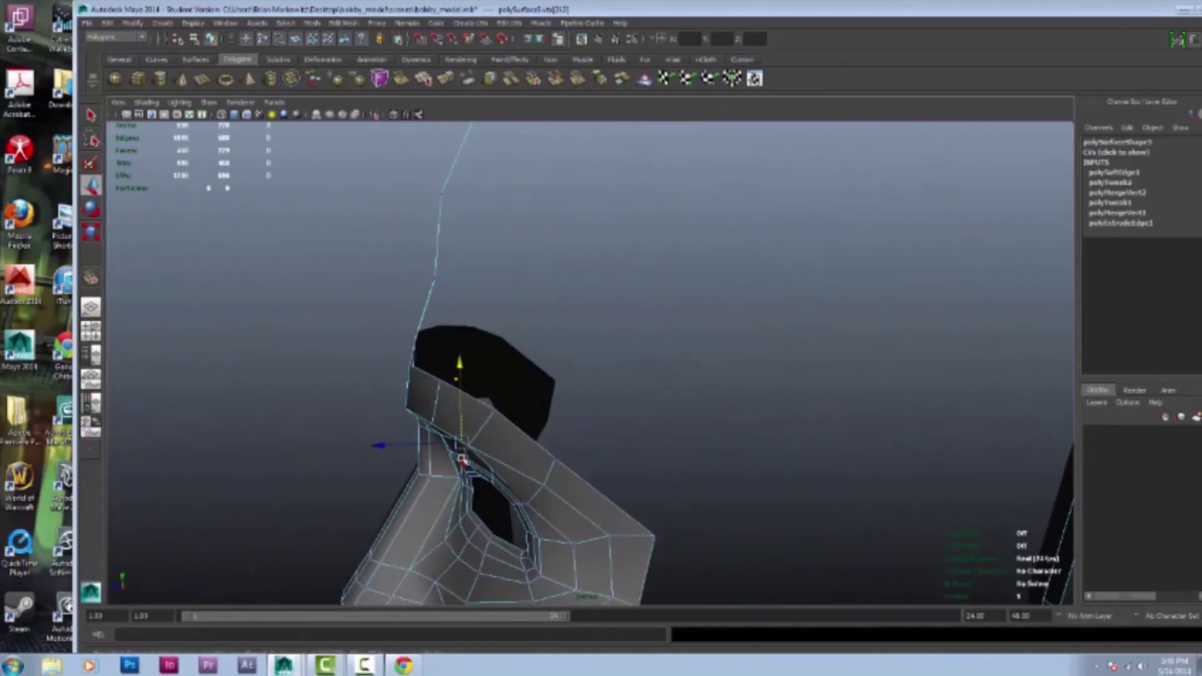
pyautogui.keyDown('alt'); pyautogui.moveTo(379, 445); pyautogui.dragTo(590, 398); pyautogui.keyUp('alt')
# Compare the face mesh with the front reference sketch and the other views
pyautogui.keyDown('alt'); pyautogui.moveTo(705, 415); pyautogui.dragTo(467, 415); pyautogui.keyUp('alt')
pyautogui.moveTo(691, 365); pyautogui.dragTo(691, 365, button='right')
pyautogui.keyDown('alt'); pyautogui.moveTo(691, 365); pyautogui.dragTo(818, 401); pyautogui.keyUp('alt')
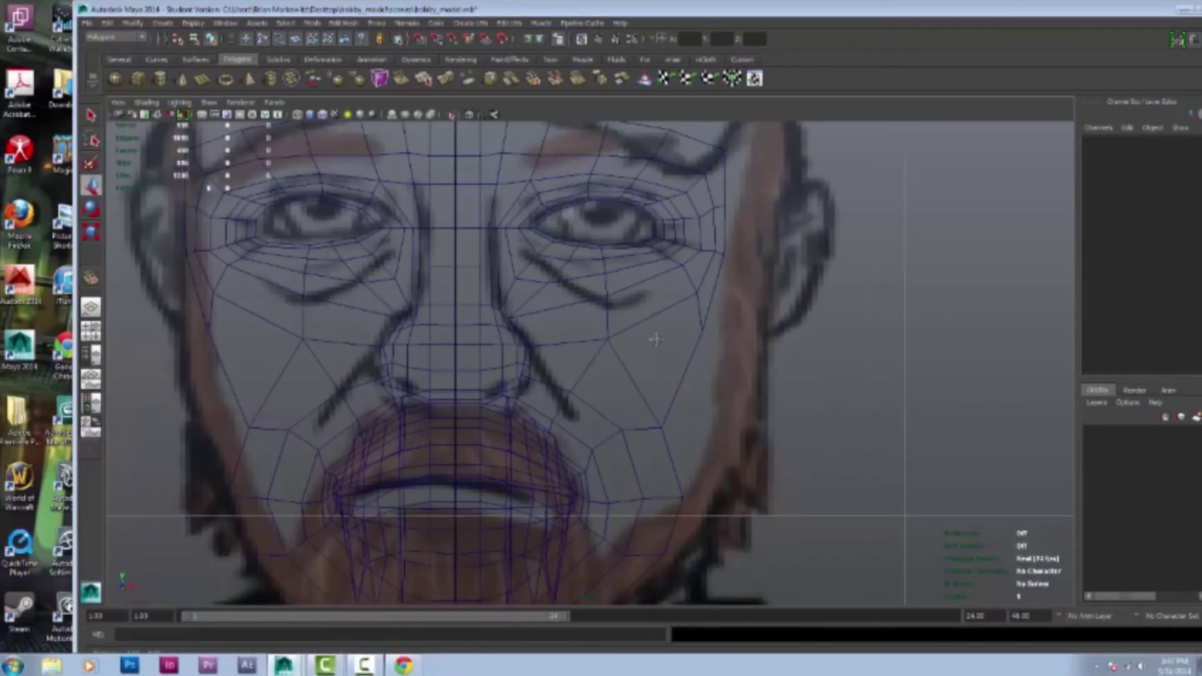
pyautogui.scroll(-3, 635, 246)
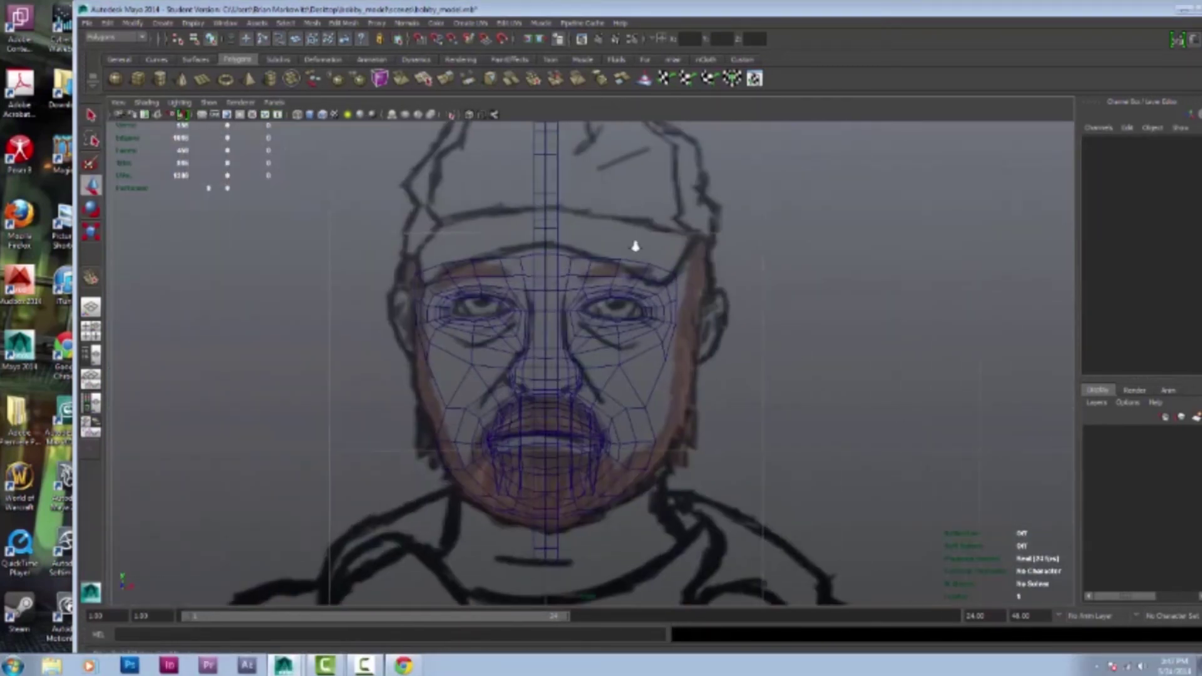
pyautogui.scroll(3, 854, 372)
pyautogui.press('space')
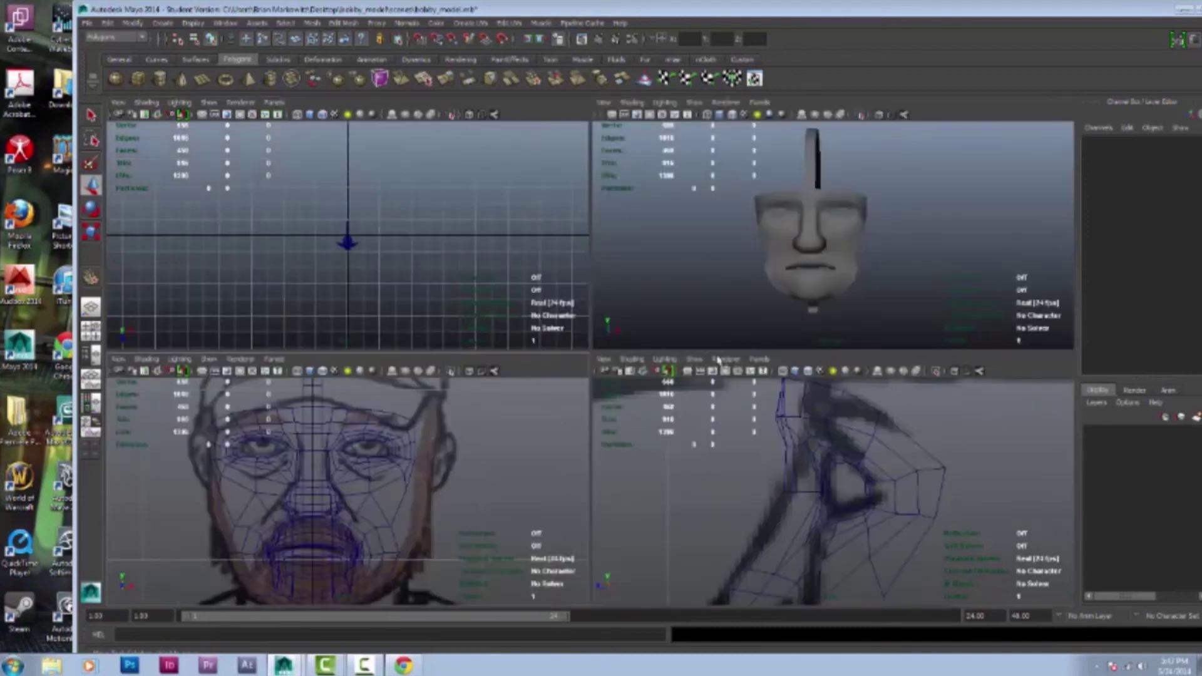
pyautogui.press('space')
# Show the Select tool's soft selection settings and pick the outer jaw vertex beside the mouth
pyautogui.keyDown('alt'); pyautogui.moveTo(735, 455); pyautogui.dragTo(723, 441); pyautogui.keyUp('alt')
pyautogui.click(723, 441)
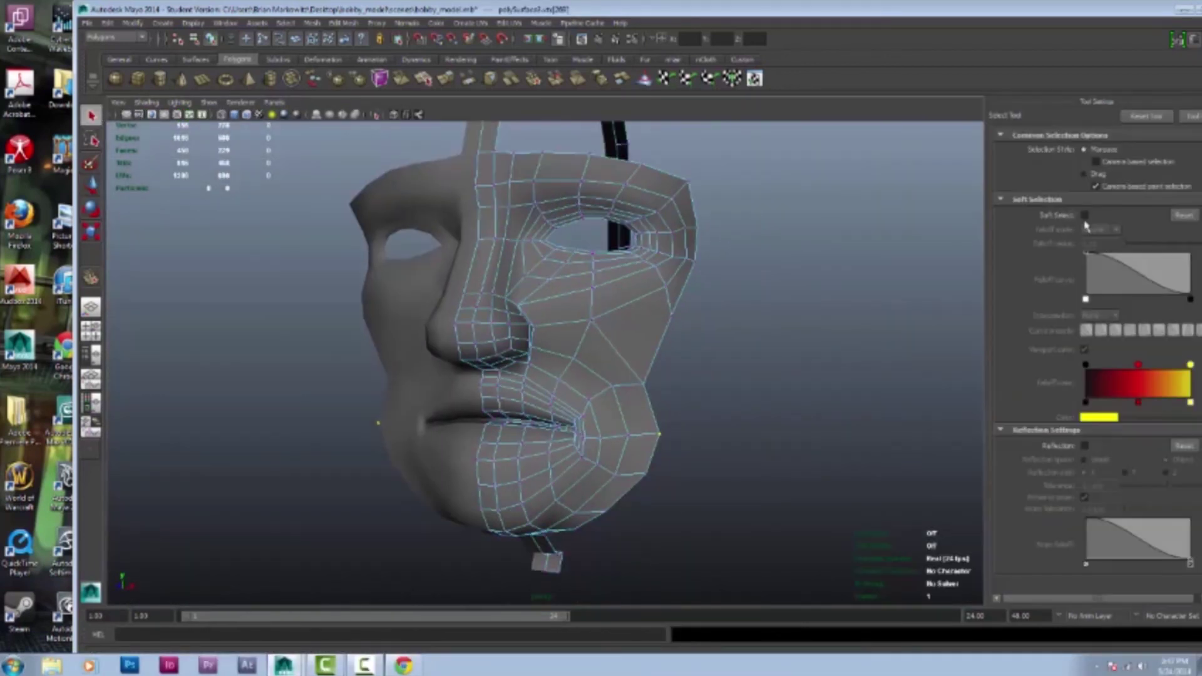
pyautogui.keyDown('alt'); pyautogui.moveTo(926, 351); pyautogui.dragTo(635, 435); pyautogui.keyUp('alt')
pyautogui.keyDown('alt'); pyautogui.moveTo(744, 462); pyautogui.dragTo(711, 421); pyautogui.keyUp('alt')
pyautogui.click(542, 446)
pyautogui.keyDown('alt'); pyautogui.moveTo(639, 372); pyautogui.dragTo(482, 210); pyautogui.keyUp('alt')
pyautogui.click(718, 275)
pyautogui.press('q')
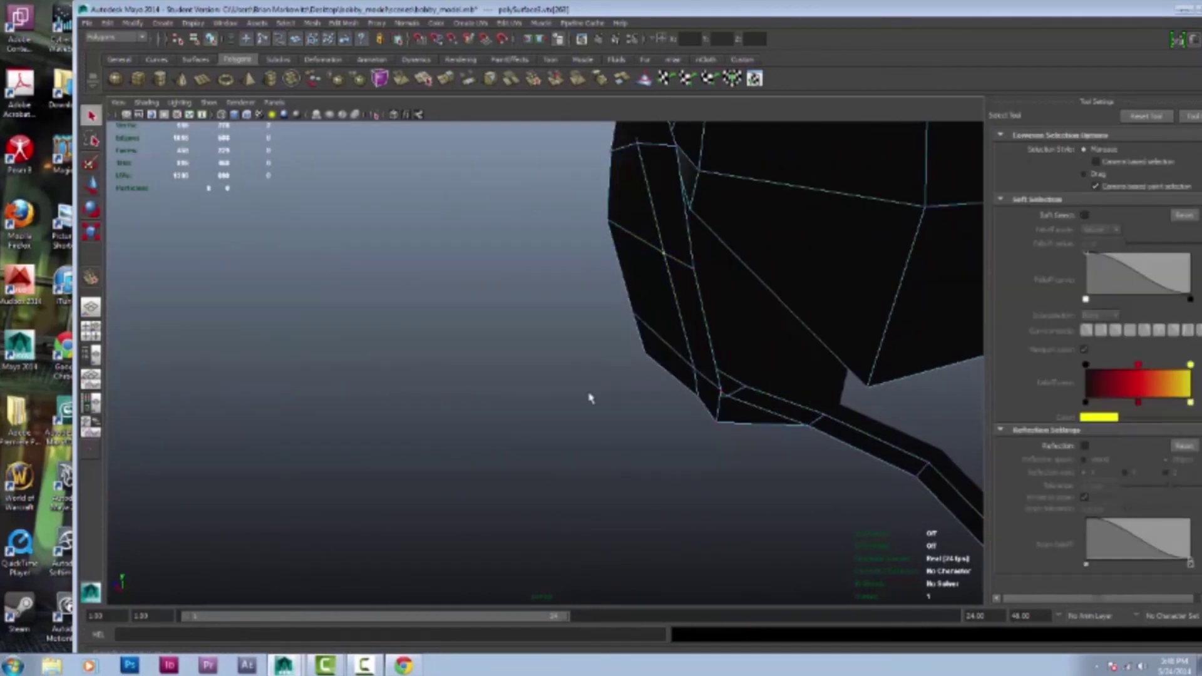
pyautogui.click(686, 384)
# Move the lower border vertices of the mouth band to shape the jaw beside the chin
pyautogui.keyDown('alt'); pyautogui.moveTo(590, 398); pyautogui.dragTo(980, 498); pyautogui.keyUp('alt')
pyautogui.keyDown('alt'); pyautogui.moveTo(696, 375); pyautogui.dragTo(749, 403, button='right'); pyautogui.keyUp('alt')
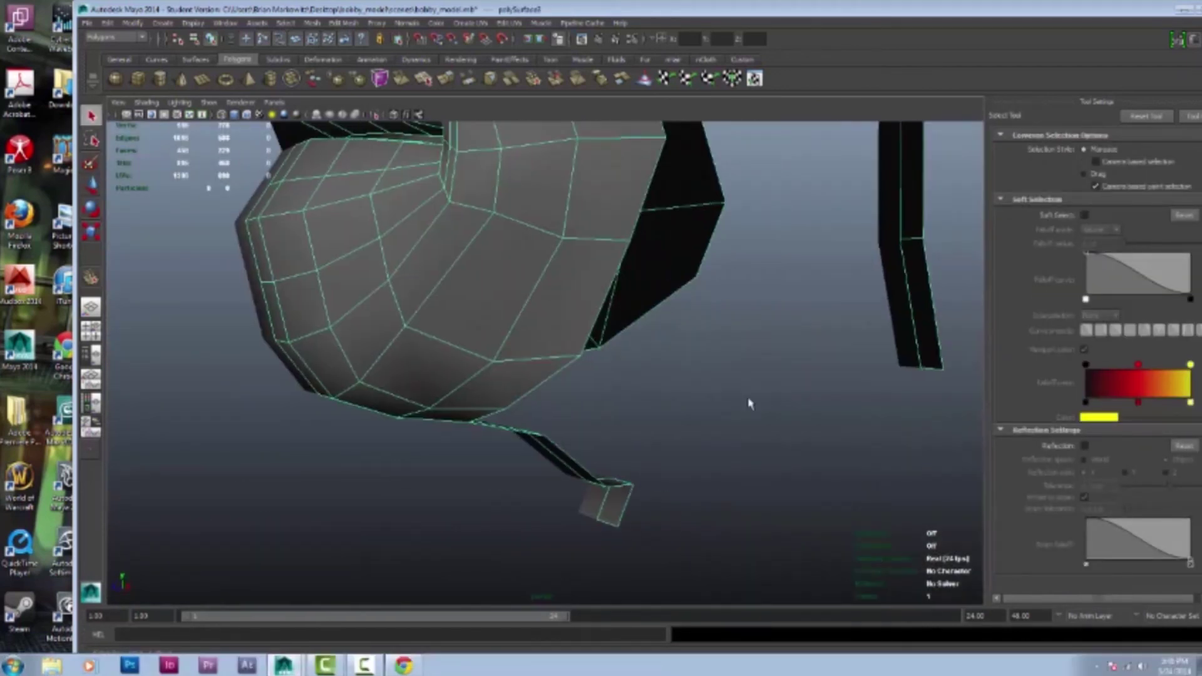
pyautogui.keyDown('alt'); pyautogui.moveTo(749, 402); pyautogui.dragTo(497, 401); pyautogui.keyUp('alt')
pyautogui.scroll(3, 496, 401)
pyautogui.moveTo(496, 401); pyautogui.dragTo(482, 476, button='right')
pyautogui.moveTo(498, 490)
pyautogui.keyDown('alt'); pyautogui.mouseDown()
pyautogui.moveTo(421, 509)
pyautogui.moveTo(611, 448)
pyautogui.moveTo(515, 456)
pyautogui.moveTo(472, 477)
pyautogui.mouseUp(); pyautogui.keyUp('alt')
pyautogui.press('w')
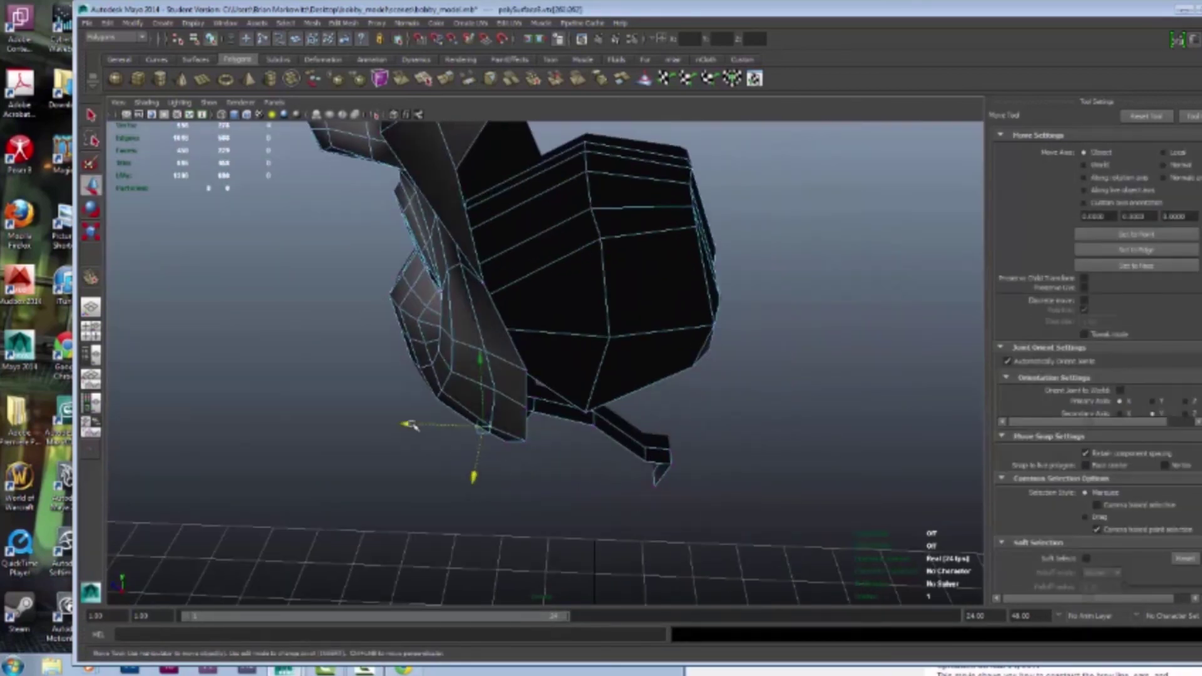
pyautogui.keyDown('alt'); pyautogui.moveTo(472, 478); pyautogui.dragTo(546, 455, button='right'); pyautogui.keyUp('alt')
pyautogui.keyDown('alt'); pyautogui.moveTo(582, 462); pyautogui.dragTo(616, 336); pyautogui.keyUp('alt')
# Return the head mesh to object mode and delete its construction history
pyautogui.press('F8')
pyautogui.hotkey('ctrl', 'F10')
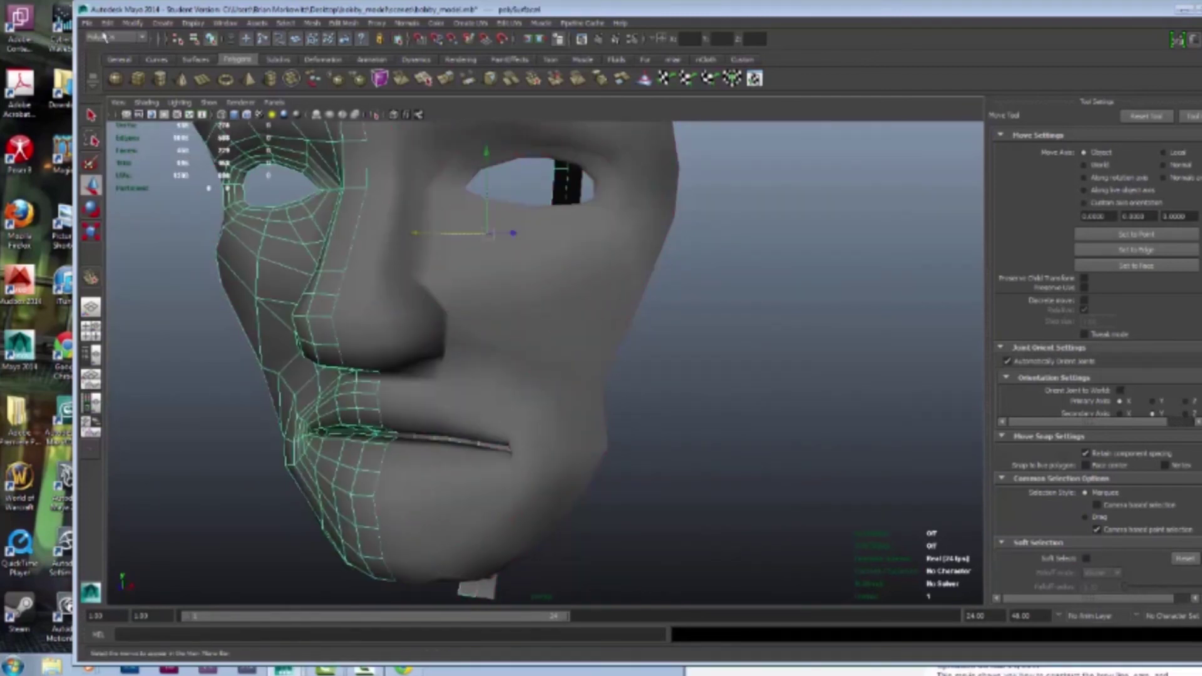
pyautogui.click(107, 23)
pyautogui.click(161, 236)
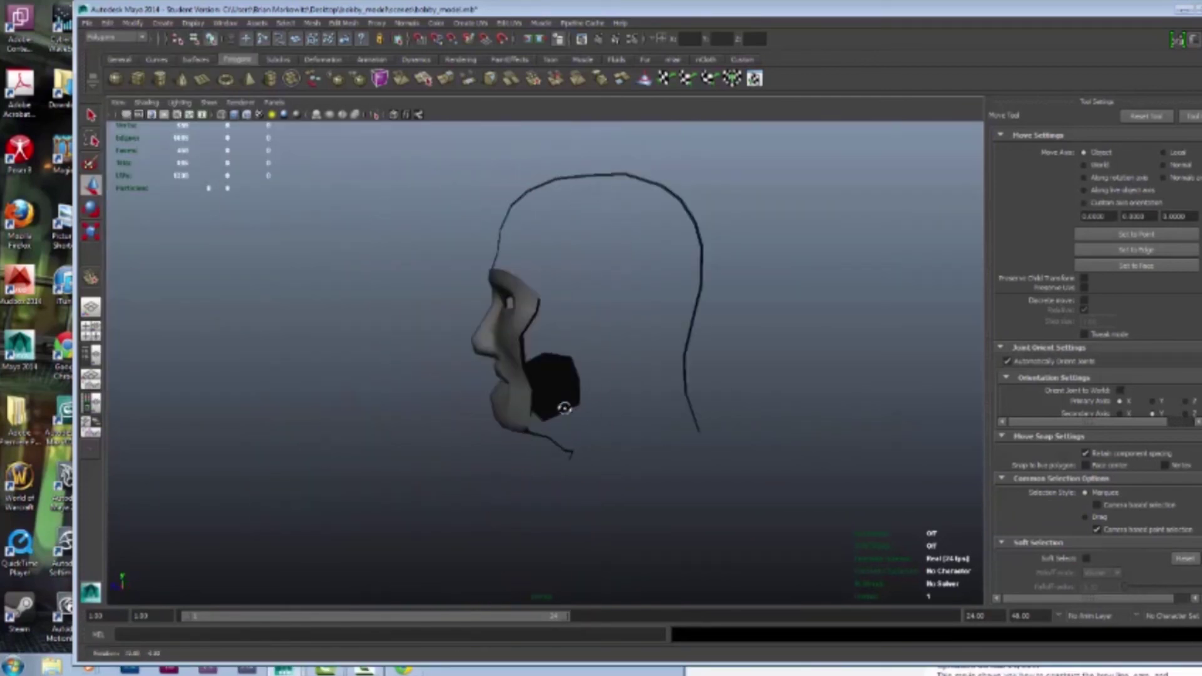
# Extrude the inner border edges of the eye opening back into the head to give the eyelids thickness
pyautogui.scroll(8, 564, 408)
pyautogui.moveTo(483, 270); pyautogui.dragTo(484, 247, button='right')
pyautogui.hotkey('ctrl', 'e')
pyautogui.keyDown('alt'); pyautogui.moveTo(475, 351); pyautogui.dragTo(461, 376); pyautogui.keyUp('alt')
pyautogui.scroll(-3, 818, 380)
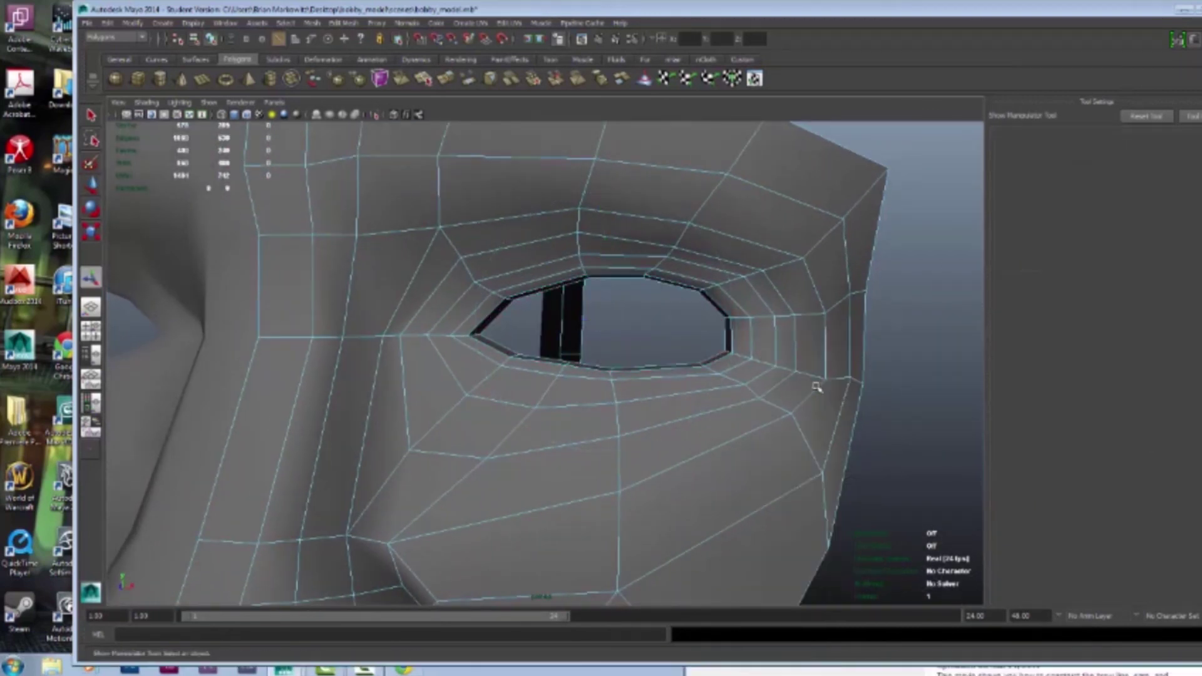
# Examine the extruded eyelid rim and the surrounding cheek surface from the side and the front
pyautogui.moveTo(817, 380); pyautogui.dragTo(902, 400, button='right')
pyautogui.press('w')
pyautogui.keyDown('alt'); pyautogui.moveTo(901, 401); pyautogui.dragTo(646, 285); pyautogui.keyUp('alt')
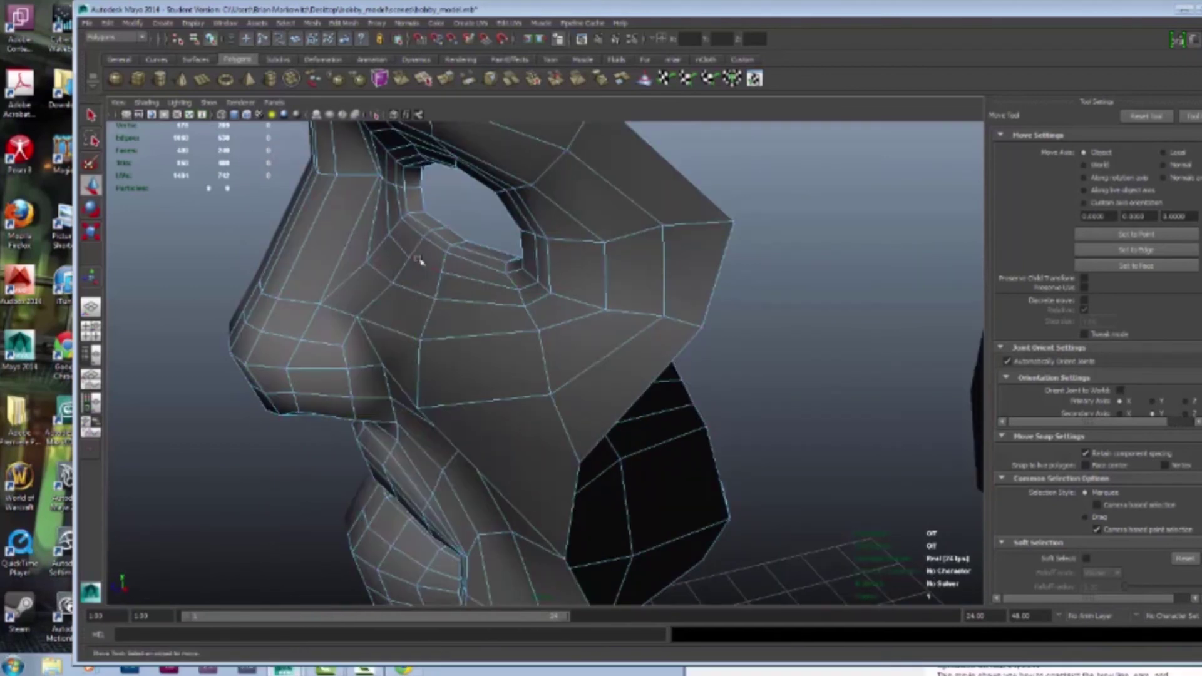
pyautogui.moveTo(386, 267)
pyautogui.keyDown('alt'); pyautogui.mouseDown()
pyautogui.moveTo(563, 281)
pyautogui.moveTo(689, 344)
pyautogui.moveTo(550, 350)
pyautogui.moveTo(438, 313)
pyautogui.moveTo(564, 294)
pyautogui.moveTo(451, 300)
pyautogui.moveTo(711, 284)
pyautogui.moveTo(505, 295)
pyautogui.mouseUp(); pyautogui.keyUp('alt')
pyautogui.scroll(-3, 810, 388)
pyautogui.click(811, 388)
pyautogui.press('3')
pyautogui.scroll(3, 551, 350)
# Enable soft selection and reposition the vertex between the nose and the inner eye corner to smooth the upper cheek
pyautogui.click(555, 392)
pyautogui.press('q')
pyautogui.press('b')
pyautogui.click(505, 274)
pyautogui.press('w')
pyautogui.hotkey('ctrl', 'z')
pyautogui.press('q')
pyautogui.press('w')
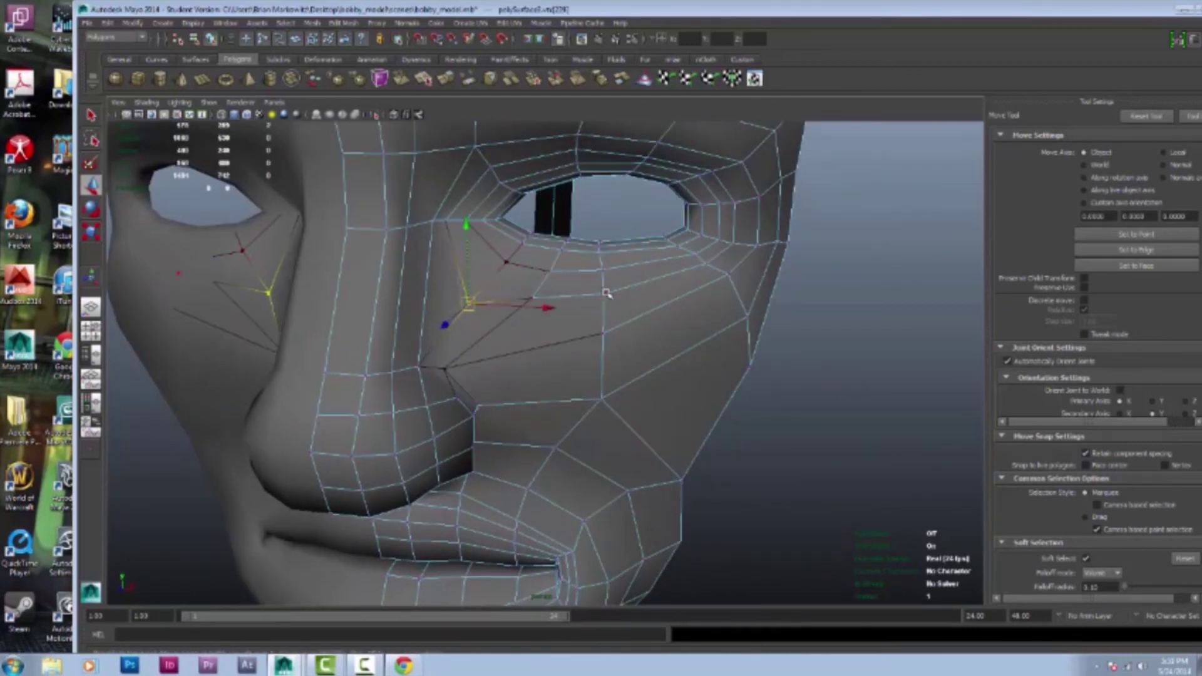
pyautogui.keyDown('alt'); pyautogui.moveTo(607, 293); pyautogui.dragTo(492, 266); pyautogui.keyUp('alt')
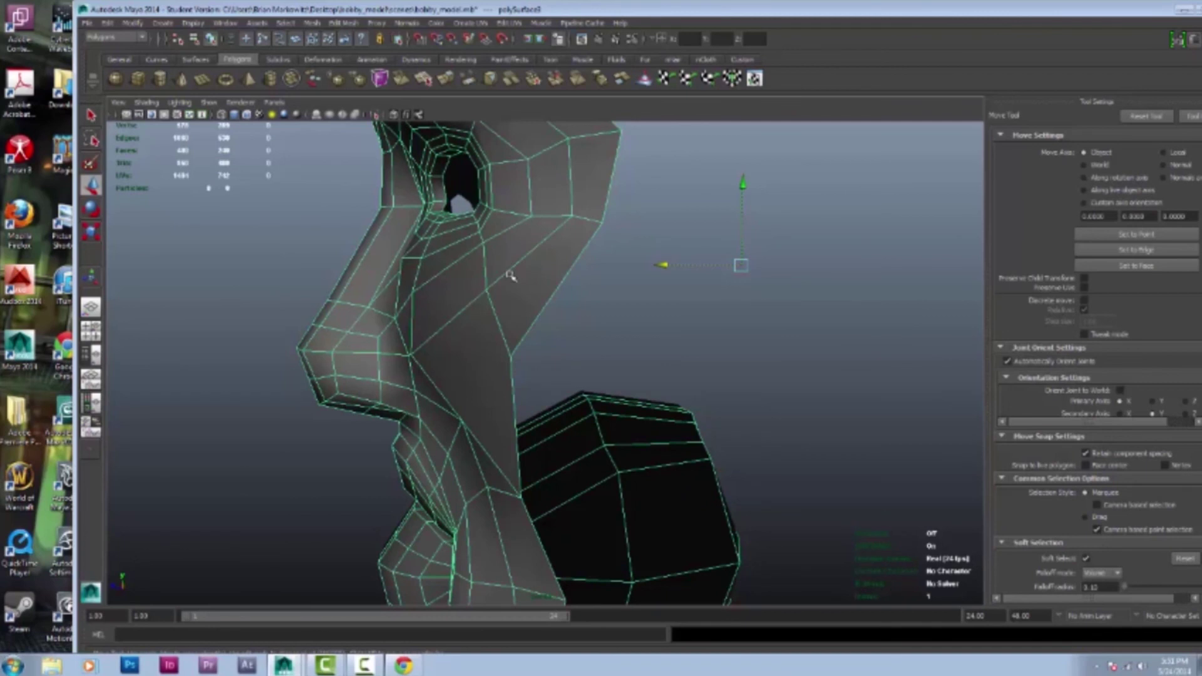
pyautogui.keyDown('alt'); pyautogui.moveTo(510, 383); pyautogui.dragTo(571, 368); pyautogui.keyUp('alt')
pyautogui.scroll(3, 571, 367)
pyautogui.click(427, 329)
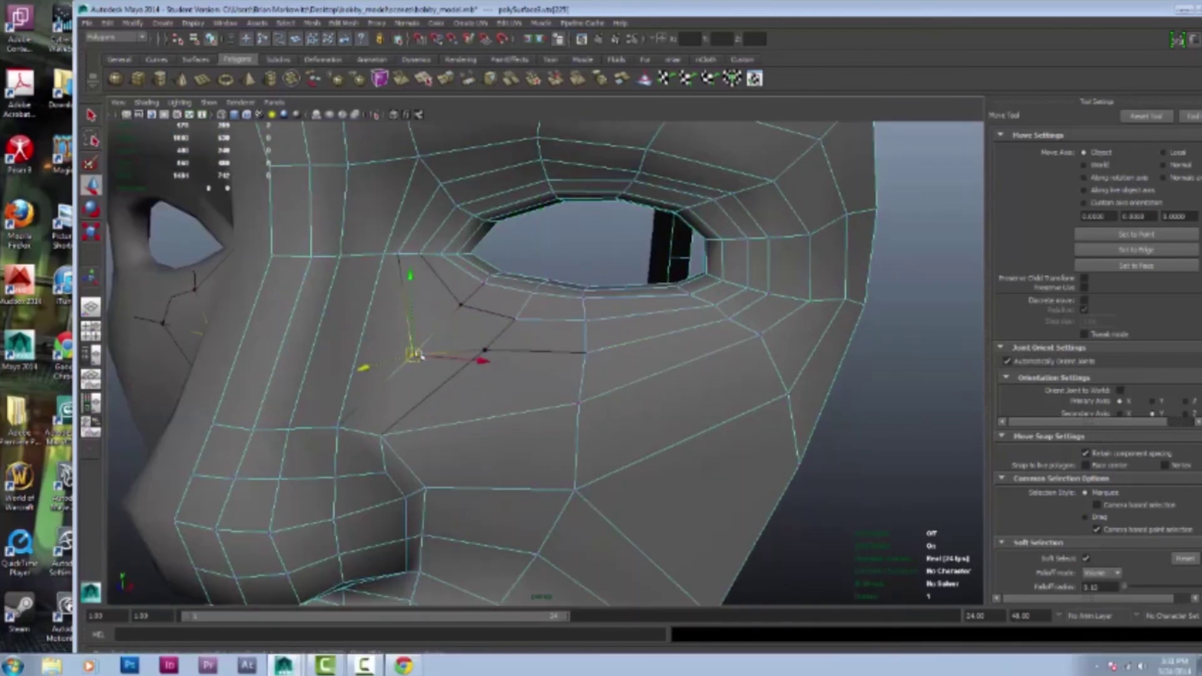
# Insert an edge loop around the eye within the outer rings and turn soft selection off
pyautogui.moveTo(635, 346); pyautogui.dragTo(457, 378, button='right')
pyautogui.press('q')
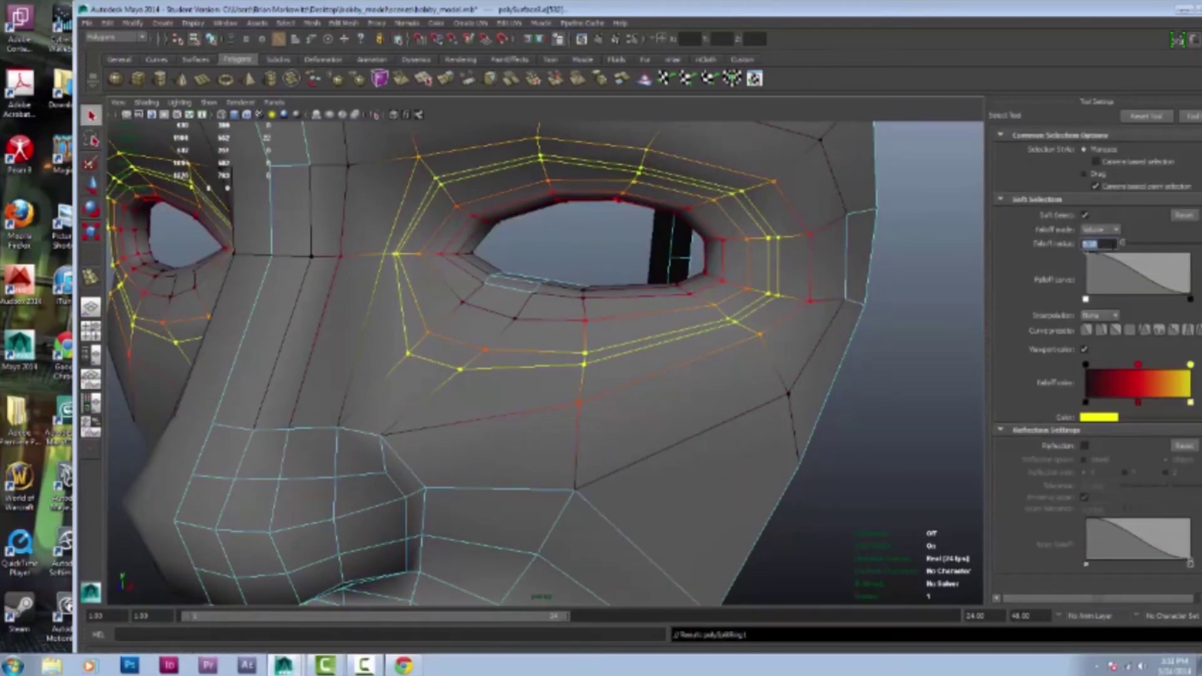
pyautogui.keyDown('alt'); pyautogui.moveTo(457, 377); pyautogui.dragTo(651, 335); pyautogui.keyUp('alt')
pyautogui.press('w')
pyautogui.keyDown('alt'); pyautogui.moveTo(324, 295); pyautogui.dragTo(469, 339); pyautogui.keyUp('alt')
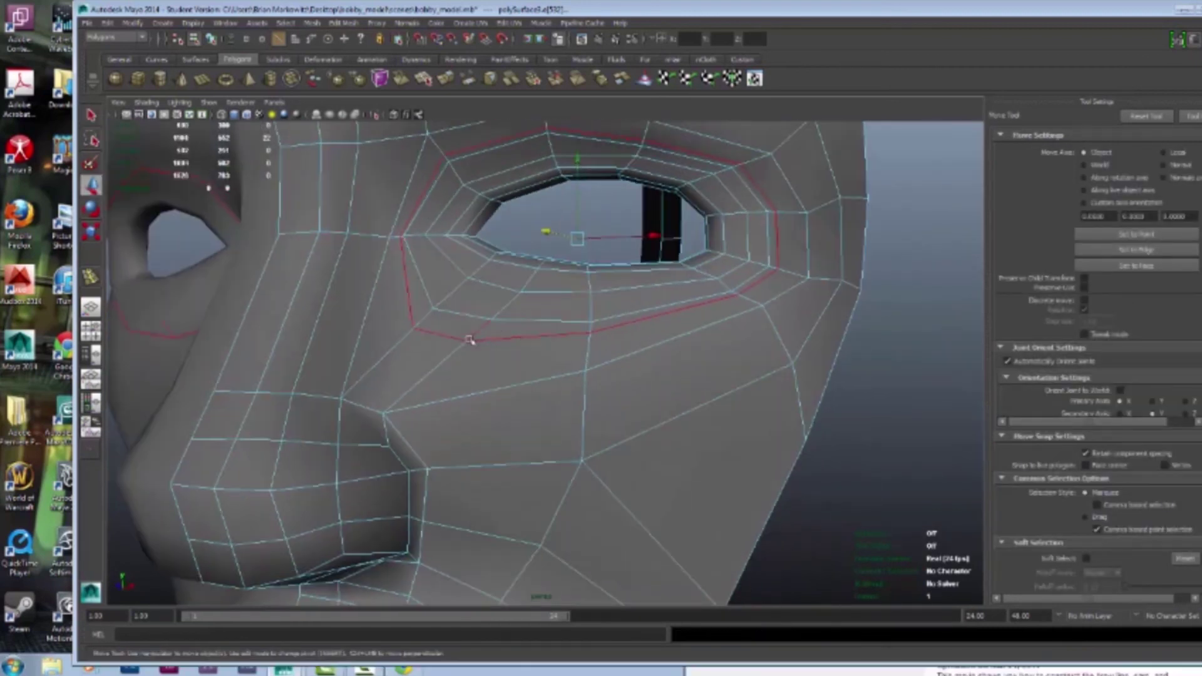
# Clear the selection and check the overall face shape from several angles
pyautogui.keyDown('alt'); pyautogui.moveTo(656, 320); pyautogui.dragTo(403, 367); pyautogui.keyUp('alt')
pyautogui.click(662, 407)
pyautogui.scroll(-3, 662, 407)
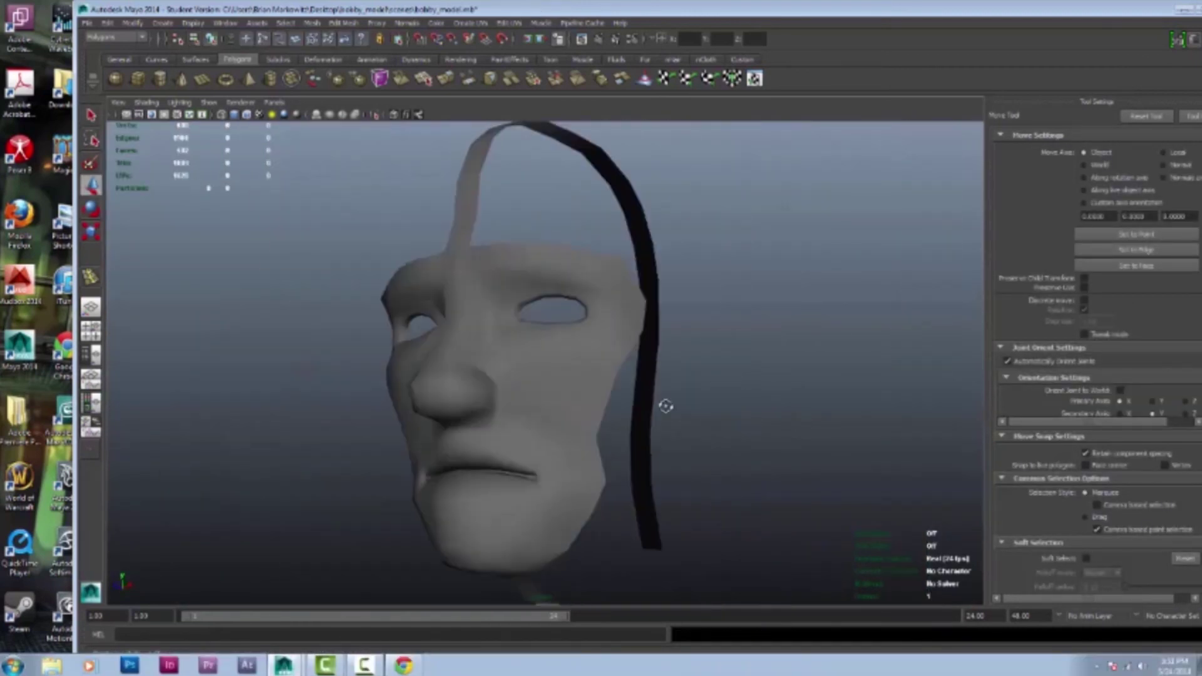
pyautogui.keyDown('alt'); pyautogui.moveTo(662, 407); pyautogui.dragTo(734, 374, button='right'); pyautogui.keyUp('alt')
pyautogui.keyDown('alt'); pyautogui.moveTo(734, 374); pyautogui.dragTo(862, 463); pyautogui.keyUp('alt')
pyautogui.keyDown('alt'); pyautogui.moveTo(862, 464); pyautogui.dragTo(809, 389, button='right'); pyautogui.keyUp('alt')
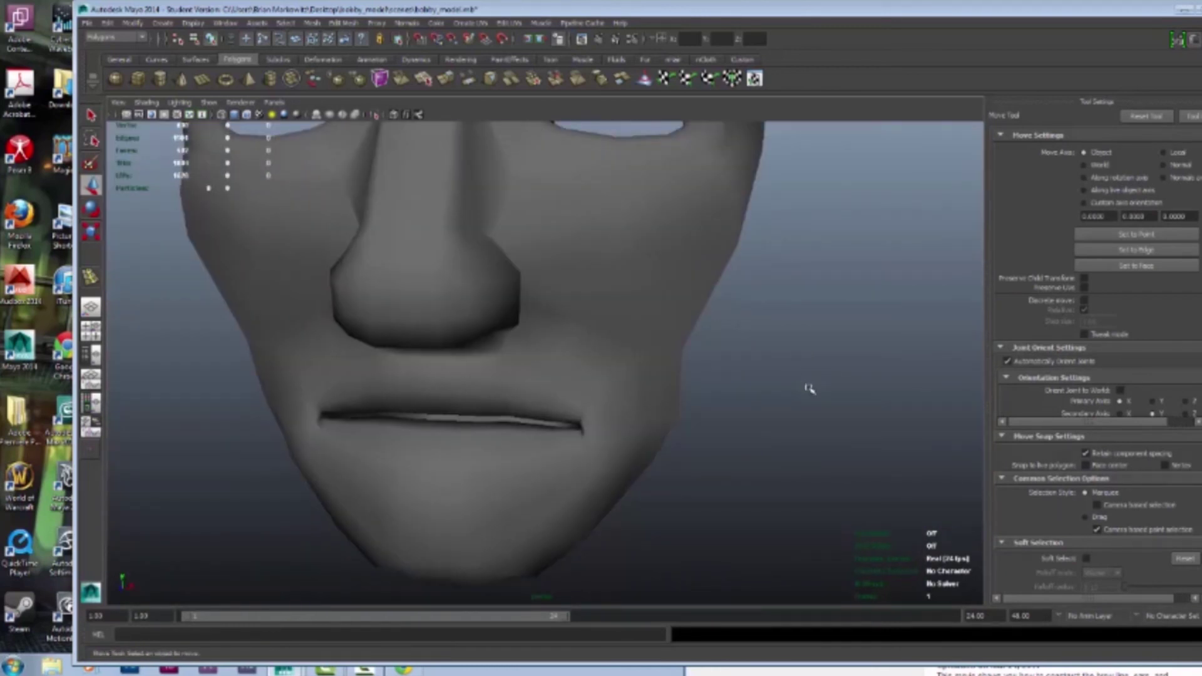